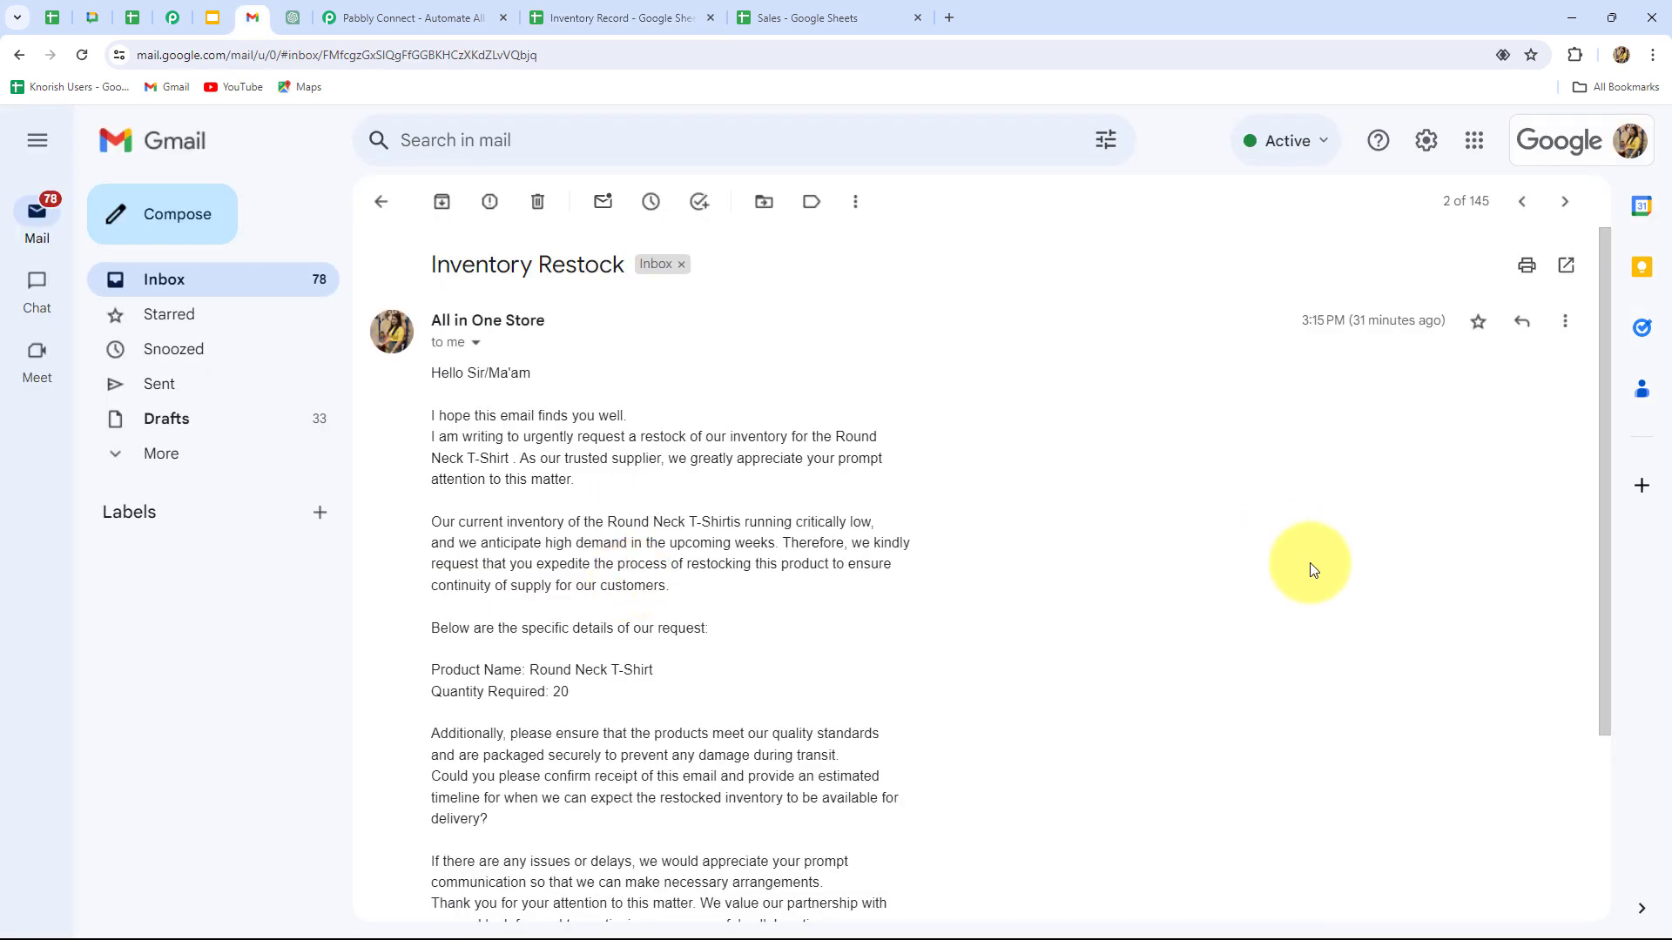
Read through the Inventory Restock email, including the requested product and quantity.
{"action": "scroll", "coordinate": [1307, 566], "scroll_direction": "down", "scroll_amount": 3}
{"action": "scroll", "coordinate": [1308, 566], "scroll_direction": "up", "scroll_amount": 3}
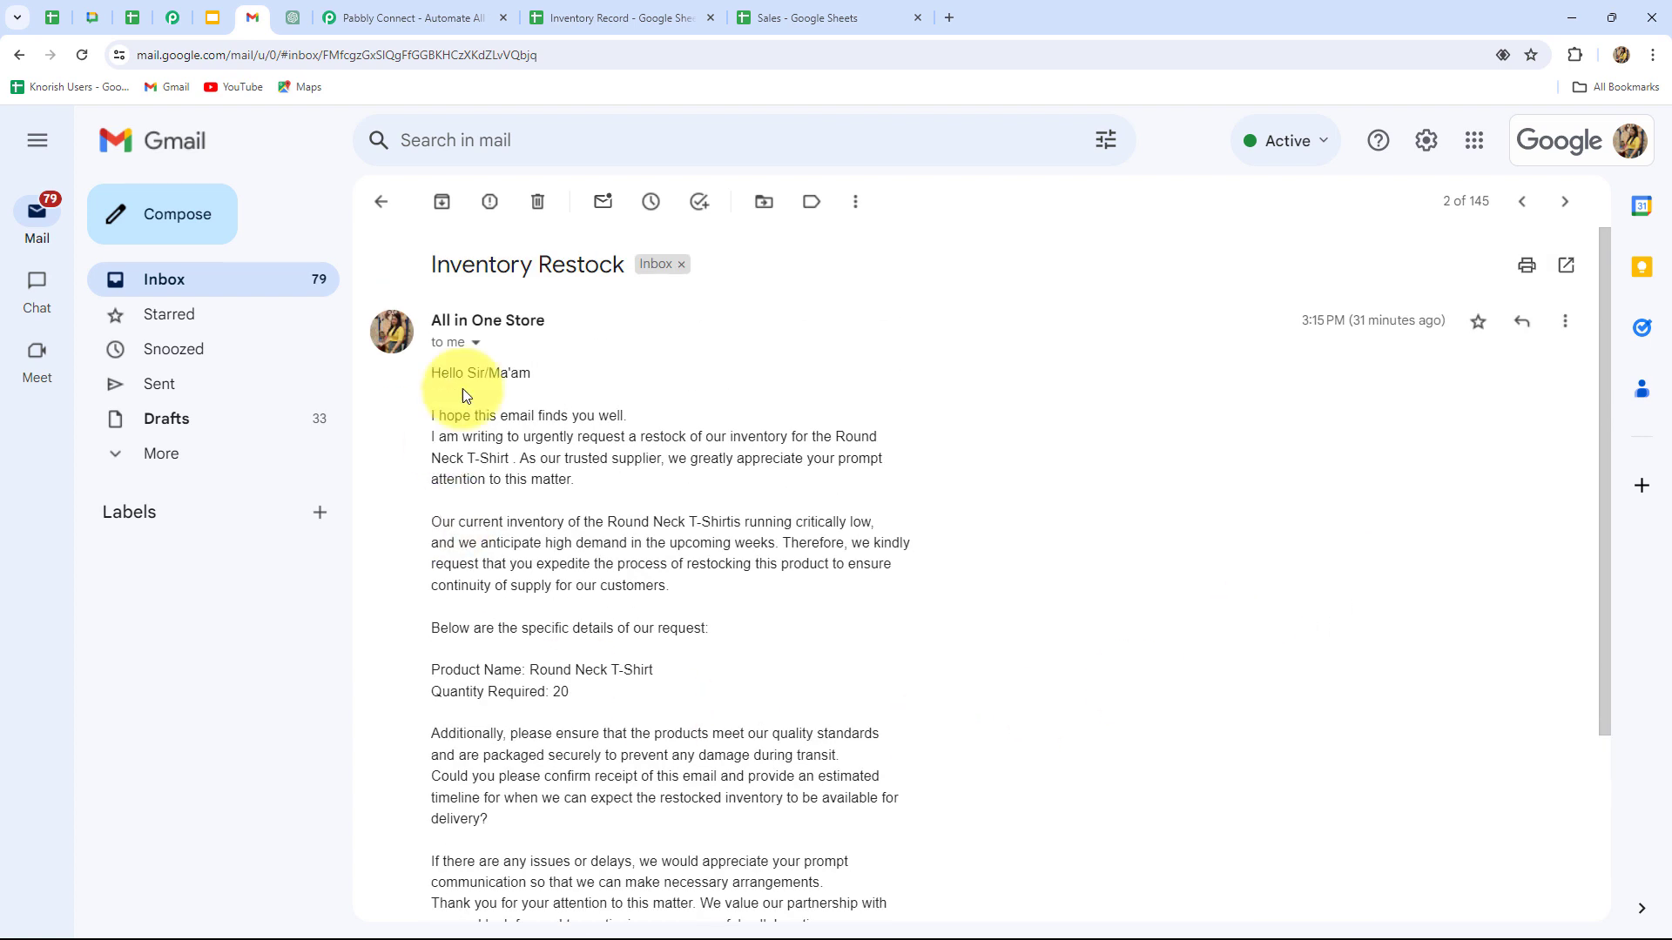
{"action": "scroll", "coordinate": [826, 642], "scroll_direction": "down", "scroll_amount": 3}
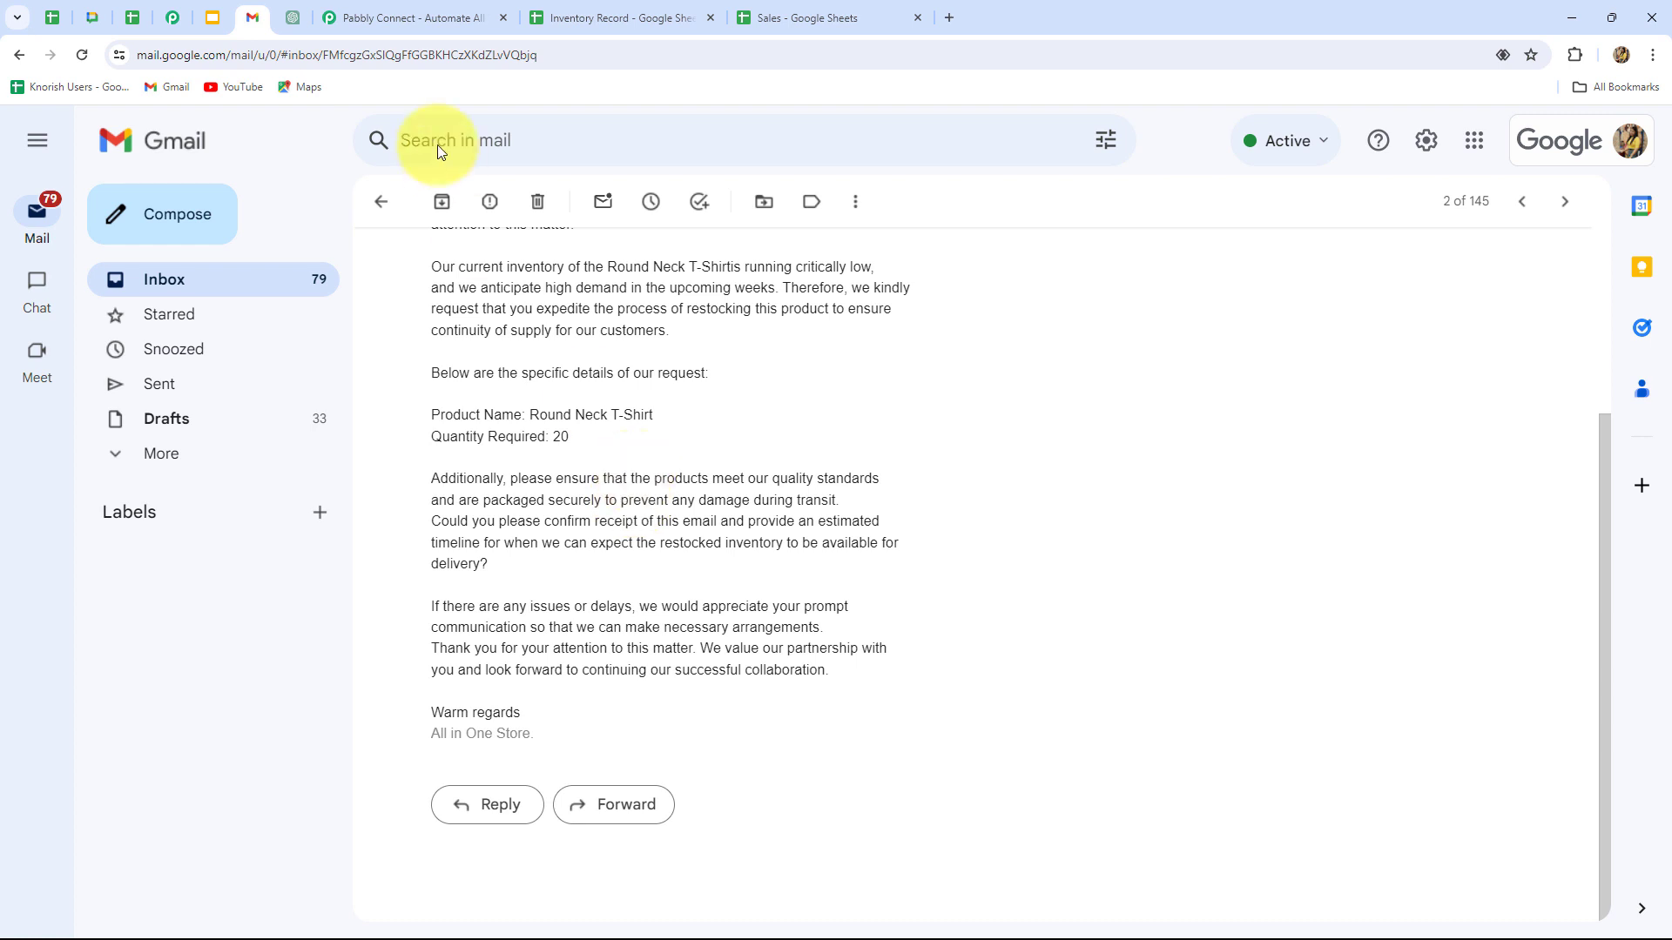
Switch to the Pabbly Connect website, dismiss the lifetime offer pop-up and sign in.
{"action": "left_click", "coordinate": [416, 16]}
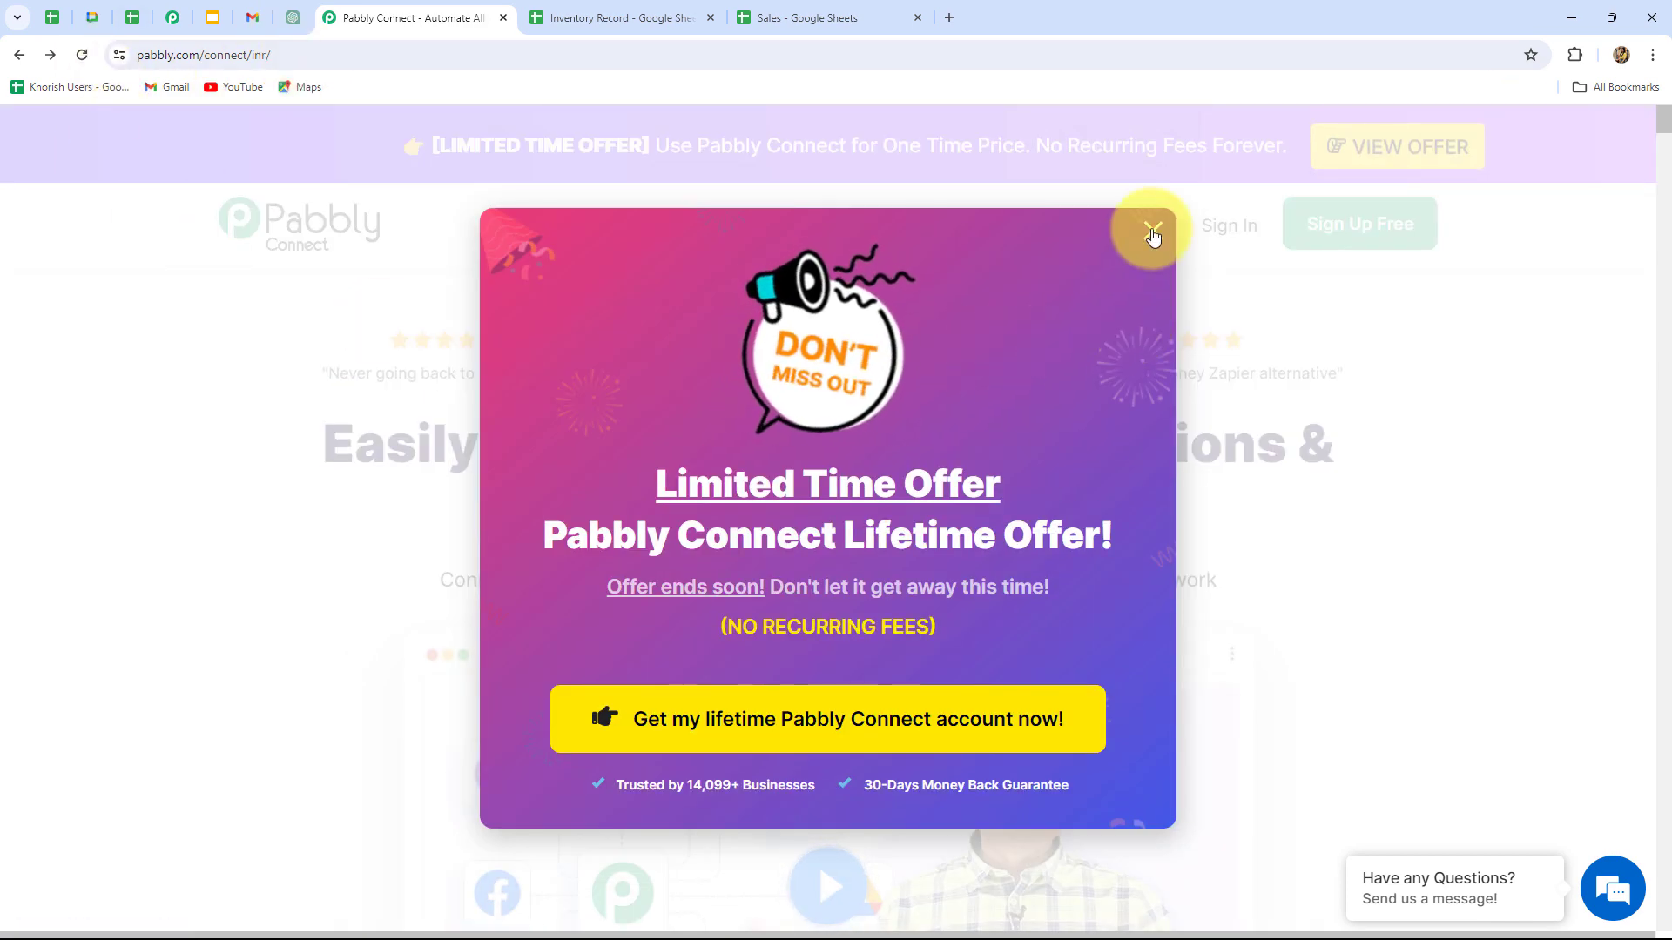
{"action": "left_click", "coordinate": [1151, 231]}
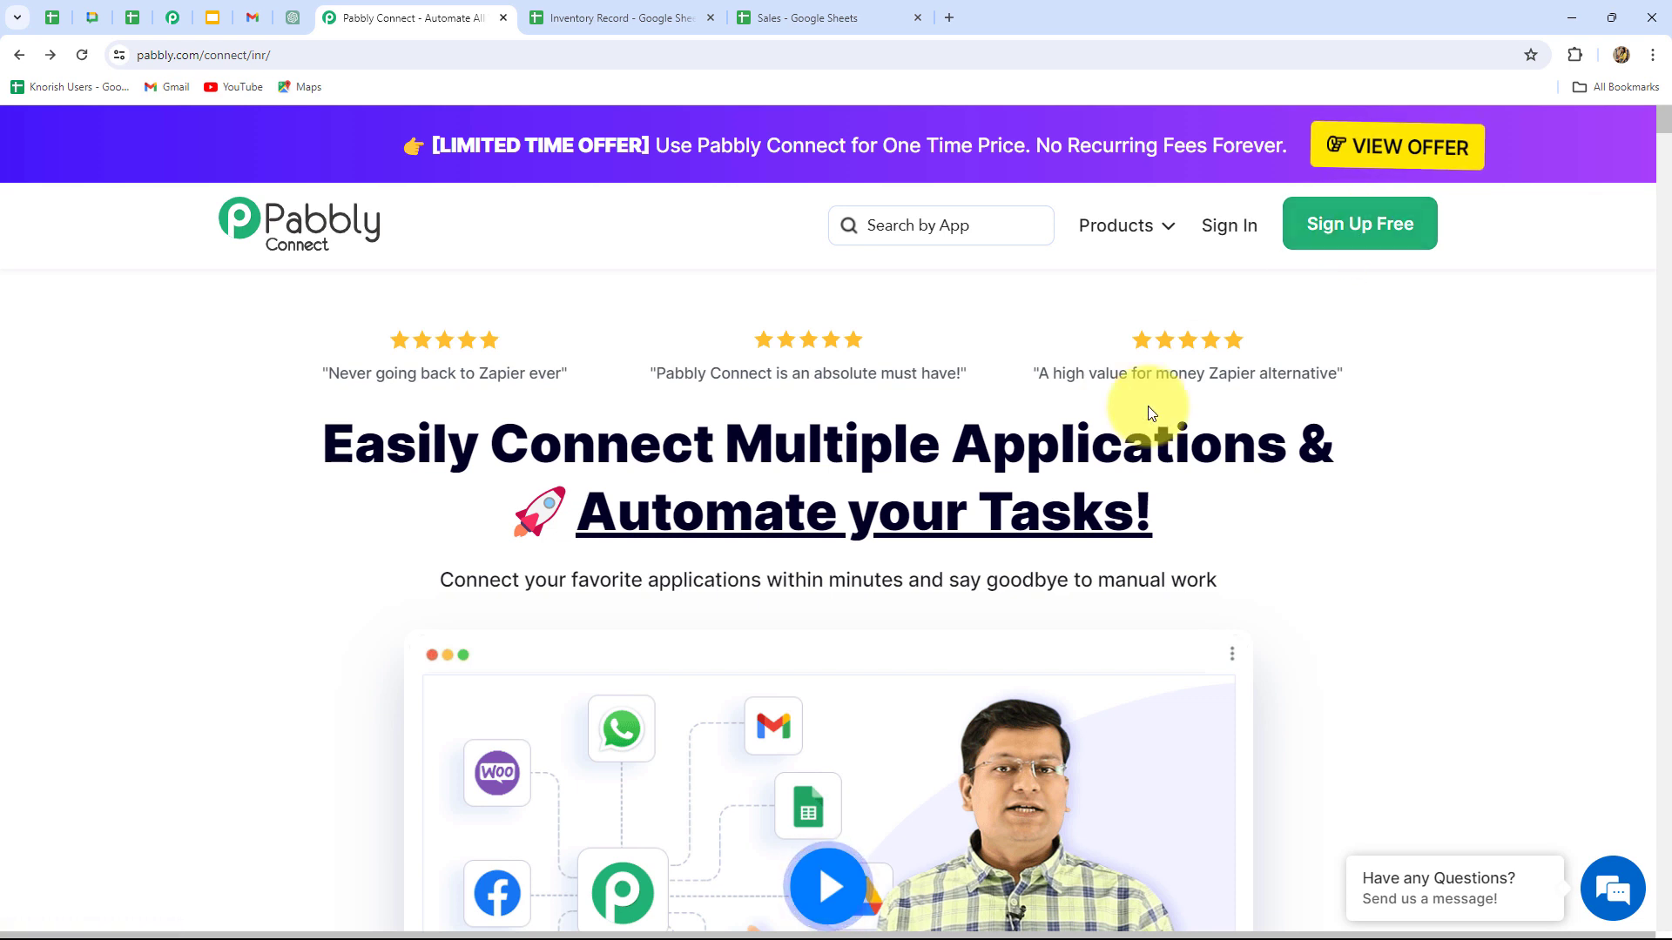
{"action": "left_click", "coordinate": [1235, 233]}
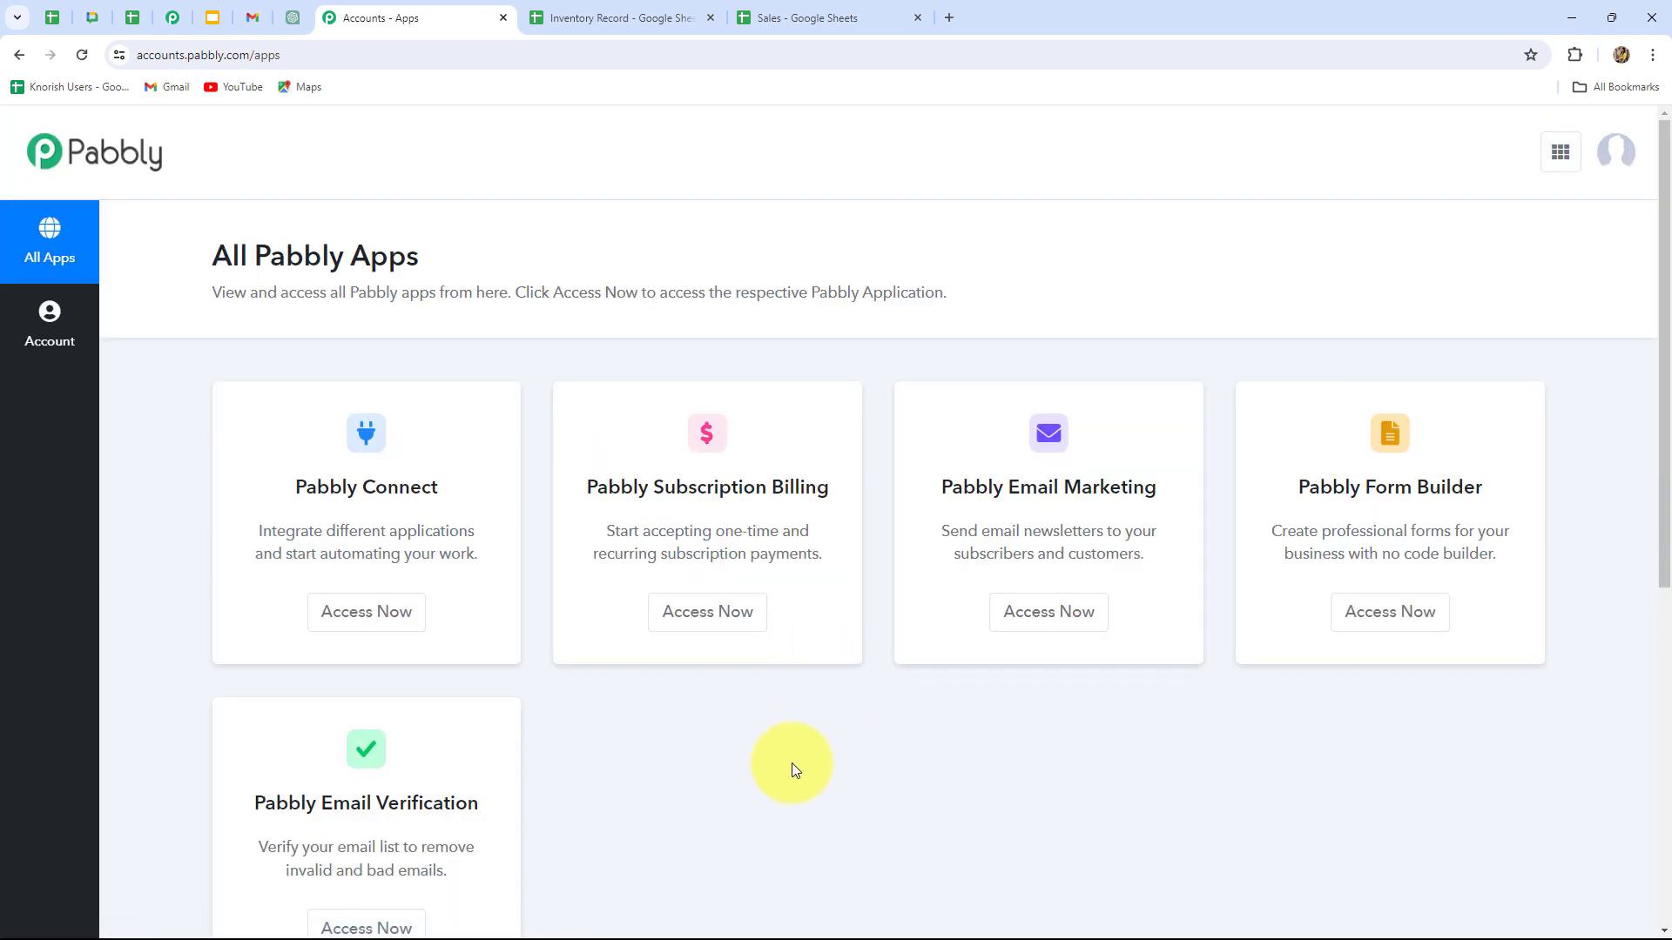
Open the Pabbly Connect dashboard from the list of all Pabbly apps.
{"action": "scroll", "coordinate": [785, 776], "scroll_direction": "down", "scroll_amount": 4}
{"action": "scroll", "coordinate": [786, 775], "scroll_direction": "up", "scroll_amount": 4}
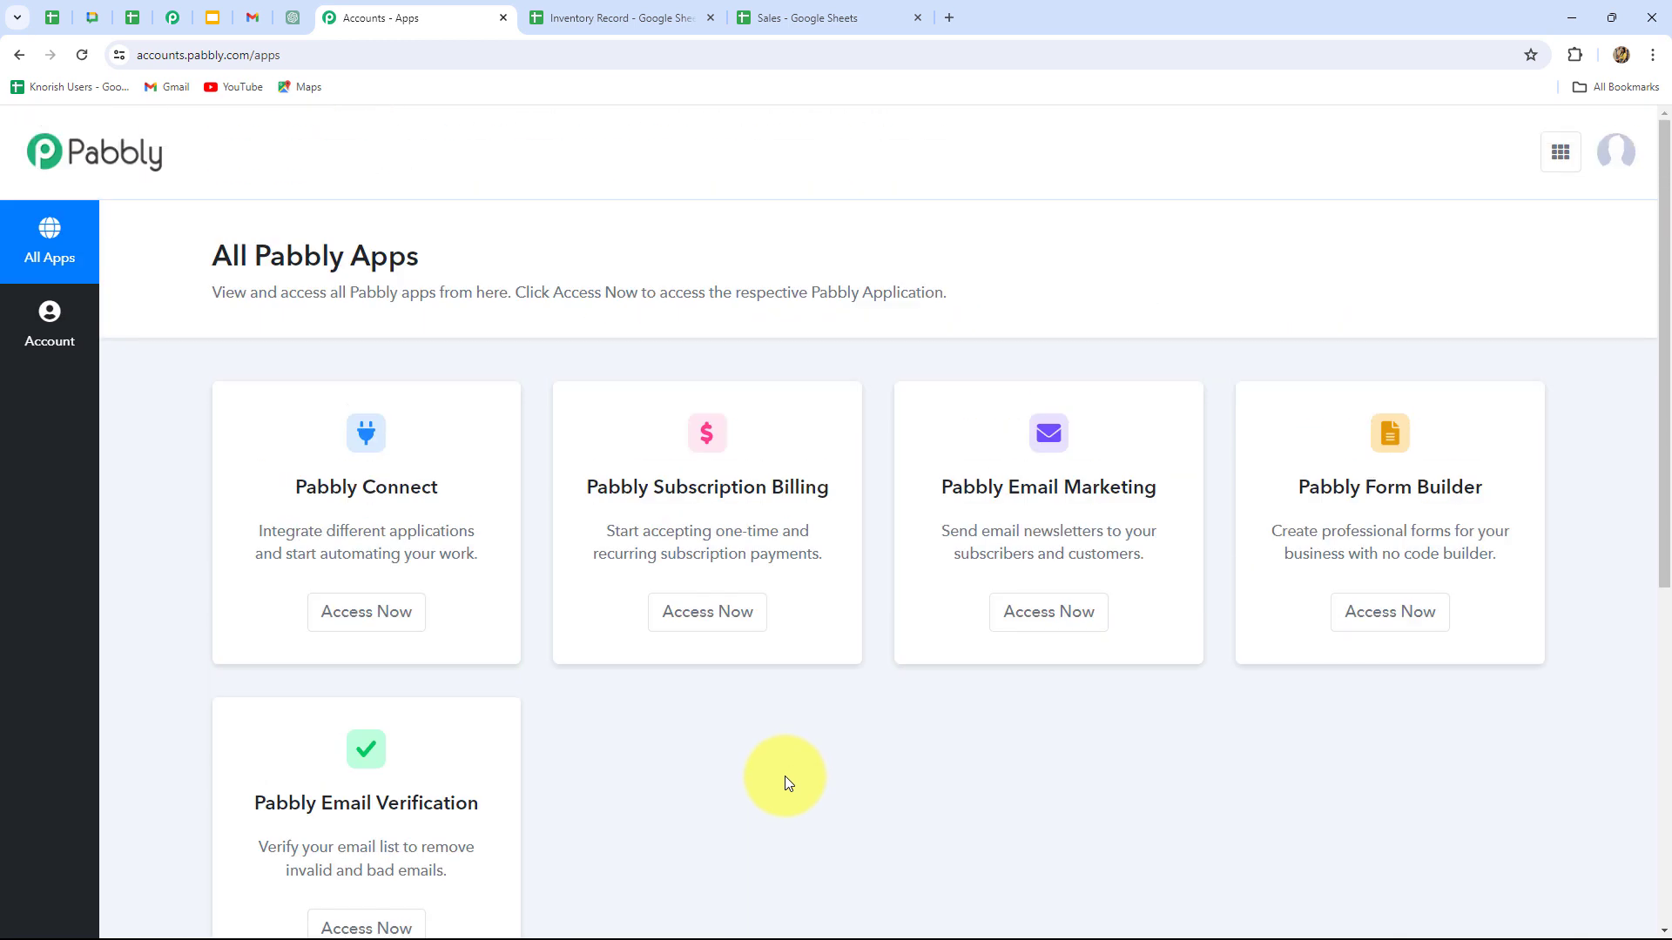
{"action": "scroll", "coordinate": [785, 776], "scroll_direction": "down", "scroll_amount": 4}
{"action": "scroll", "coordinate": [785, 776], "scroll_direction": "up", "scroll_amount": 4}
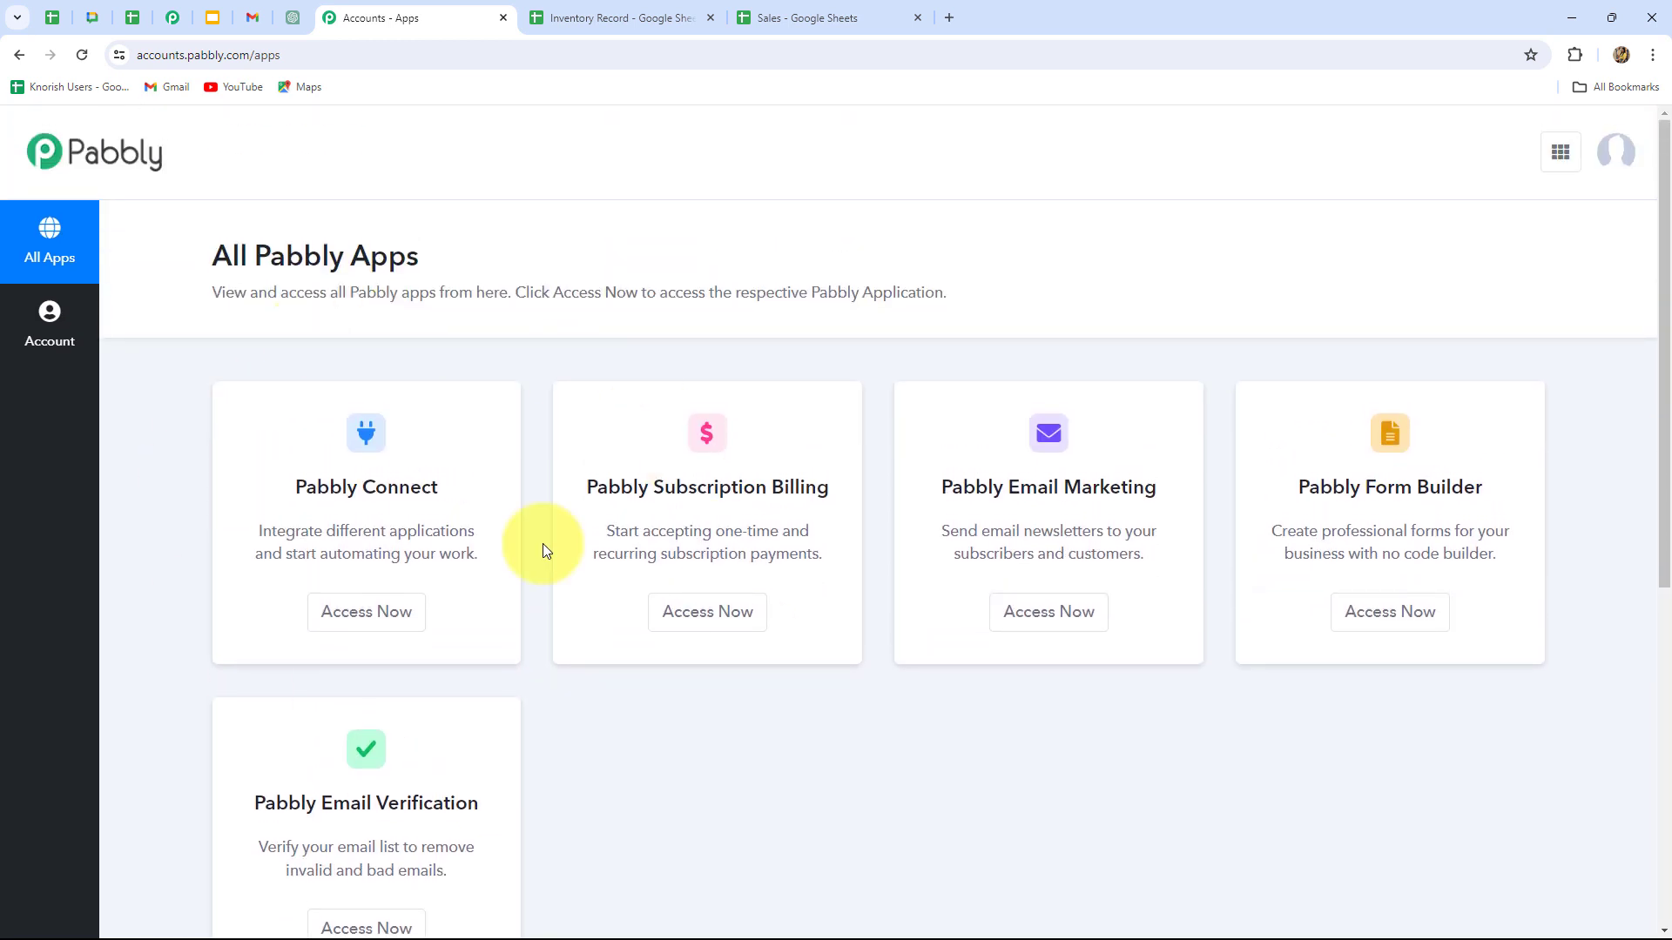
{"action": "left_click_drag", "start_coordinate": [300, 486], "coordinate": [438, 488]}
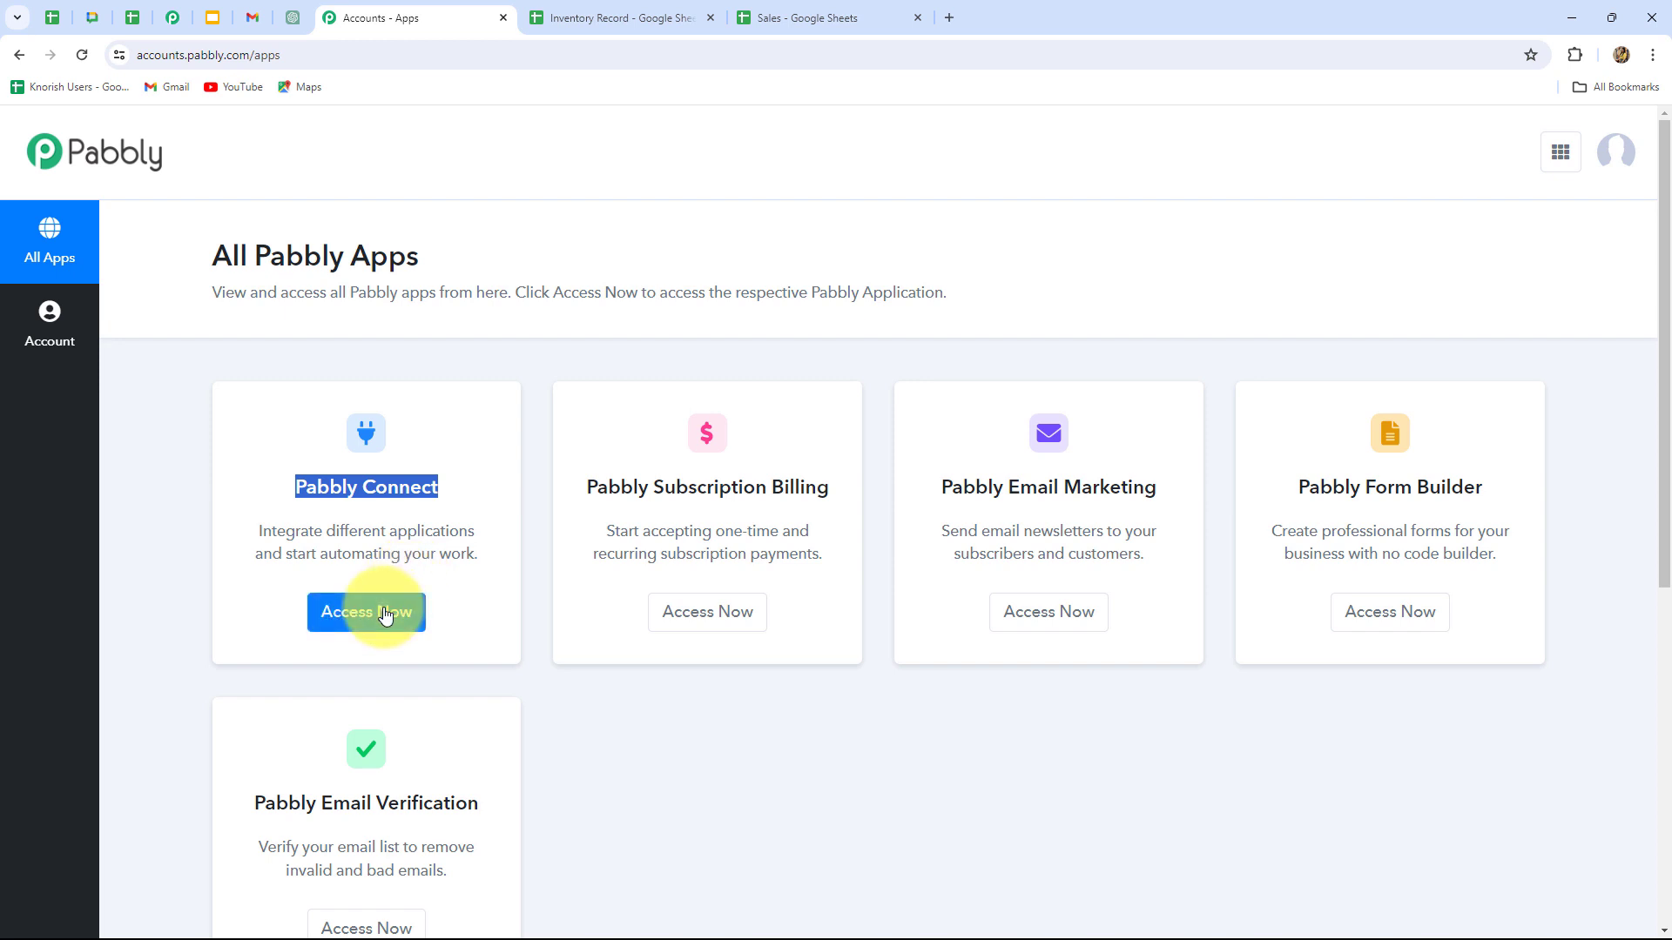
{"action": "left_click", "coordinate": [387, 613]}
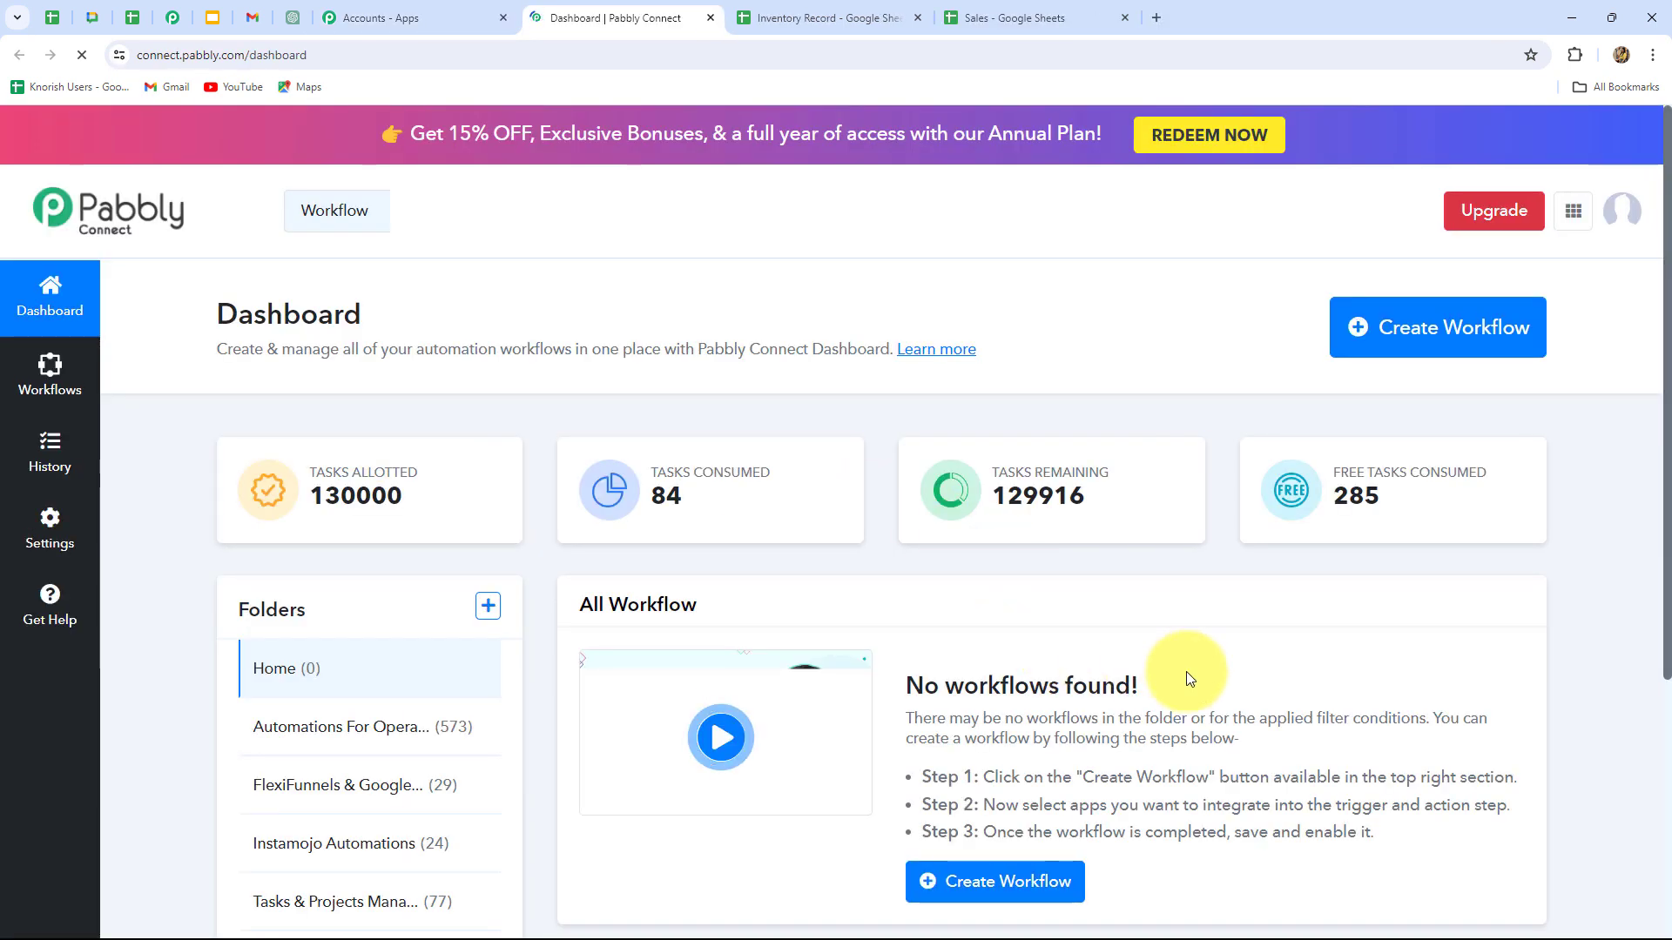
Create a workflow named "Automate Inventory Updates with Google Sheets & Gmail" in the Automations For Operations folder.
{"action": "scroll", "coordinate": [1258, 670], "scroll_direction": "down", "scroll_amount": 2}
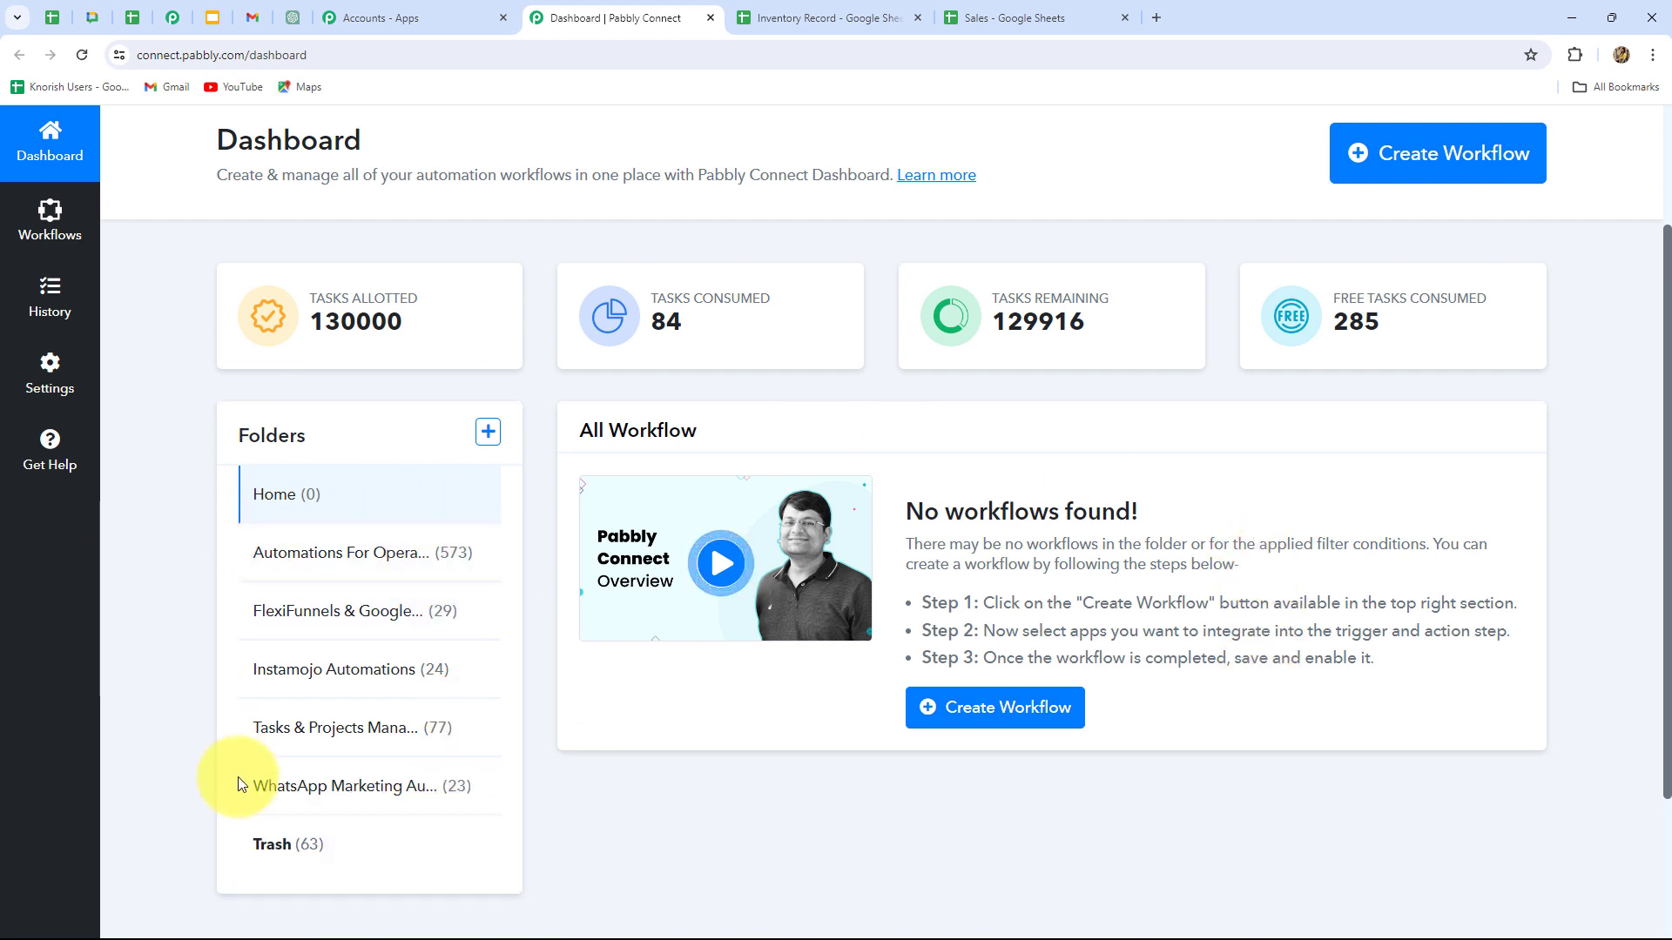
{"action": "scroll", "coordinate": [870, 845], "scroll_direction": "up", "scroll_amount": 2}
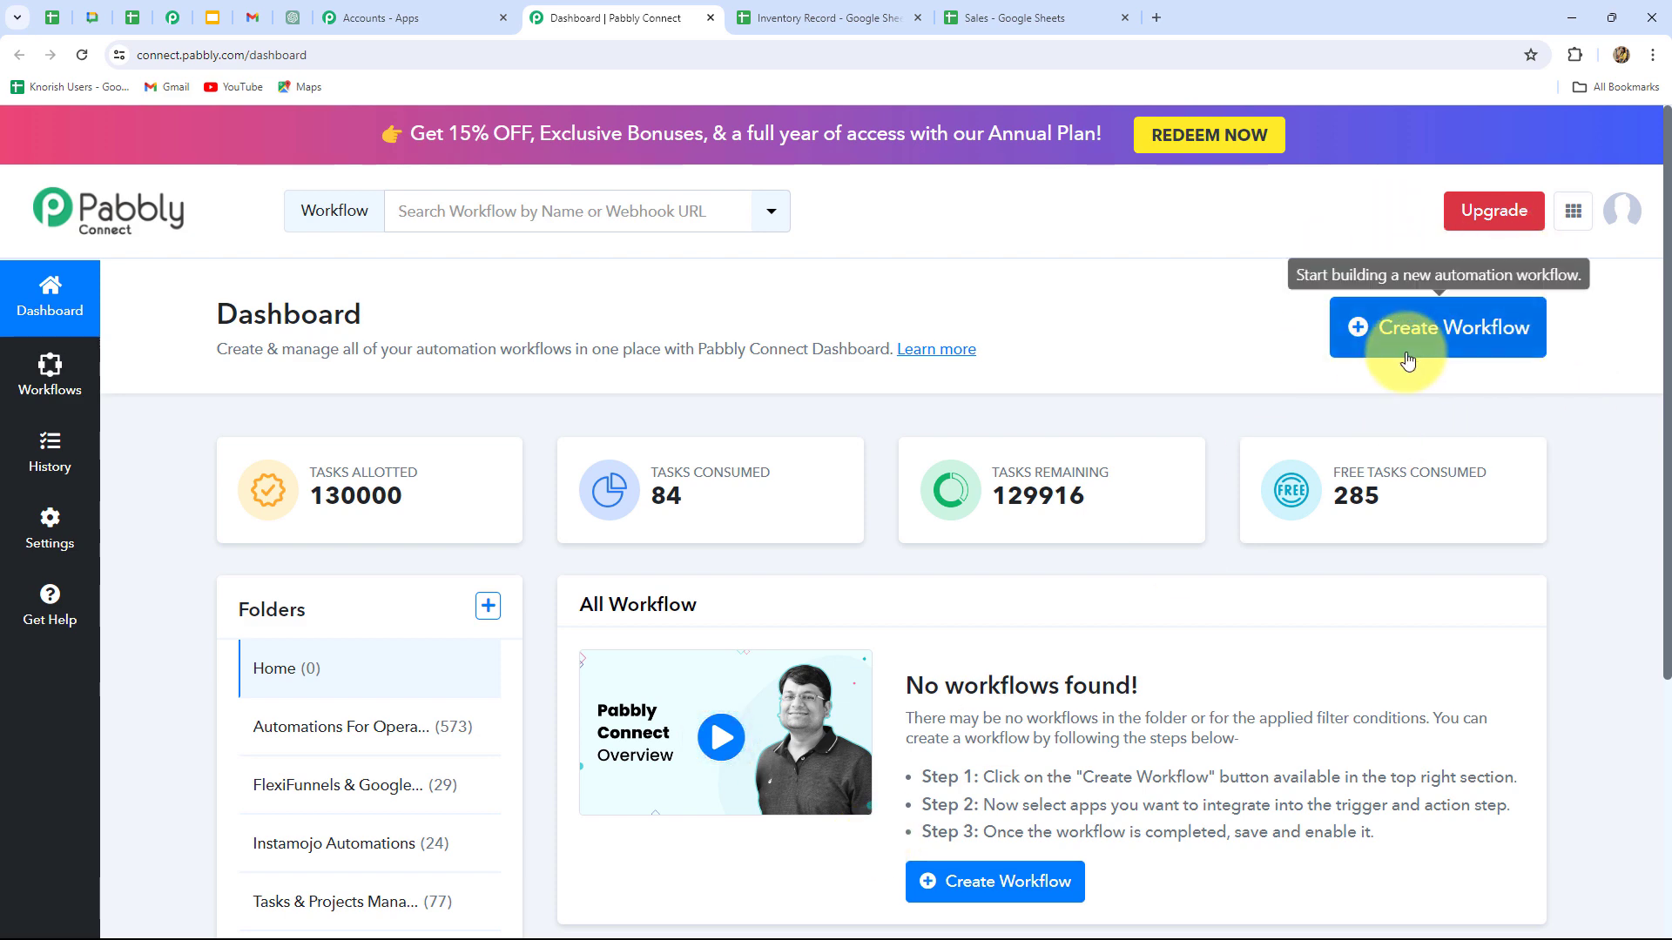
{"action": "left_click", "coordinate": [1450, 341]}
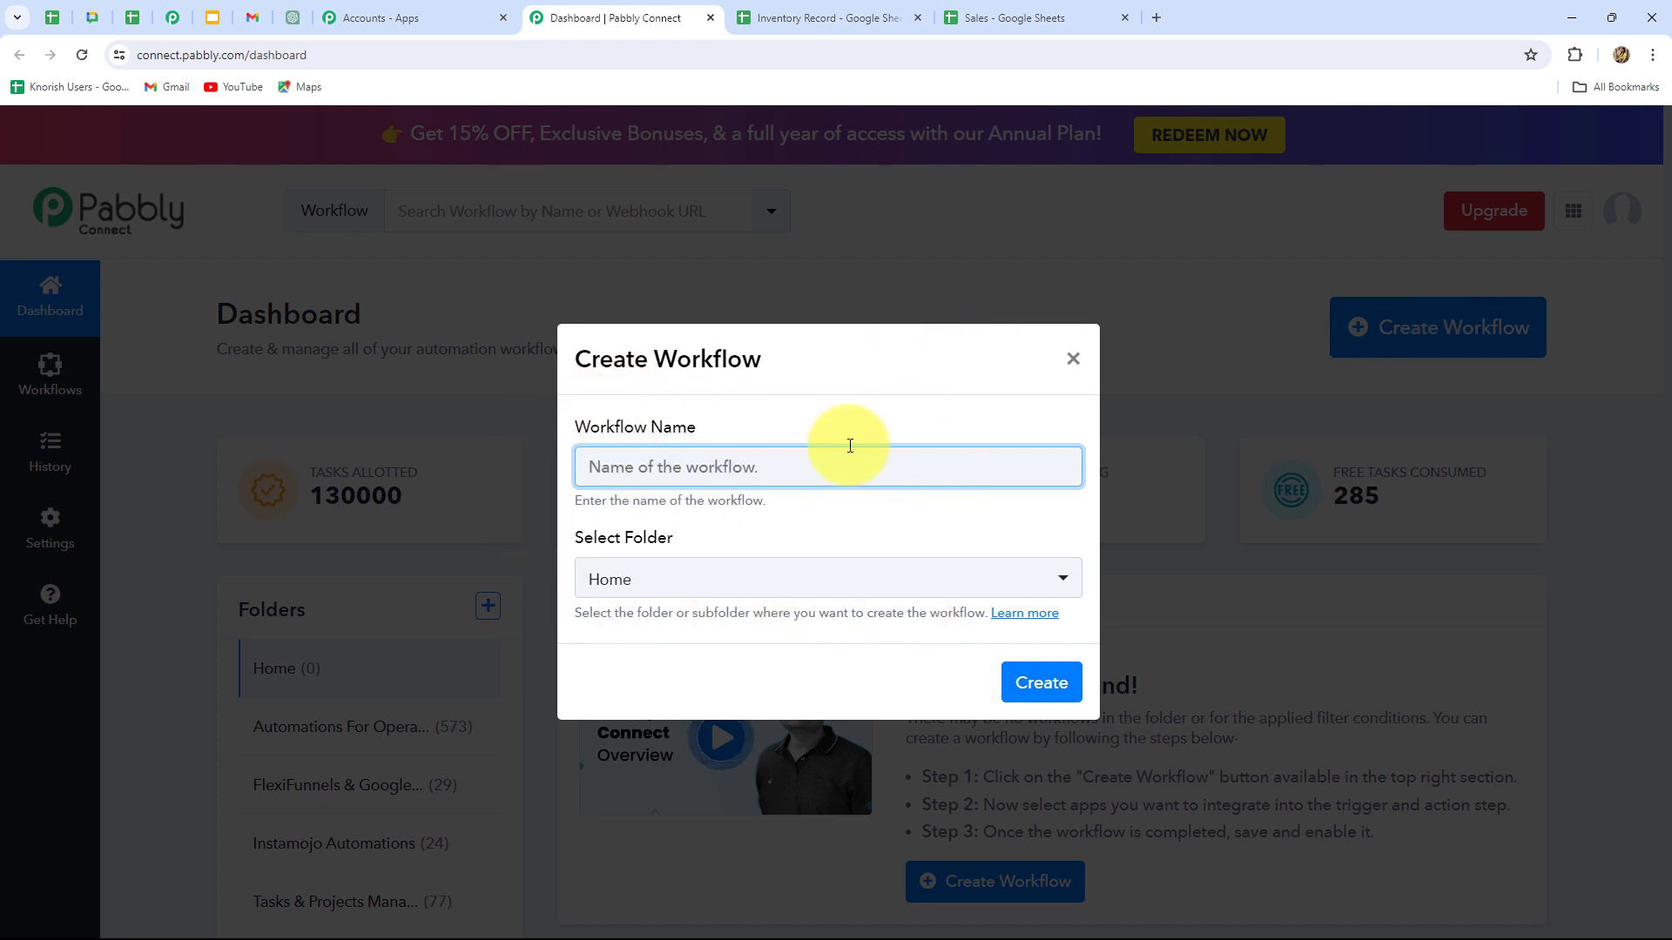
{"action": "type", "text": "Automate Inventory Updates with Google Sheets & Gmail"}
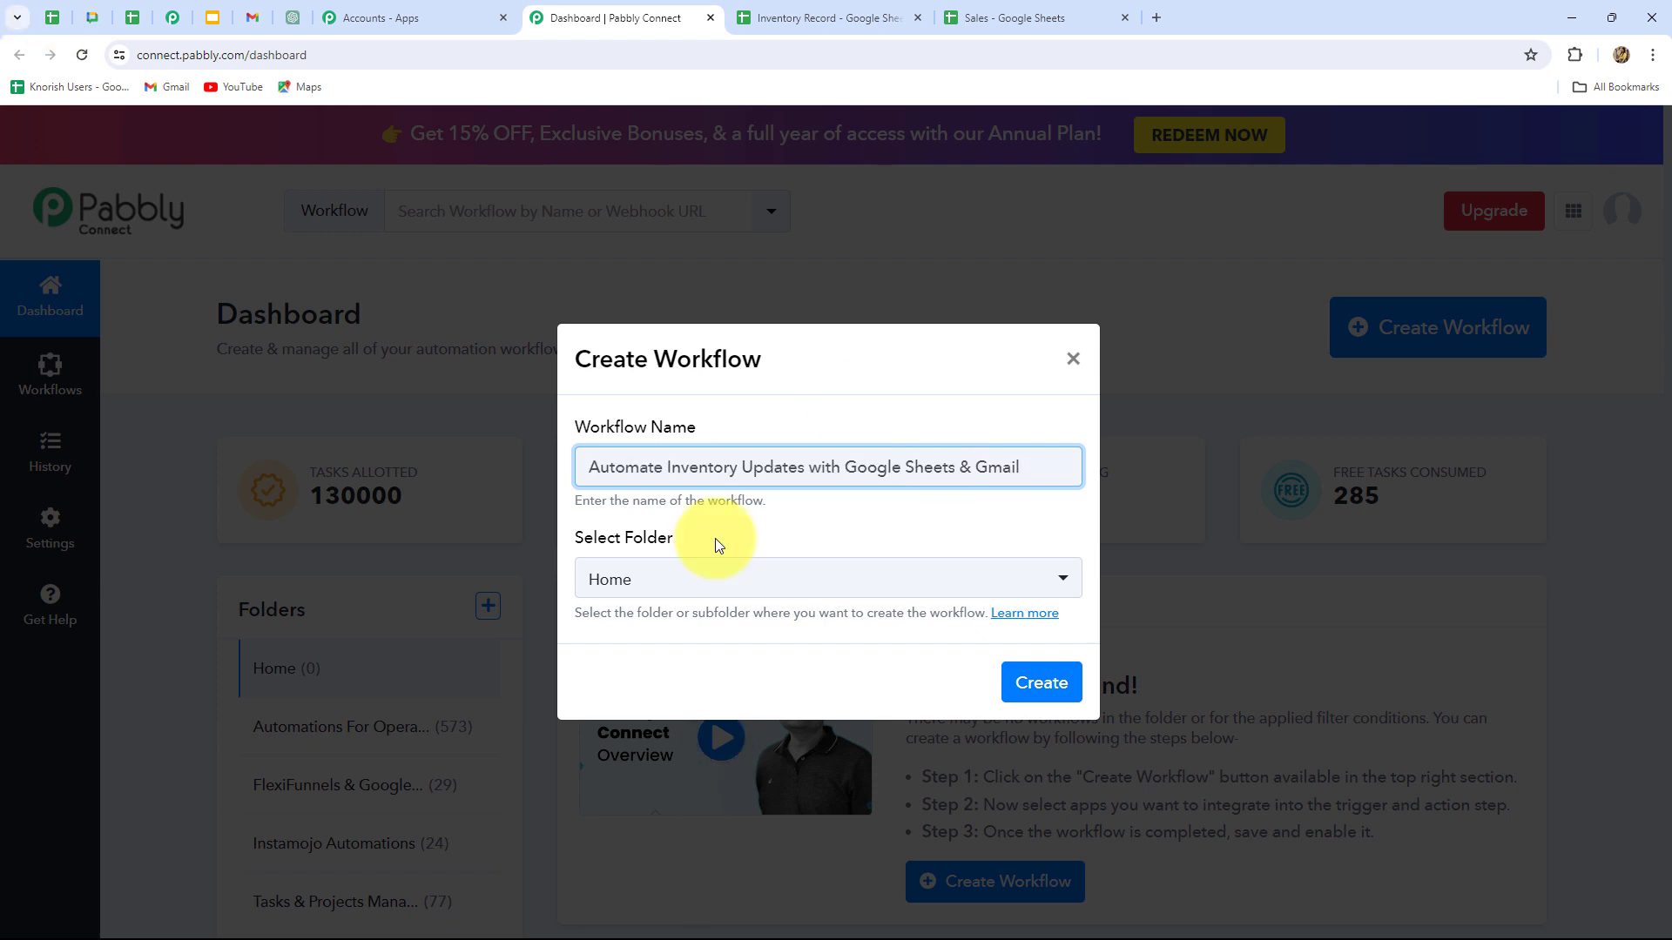
{"action": "left_click", "coordinate": [740, 586]}
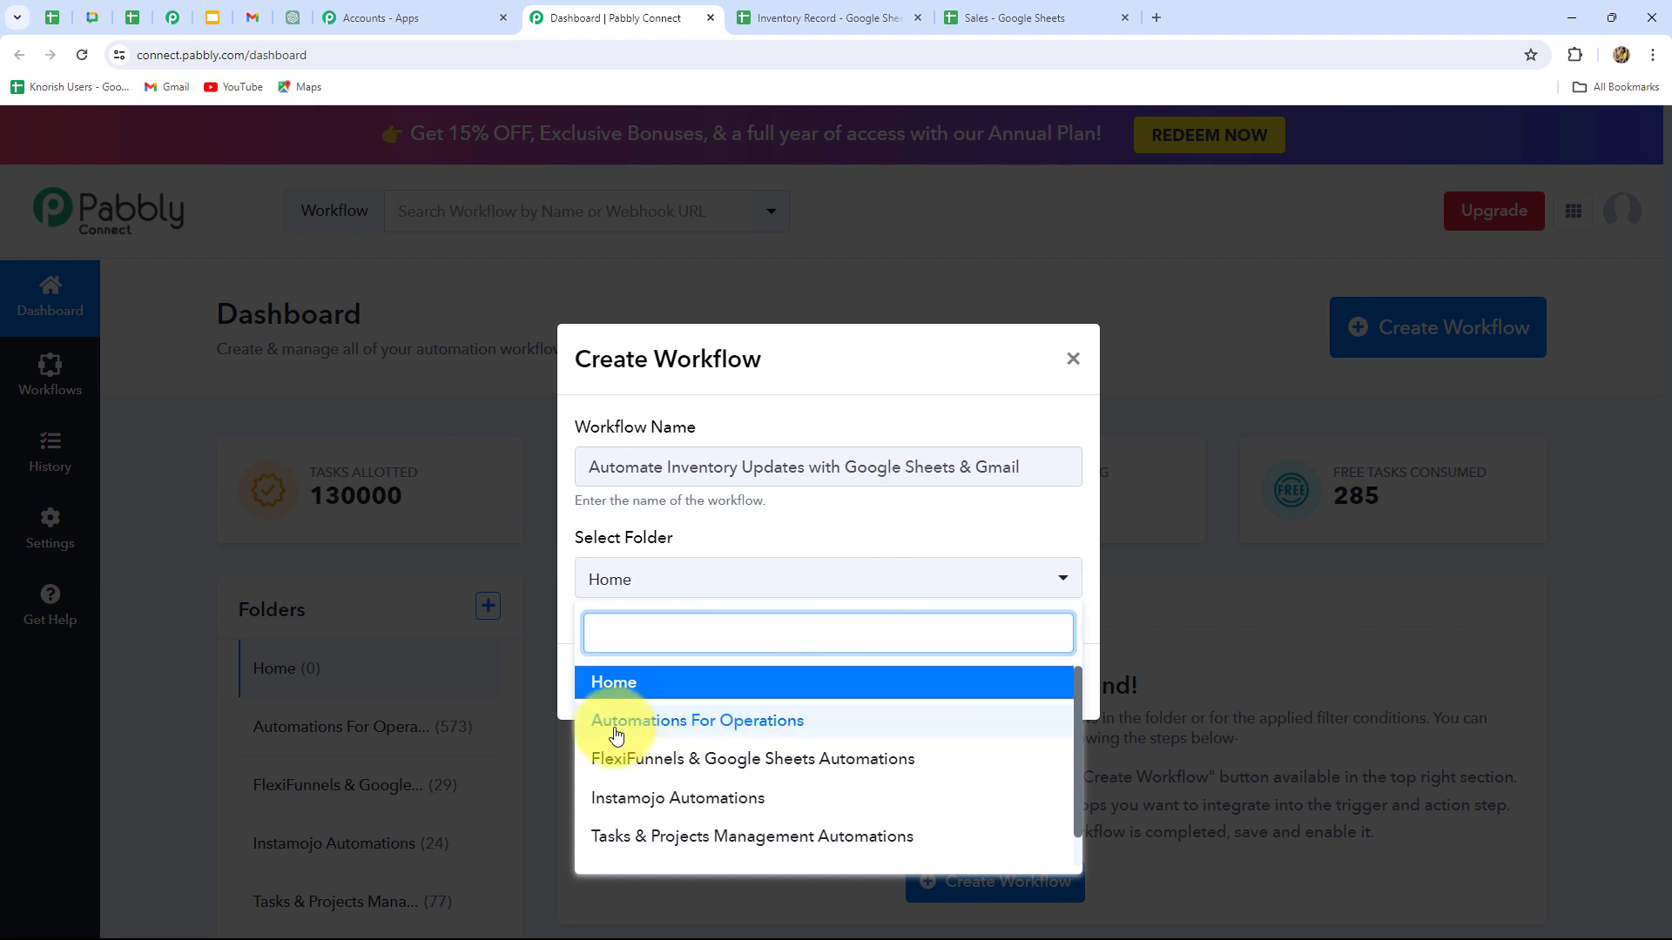
{"action": "left_click", "coordinate": [766, 729]}
{"action": "left_click", "coordinate": [1032, 688]}
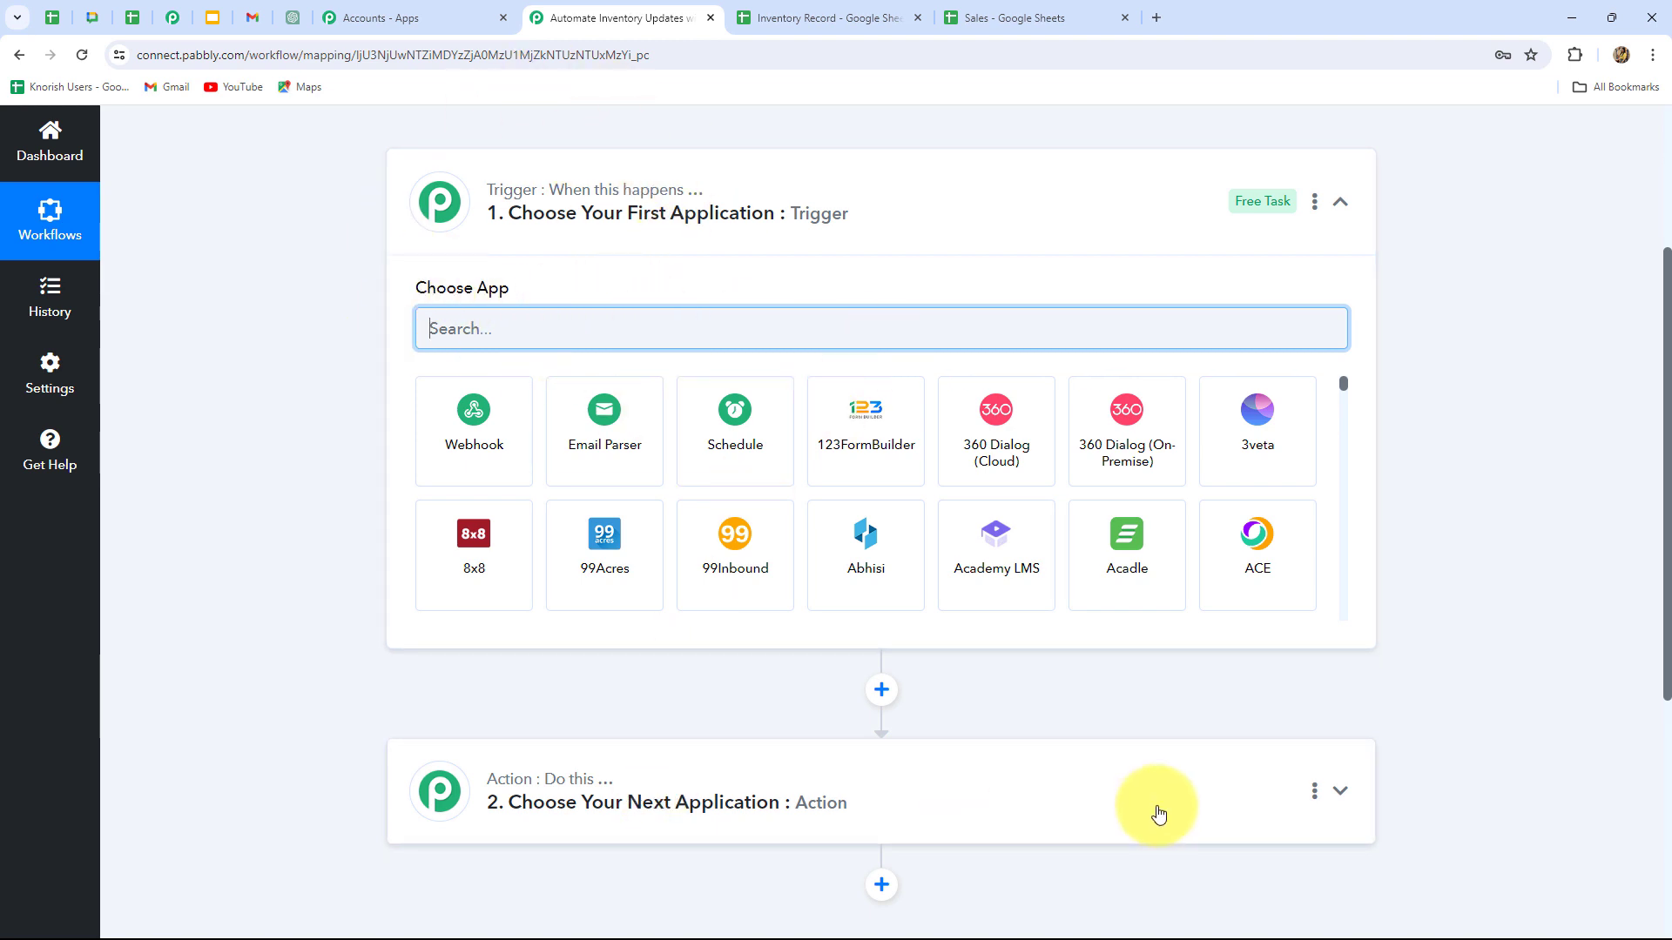
Look over the trigger and action sections of the new workflow and the available apps.
{"action": "scroll", "coordinate": [1158, 814], "scroll_direction": "down", "scroll_amount": 4}
{"action": "scroll", "coordinate": [1158, 814], "scroll_direction": "up", "scroll_amount": 5}
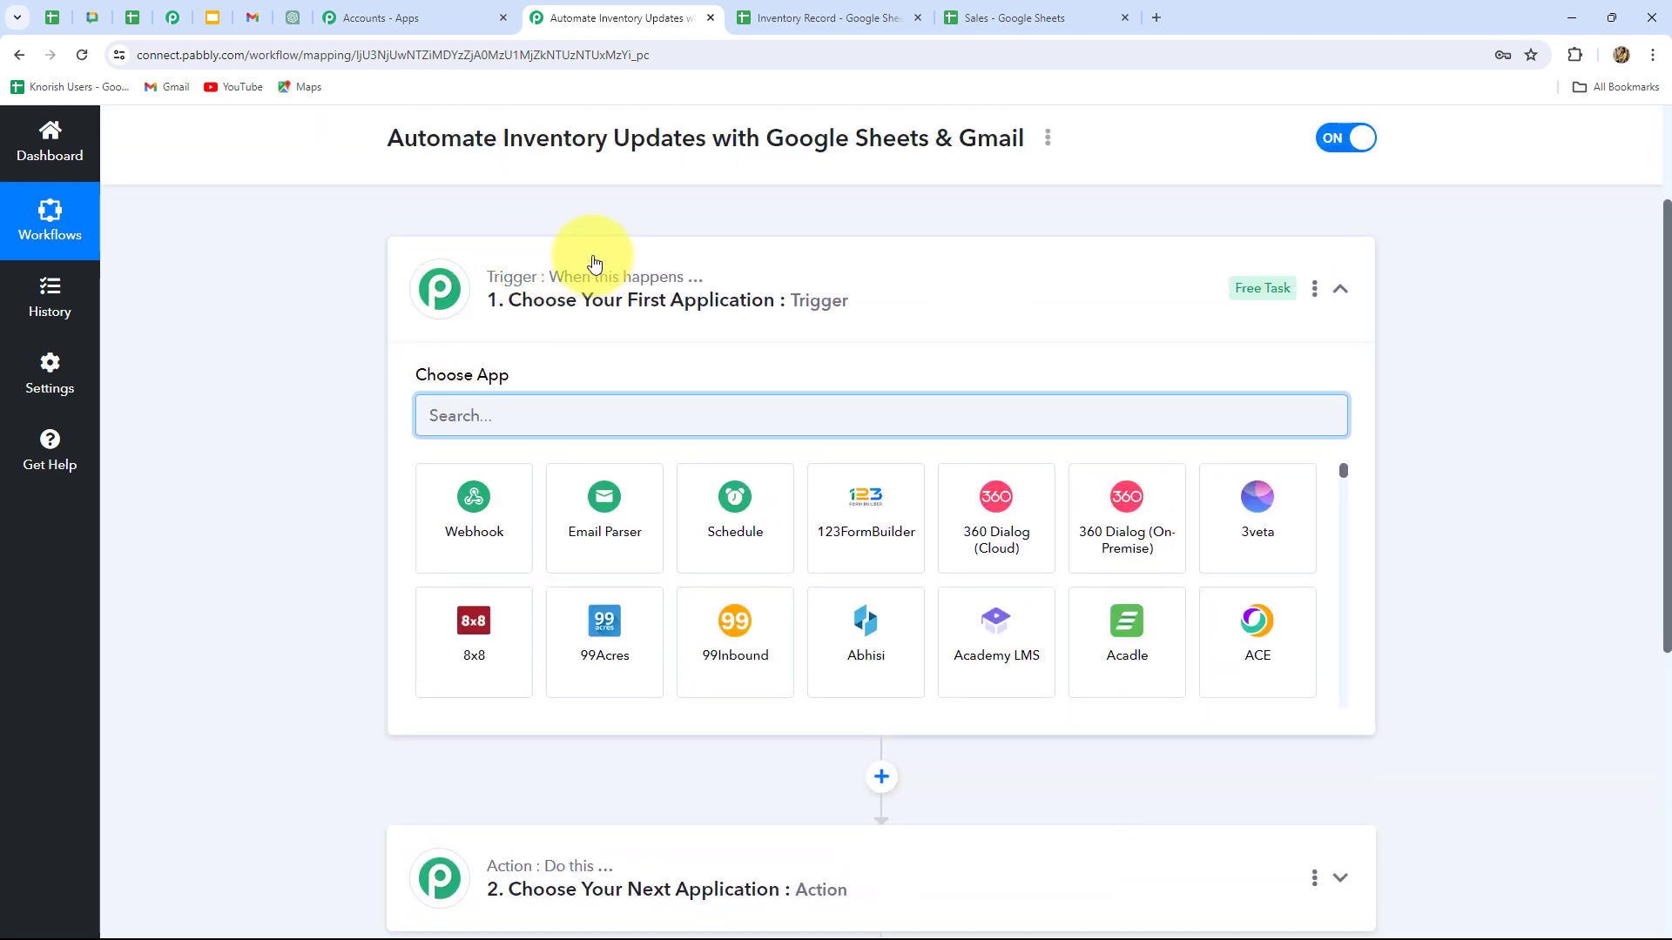
{"action": "scroll", "coordinate": [910, 307], "scroll_direction": "down", "scroll_amount": 3}
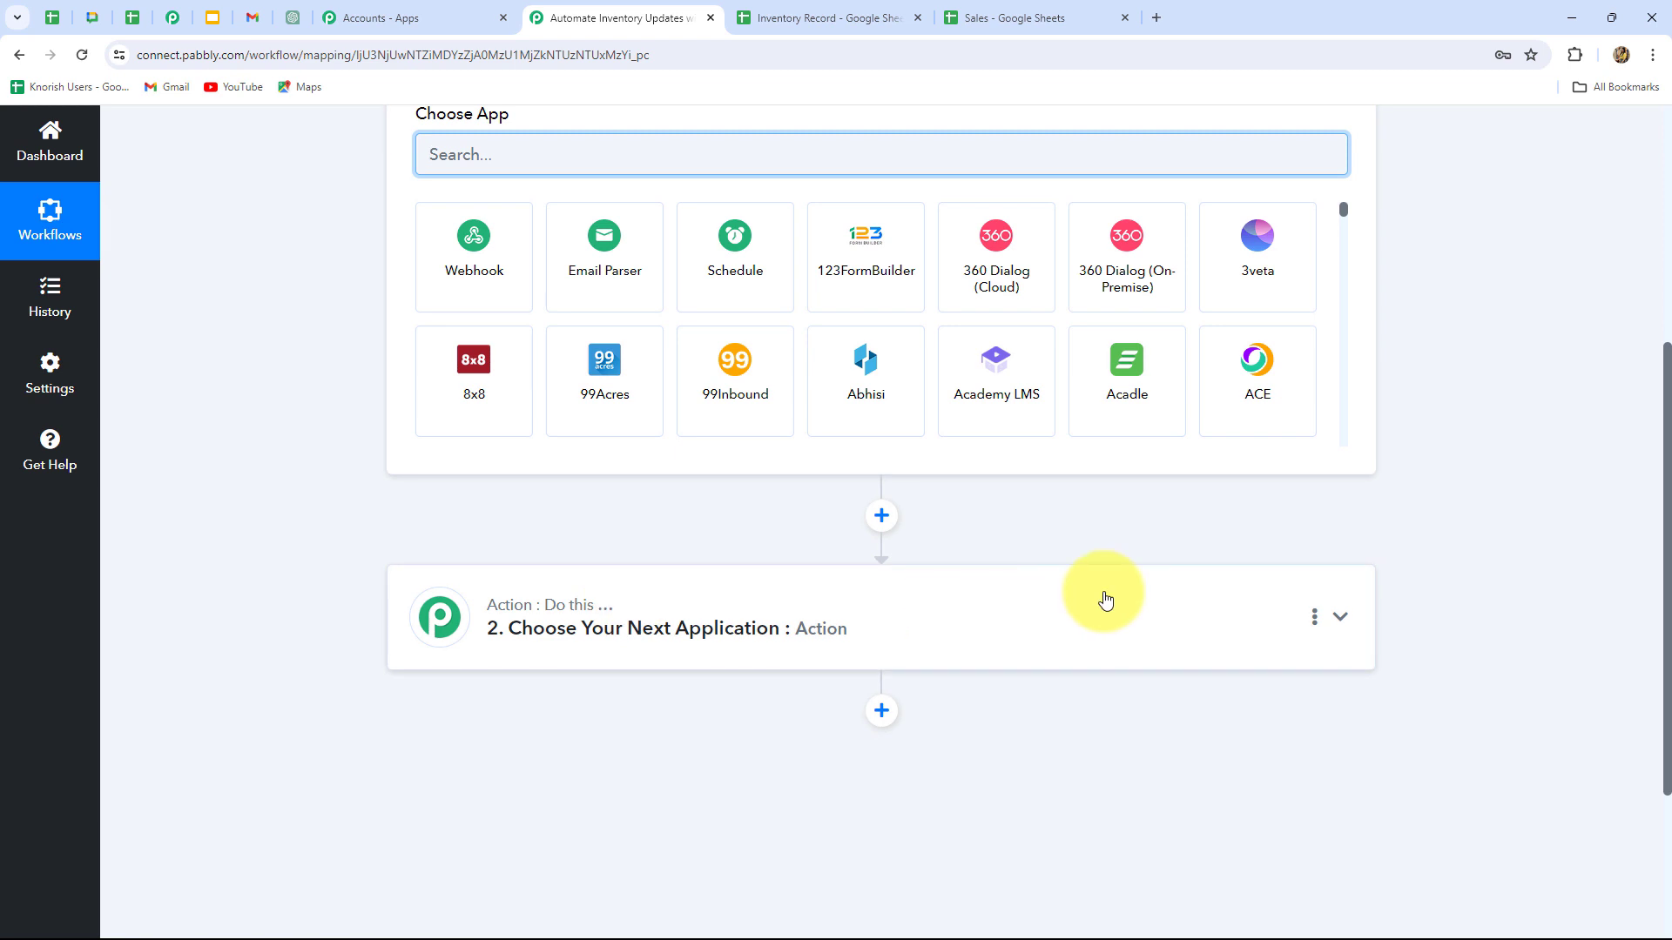
{"action": "scroll", "coordinate": [1105, 599], "scroll_direction": "up", "scroll_amount": 3}
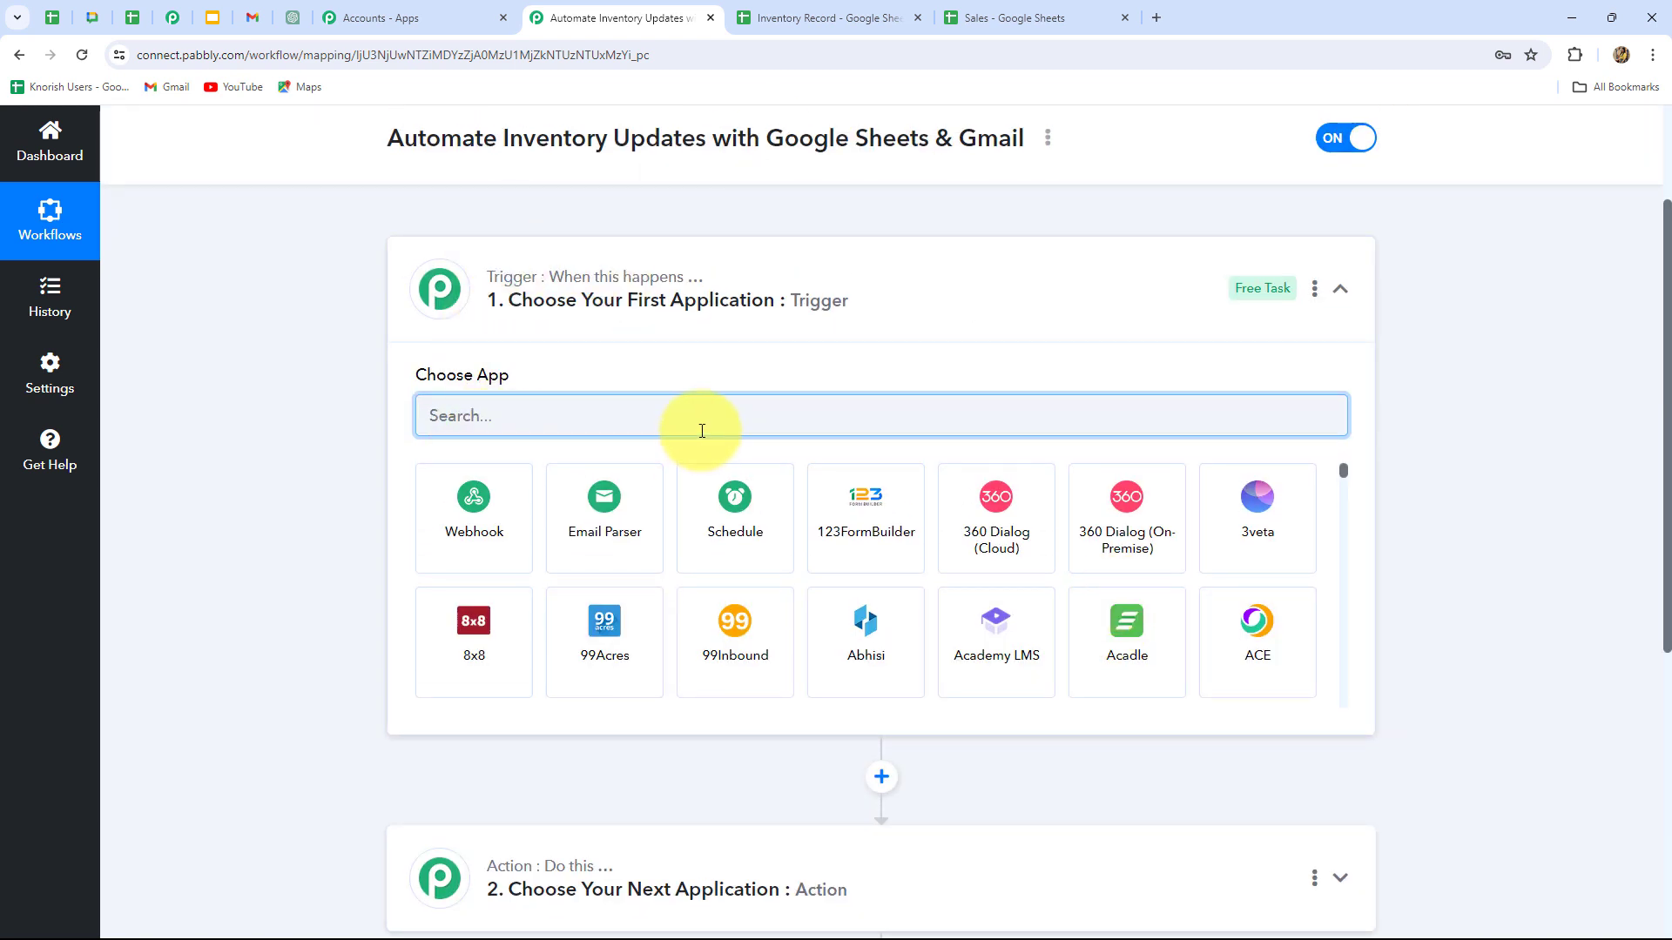
{"action": "scroll", "coordinate": [478, 522], "scroll_direction": "down", "scroll_amount": 3}
{"action": "scroll", "coordinate": [459, 739], "scroll_direction": "down", "scroll_amount": 3}
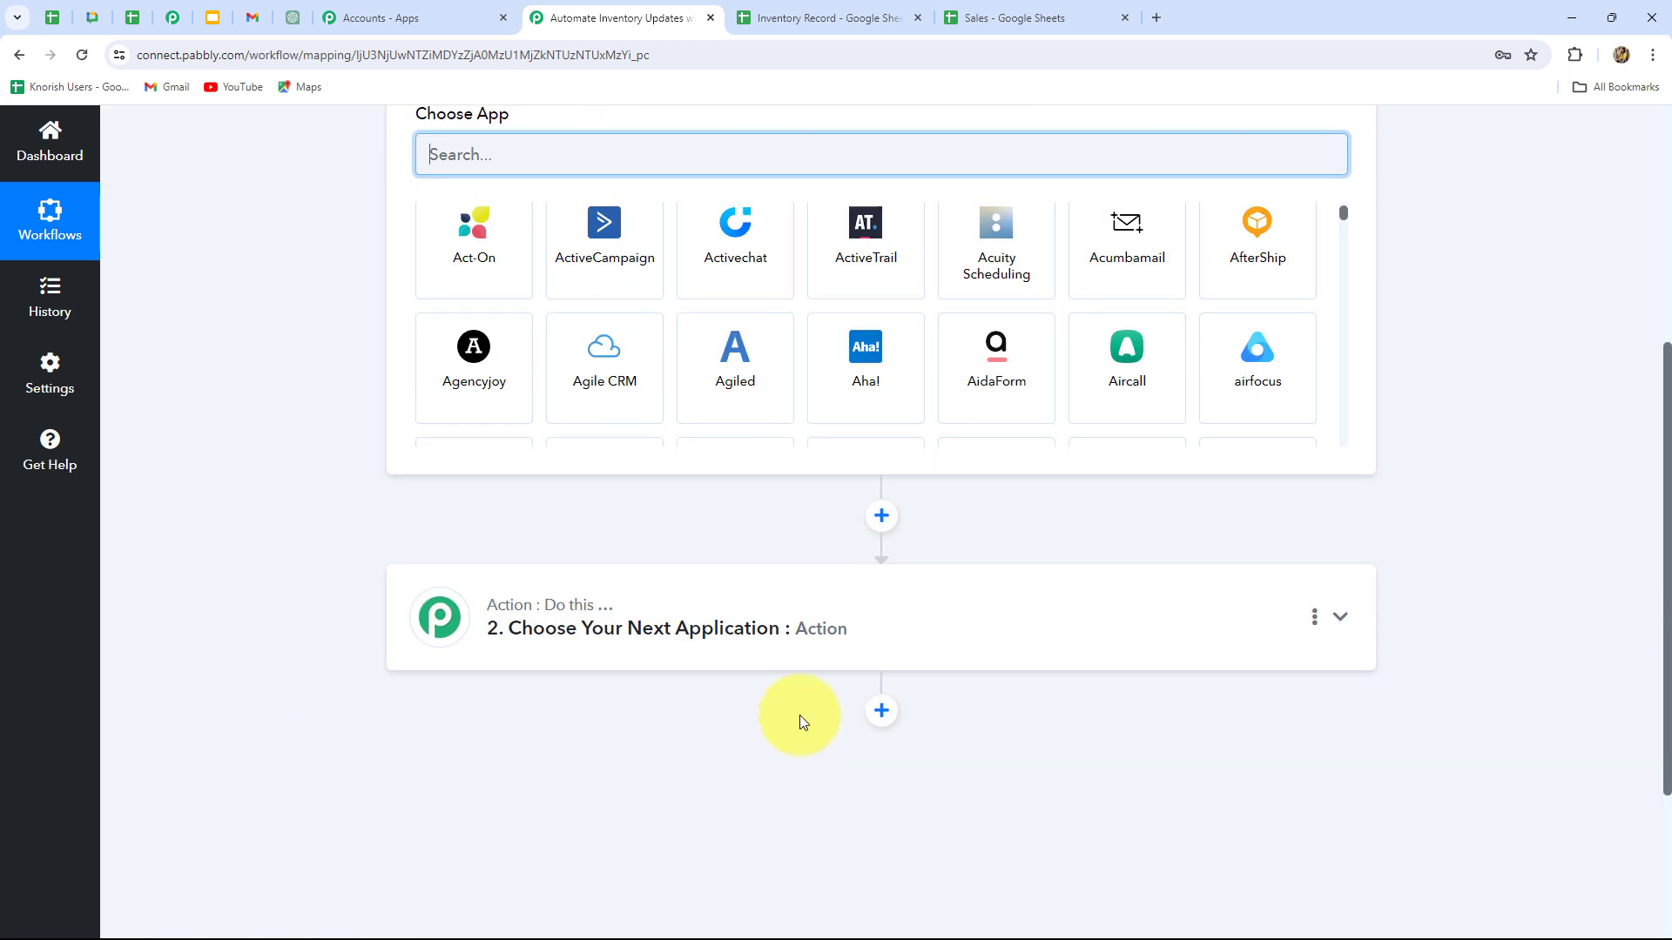
{"action": "scroll", "coordinate": [802, 722], "scroll_direction": "up", "scroll_amount": 2}
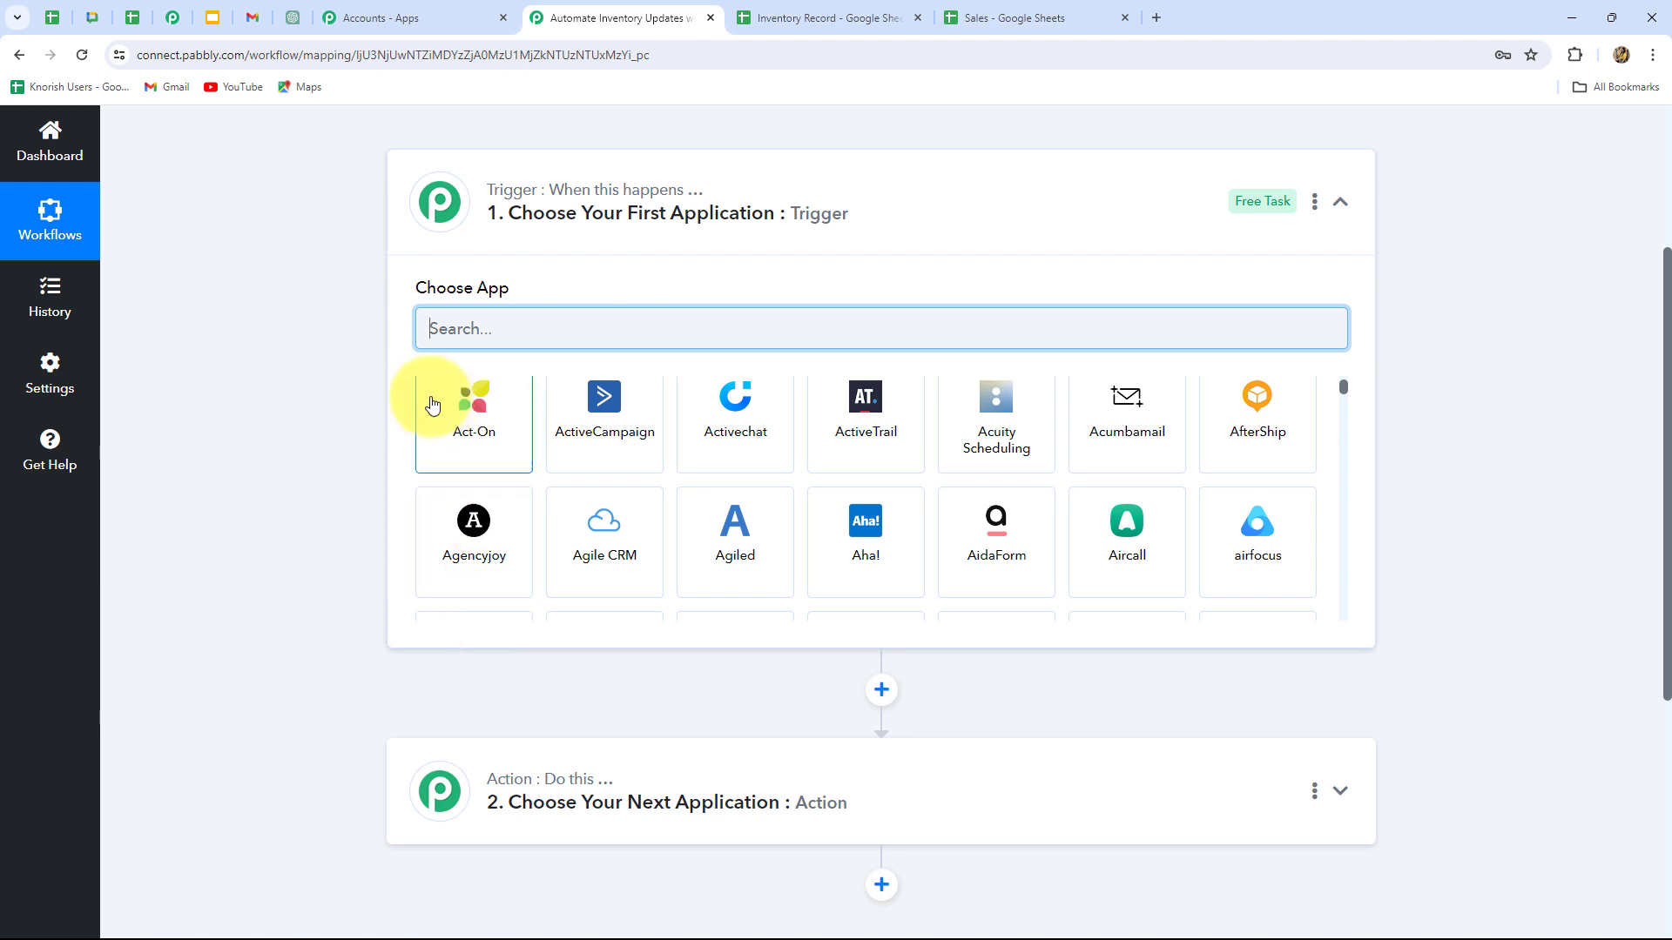
Review the Inventory Record and Sales spreadsheets in Google Sheets alongside the workflow.
{"action": "left_click", "coordinate": [980, 16]}
{"action": "left_click", "coordinate": [837, 12]}
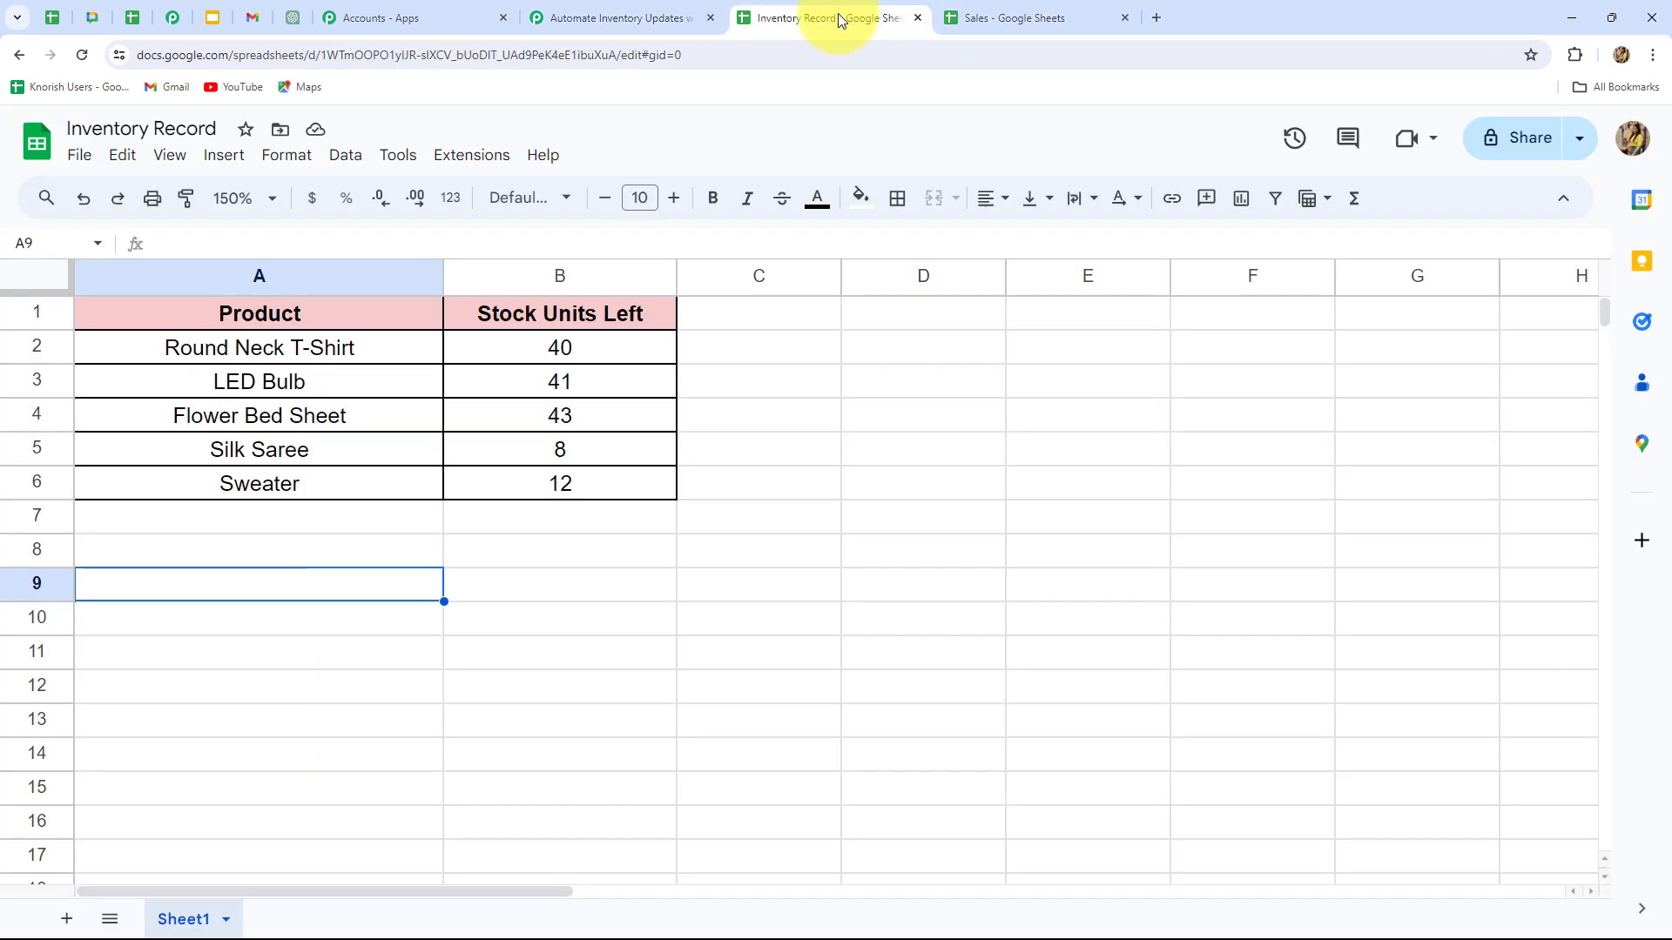
{"action": "left_click", "coordinate": [615, 15]}
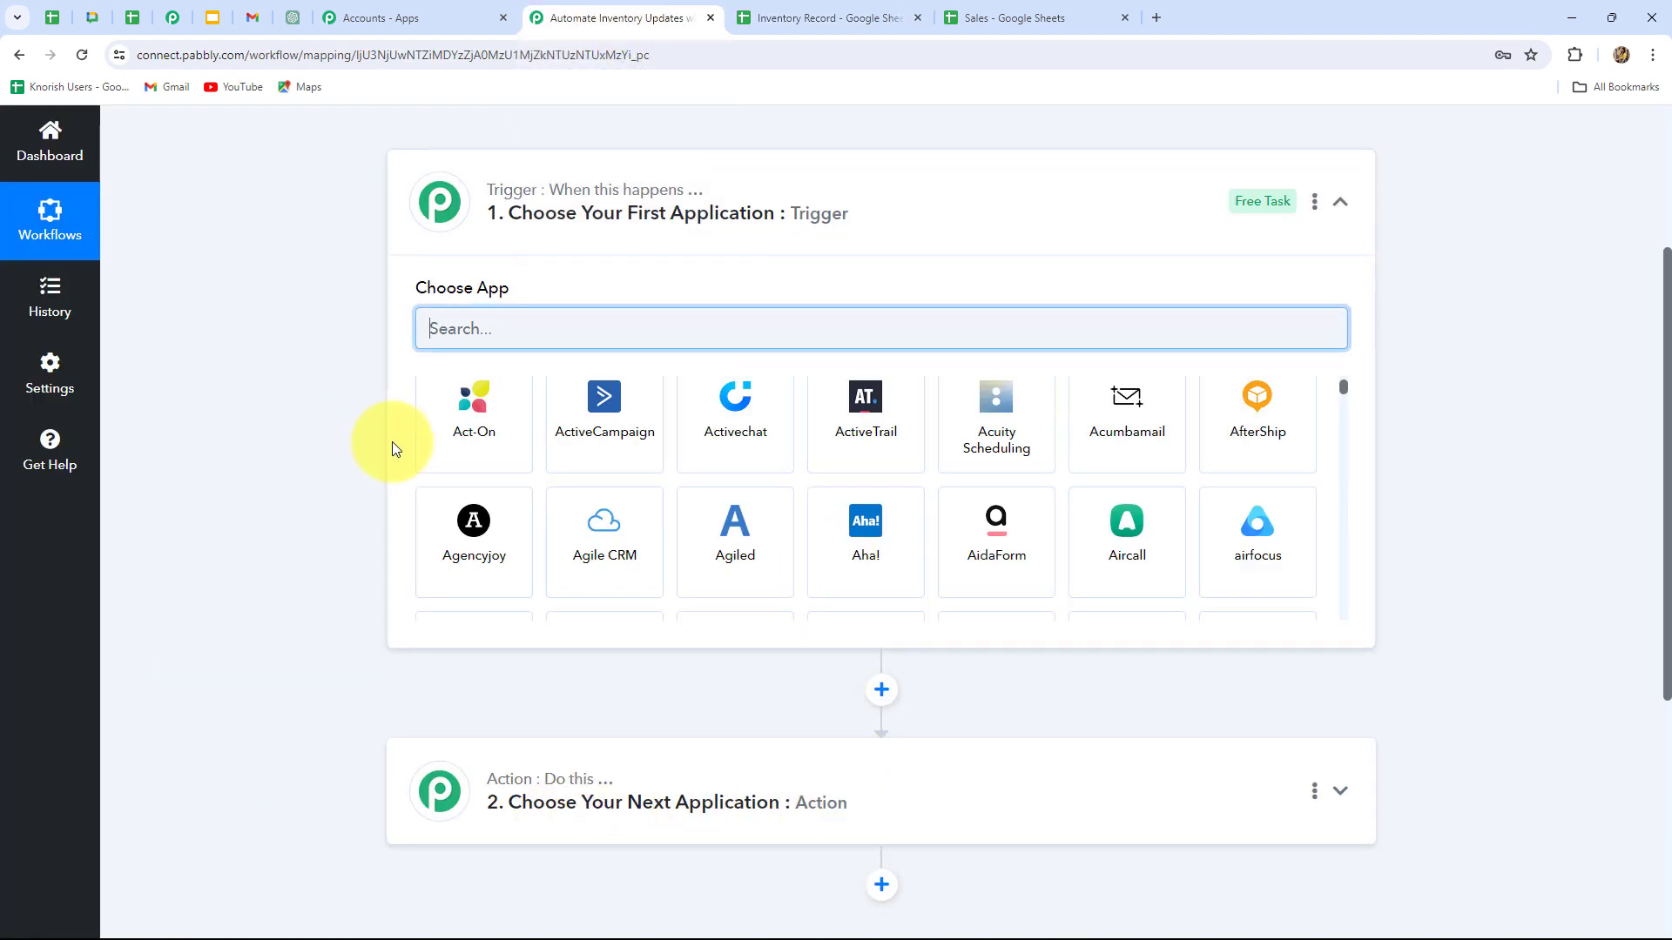
{"action": "scroll", "coordinate": [392, 446], "scroll_direction": "down", "scroll_amount": 1}
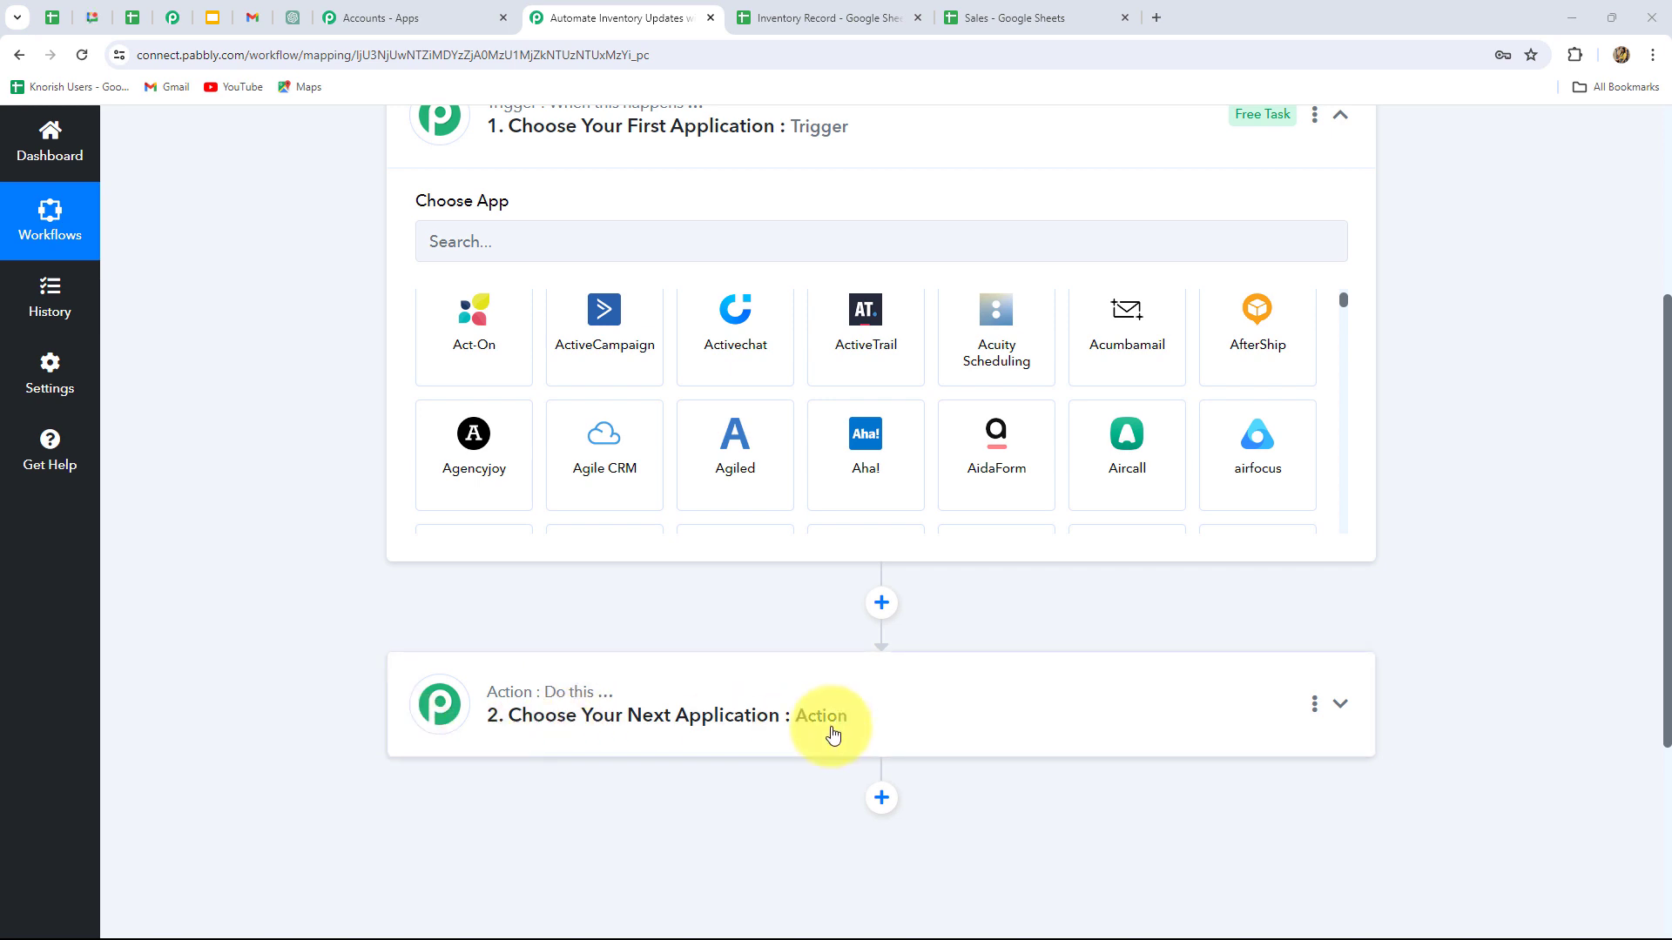
{"action": "scroll", "coordinate": [911, 744], "scroll_direction": "up", "scroll_amount": 2}
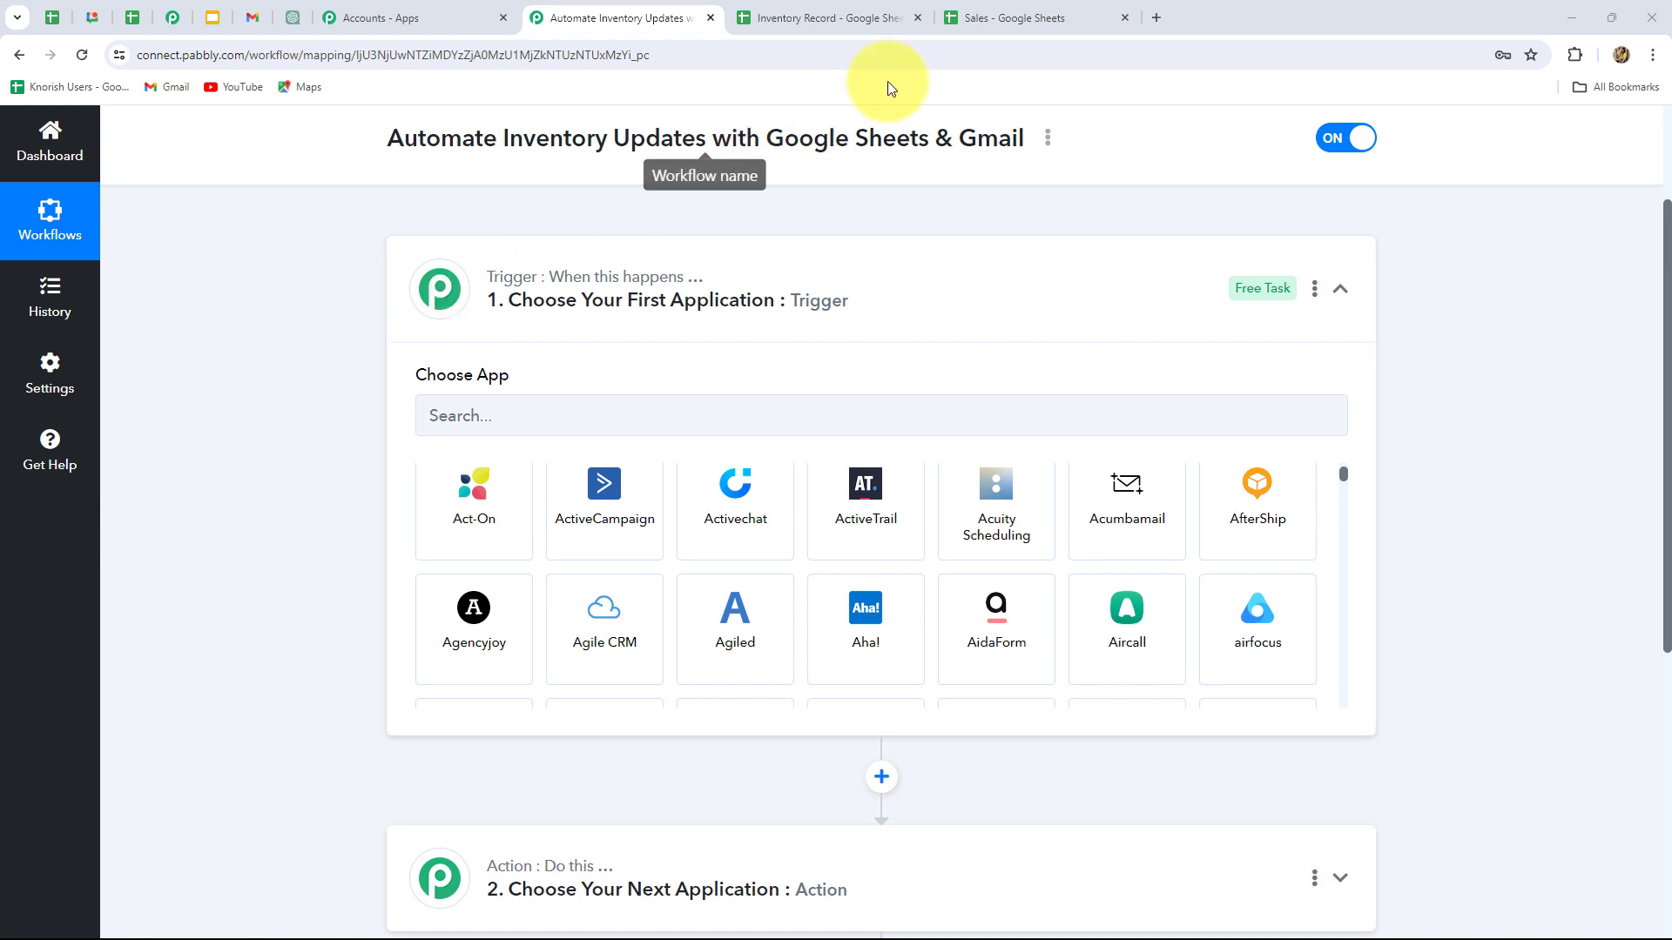
{"action": "left_click", "coordinate": [965, 18]}
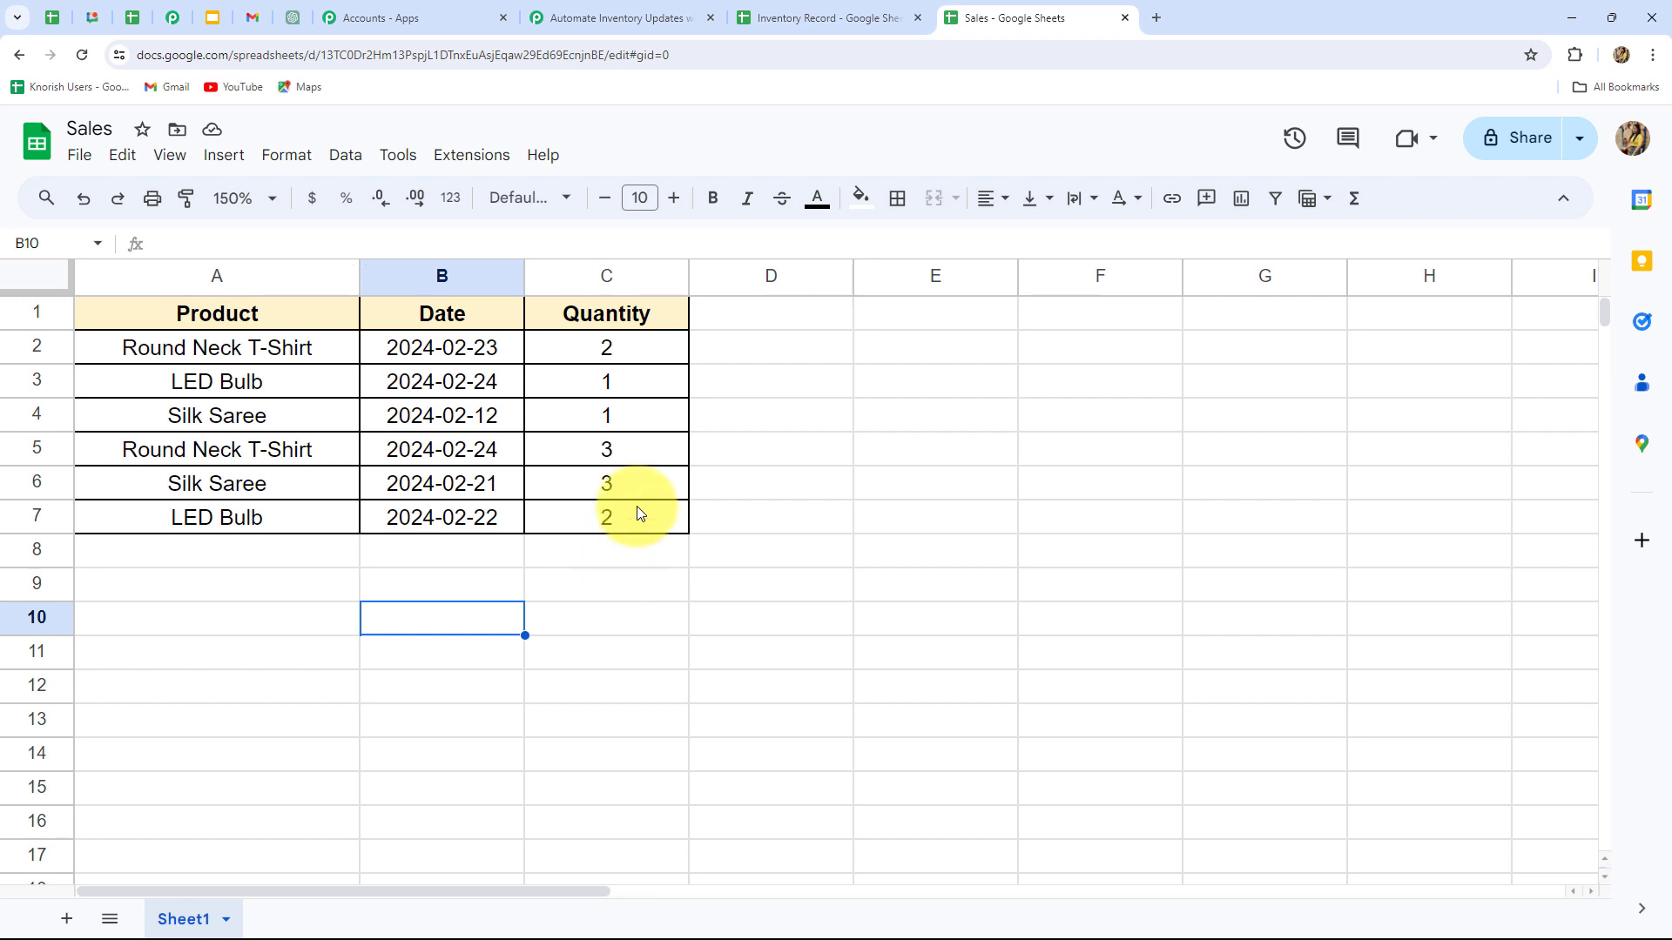
Back in the Pabbly Connect workflow, set Google Sheets as the trigger app with the event New or Updated Spreadsheet Row.
{"action": "left_click", "coordinate": [563, 17]}
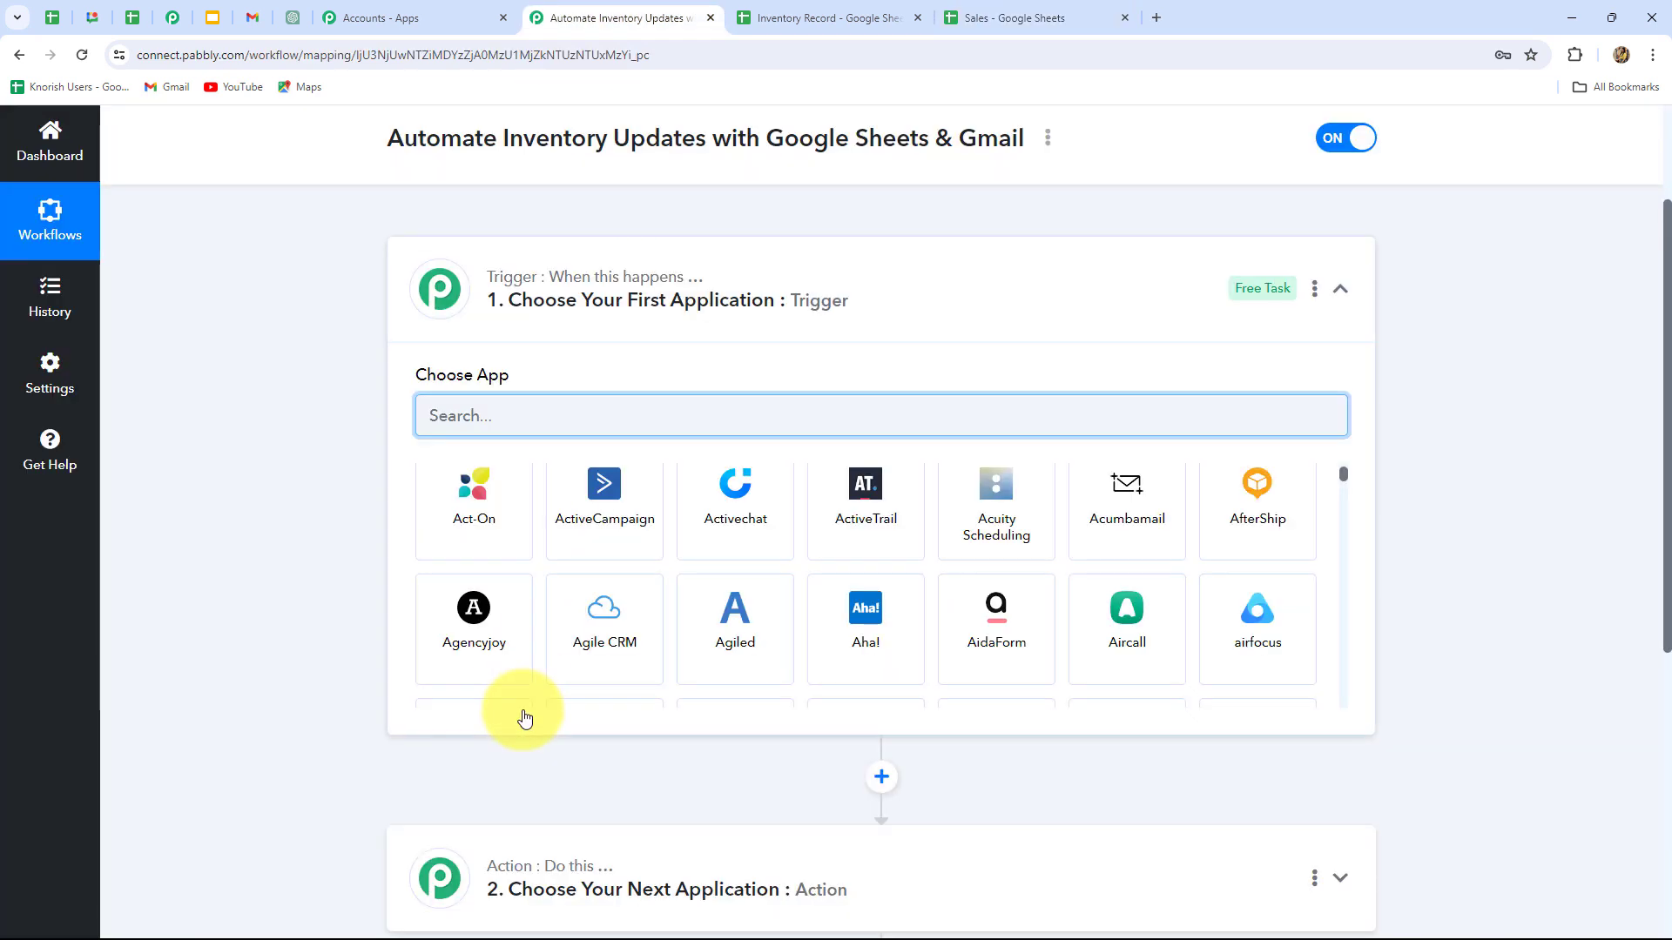
{"action": "left_click", "coordinate": [493, 432]}
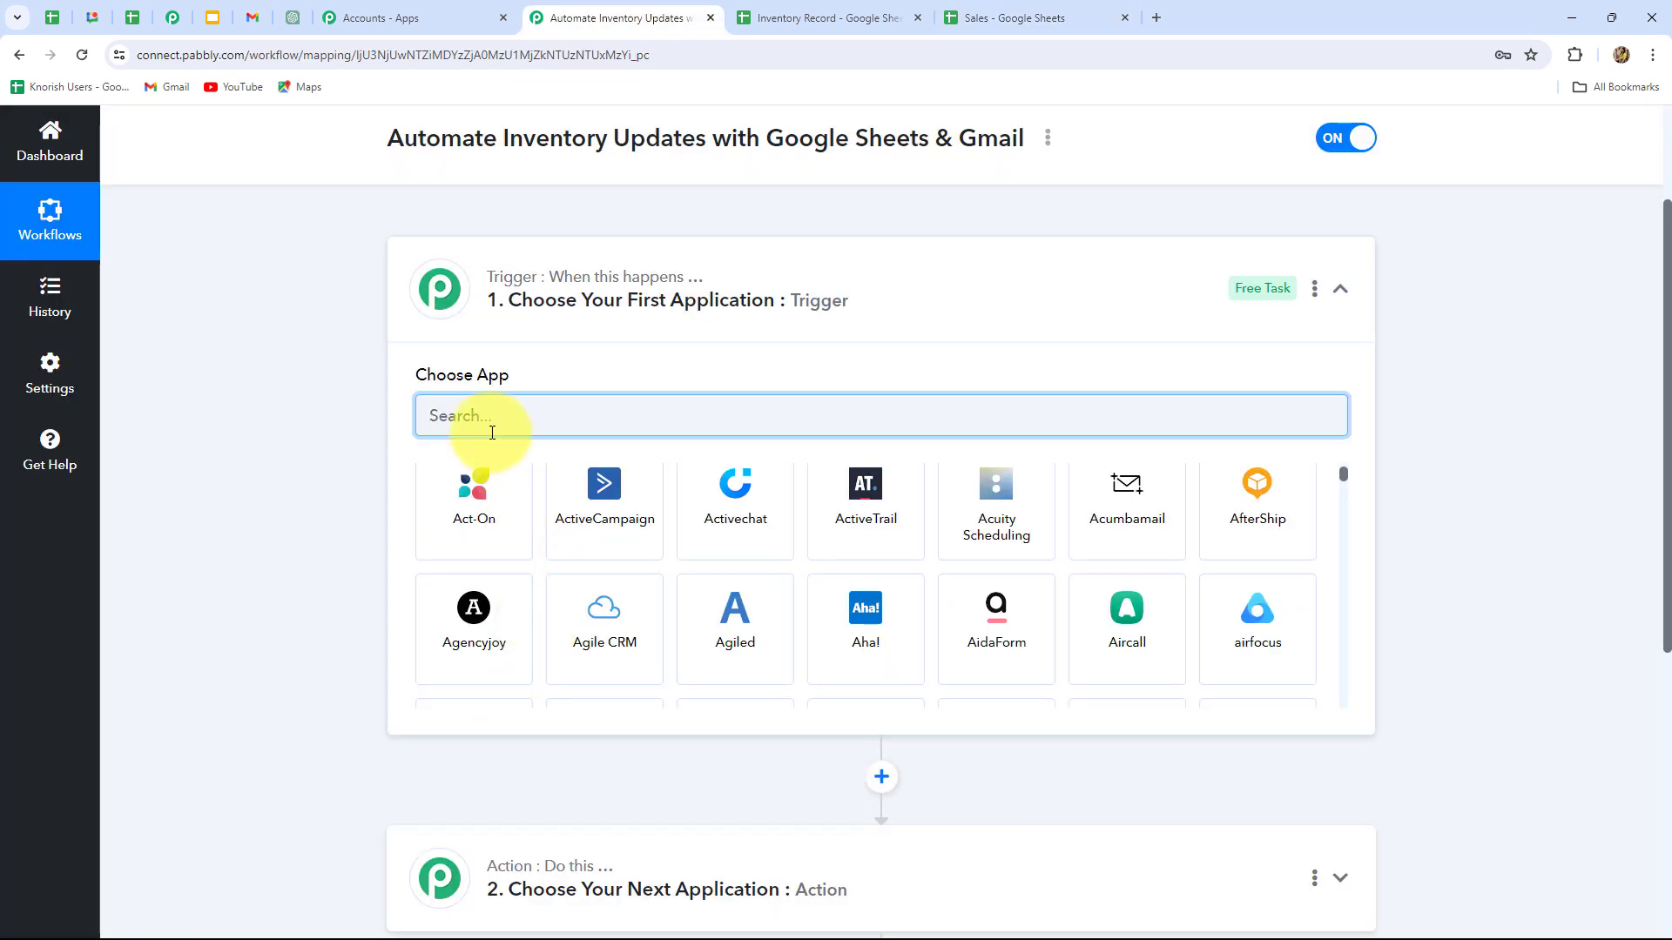
{"action": "type", "text": "Google"}
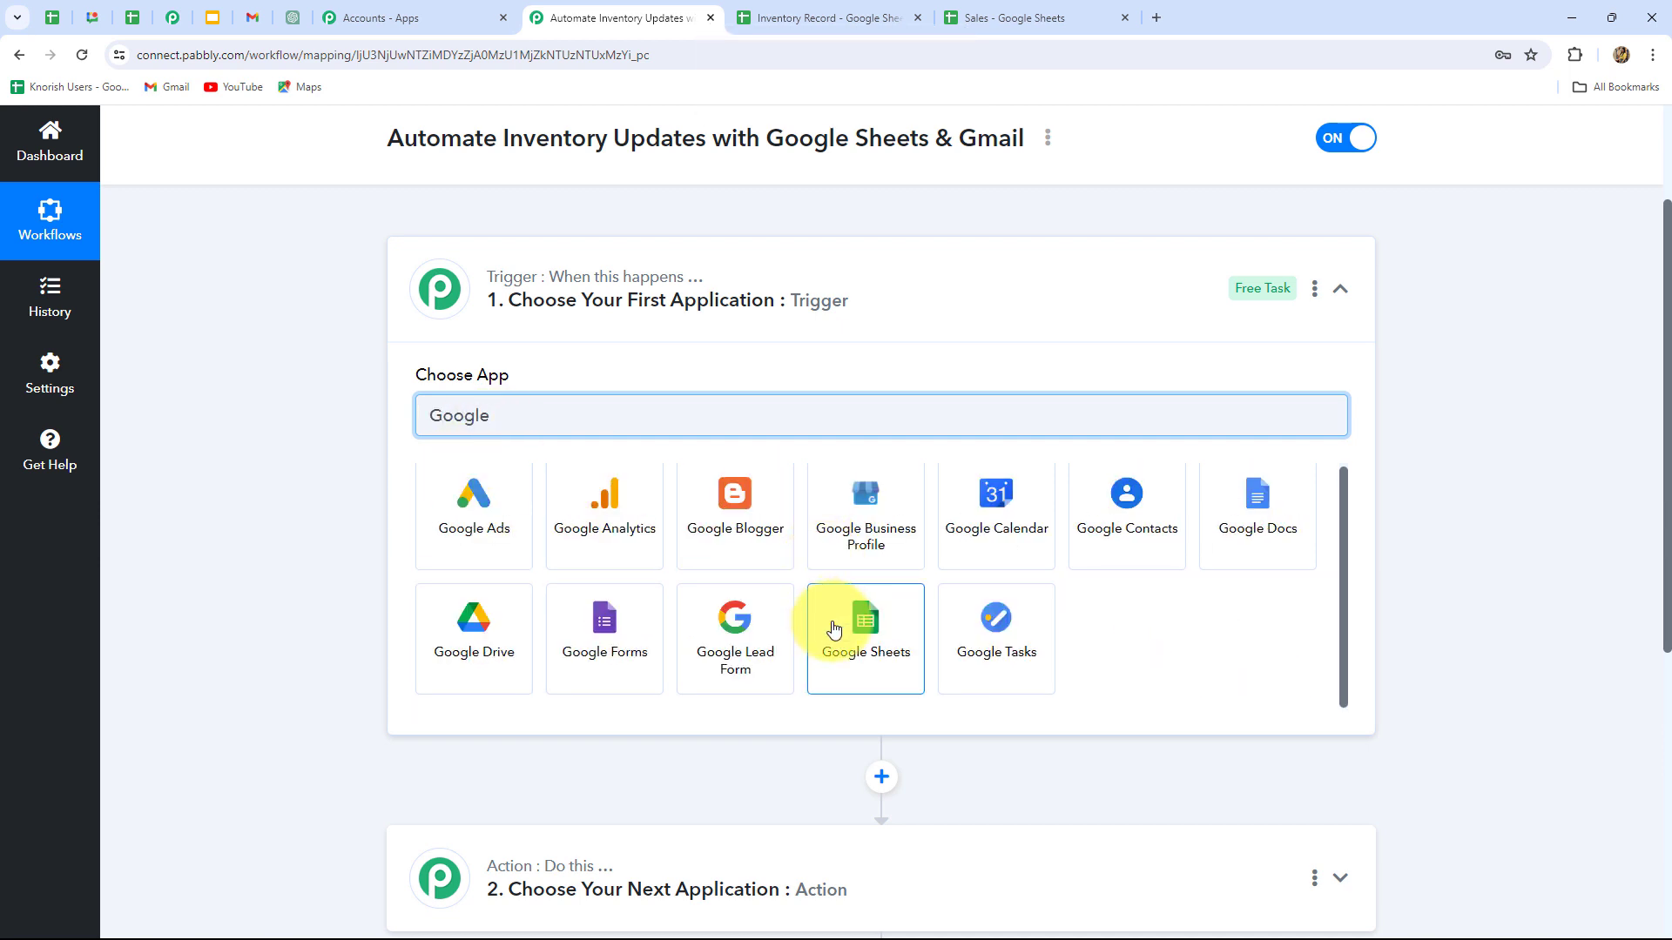
{"action": "left_click", "coordinate": [833, 628]}
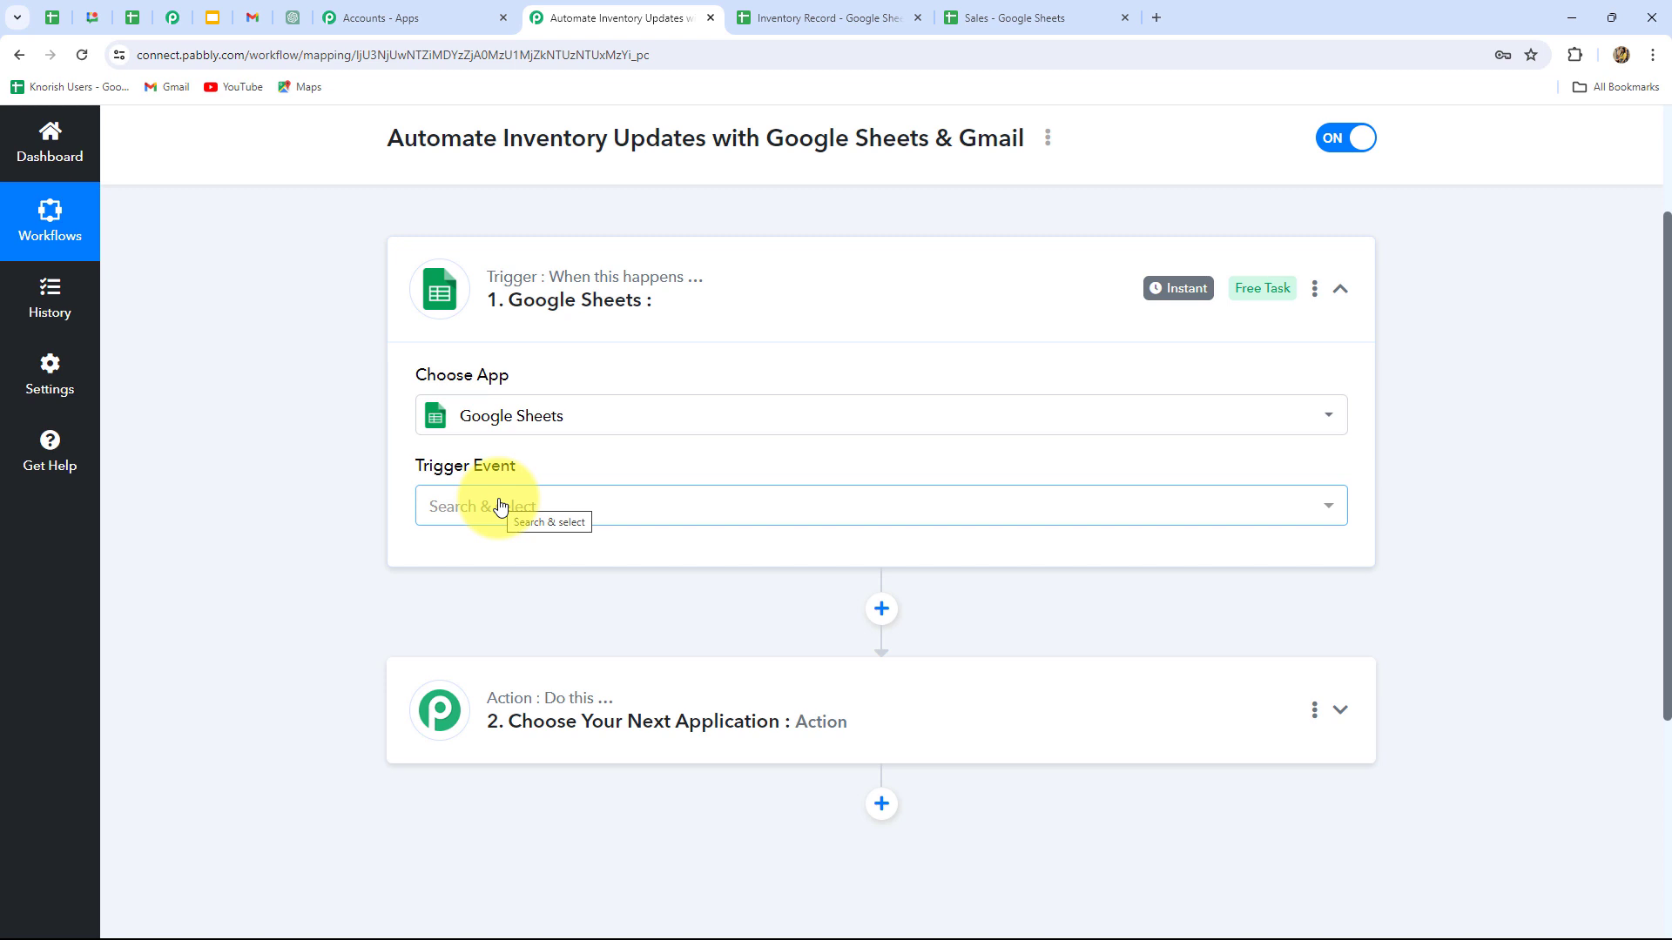
{"action": "left_click", "coordinate": [500, 507]}
{"action": "left_click", "coordinate": [488, 603]}
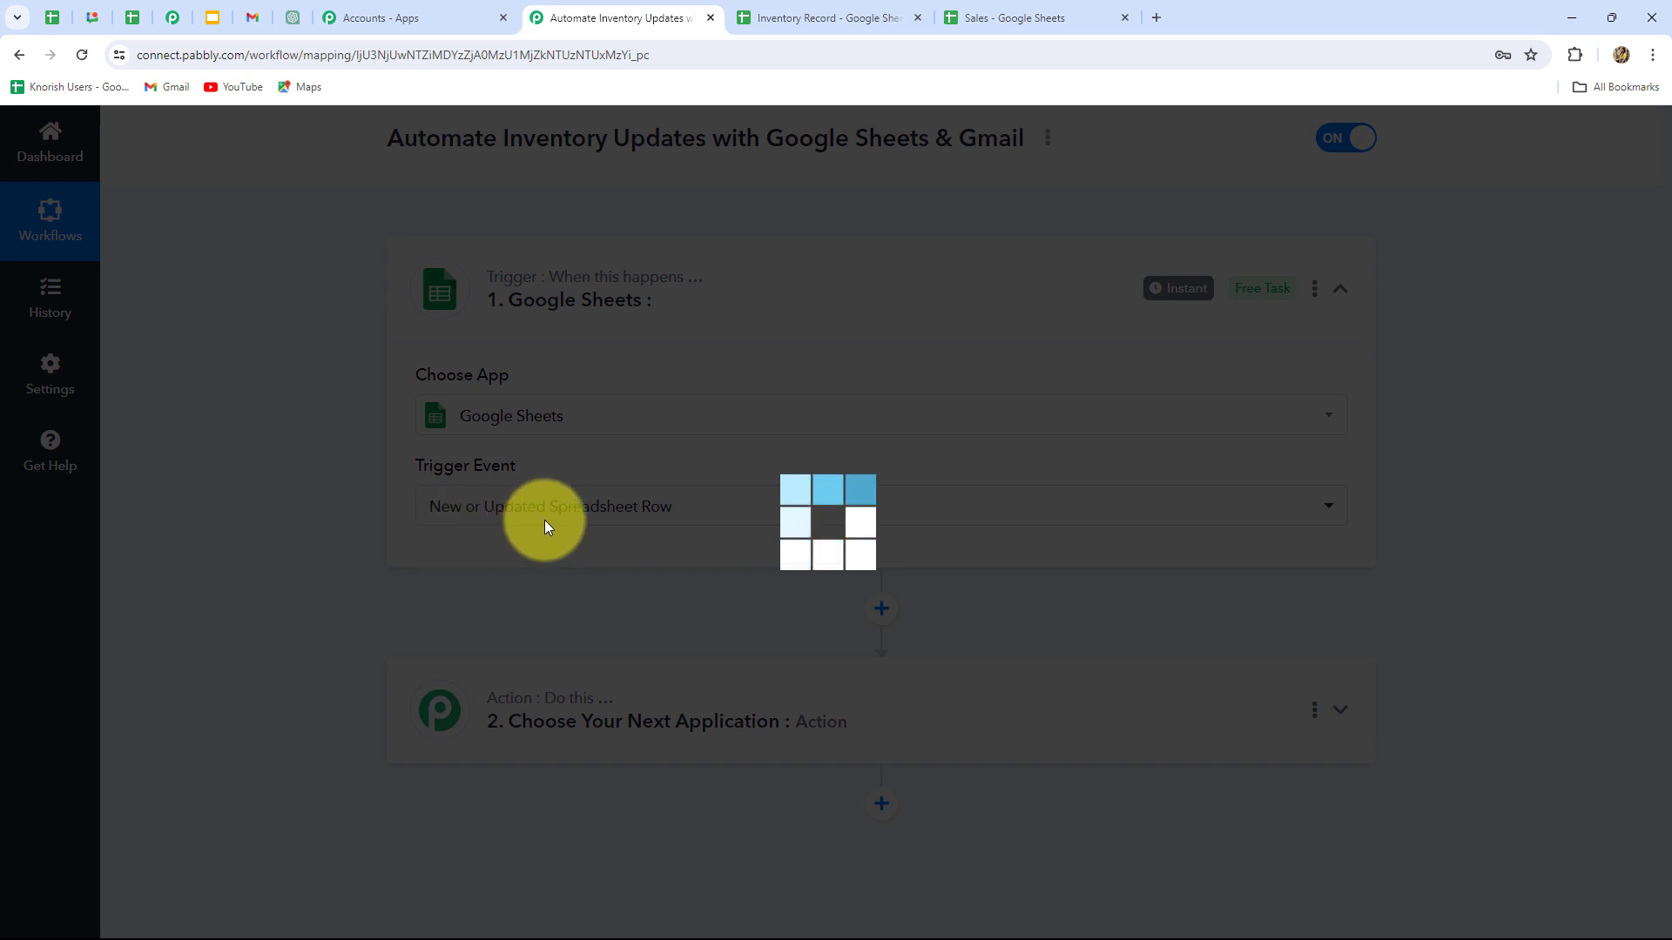
Read the webhook setup instructions for the Google Sheets trigger and copy its webhook URL.
{"action": "scroll", "coordinate": [650, 542], "scroll_direction": "down", "scroll_amount": 2}
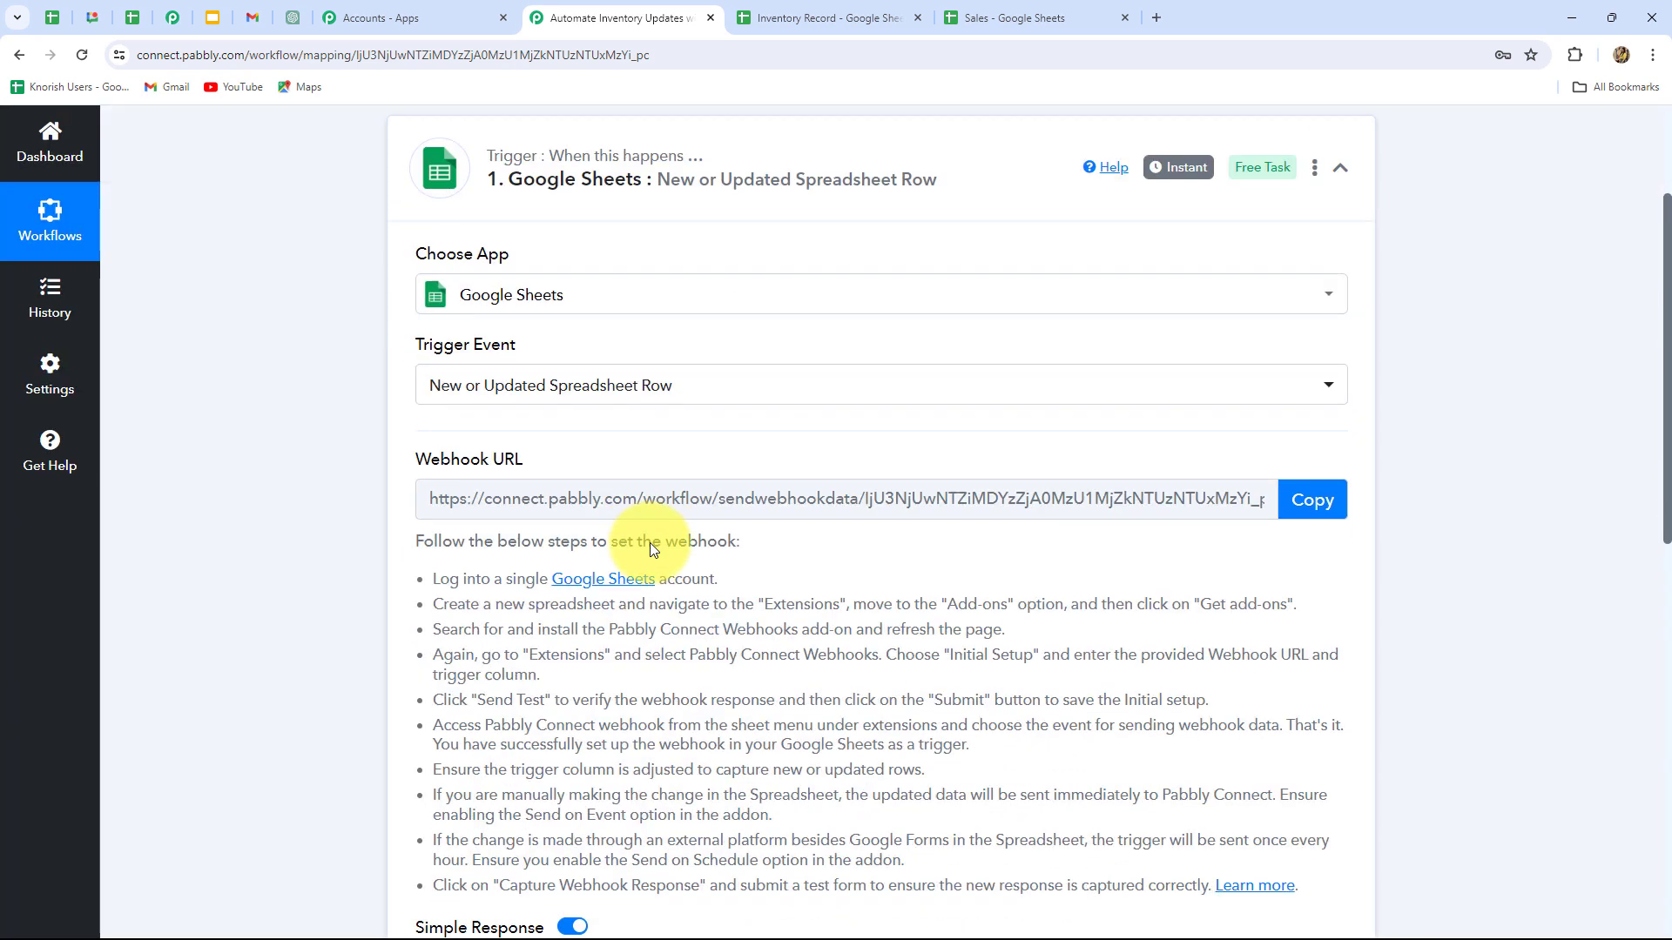
{"action": "scroll", "coordinate": [649, 542], "scroll_direction": "down", "scroll_amount": 1}
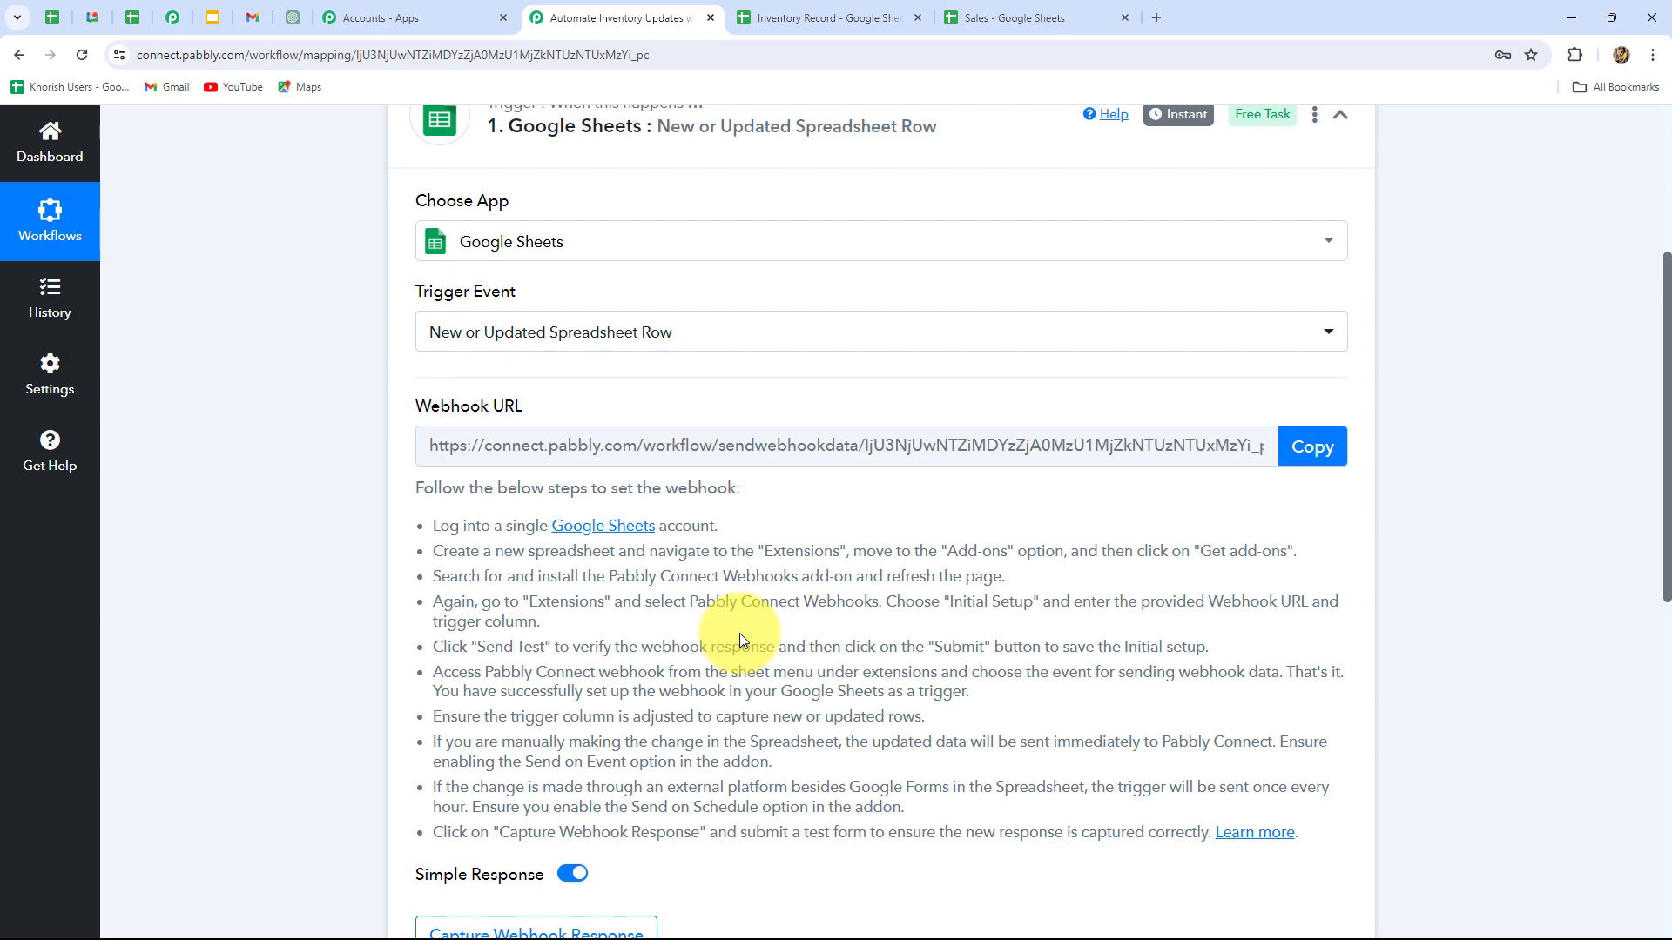
{"action": "scroll", "coordinate": [739, 634], "scroll_direction": "down", "scroll_amount": 2}
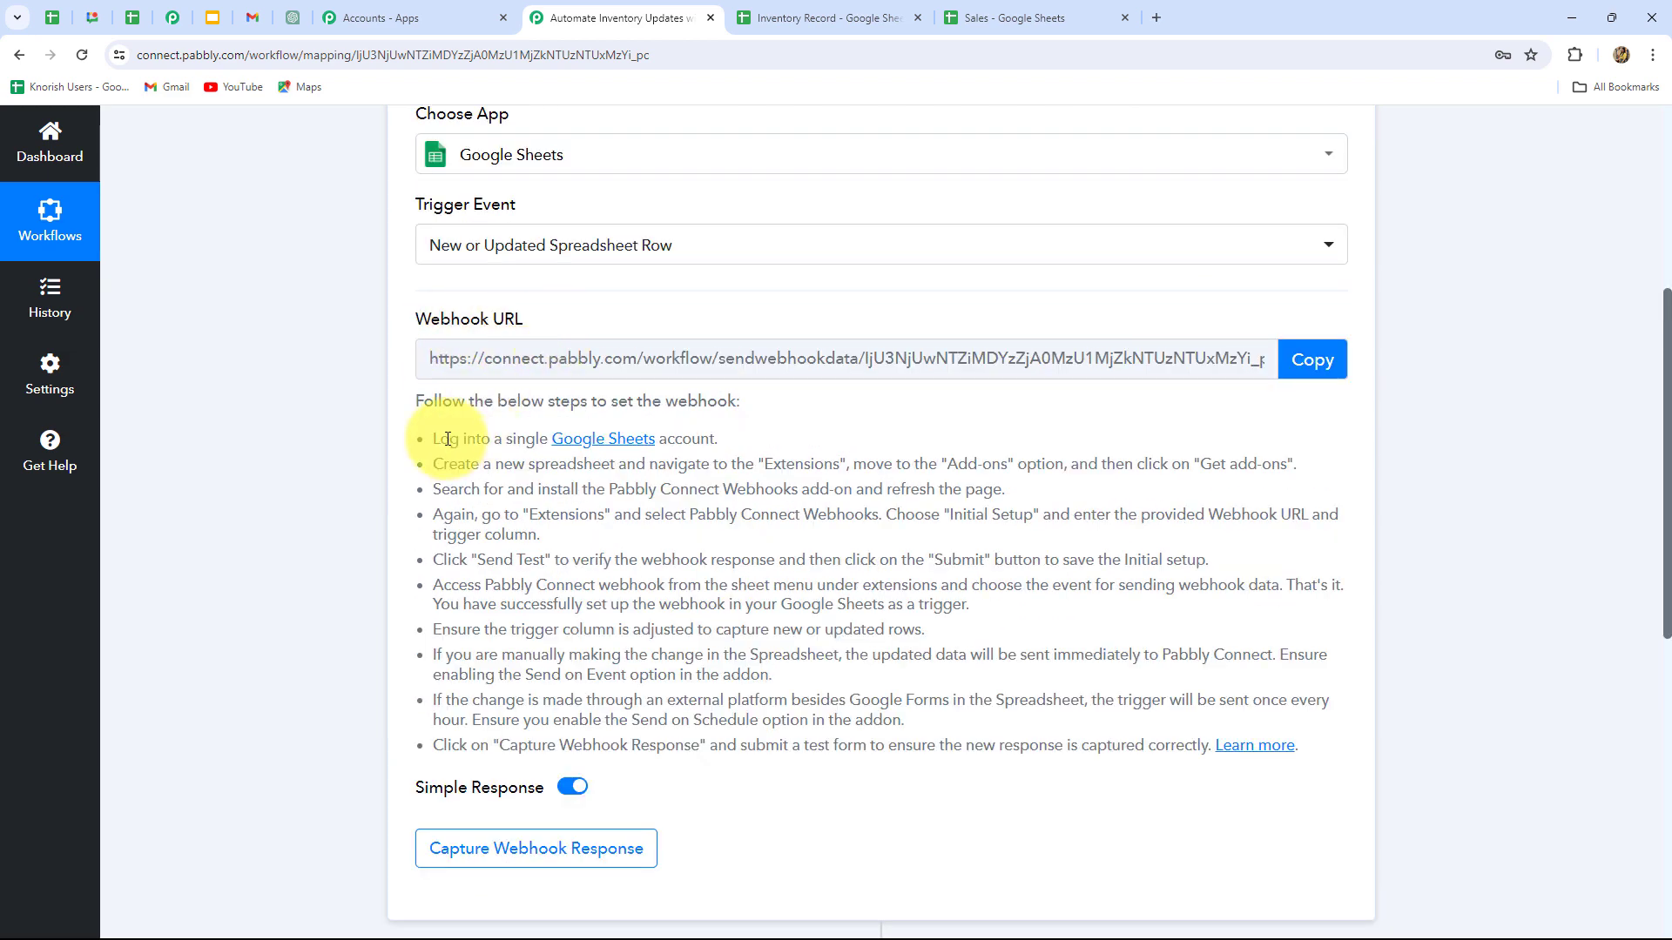
{"action": "left_click_drag", "start_coordinate": [449, 437], "coordinate": [854, 749]}
{"action": "left_click", "coordinate": [854, 749]}
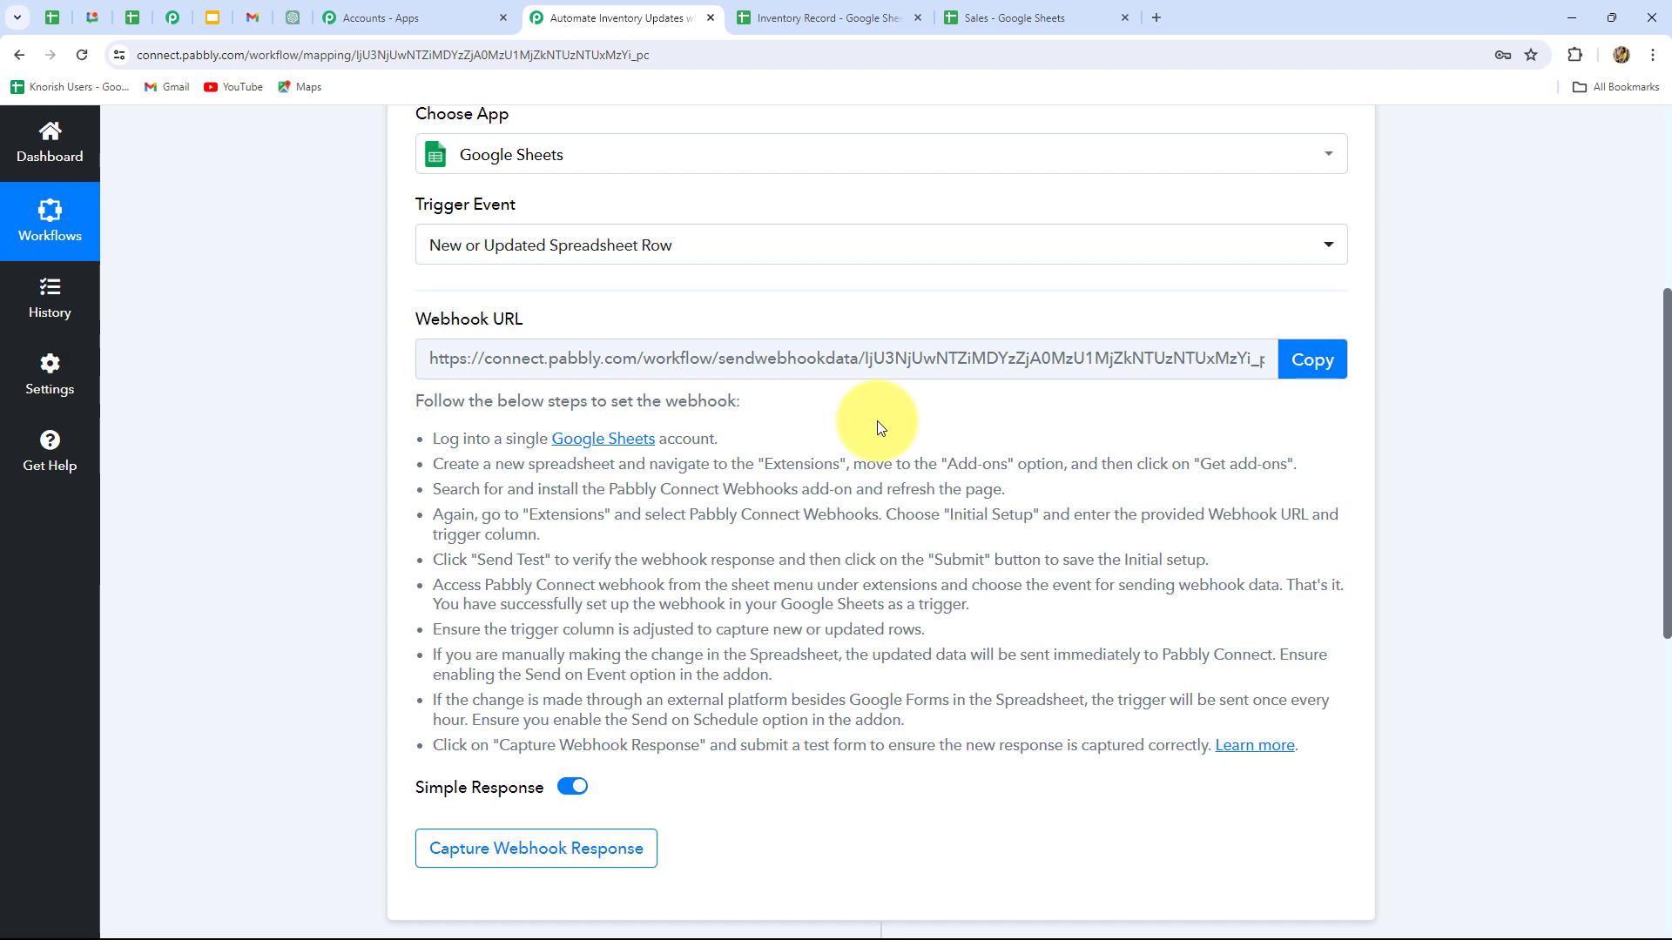
{"action": "left_click", "coordinate": [1306, 360]}
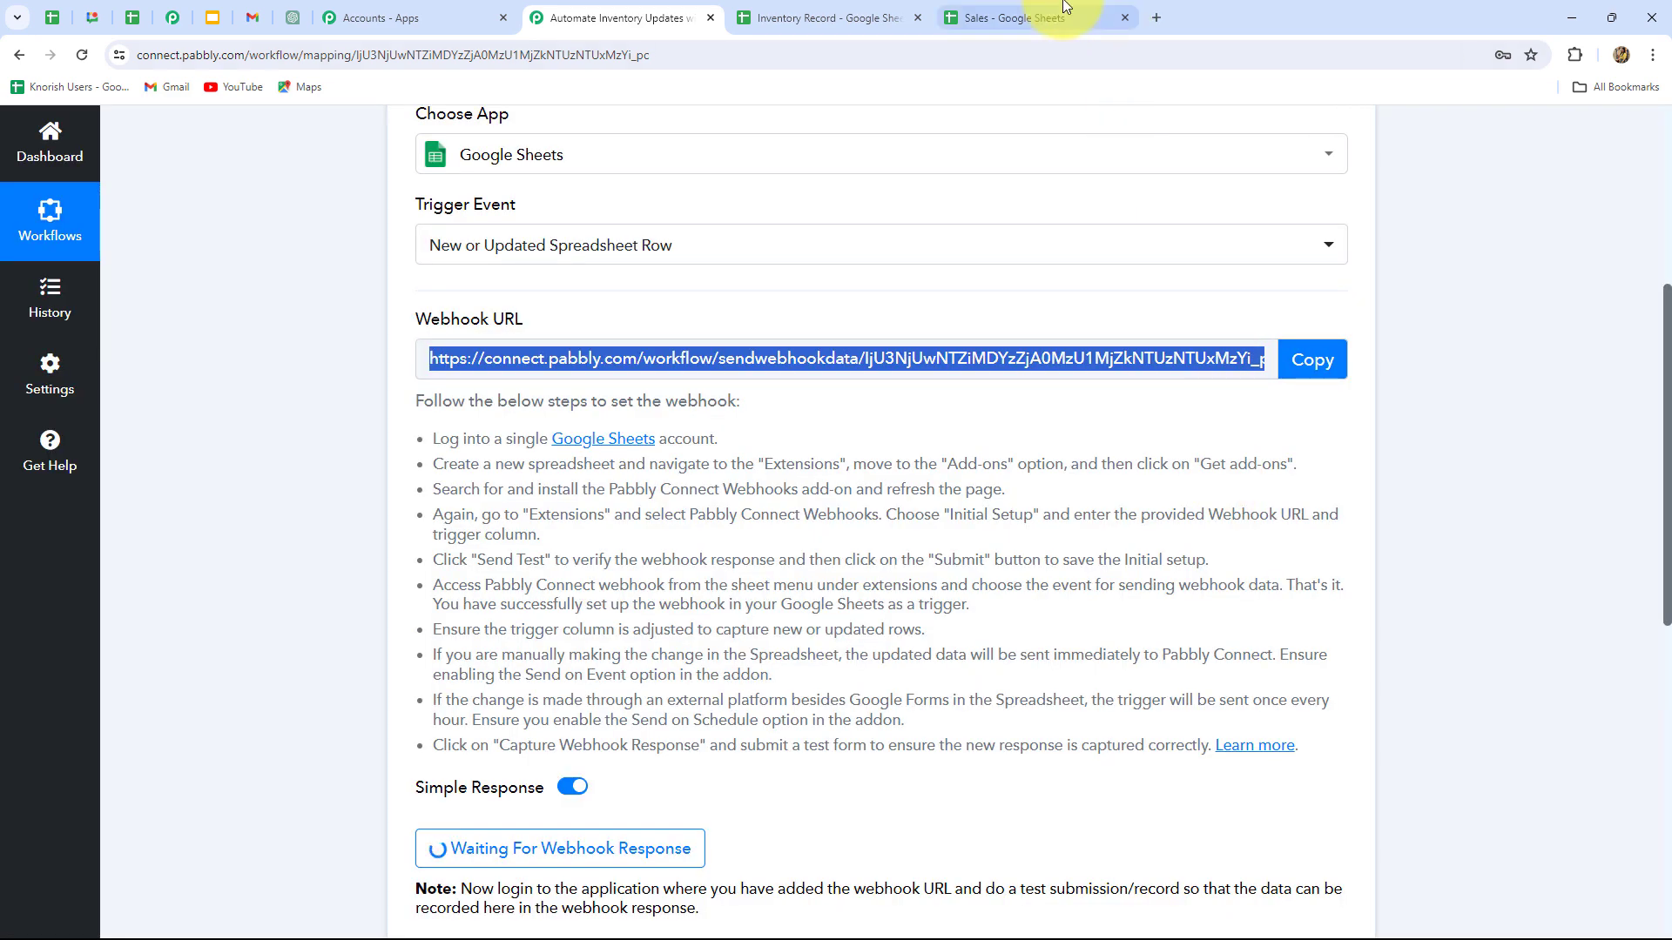
In the Sales spreadsheet, search the Google Workspace Marketplace for the Pabbly Connect Webhooks add-on, then close the marketplace.
{"action": "left_click", "coordinate": [1041, 14]}
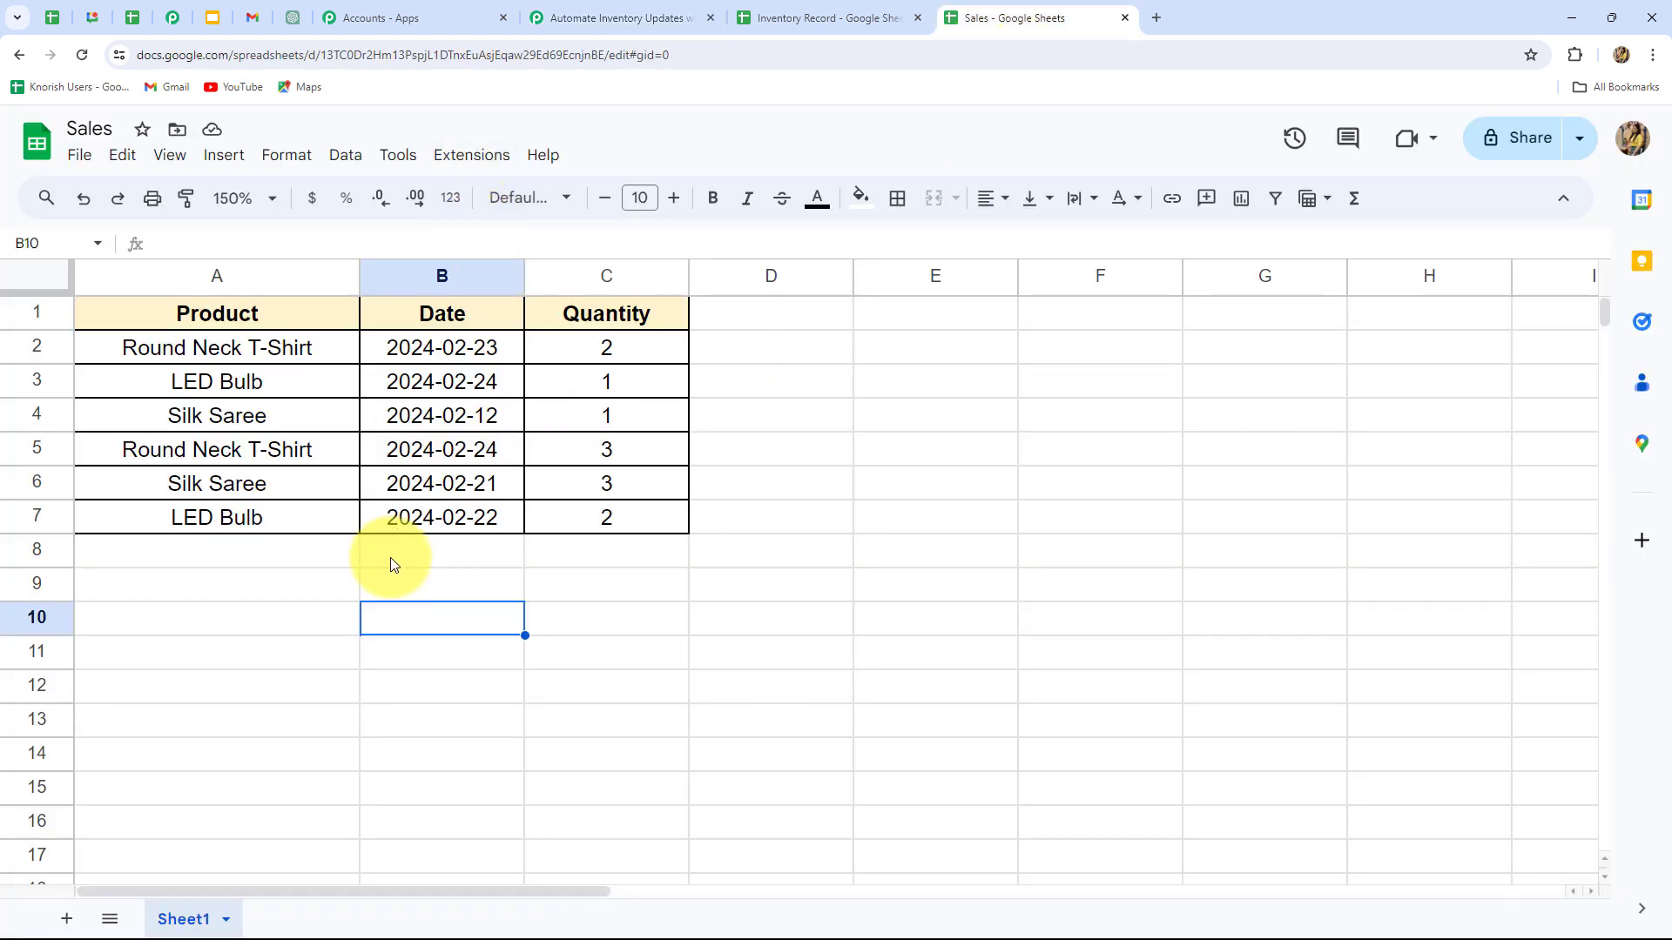
{"action": "left_click", "coordinate": [455, 157]}
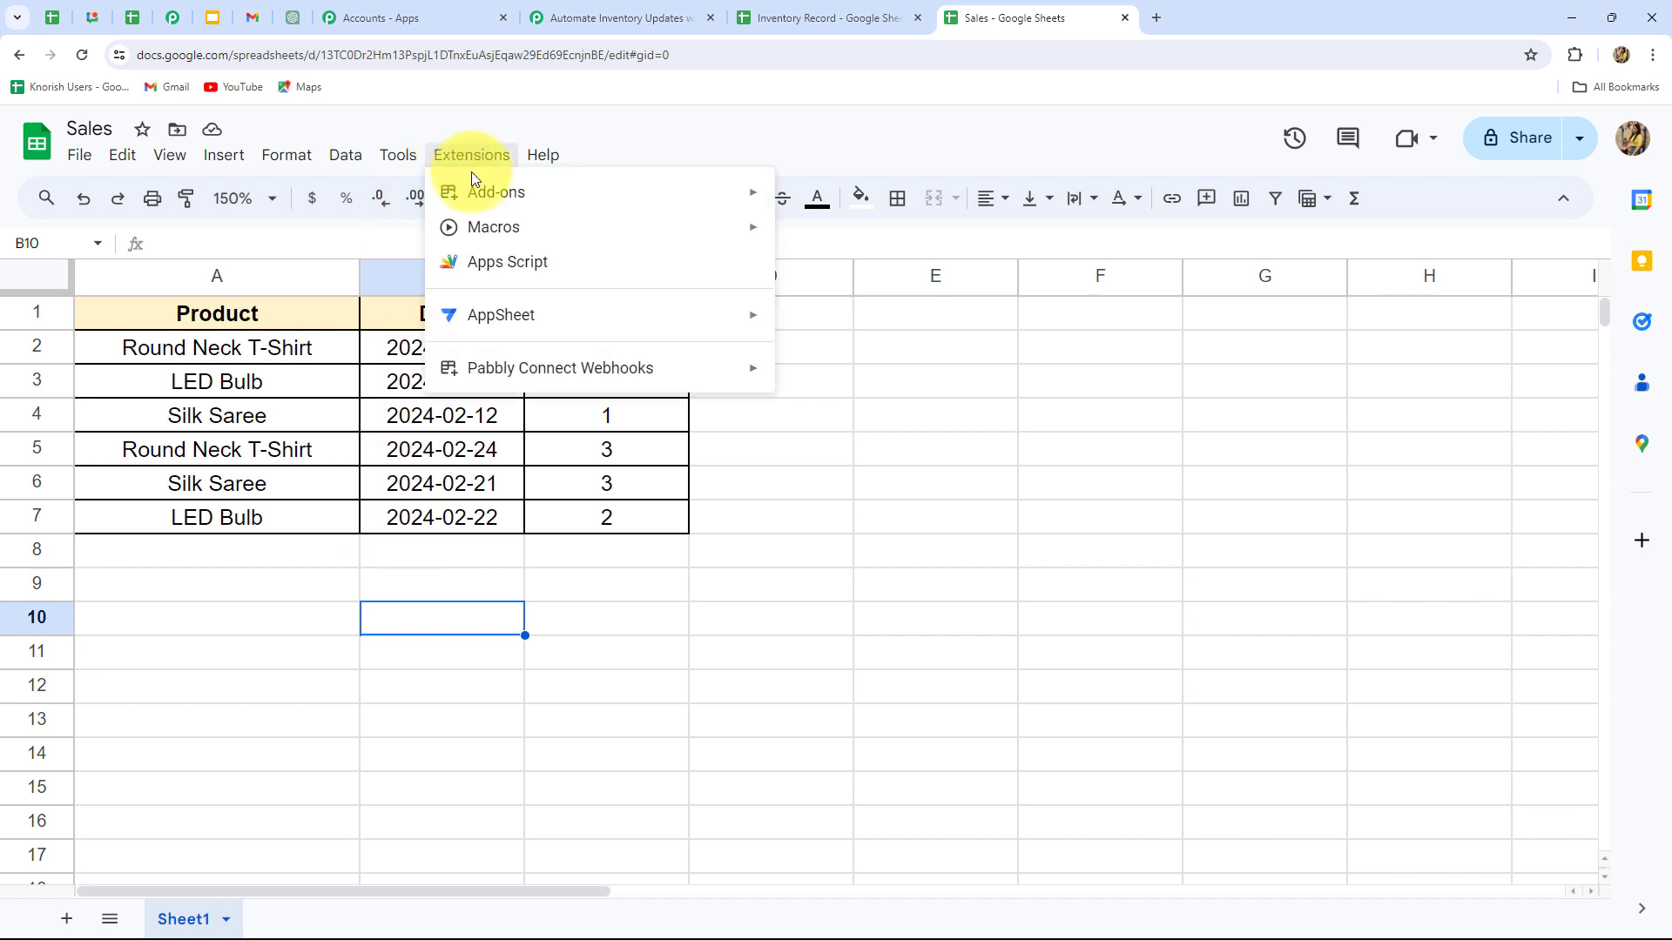
{"action": "mouse_move", "coordinate": [484, 202]}
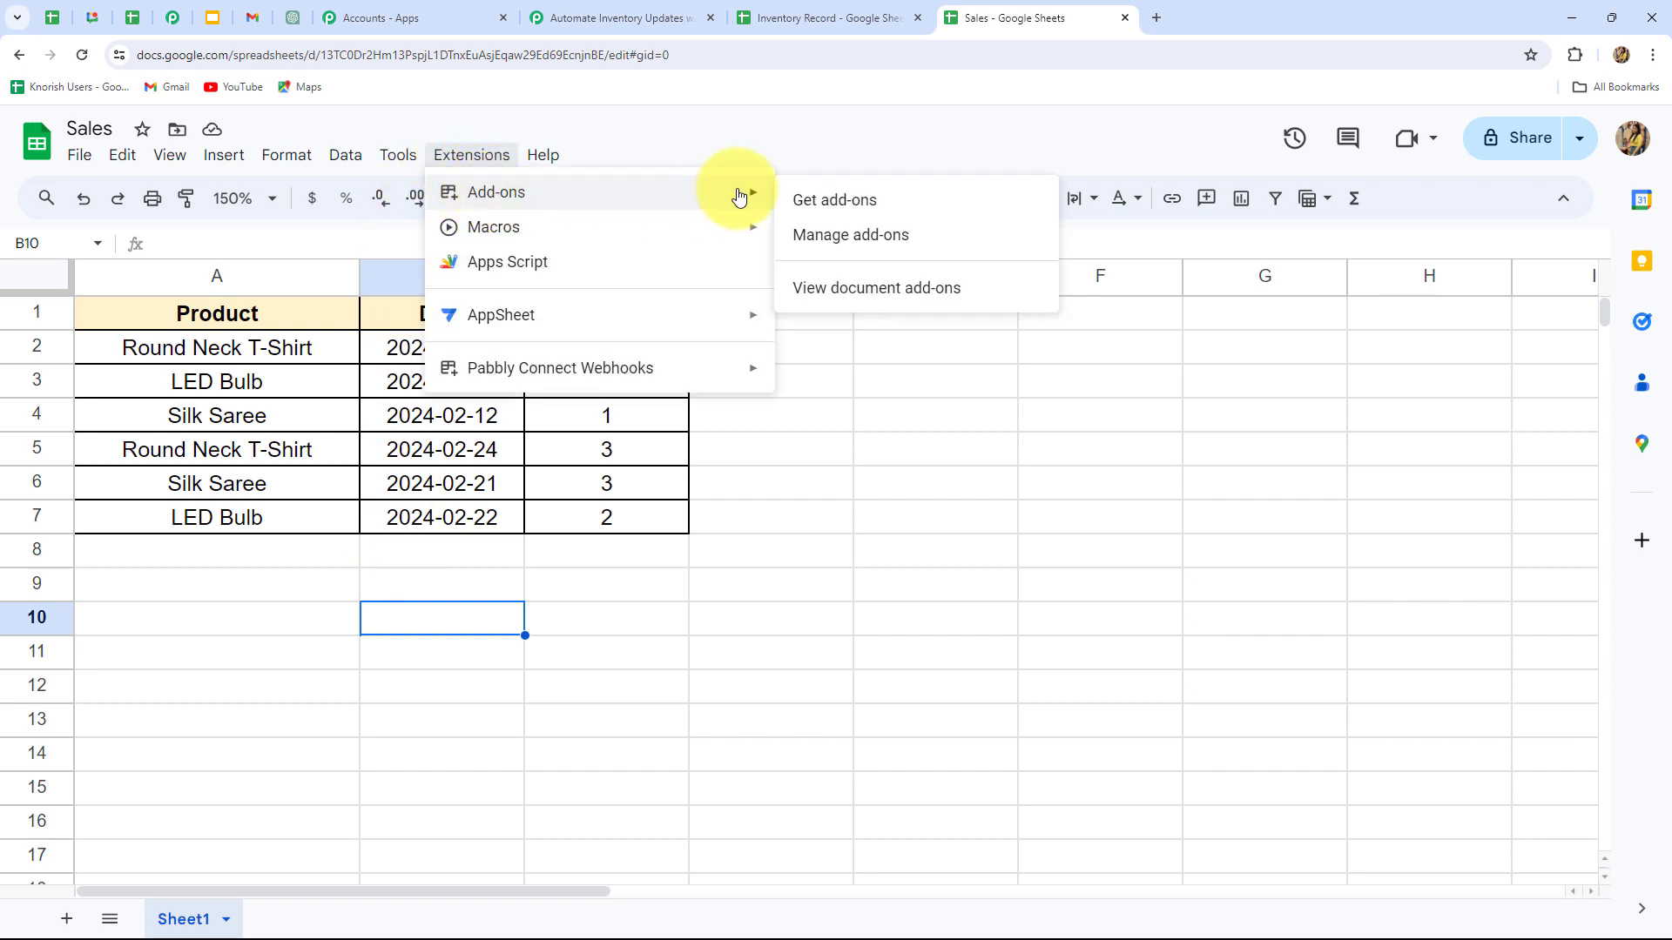
{"action": "left_click", "coordinate": [819, 200]}
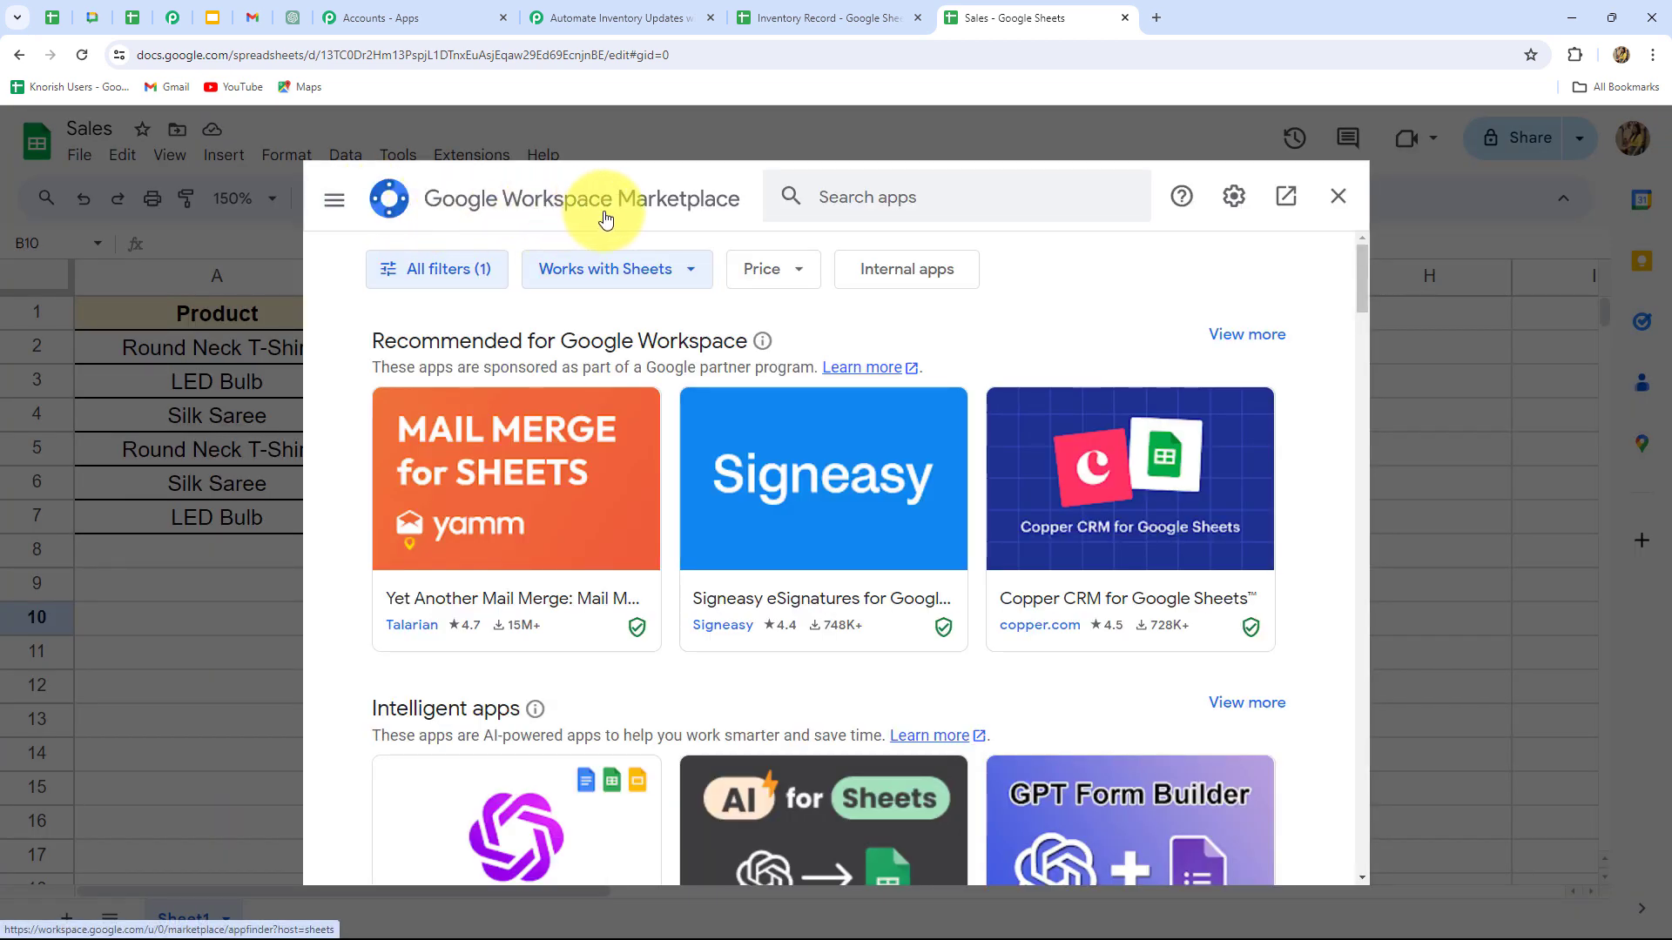
{"action": "left_click", "coordinate": [814, 195]}
{"action": "key", "text": "Caps_Lock"}
{"action": "type", "text": "Pab"}
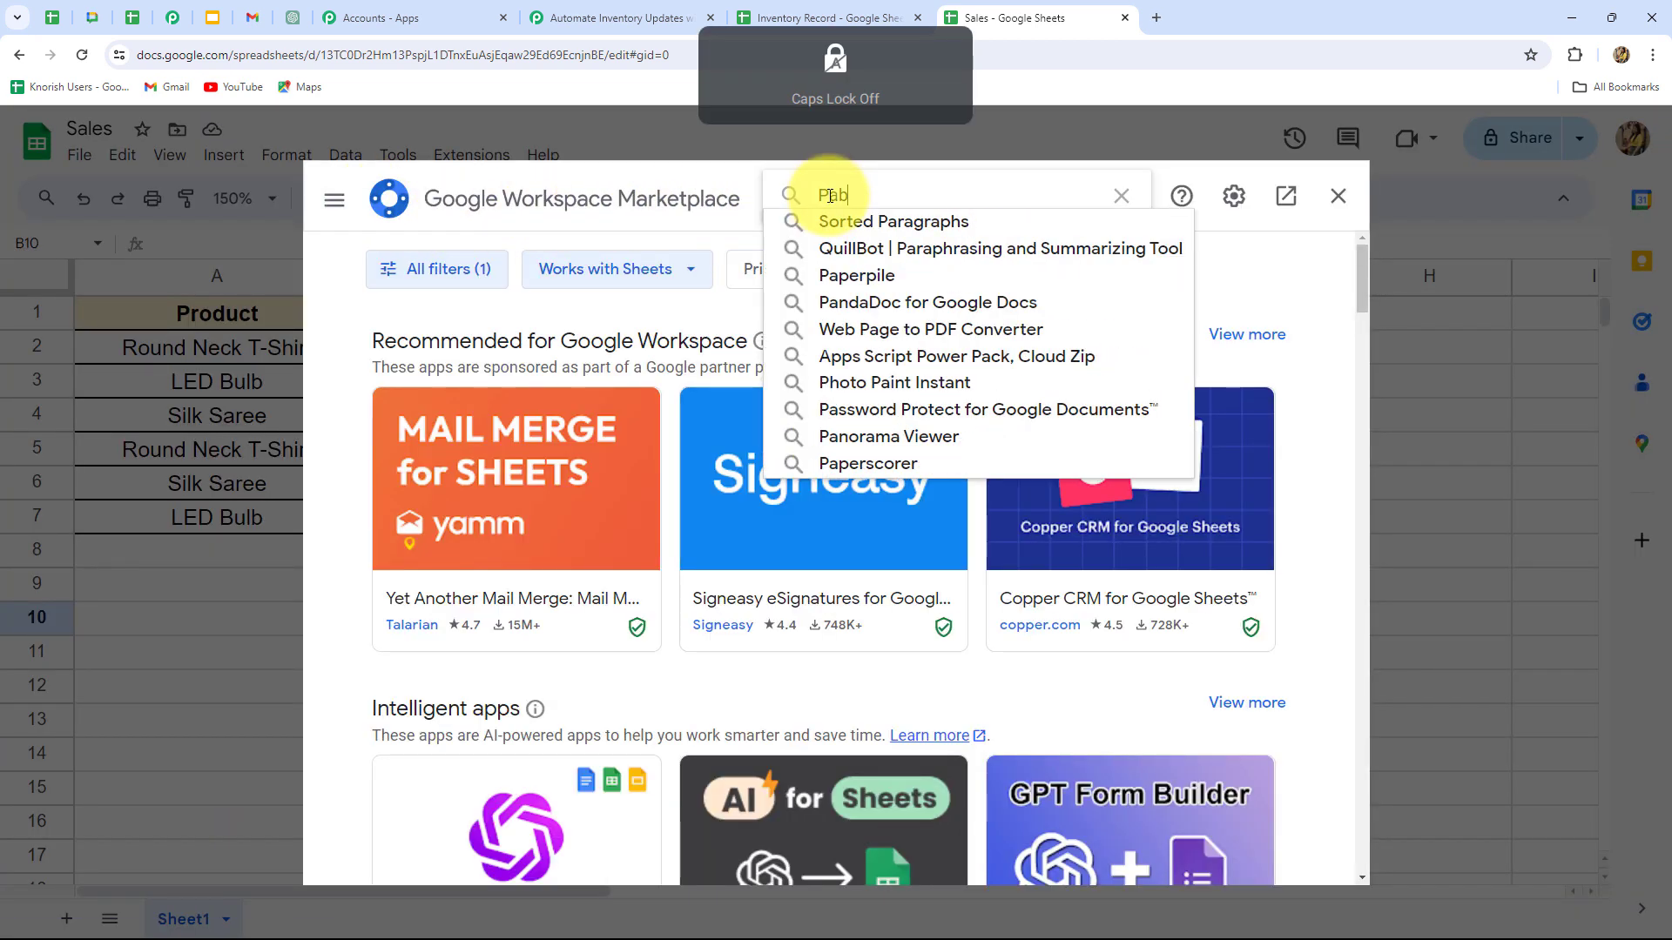
{"action": "type", "text": "b"}
{"action": "left_click", "coordinate": [843, 223]}
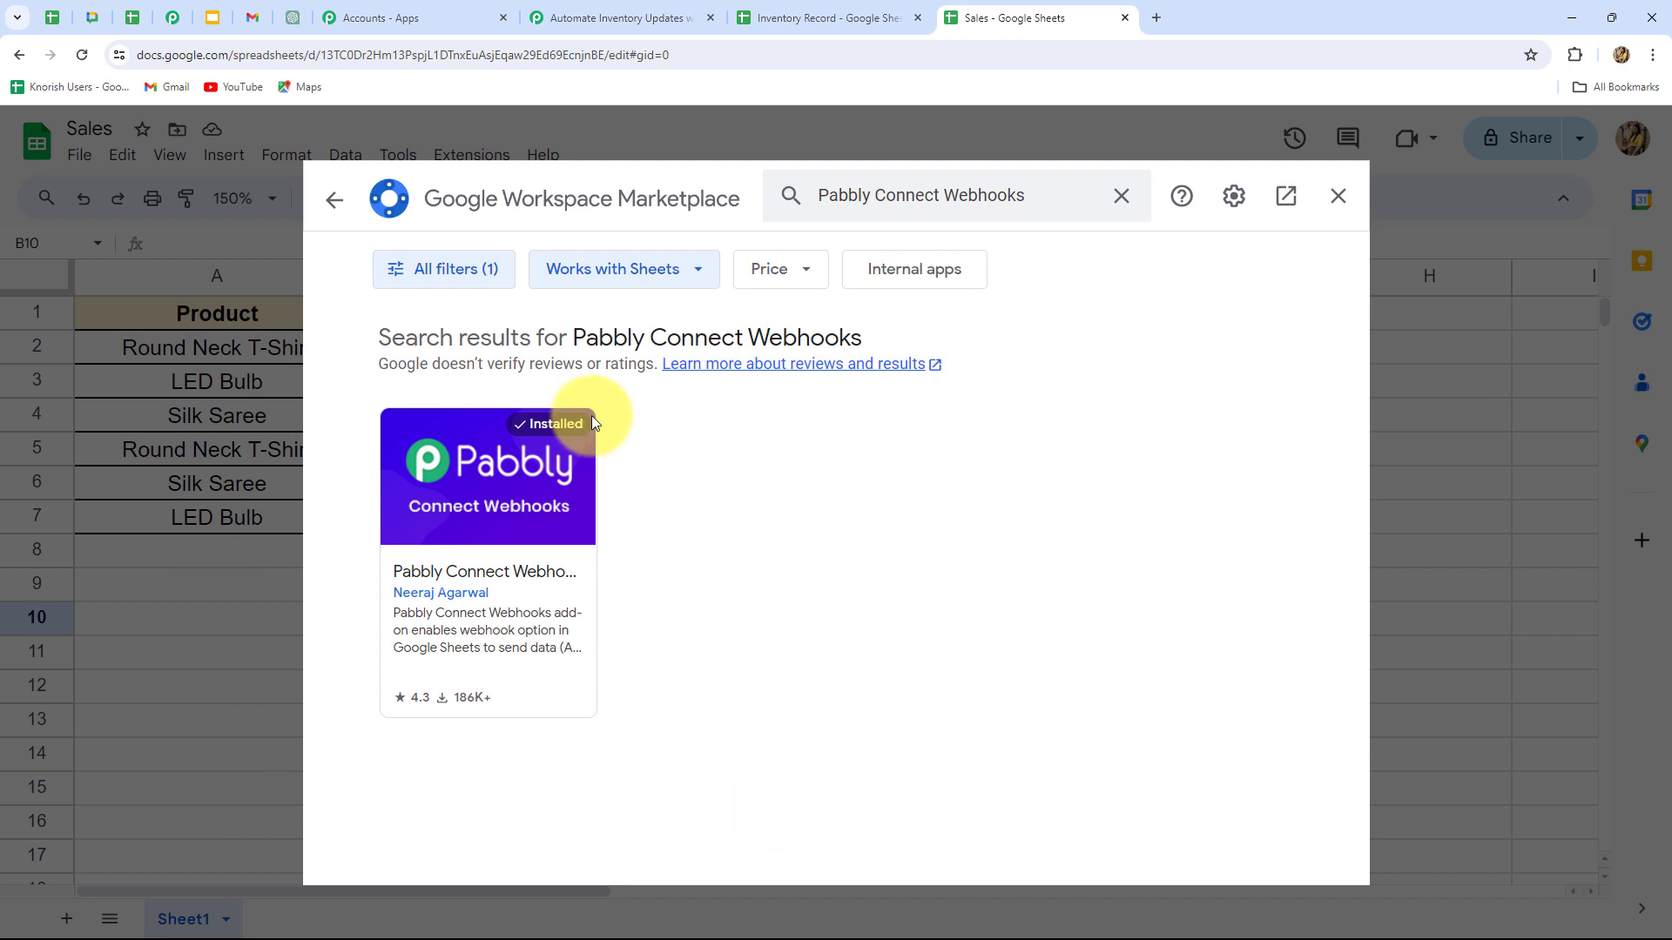
{"action": "left_click", "coordinate": [1338, 198]}
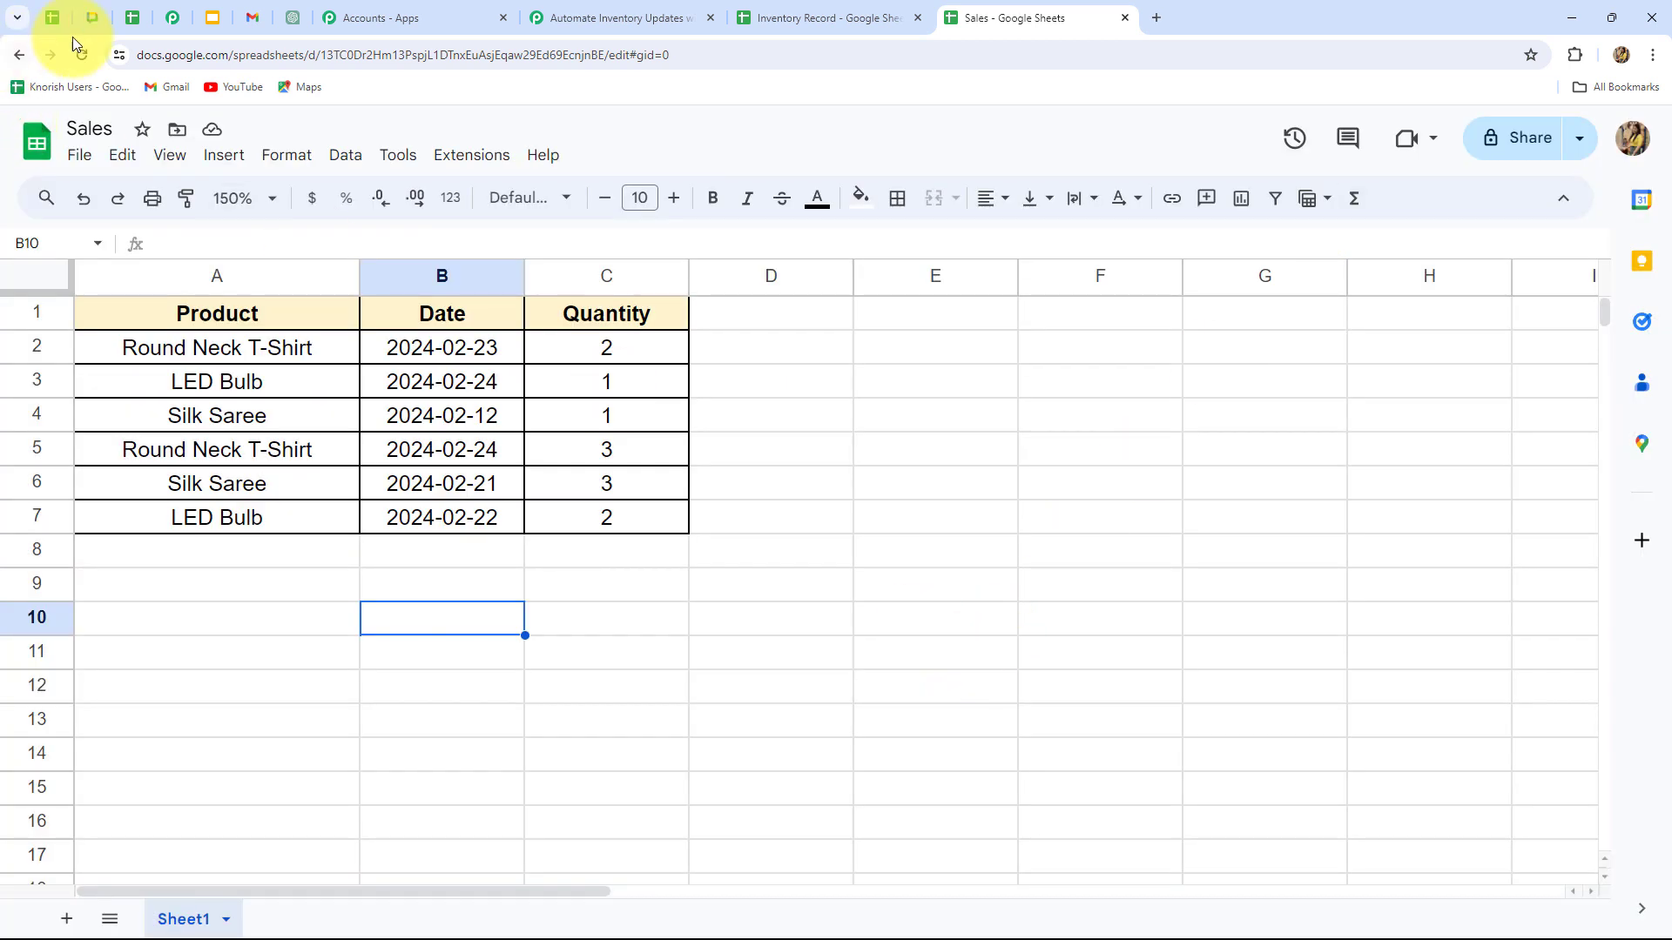
In the Pabbly Connect Webhooks initial setup for Sheet1, paste the copied webhook URL and set the trigger column to C.
{"action": "left_click", "coordinate": [462, 155]}
{"action": "mouse_move", "coordinate": [455, 364]}
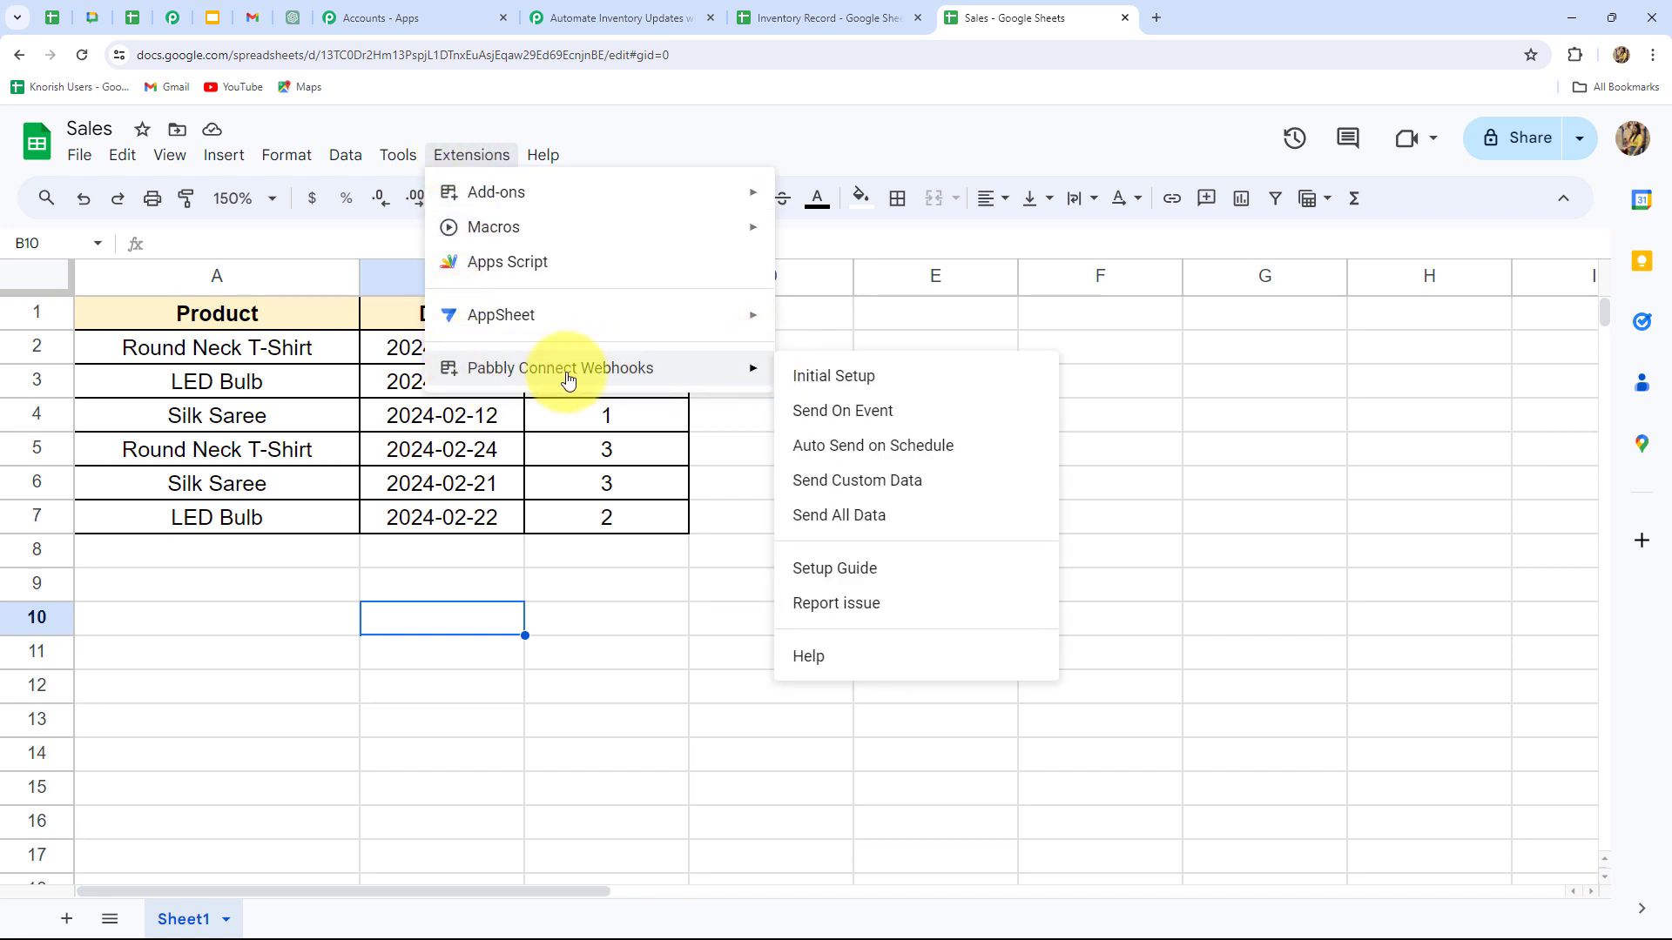
{"action": "left_click", "coordinate": [858, 374]}
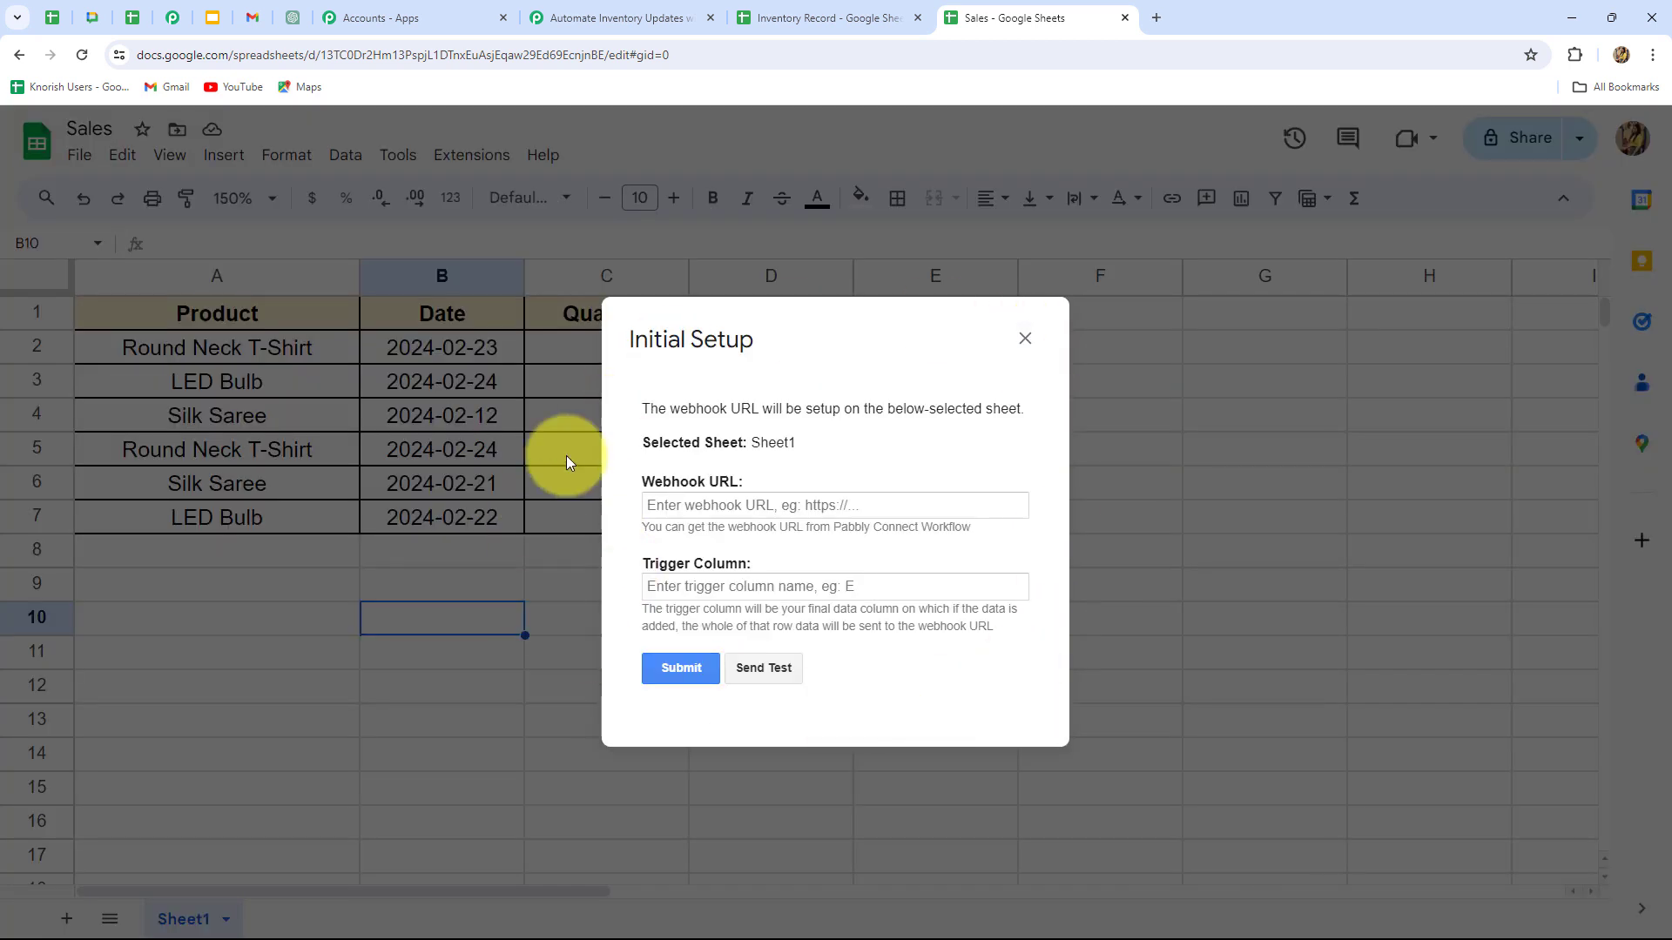
{"action": "left_click", "coordinate": [712, 511]}
{"action": "key", "text": "ctrl+v"}
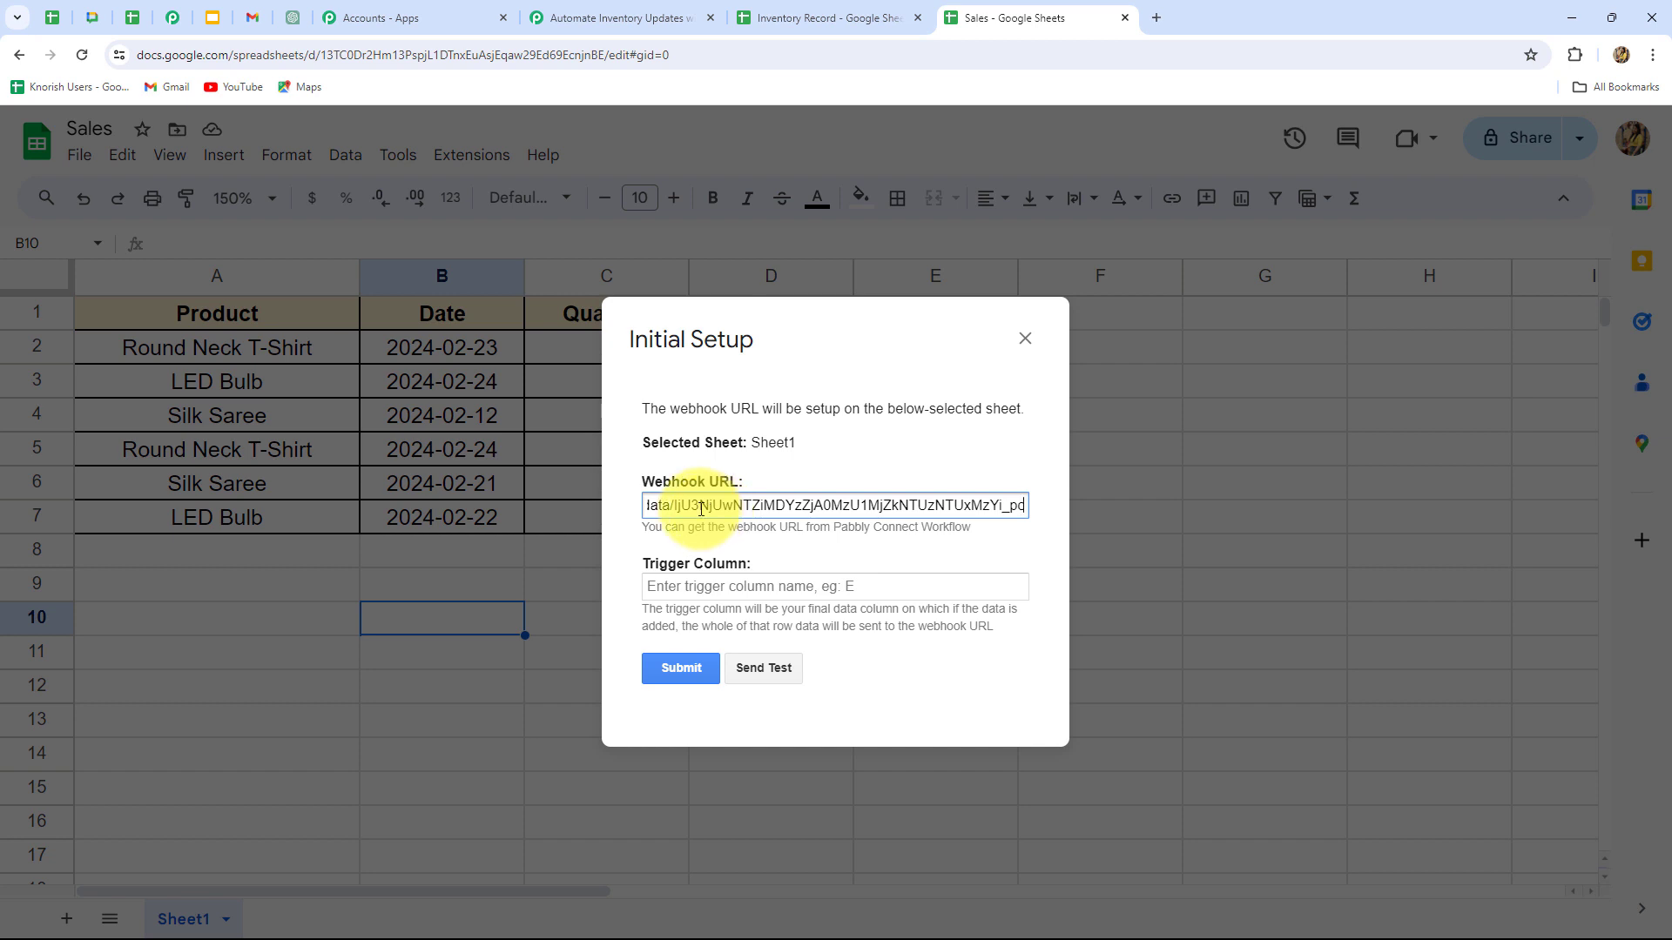
{"action": "left_click", "coordinate": [726, 584]}
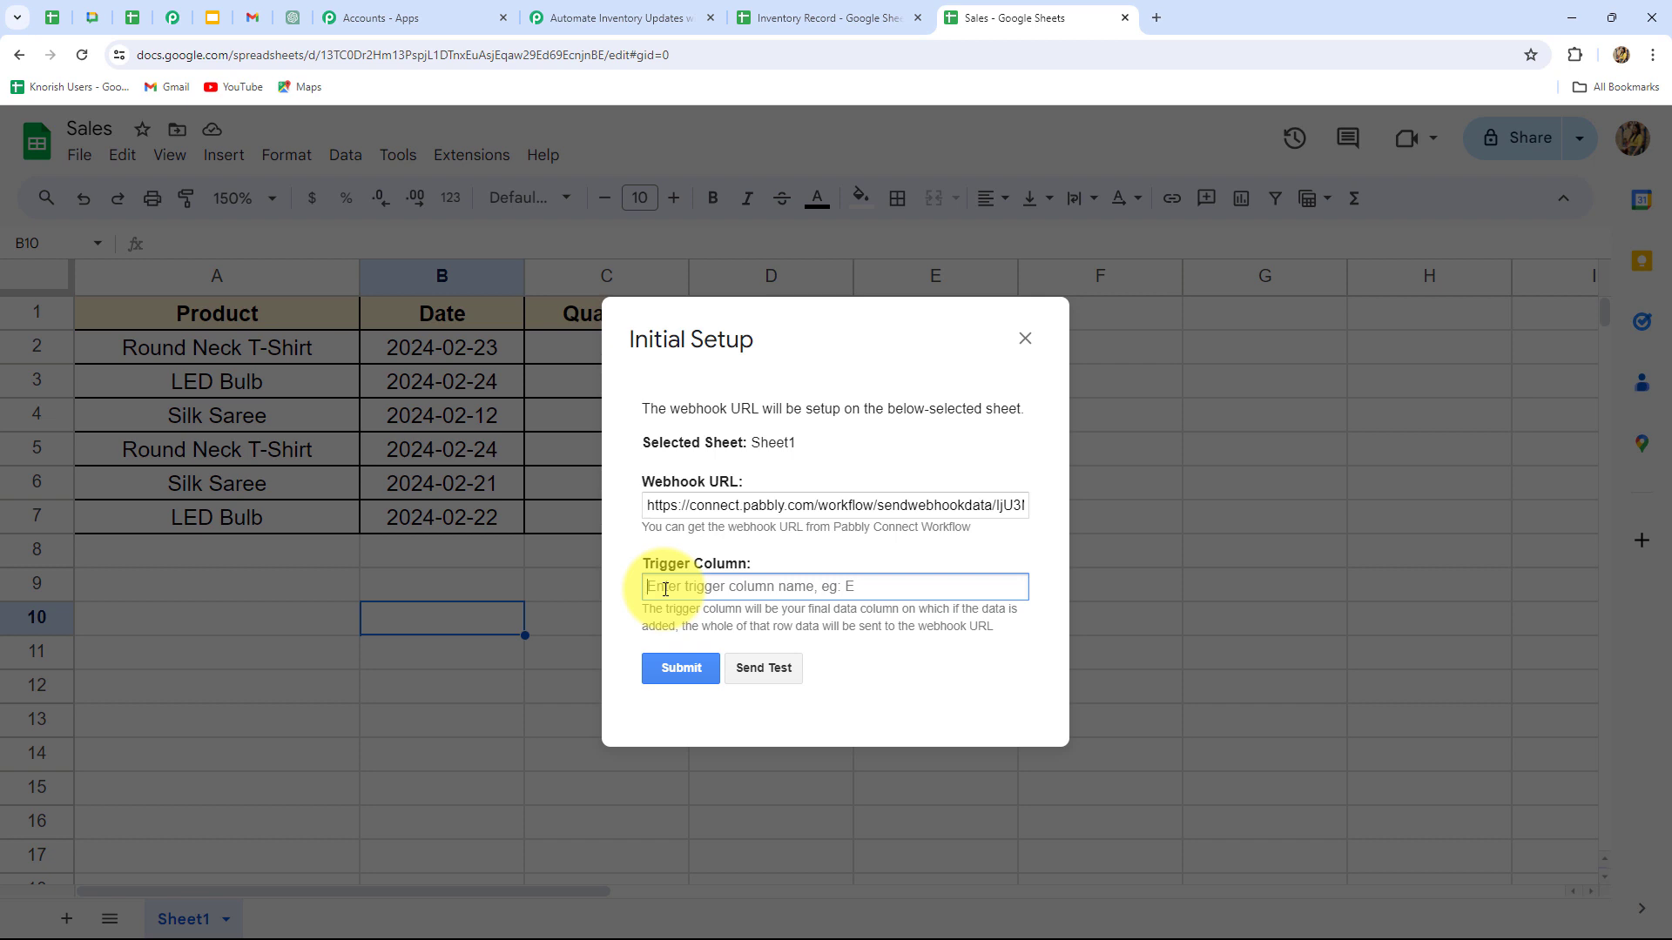
{"action": "key", "text": "Caps_Lock"}
{"action": "type", "text": "C"}
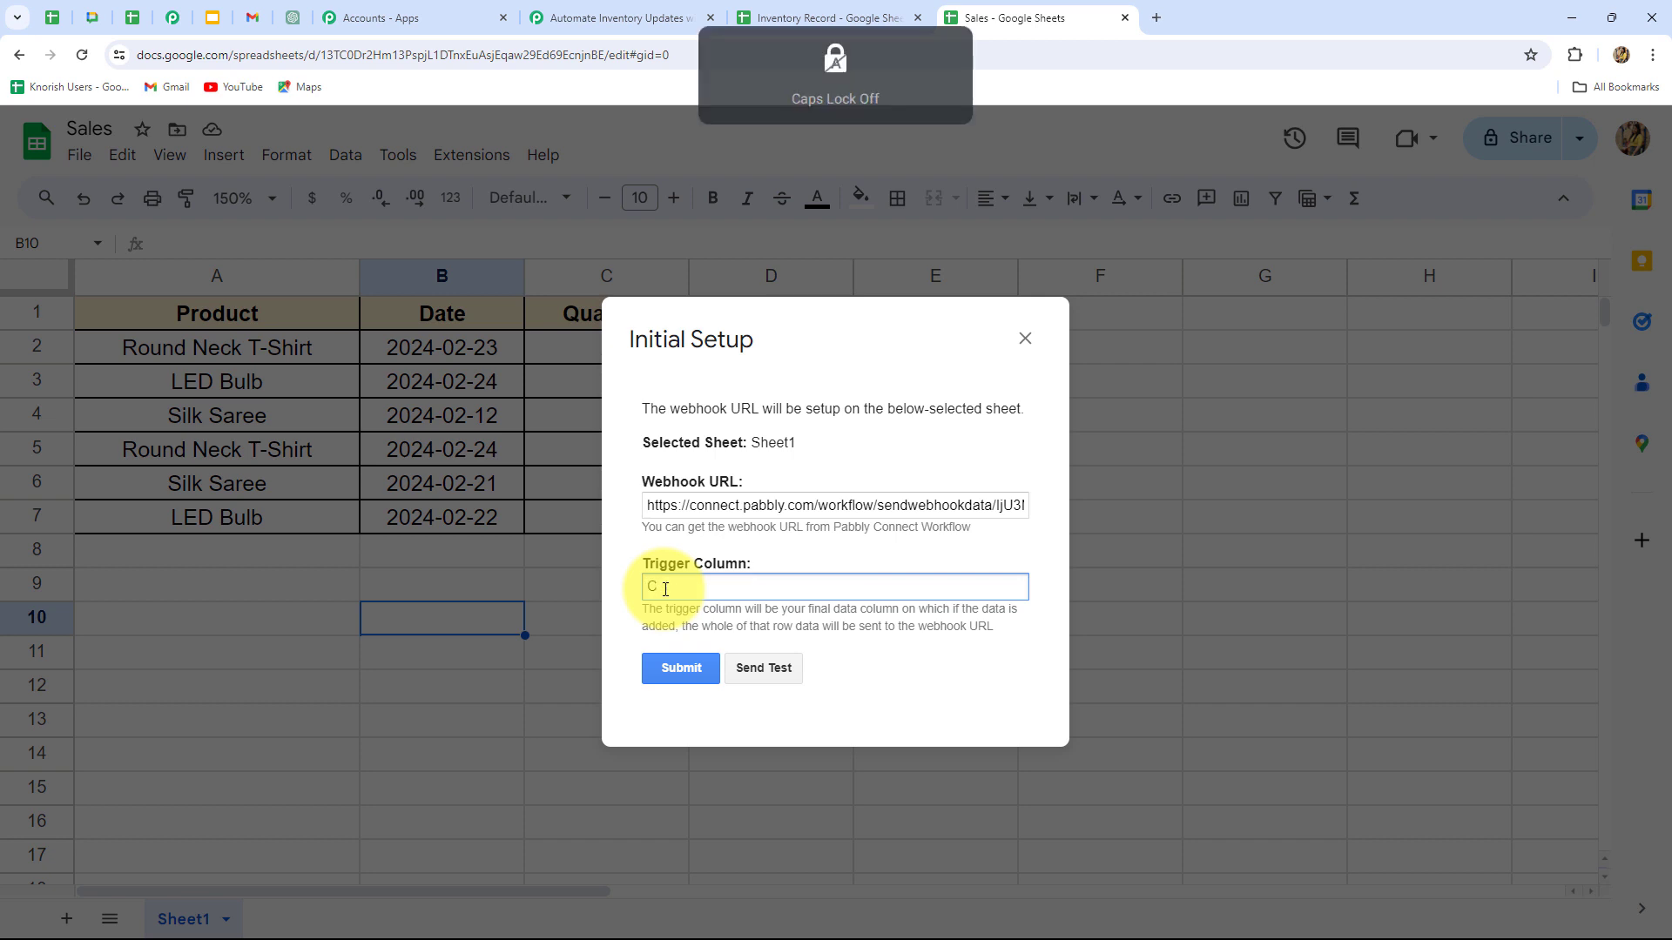
Send test data to the webhook, submit the initial setup and close it.
{"action": "left_click", "coordinate": [773, 671]}
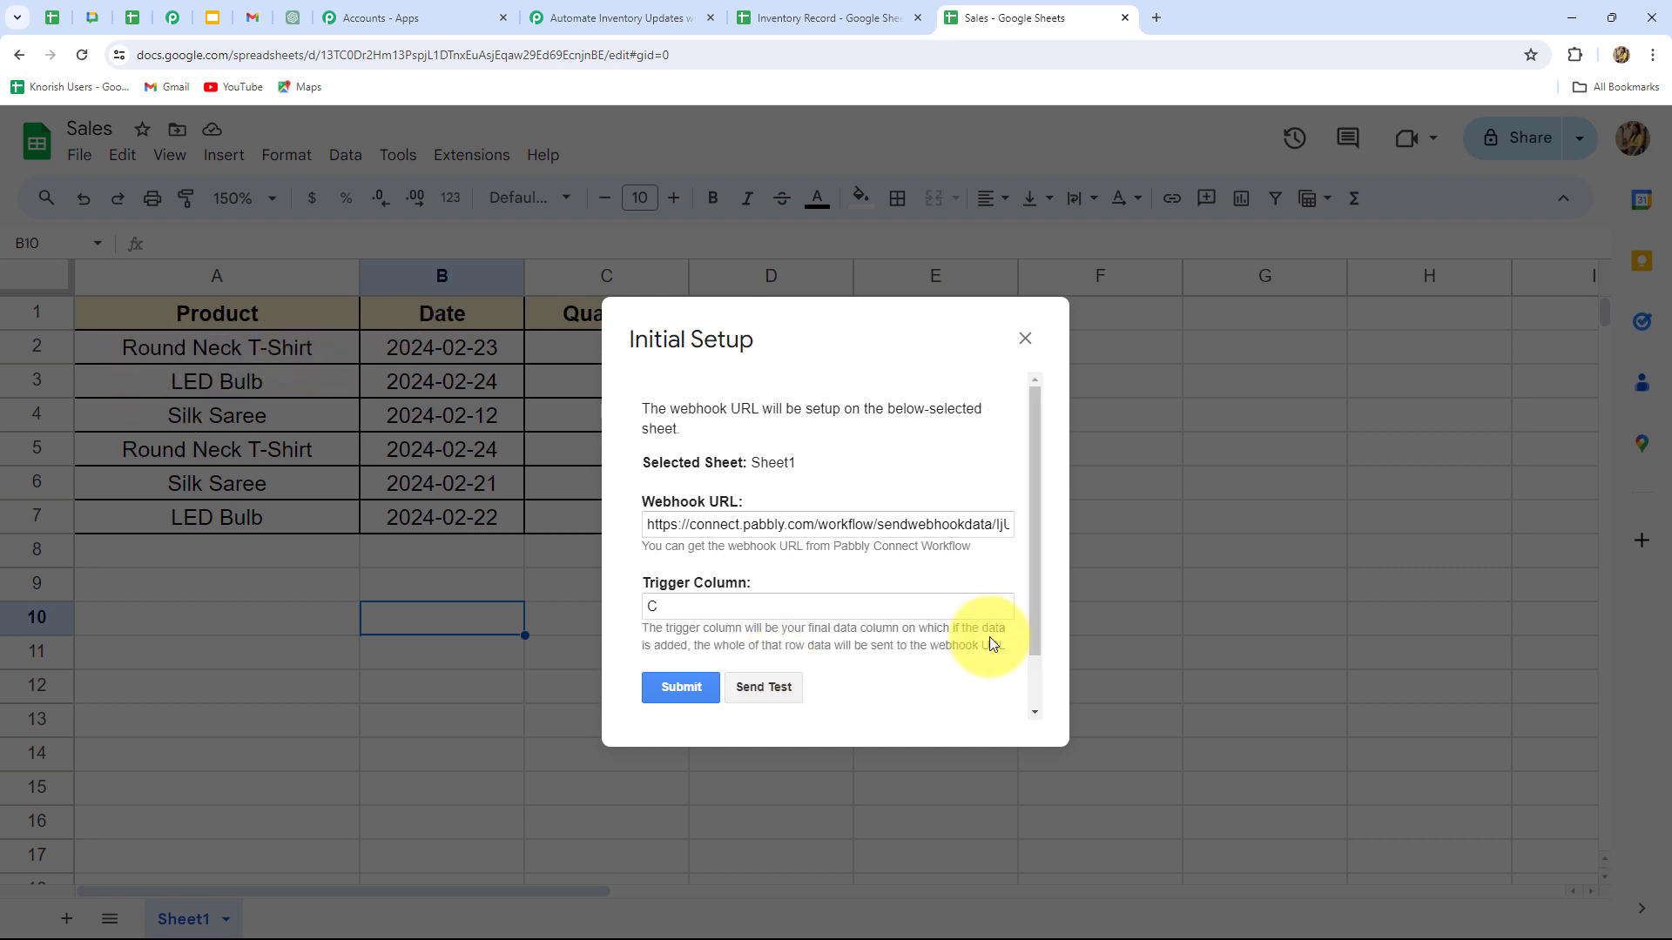
{"action": "scroll", "coordinate": [989, 636], "scroll_direction": "down", "scroll_amount": 2}
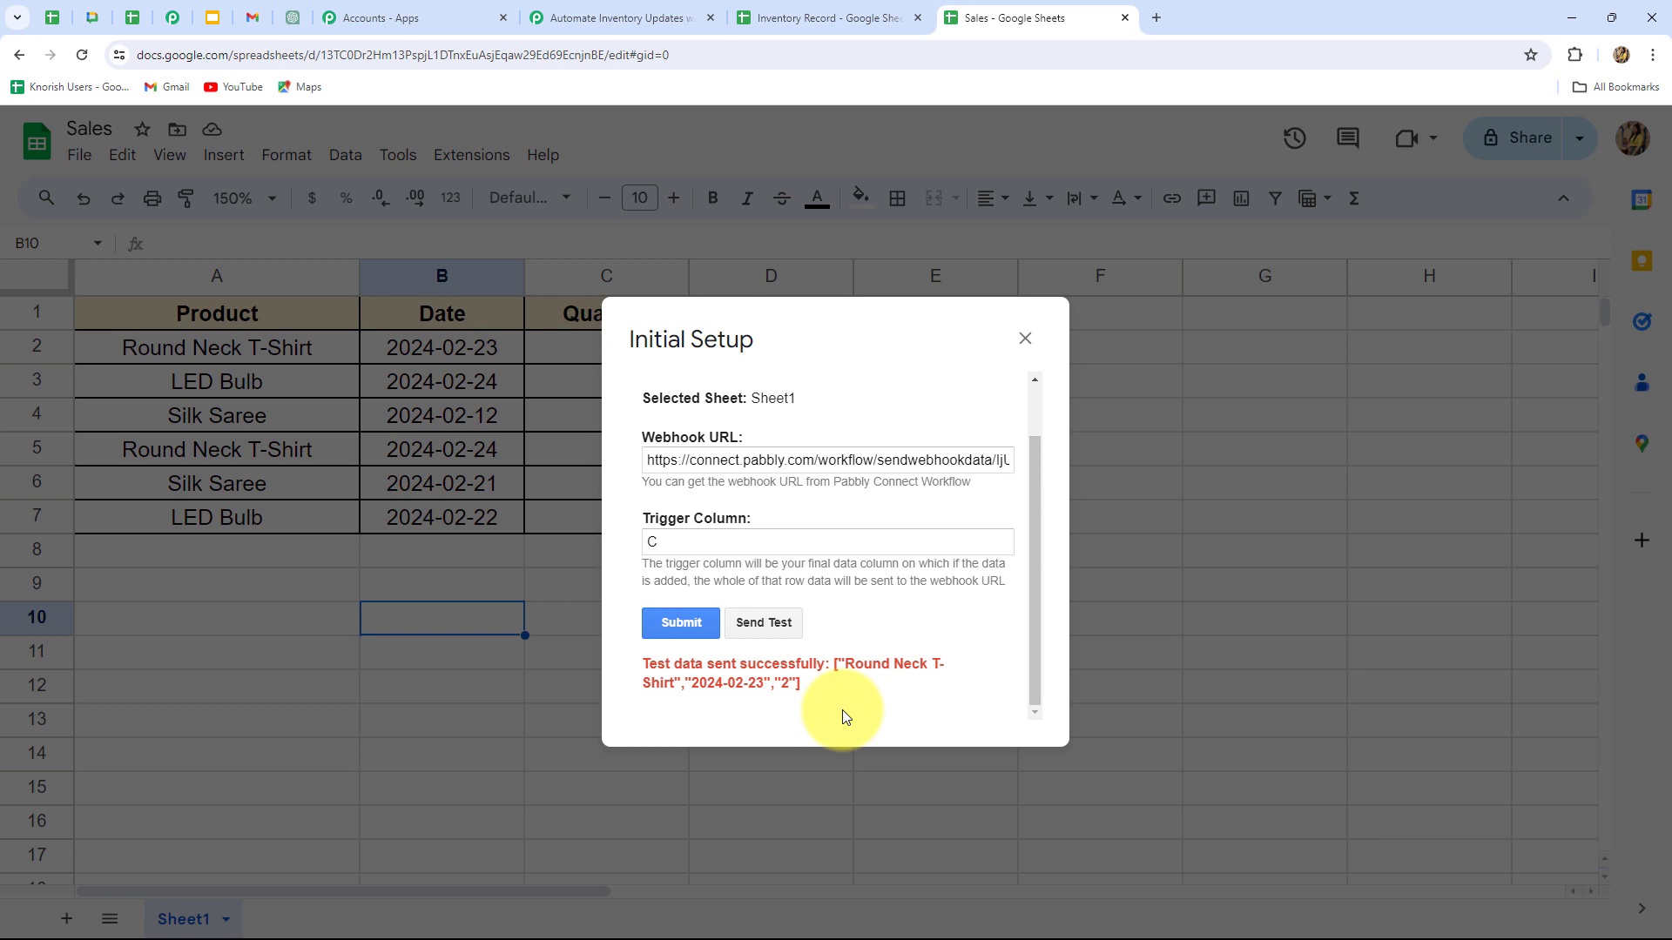
{"action": "left_click", "coordinate": [691, 631]}
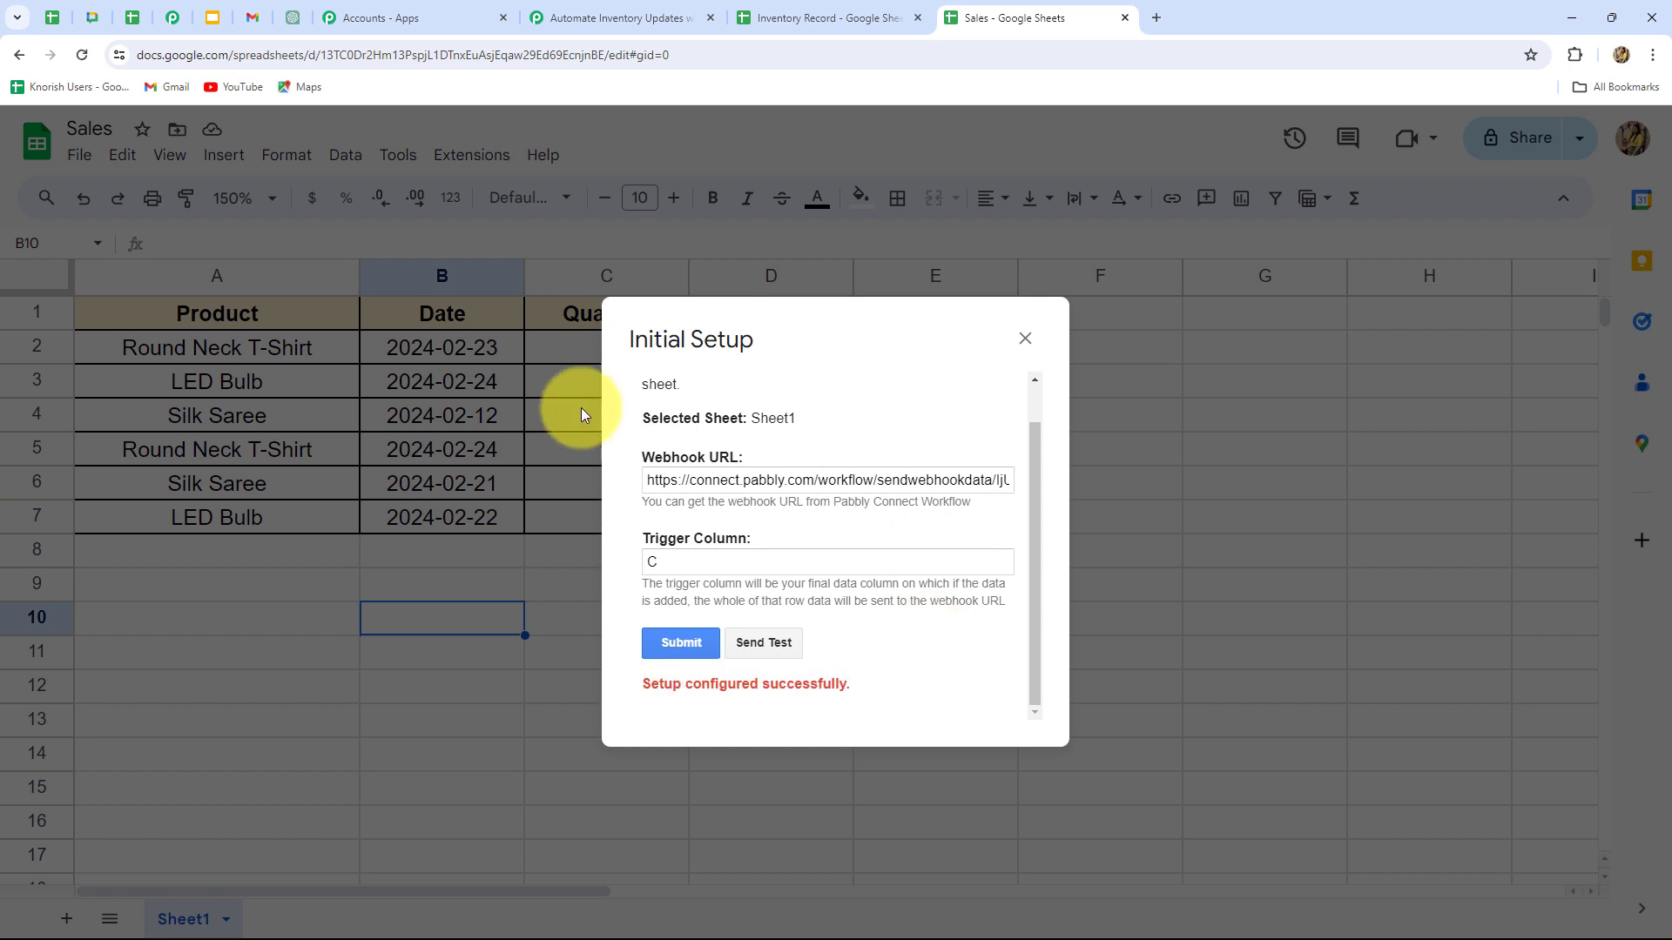
{"action": "left_click", "coordinate": [1024, 340]}
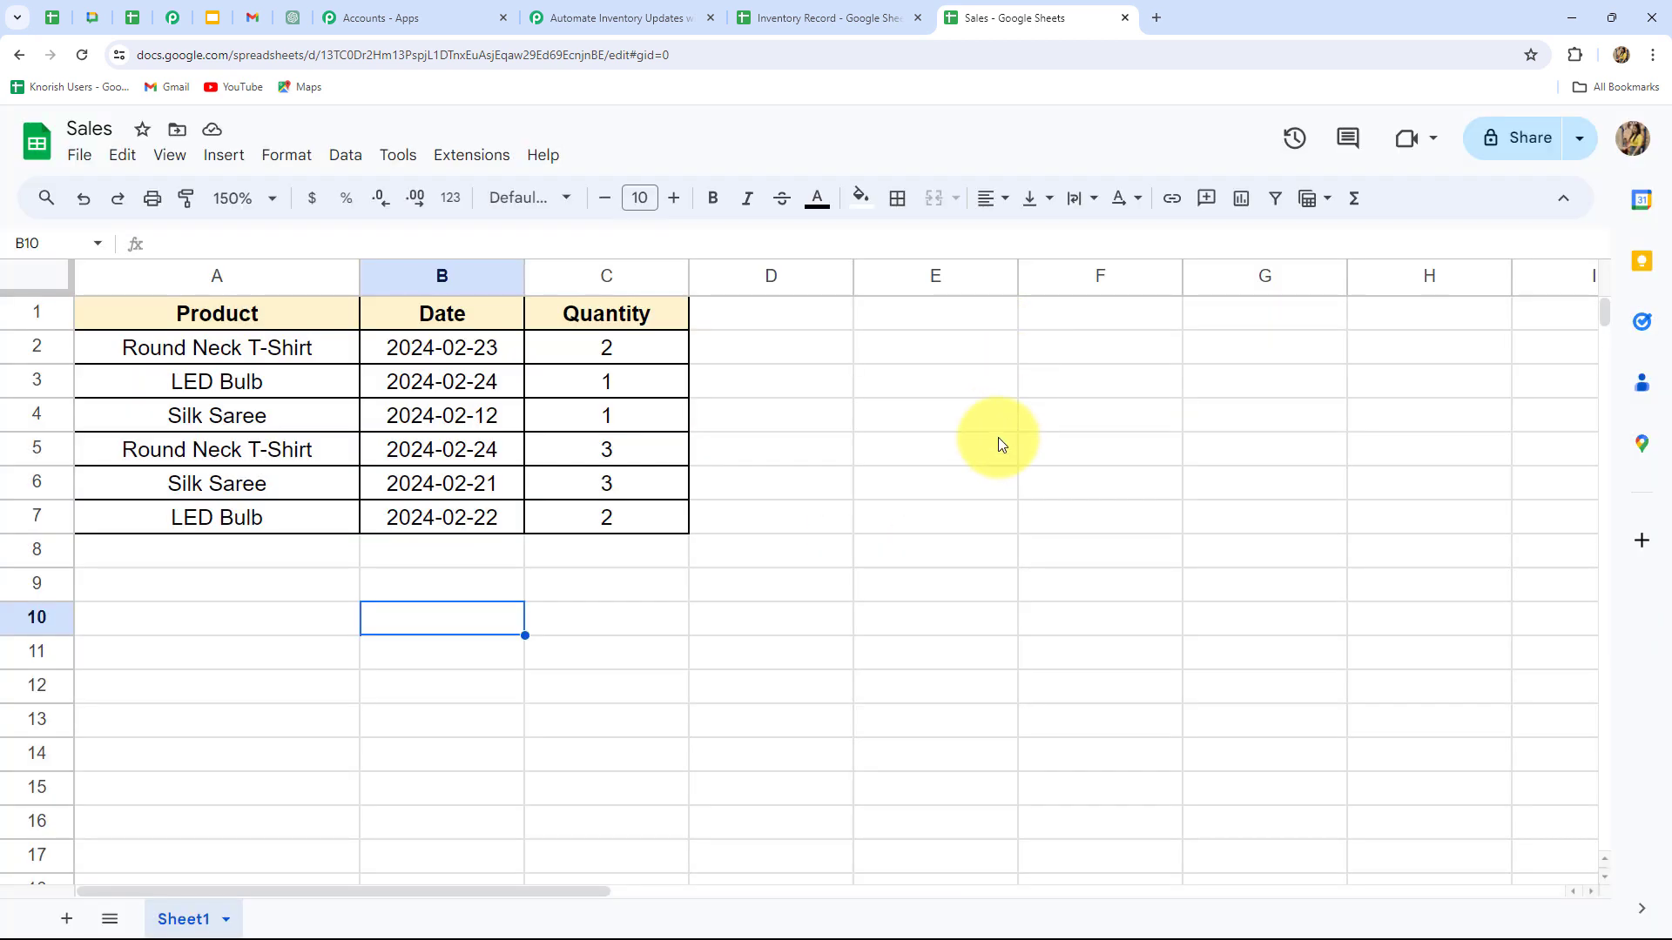
Check the response captured in the Pabbly Connect workflow against the first sales row, including quantity, product and date.
{"action": "left_click", "coordinate": [624, 16]}
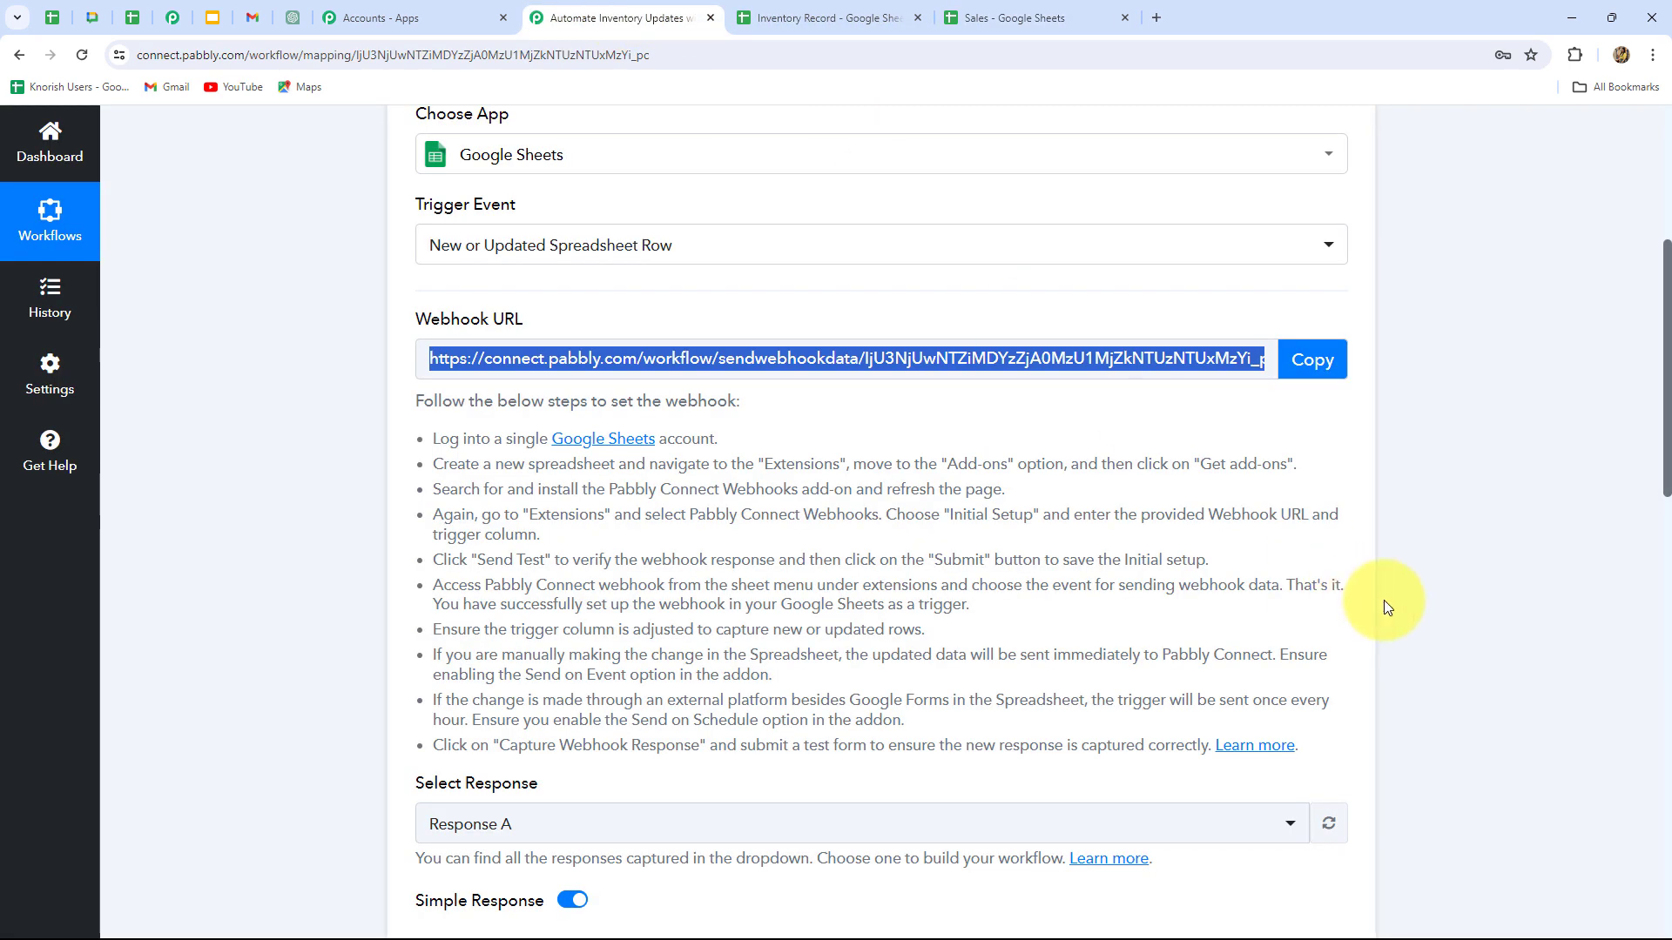
{"action": "scroll", "coordinate": [1383, 601], "scroll_direction": "down", "scroll_amount": 10}
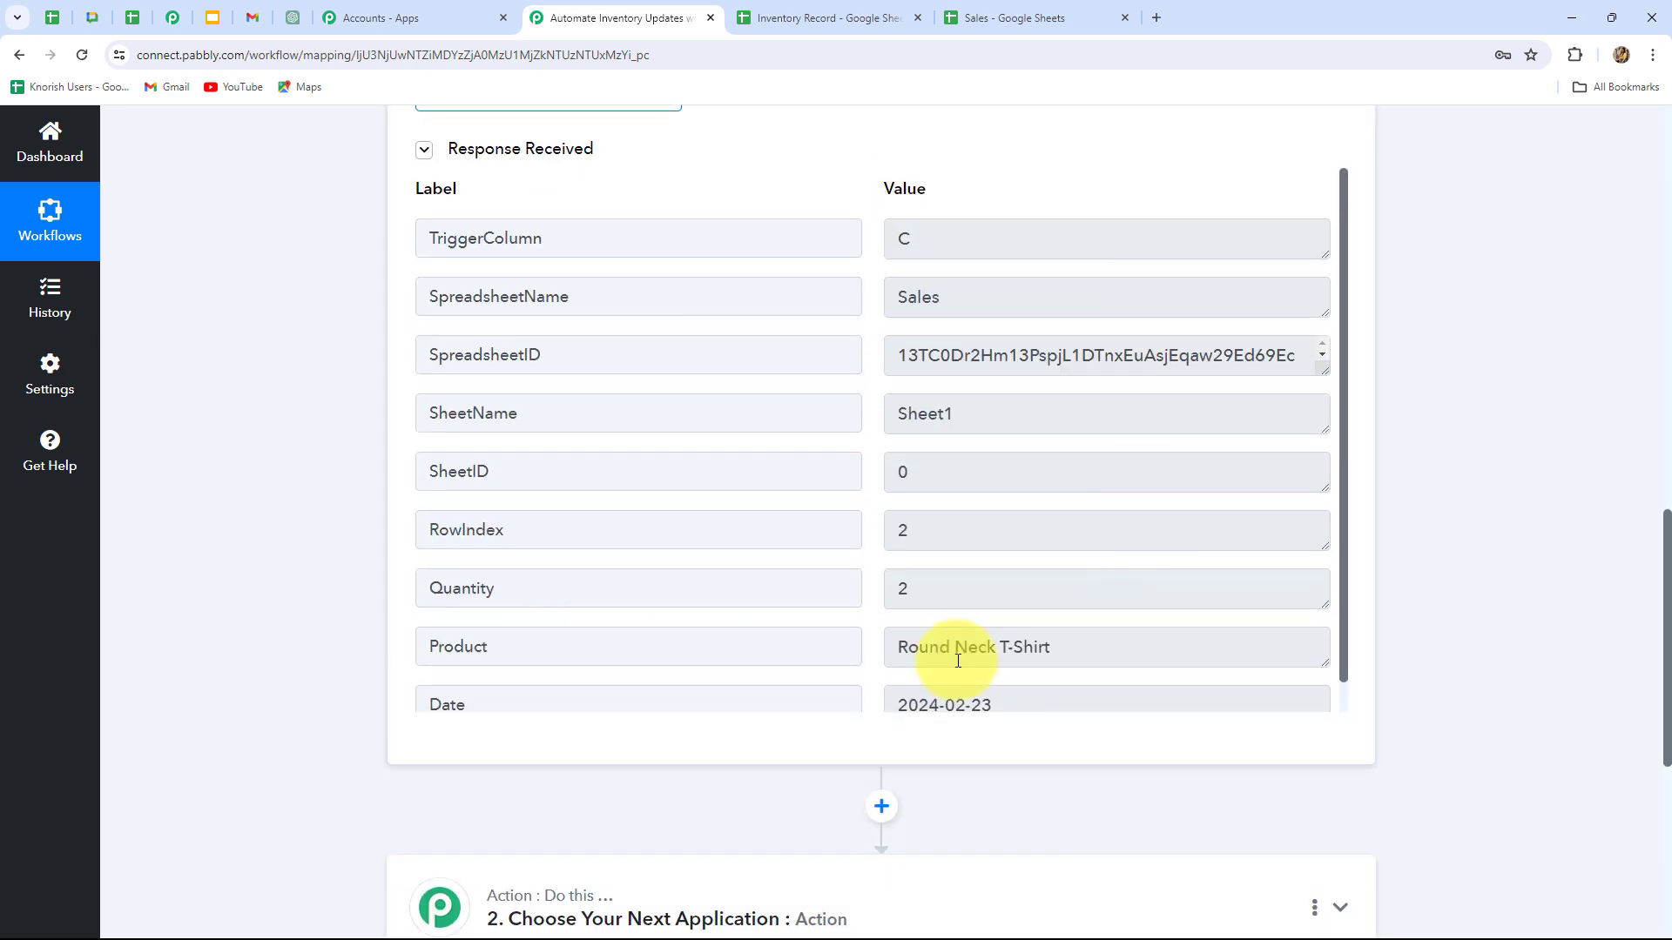
{"action": "left_click", "coordinate": [981, 17]}
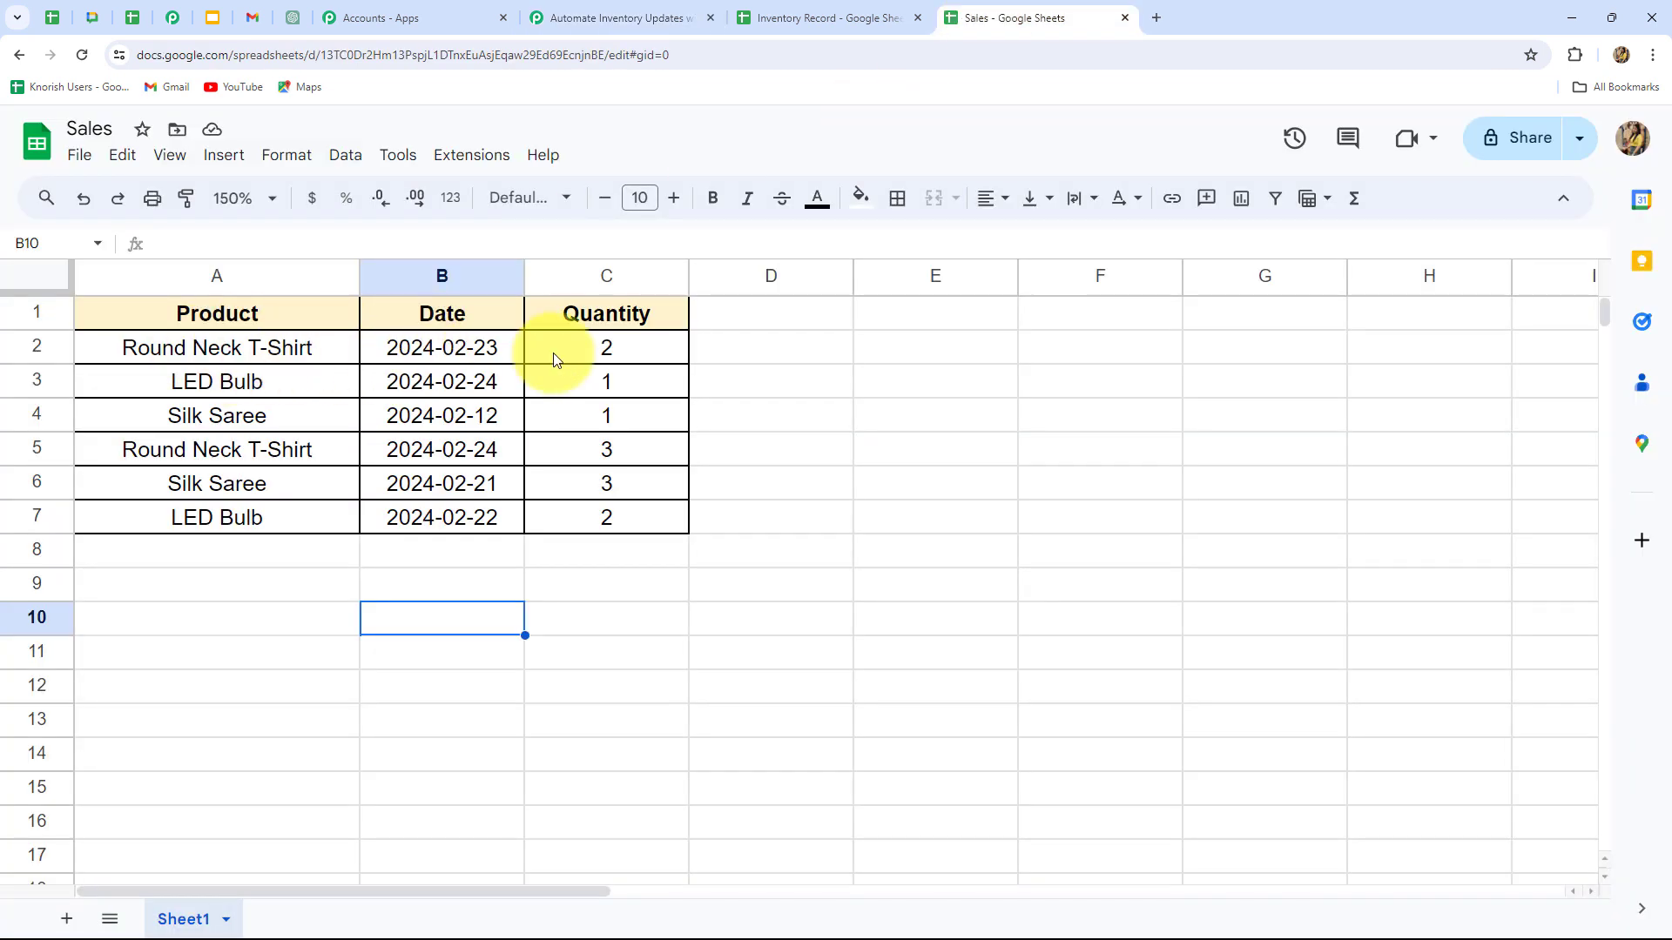
{"action": "left_click", "coordinate": [590, 21]}
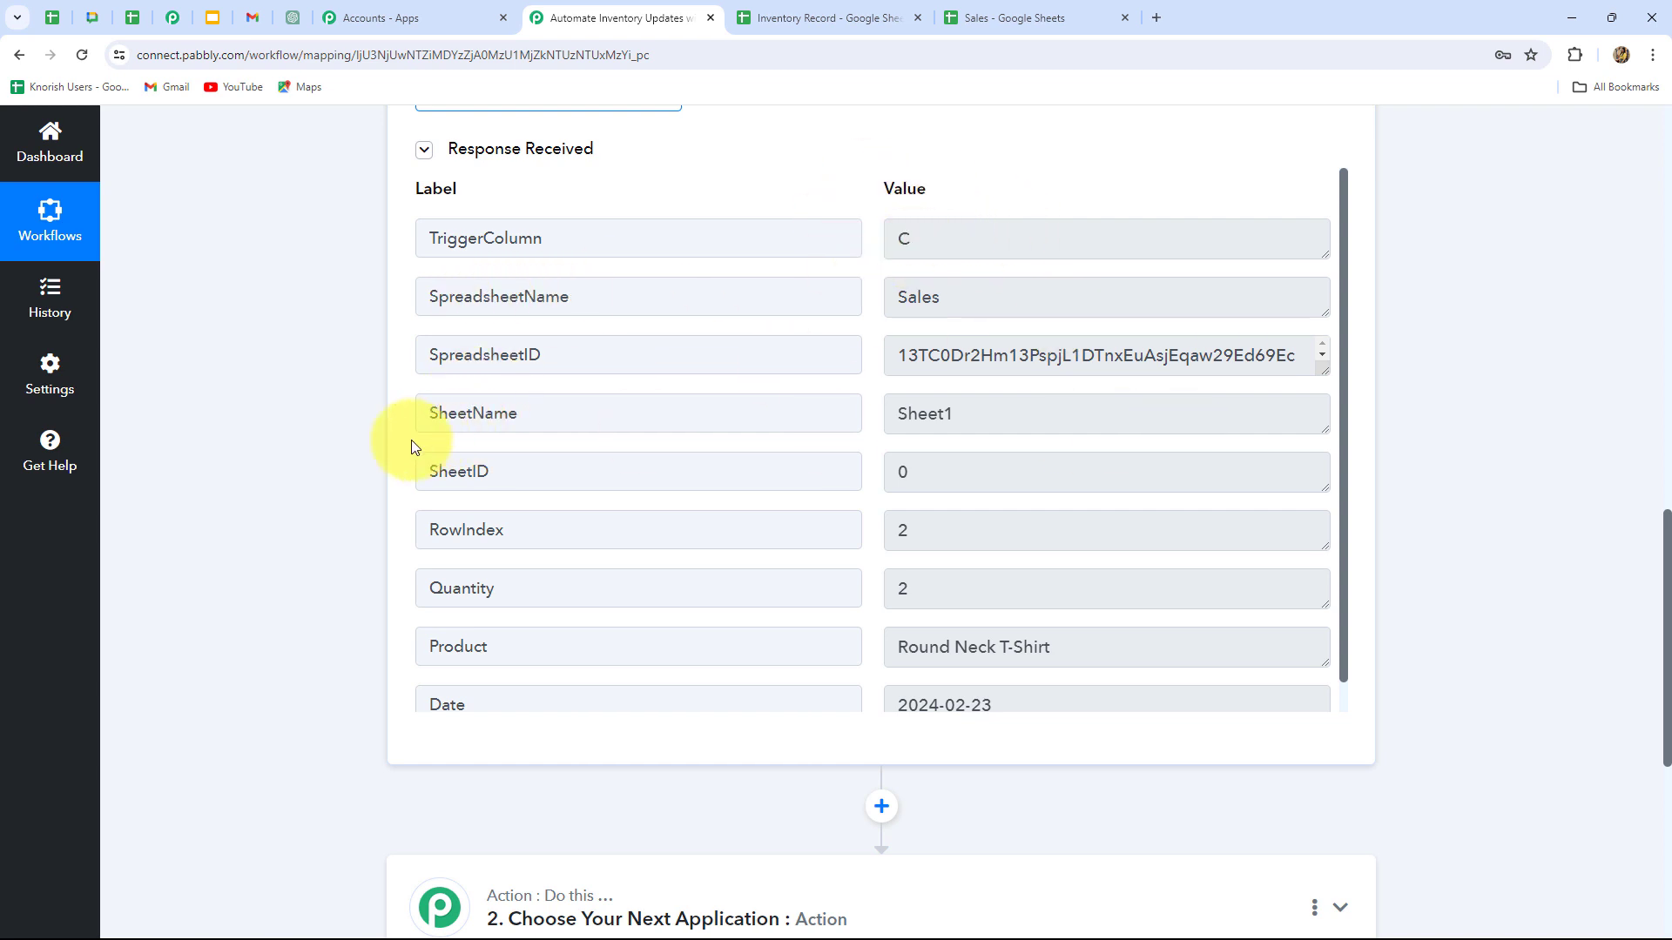
{"action": "scroll", "coordinate": [1049, 541], "scroll_direction": "down", "scroll_amount": 1}
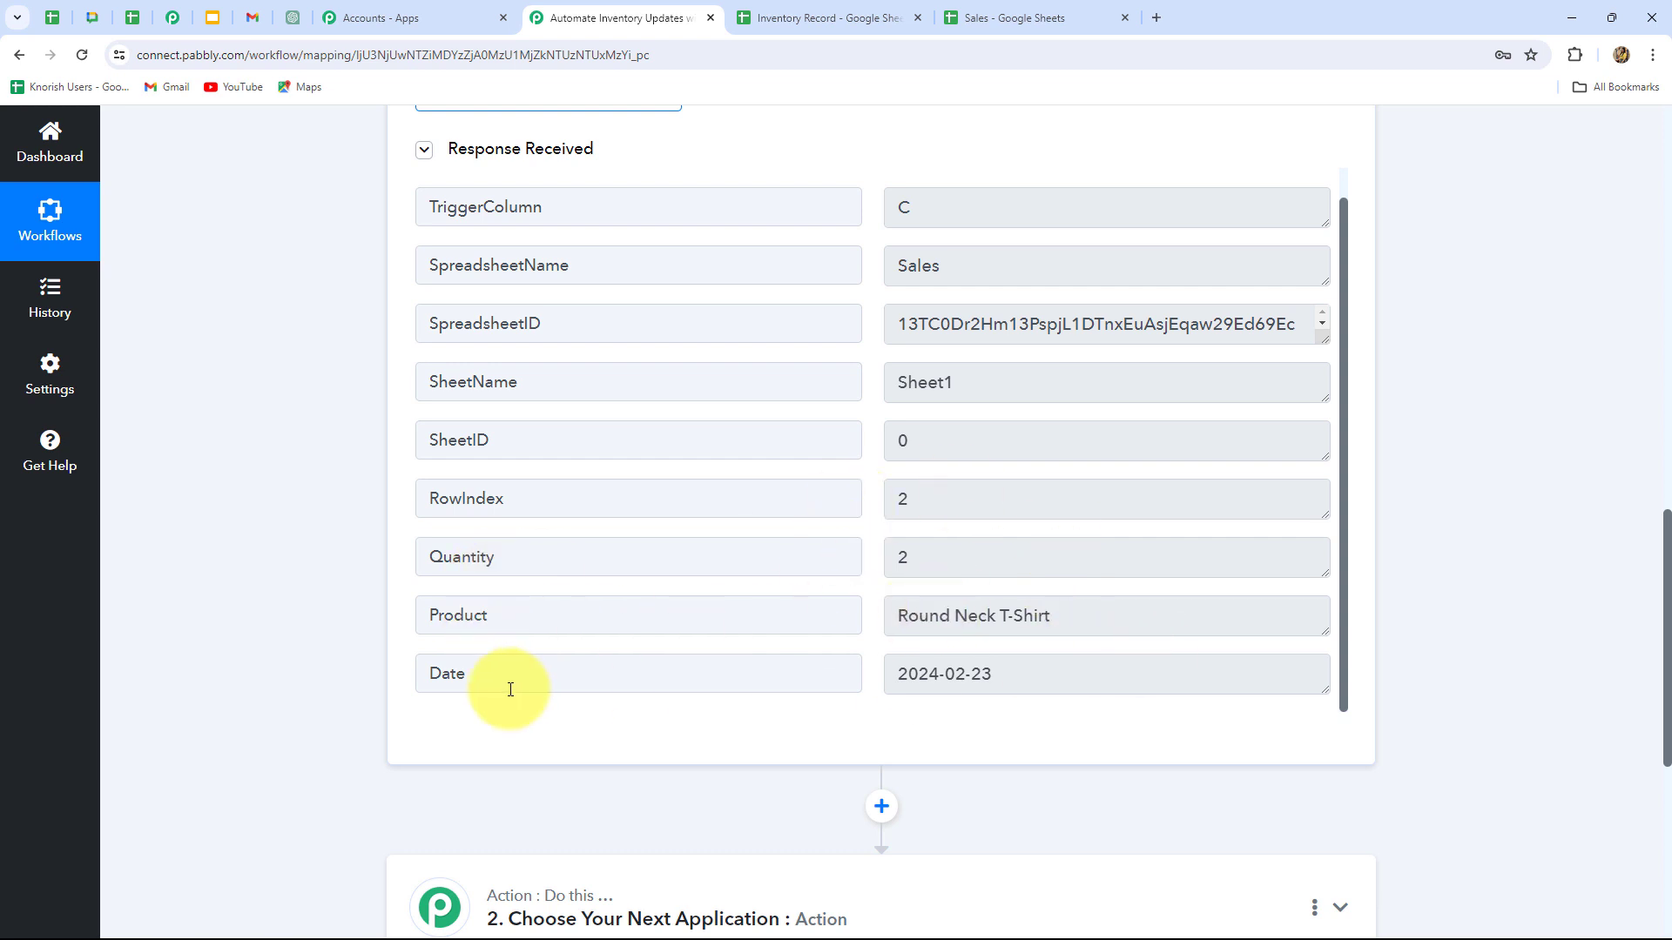
{"action": "left_click", "coordinate": [896, 558]}
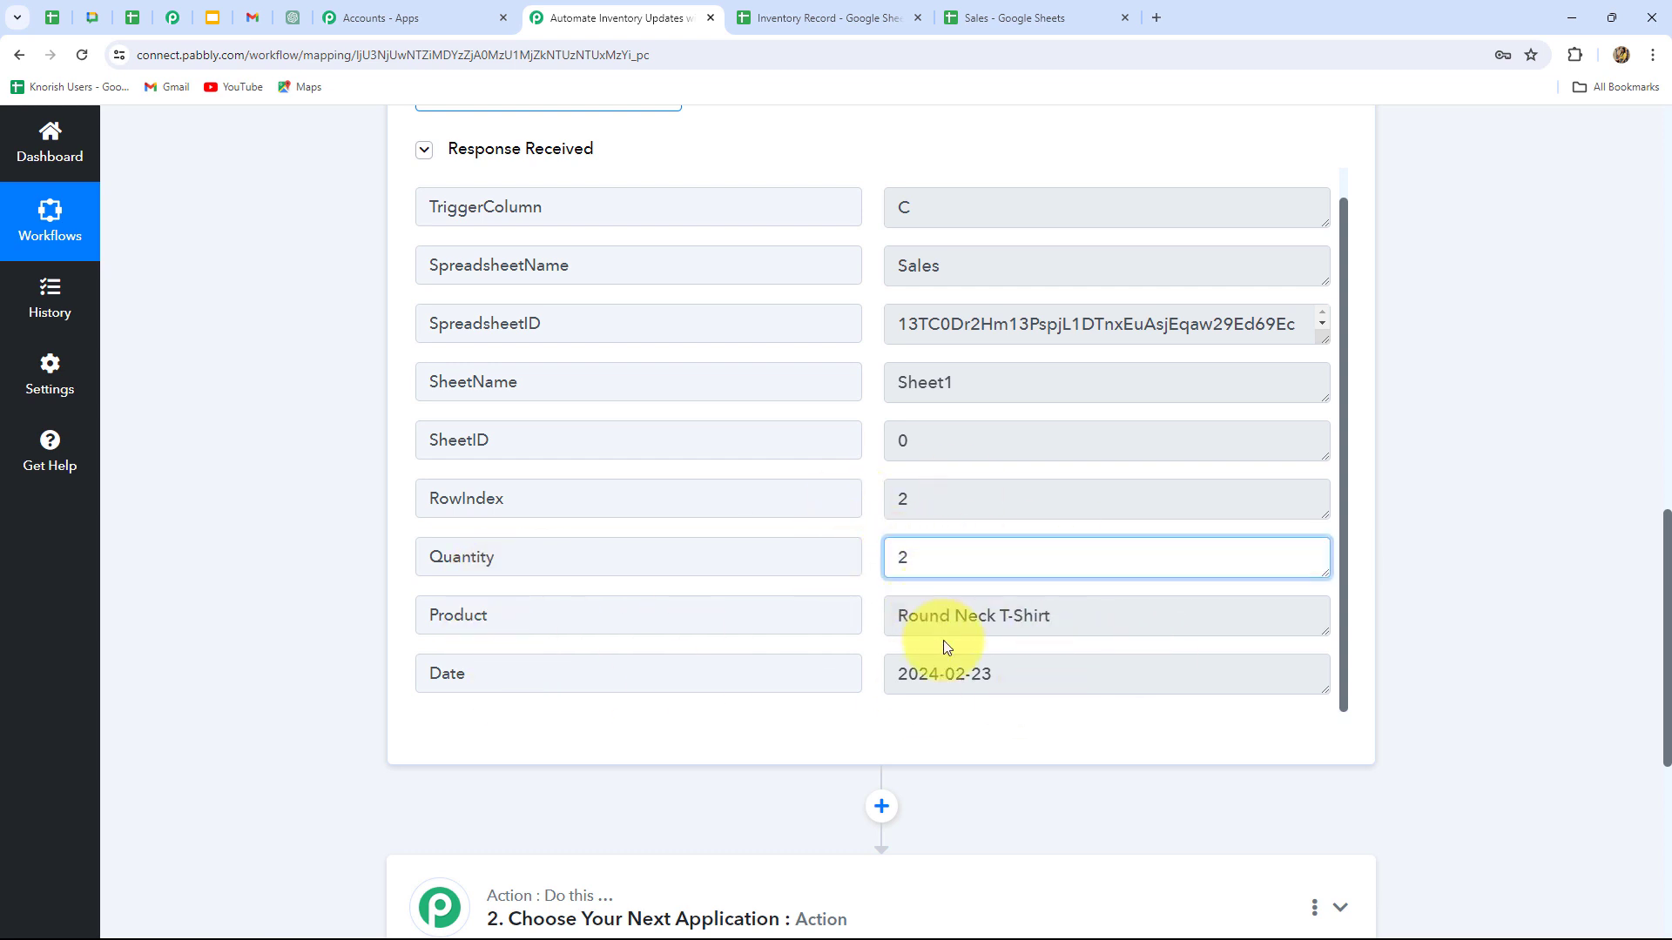
{"action": "left_click", "coordinate": [1027, 678]}
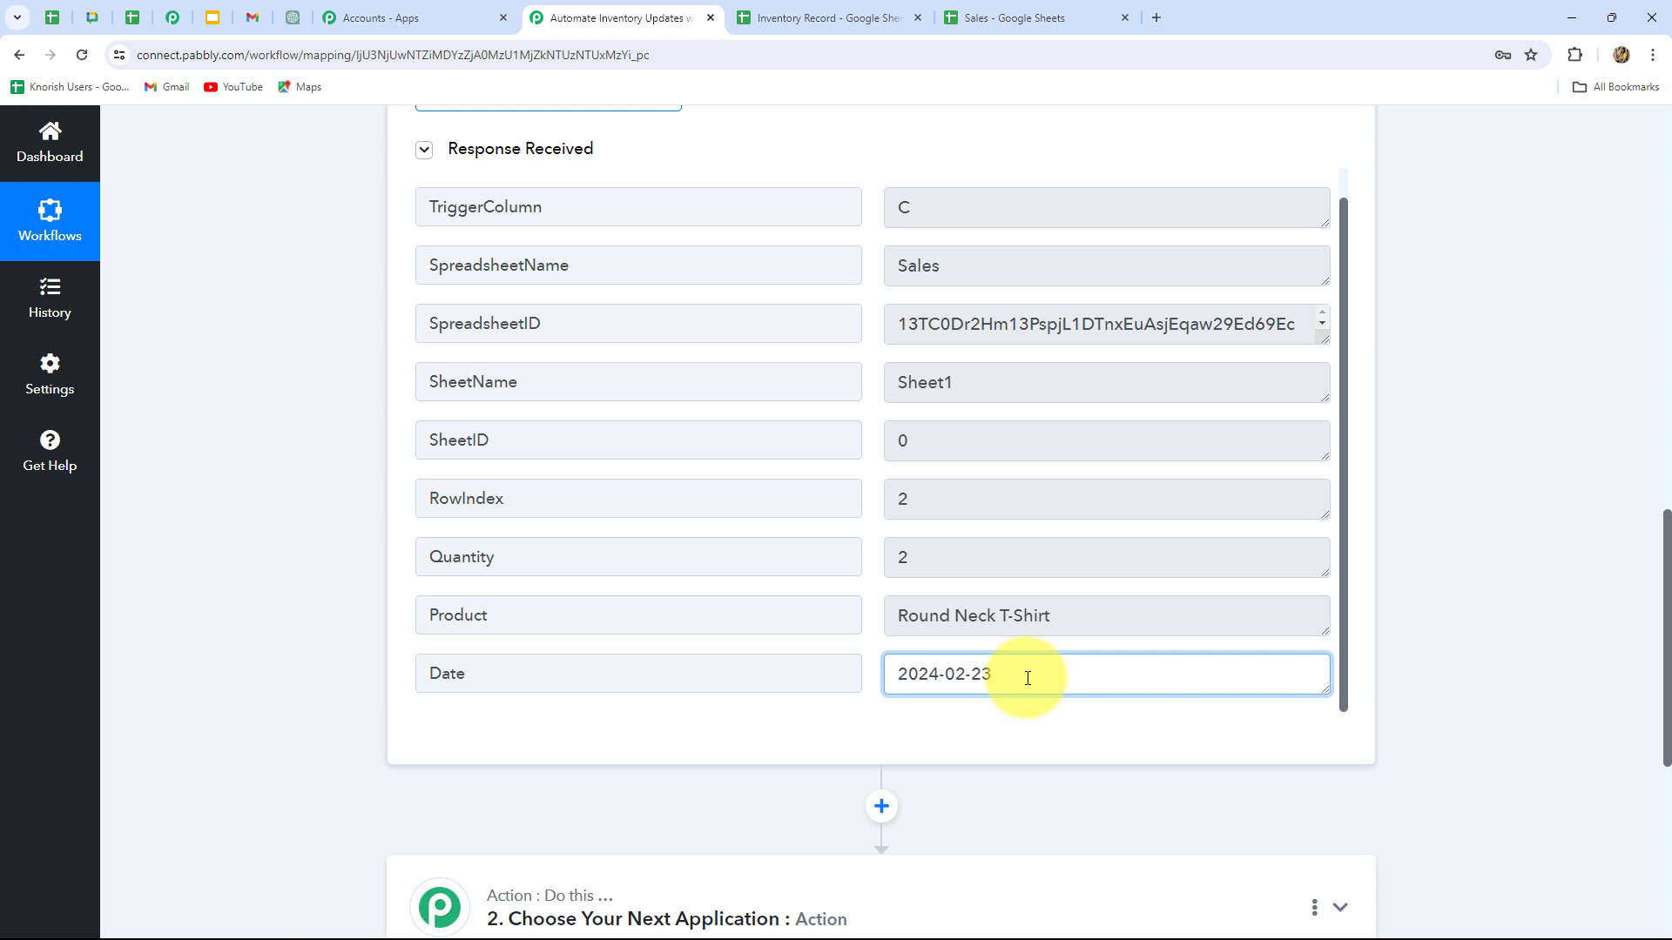
Back in the Sales spreadsheet, enable Send On Event in the Pabbly Connect Webhooks add-on.
{"action": "left_click", "coordinate": [1000, 12]}
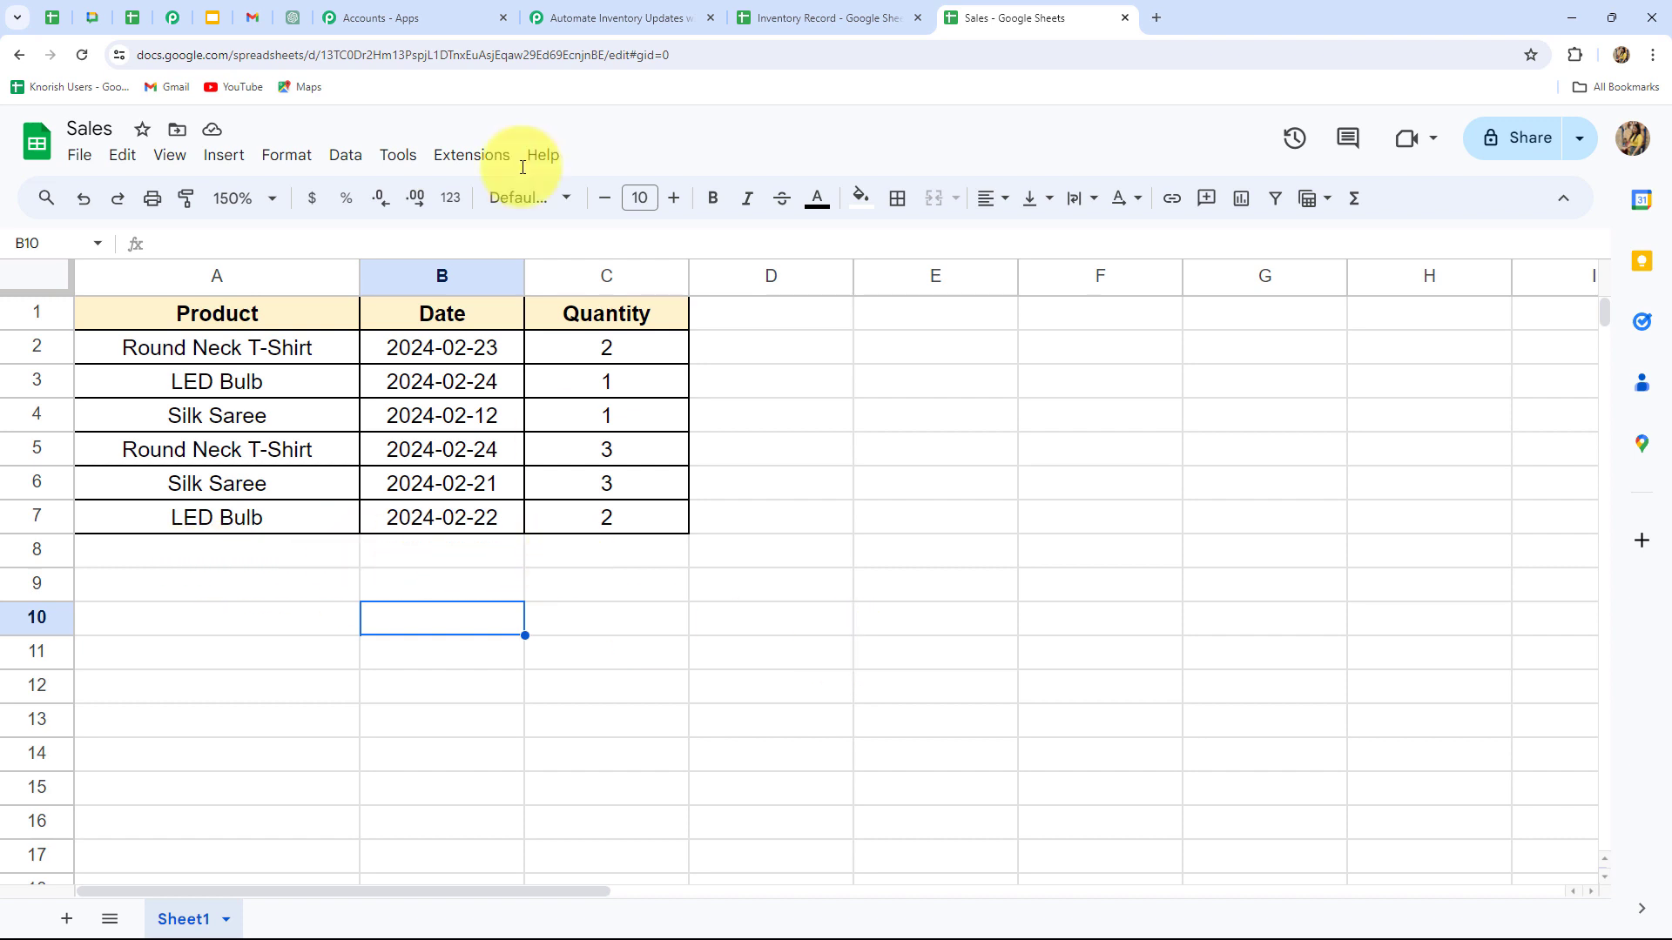
{"action": "left_click", "coordinate": [477, 161]}
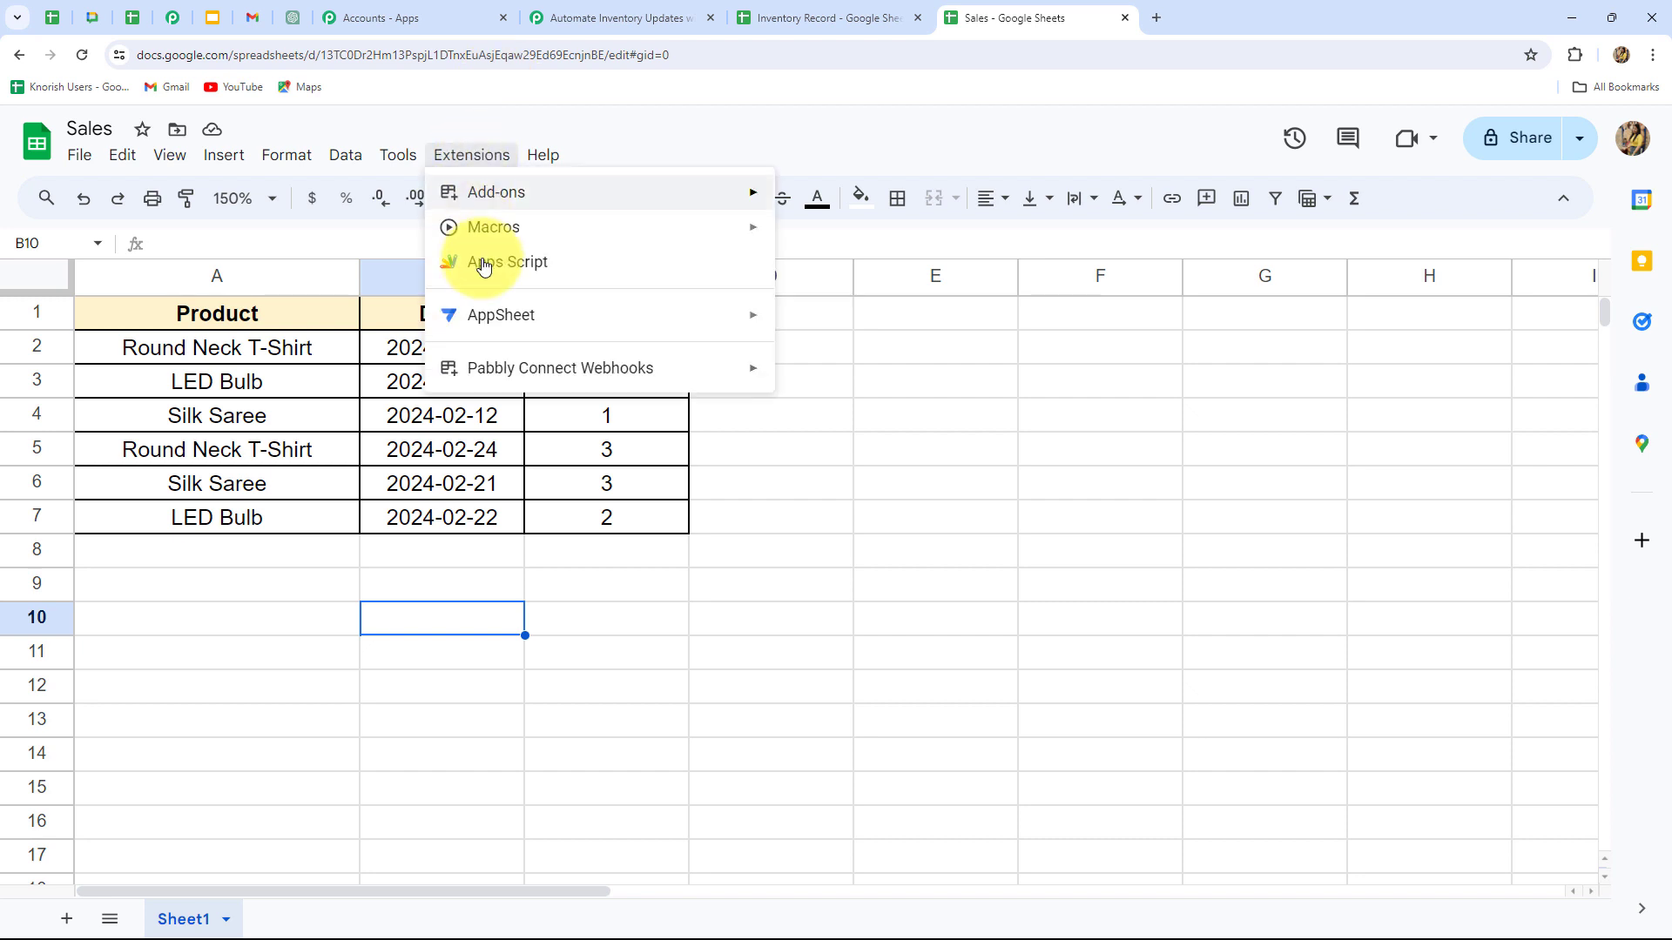
{"action": "mouse_move", "coordinate": [682, 363]}
{"action": "left_click", "coordinate": [794, 405]}
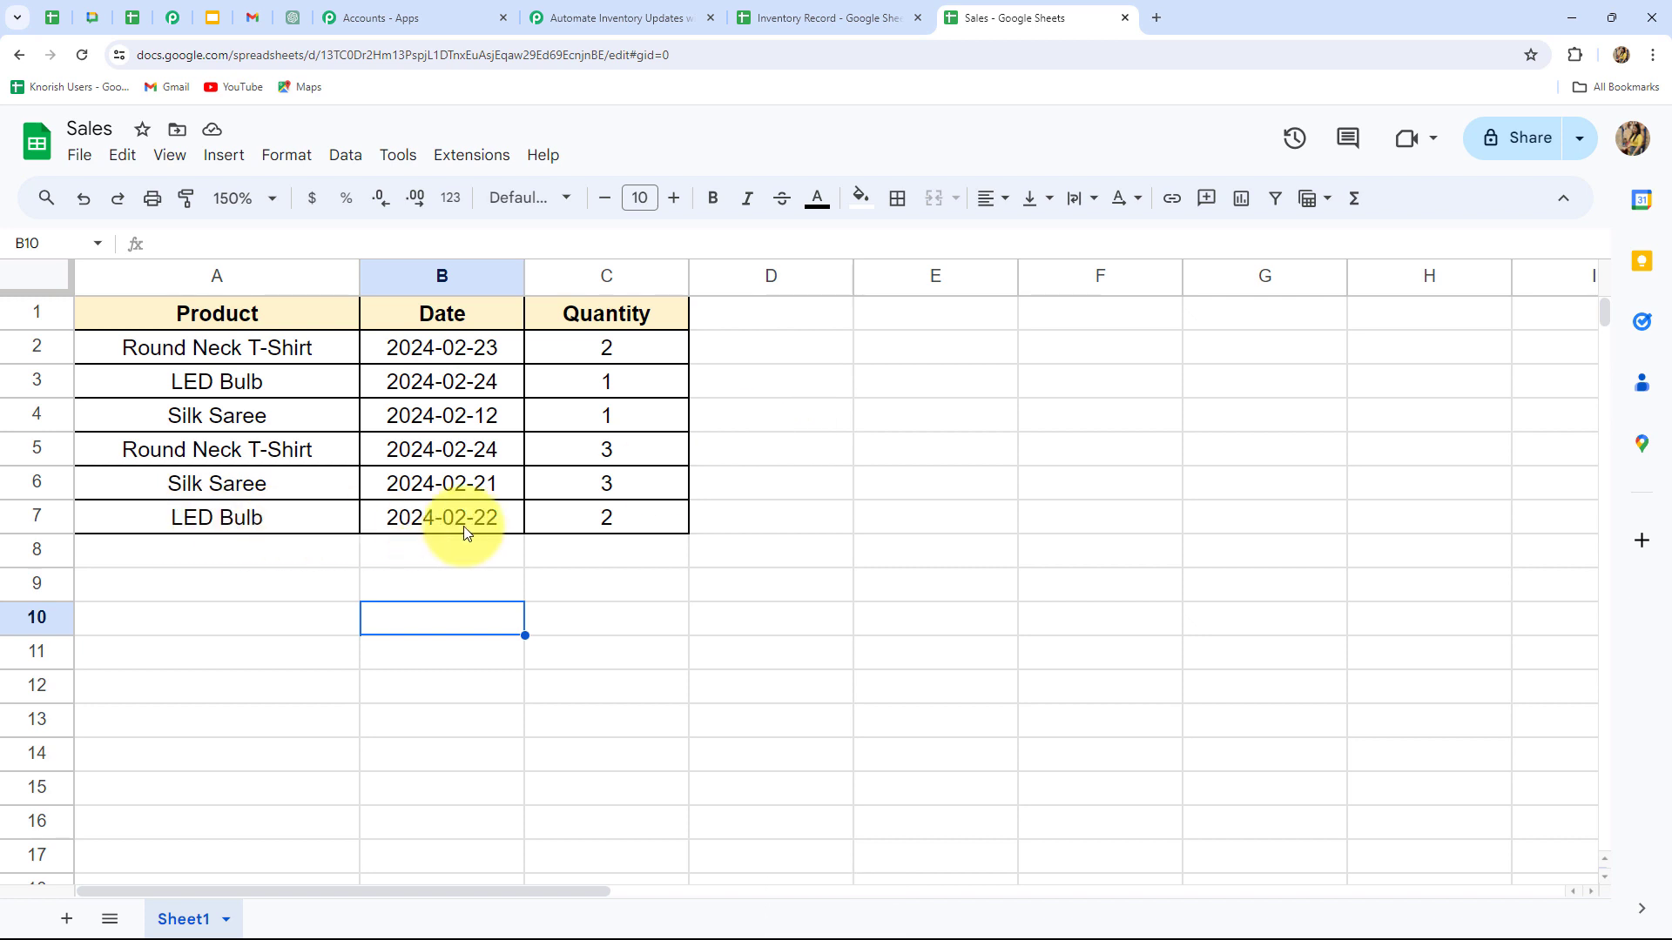
In the Inventory Record spreadsheet, set the Stock Units Left for Round Neck T-Shirt to 10.
{"action": "left_click", "coordinate": [666, 15]}
{"action": "scroll", "coordinate": [1658, 513], "scroll_direction": "down", "scroll_amount": 4}
{"action": "scroll", "coordinate": [1645, 510], "scroll_direction": "down", "scroll_amount": 3}
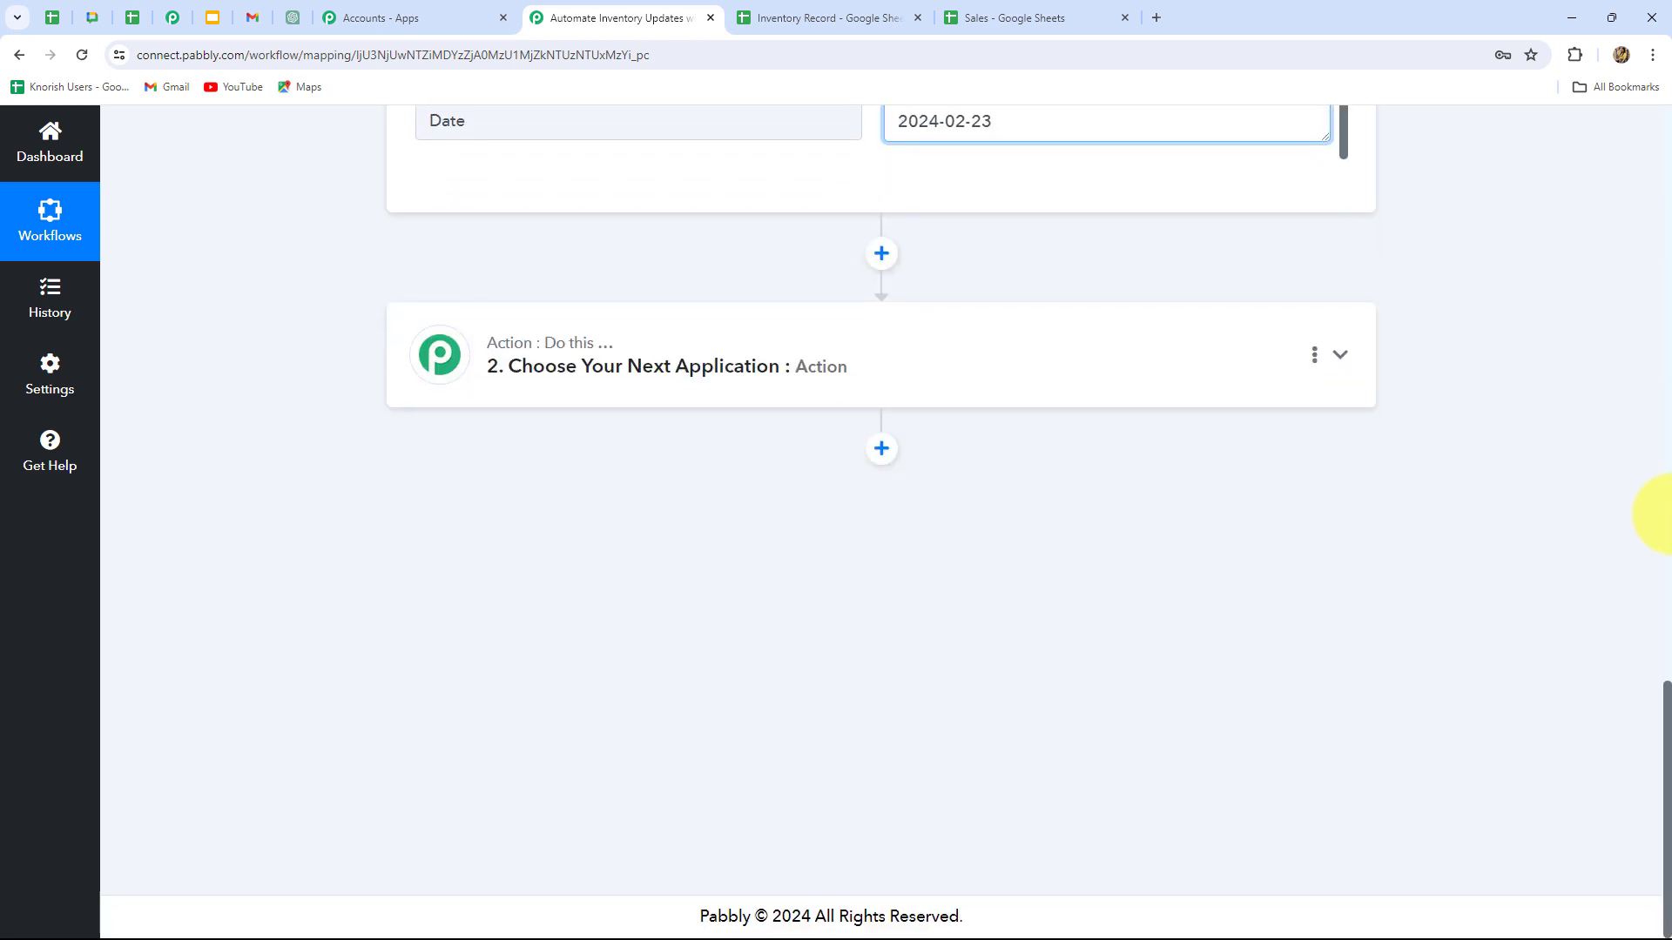
{"action": "scroll", "coordinate": [956, 673], "scroll_direction": "up", "scroll_amount": 10}
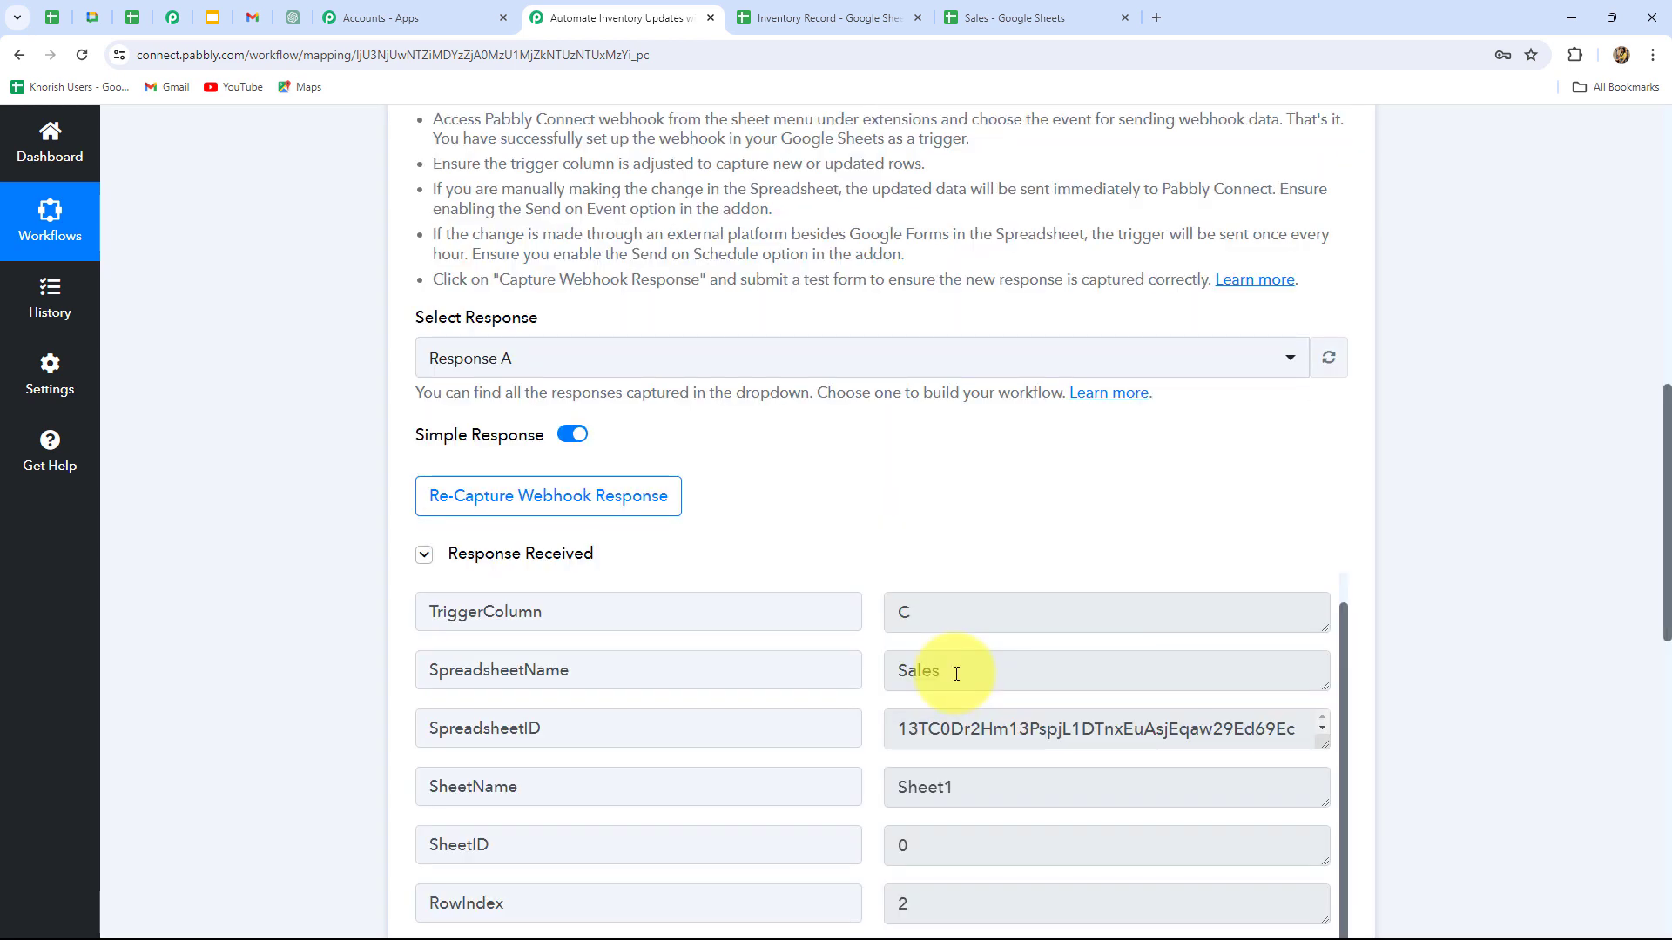
{"action": "left_click", "coordinate": [798, 16]}
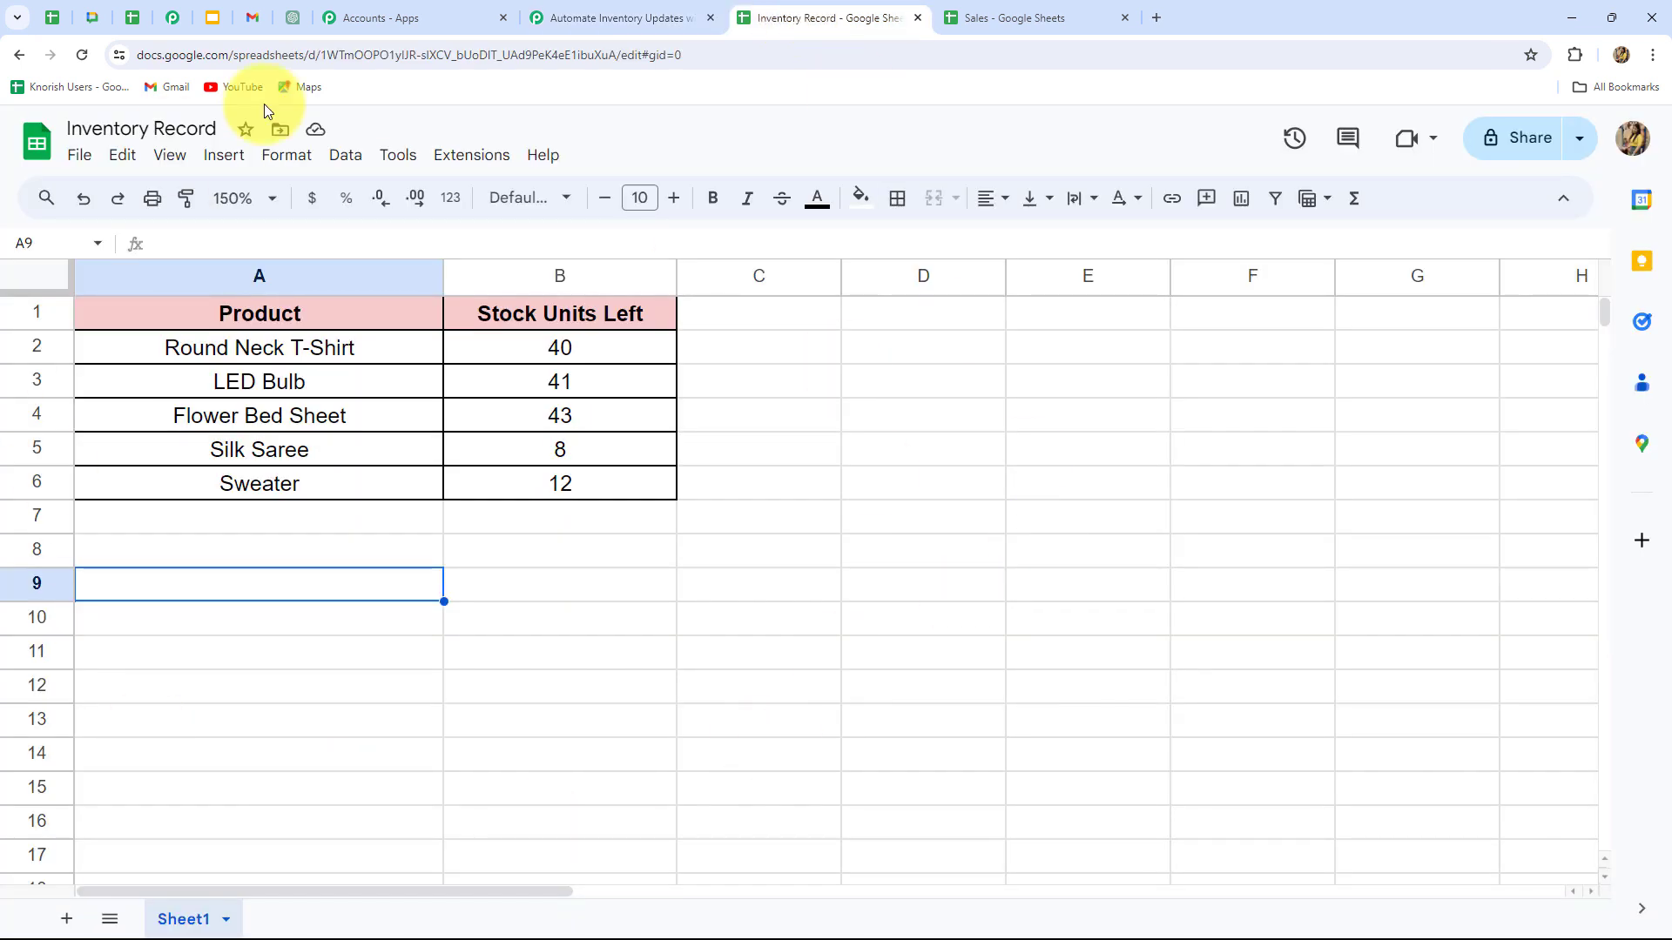
{"action": "left_click", "coordinate": [563, 349]}
{"action": "double_click", "coordinate": [564, 347]}
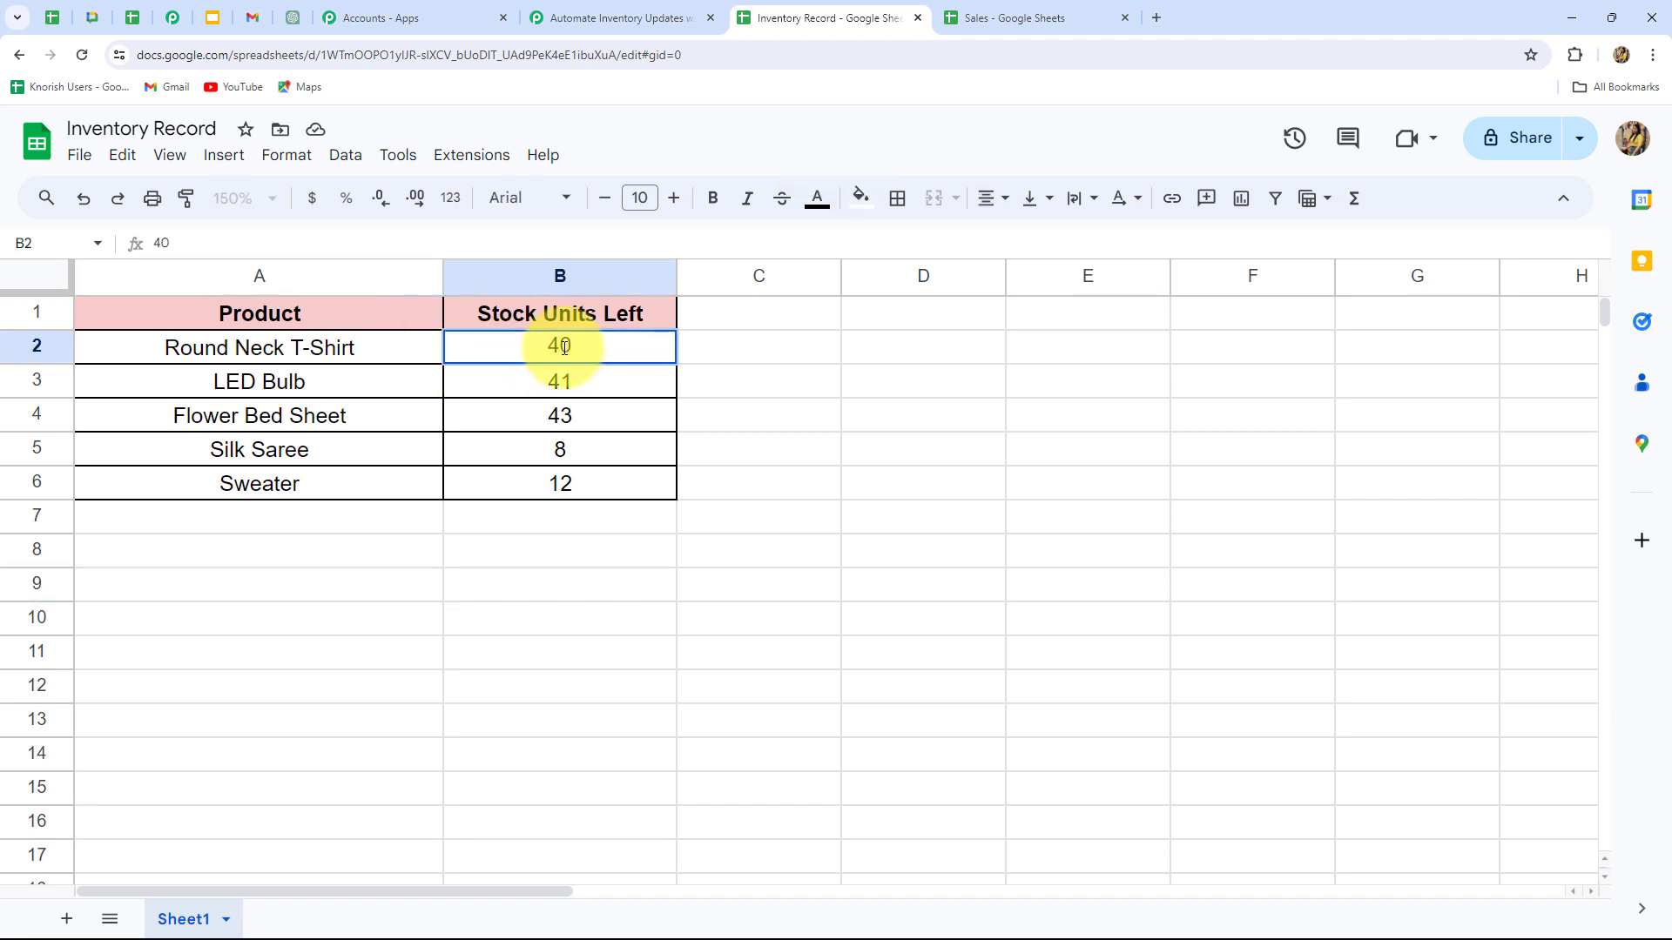
{"action": "key", "text": "BackSpace"}
{"action": "type", "text": "1"}
{"action": "left_click", "coordinate": [728, 354]}
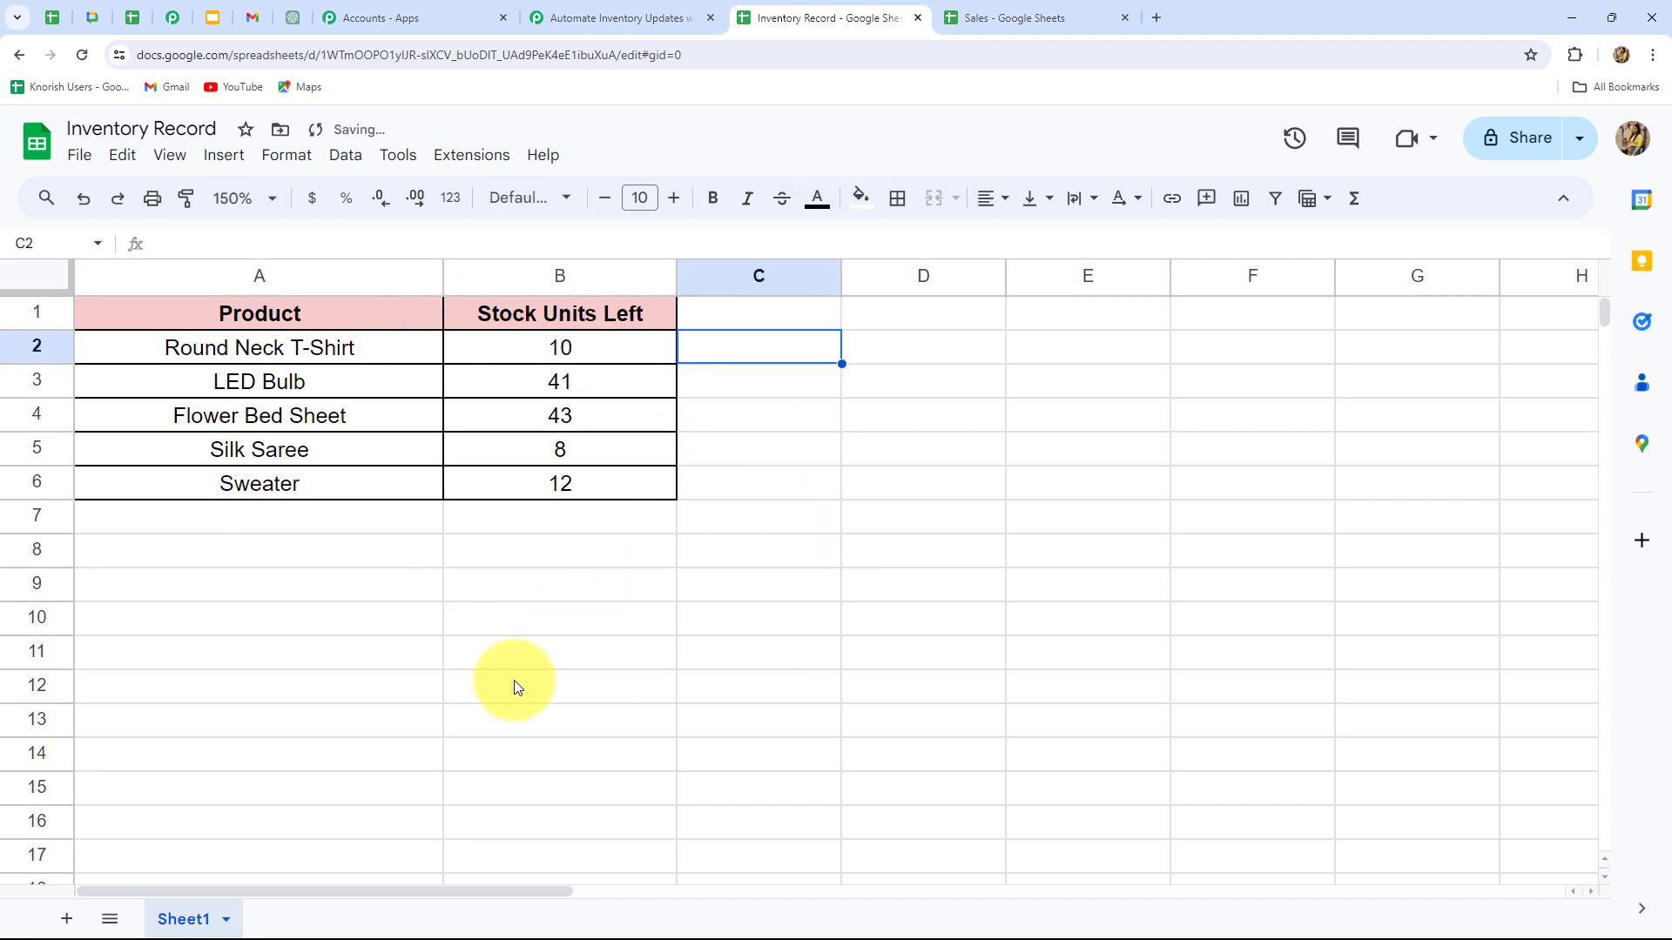
Review the Sales rows, the workflow's unconfigured action step and the Inventory Record stock list.
{"action": "left_click", "coordinate": [982, 14]}
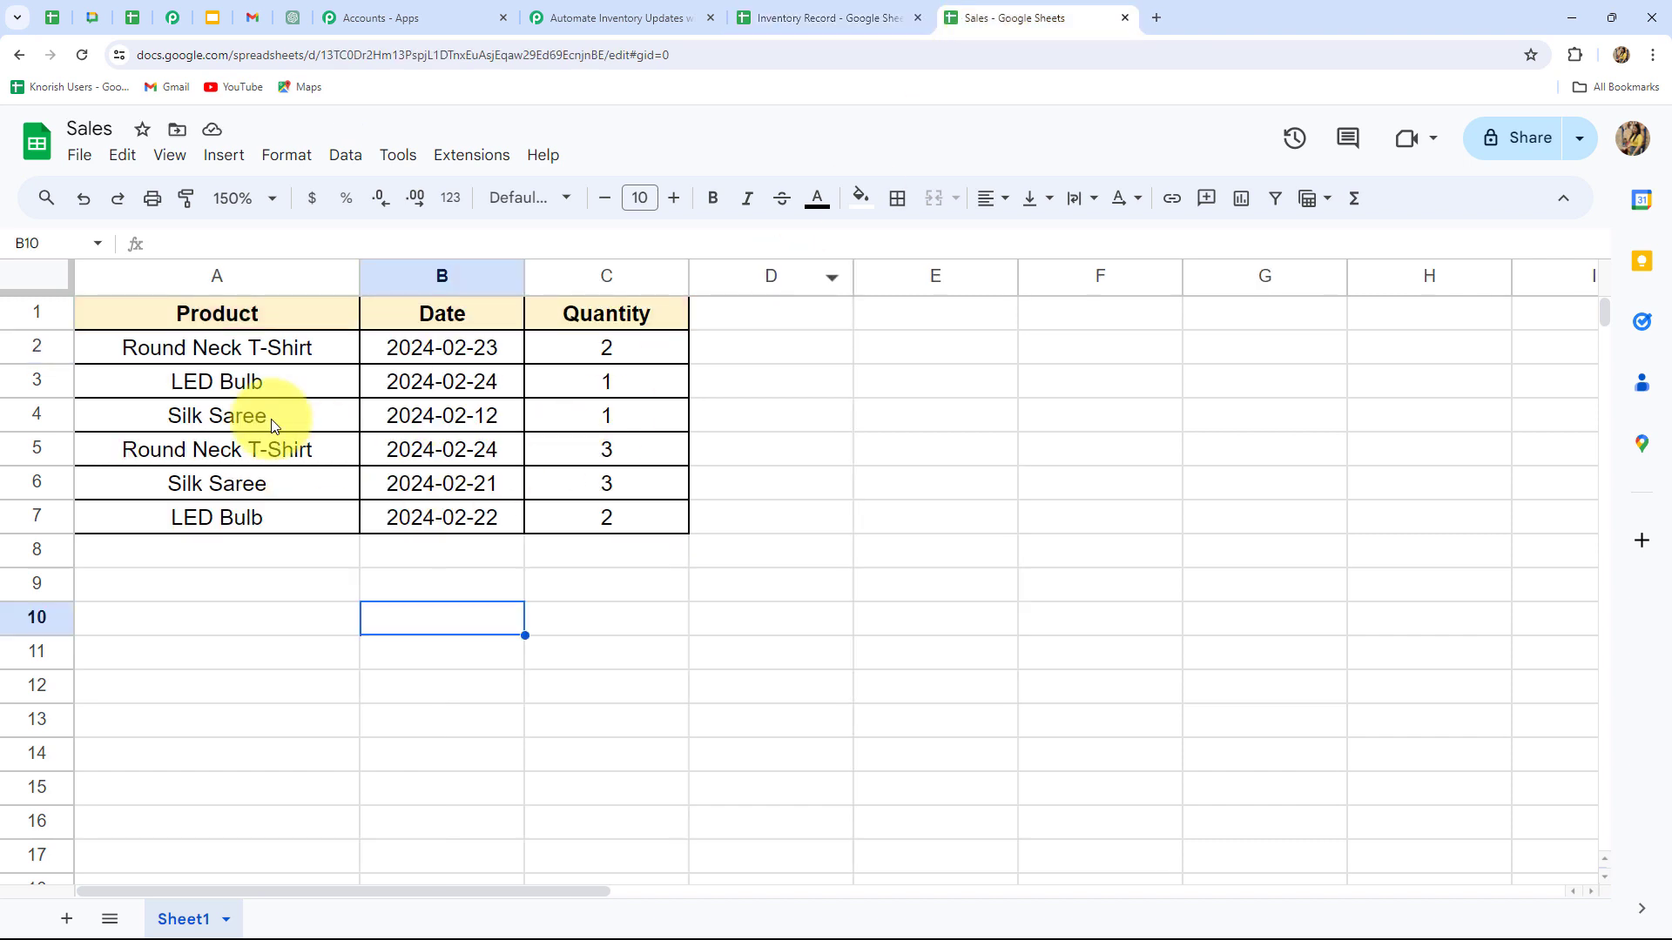
{"action": "left_click", "coordinate": [796, 14]}
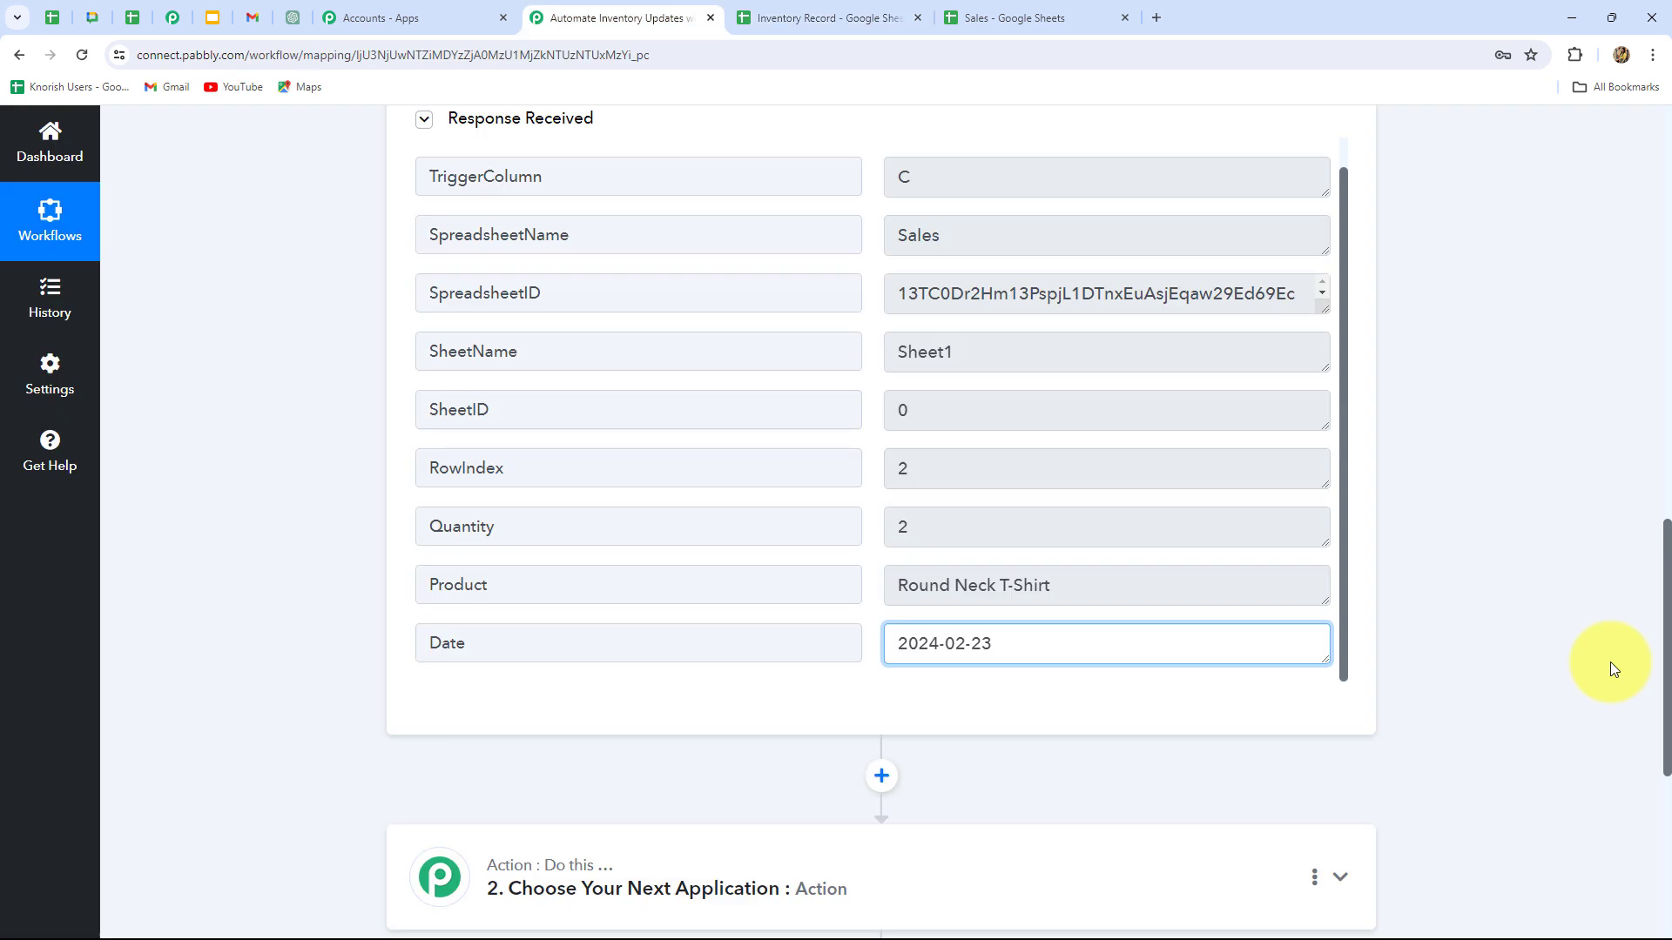
{"action": "scroll", "coordinate": [1611, 662], "scroll_direction": "down", "scroll_amount": 6}
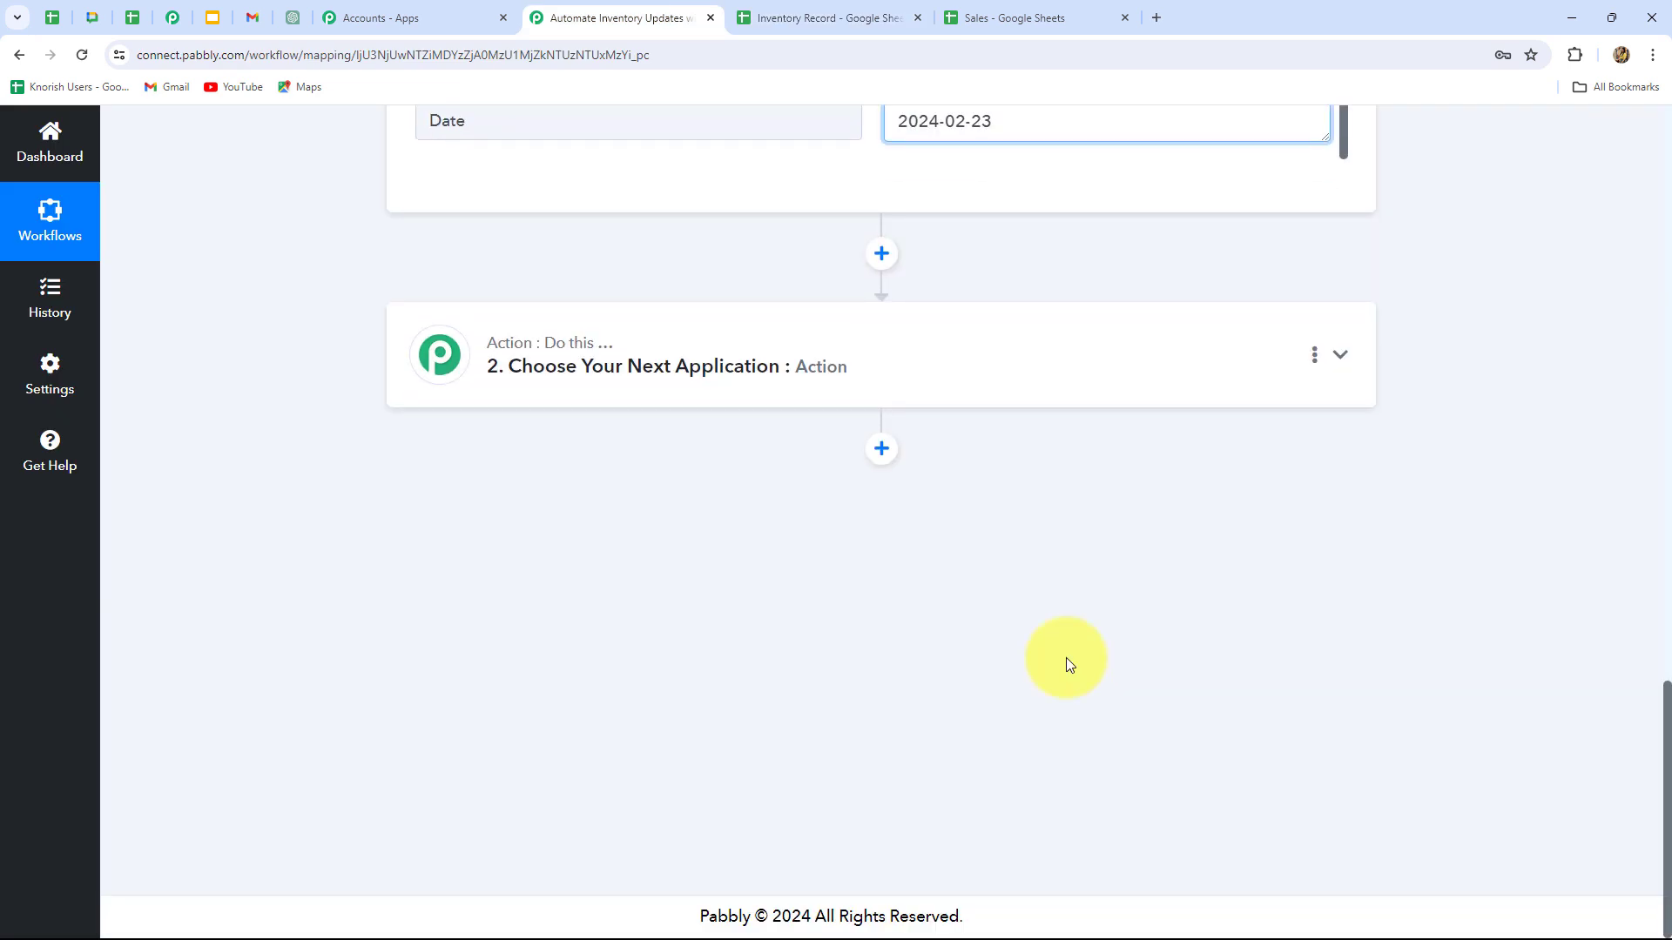
{"action": "scroll", "coordinate": [1066, 659], "scroll_direction": "up", "scroll_amount": 1}
{"action": "left_click", "coordinate": [822, 13]}
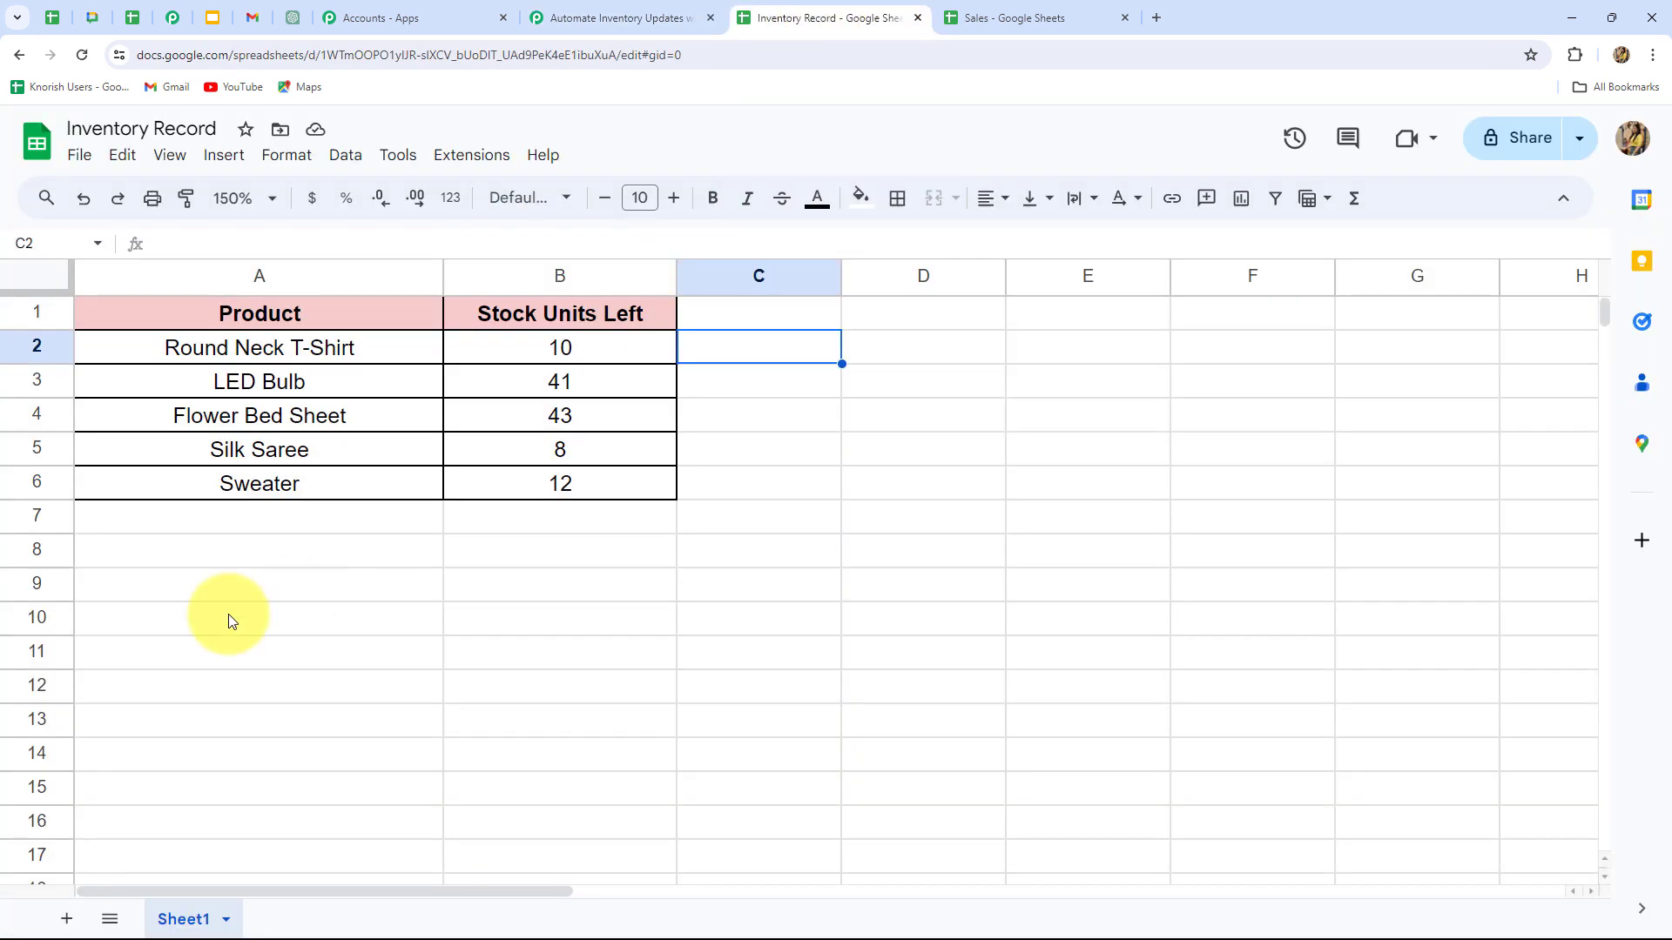
In the Pabbly Connect workflow, choose Google Sheets as the app for the second step.
{"action": "left_click", "coordinate": [565, 16]}
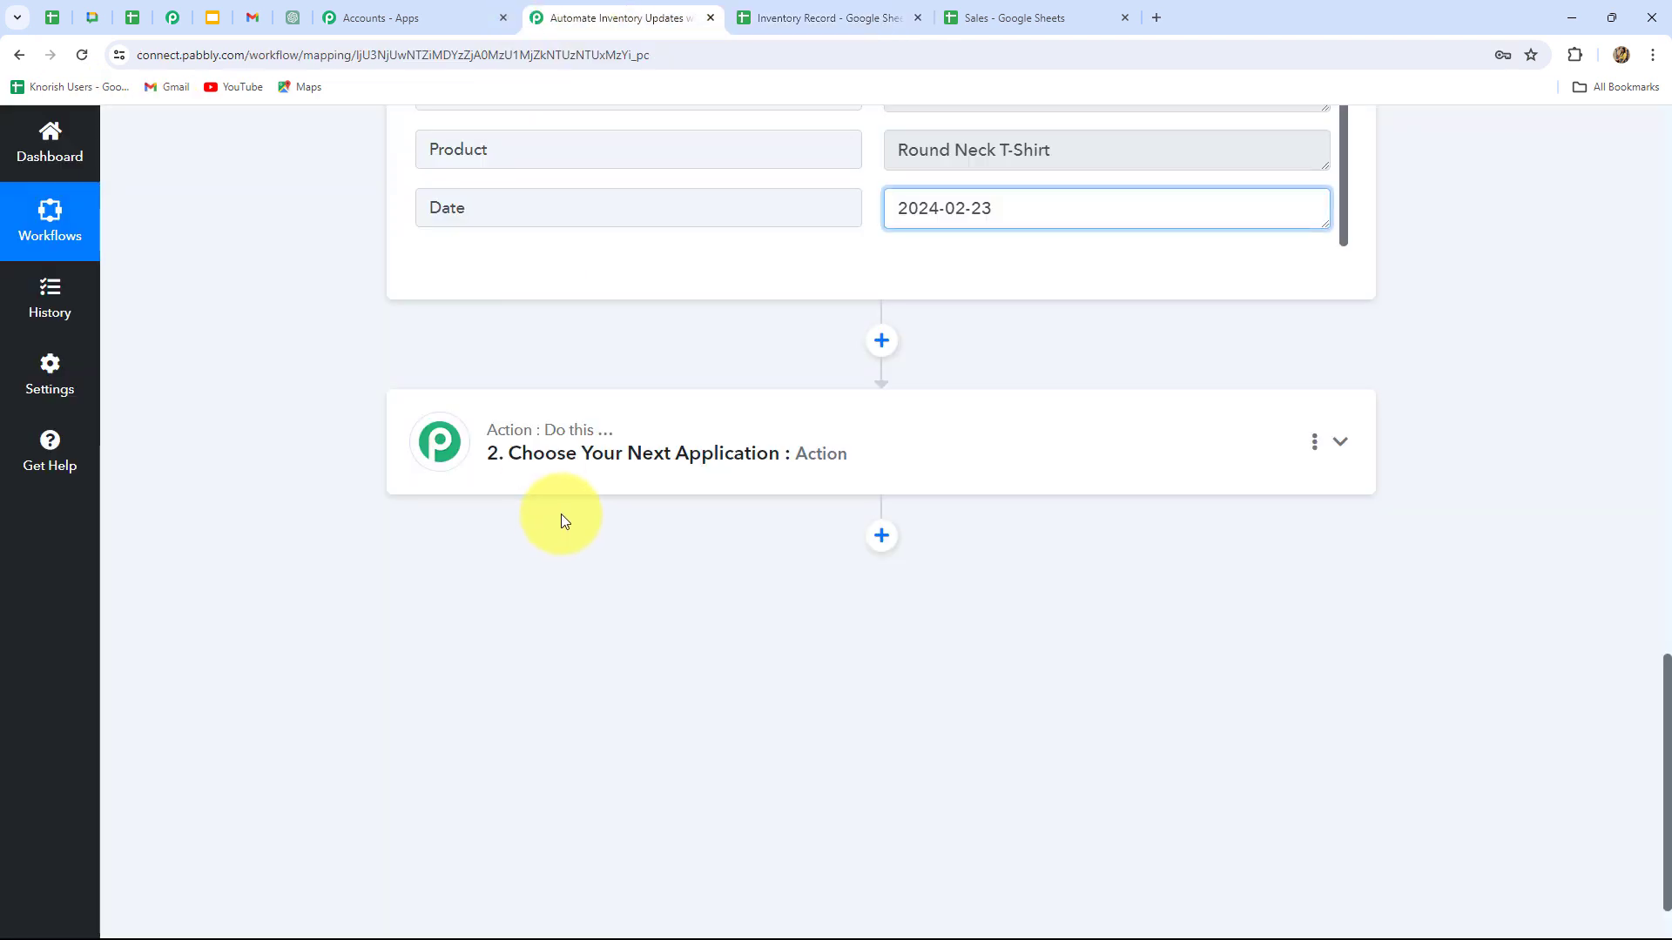
{"action": "left_click", "coordinate": [601, 474]}
{"action": "scroll", "coordinate": [475, 457], "scroll_direction": "up", "scroll_amount": 1}
{"action": "left_click", "coordinate": [453, 486]}
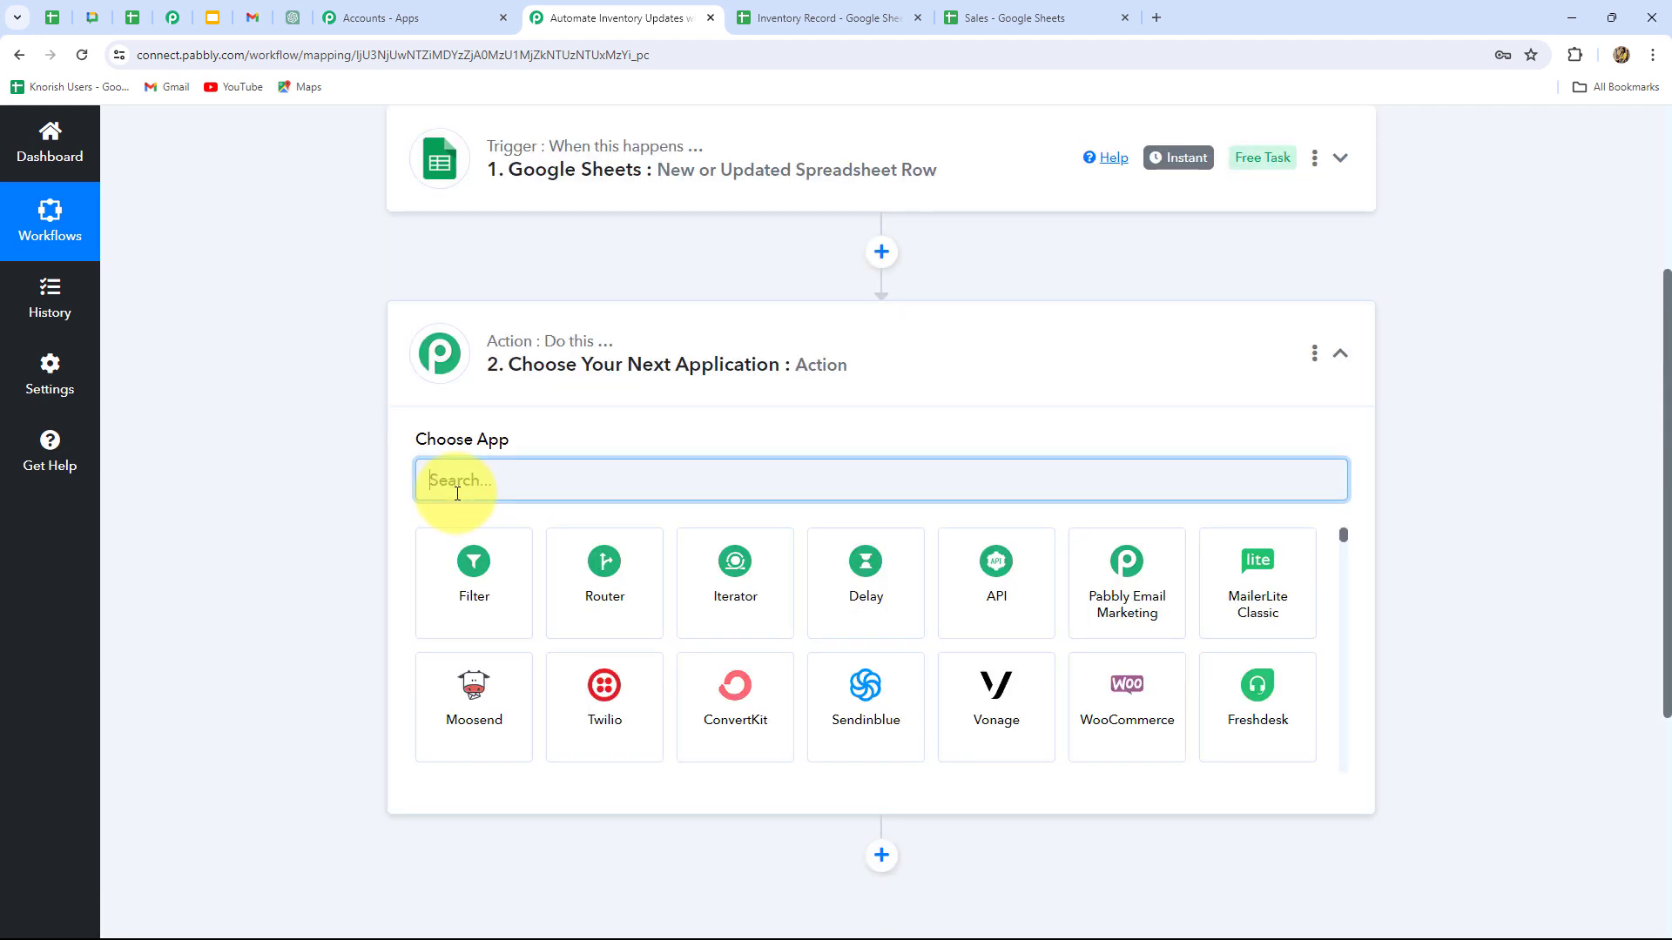
{"action": "type", "text": "Google"}
{"action": "left_click", "coordinate": [599, 578]}
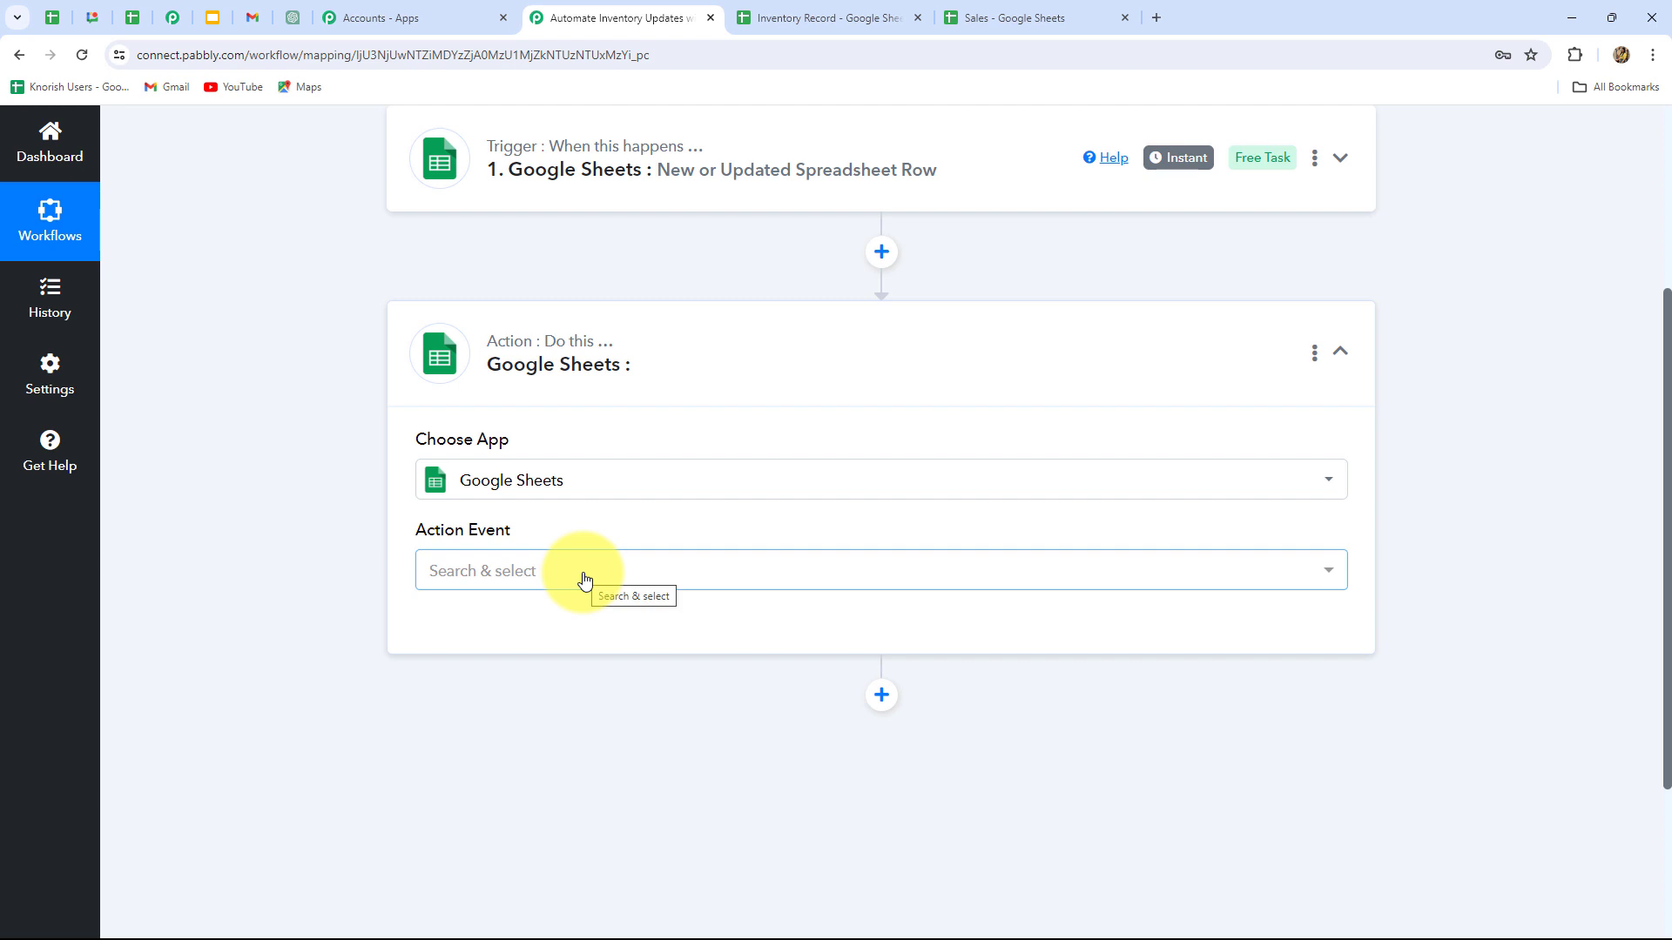
Set the action event to Lookup Spreadsheet Rows V1 and connect it through the existing Google Sheets #47 connection.
{"action": "left_click", "coordinate": [585, 580]}
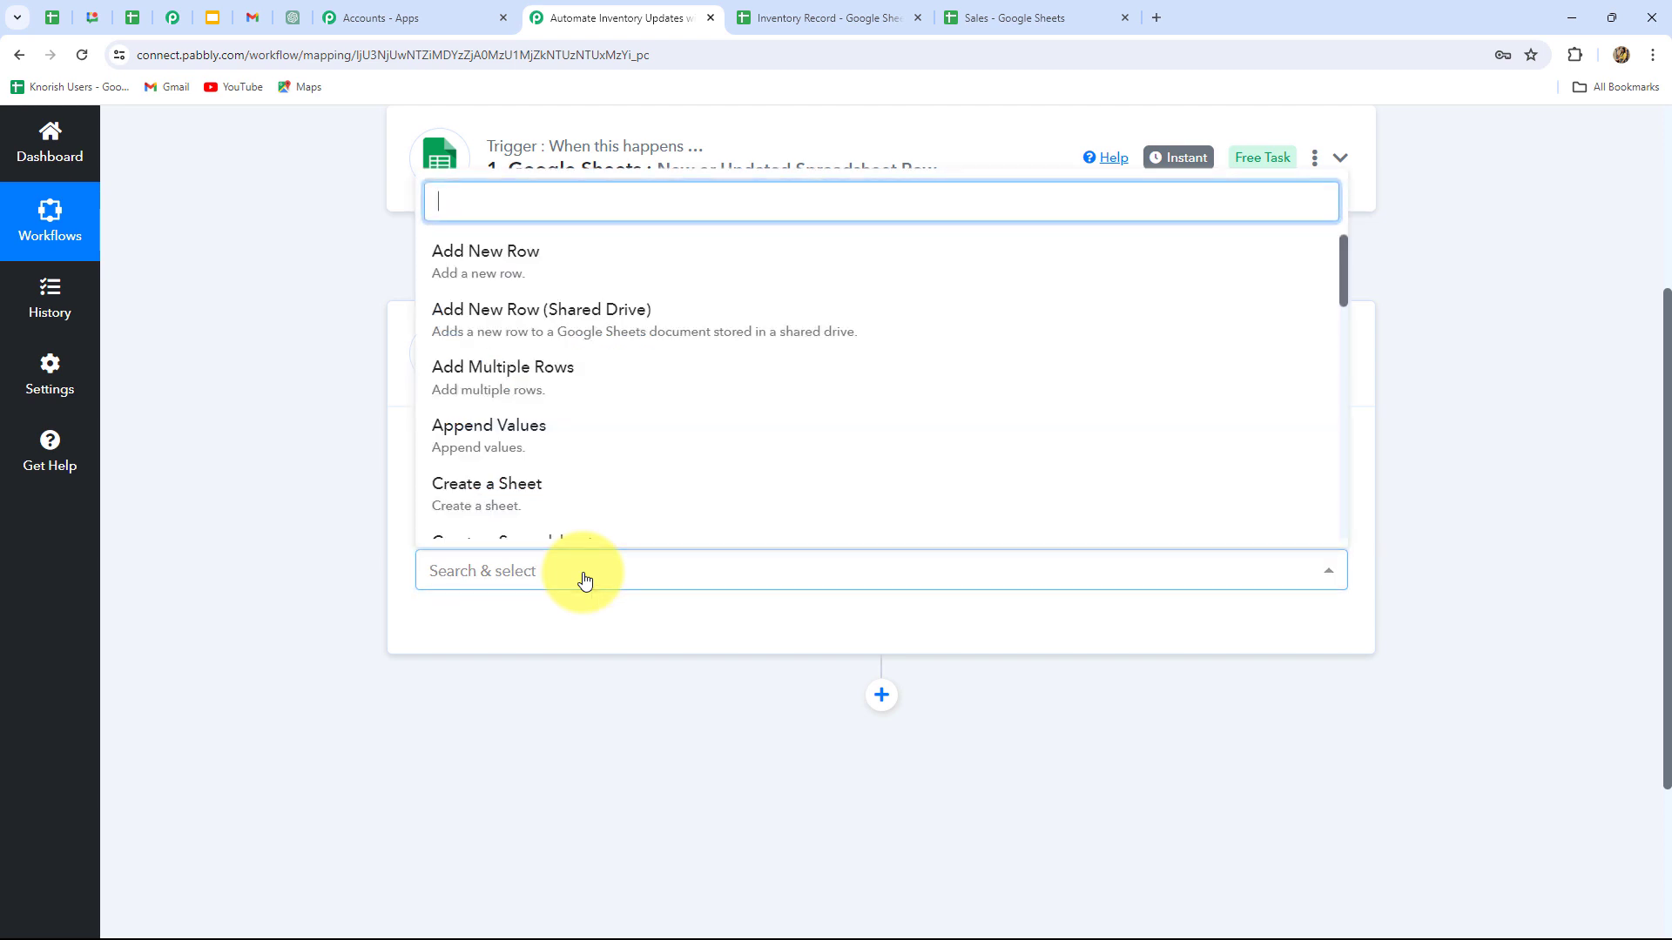
{"action": "scroll", "coordinate": [588, 459], "scroll_direction": "down", "scroll_amount": 3}
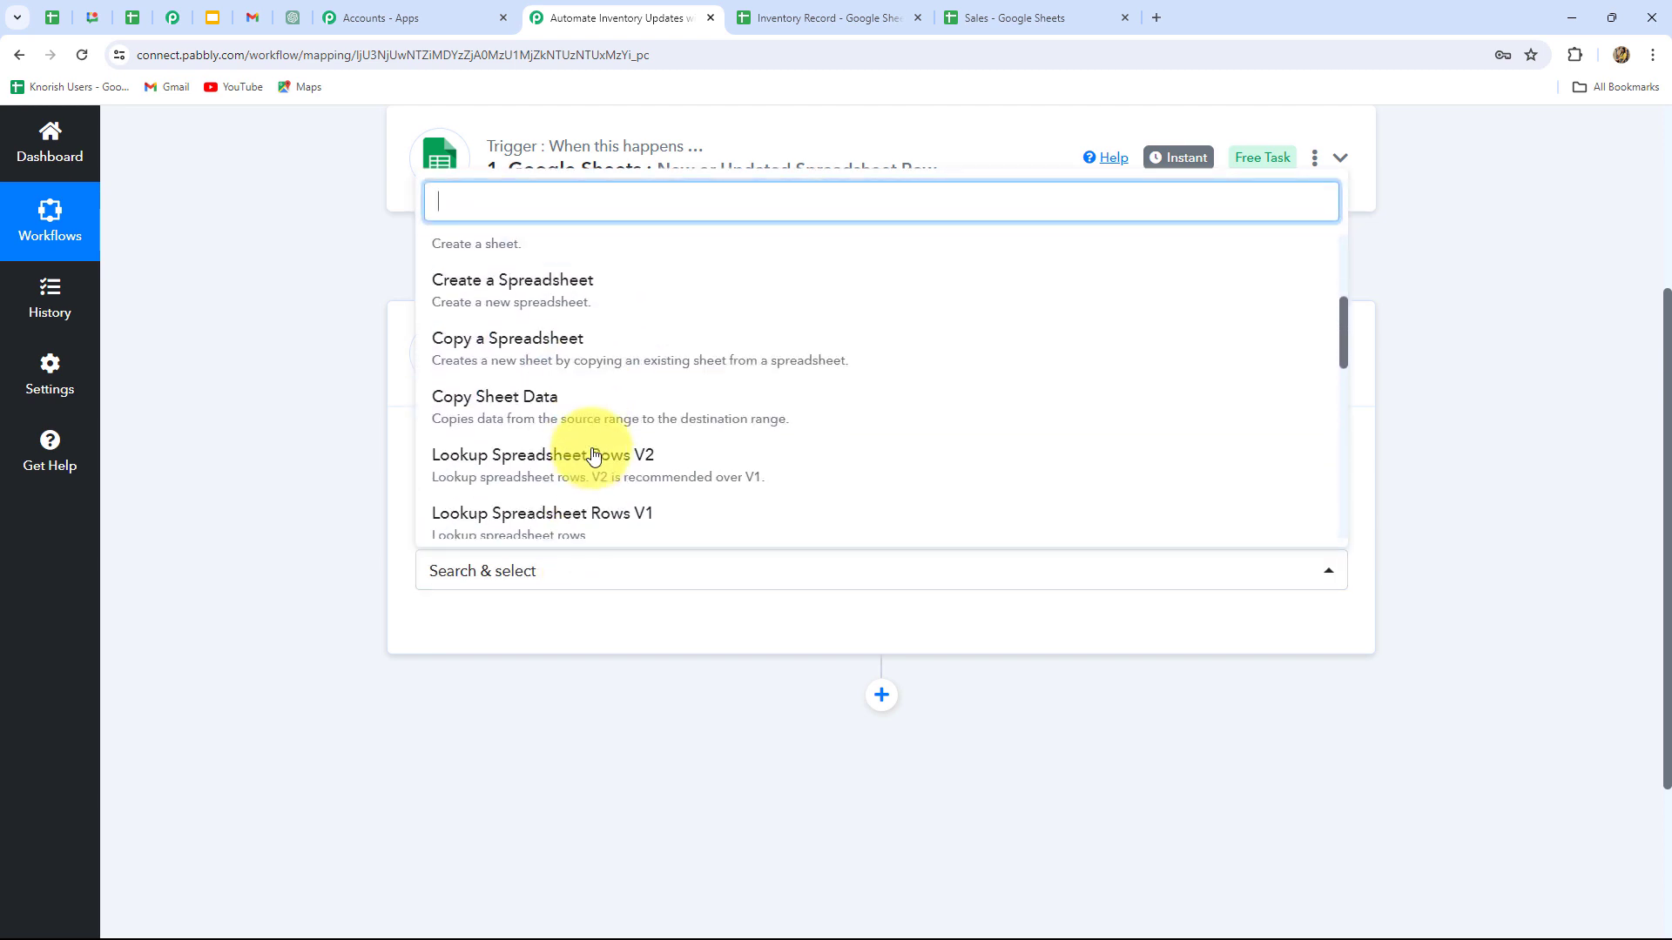
{"action": "scroll", "coordinate": [598, 462], "scroll_direction": "down", "scroll_amount": 1}
{"action": "left_click", "coordinate": [597, 449]}
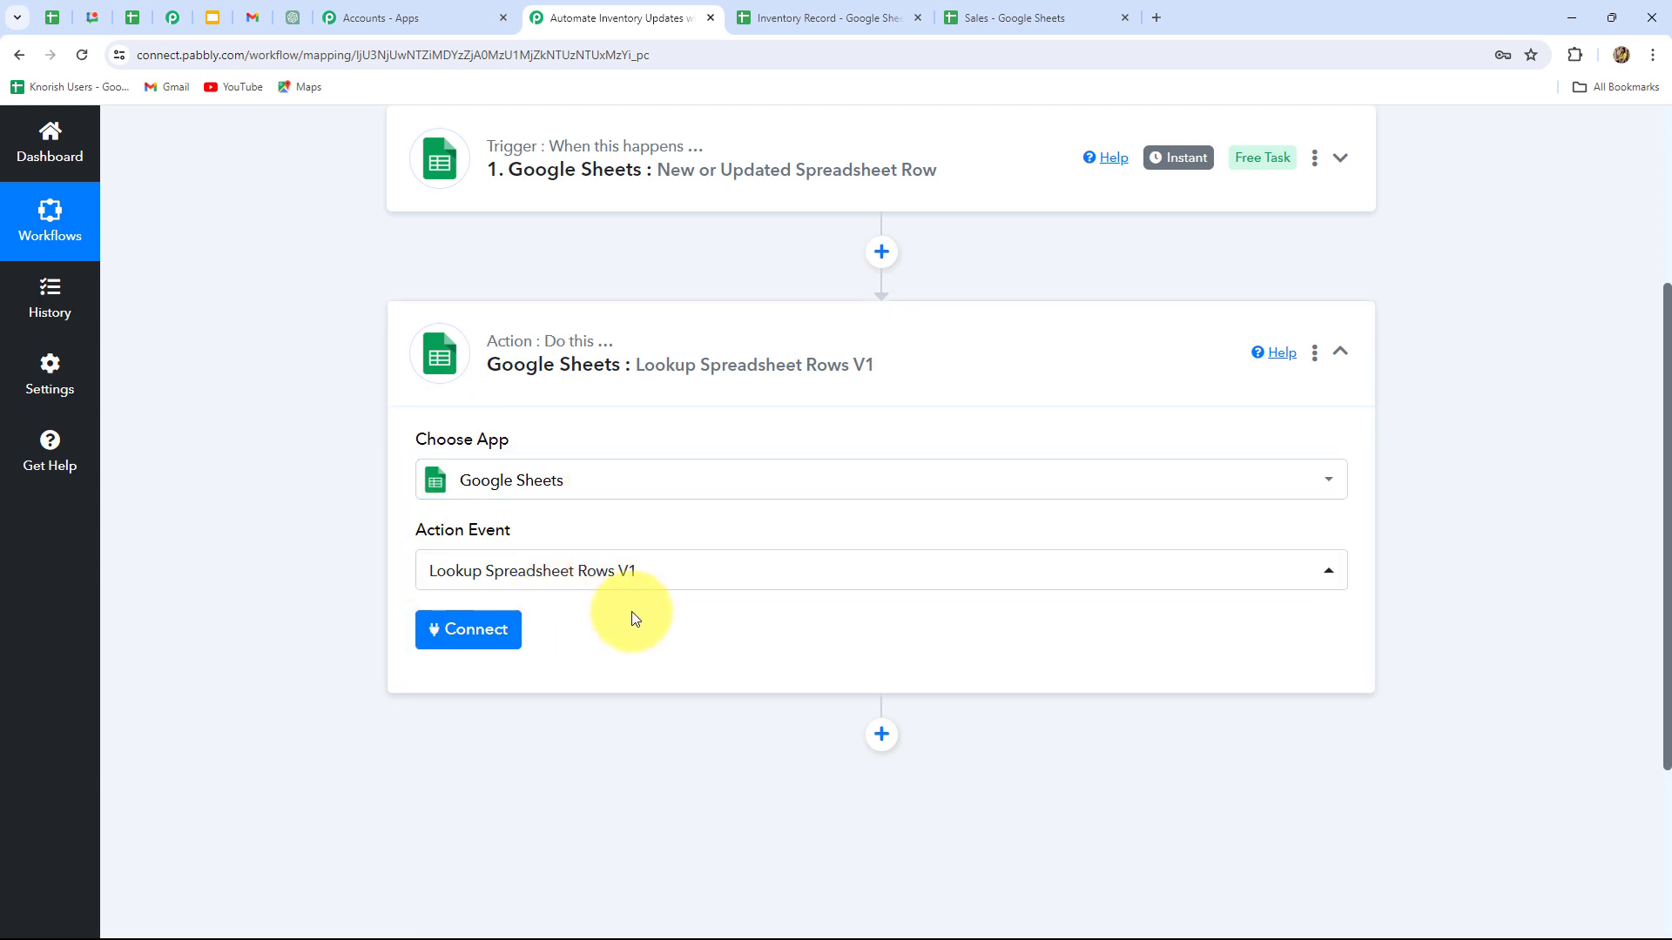
{"action": "left_click", "coordinate": [485, 634]}
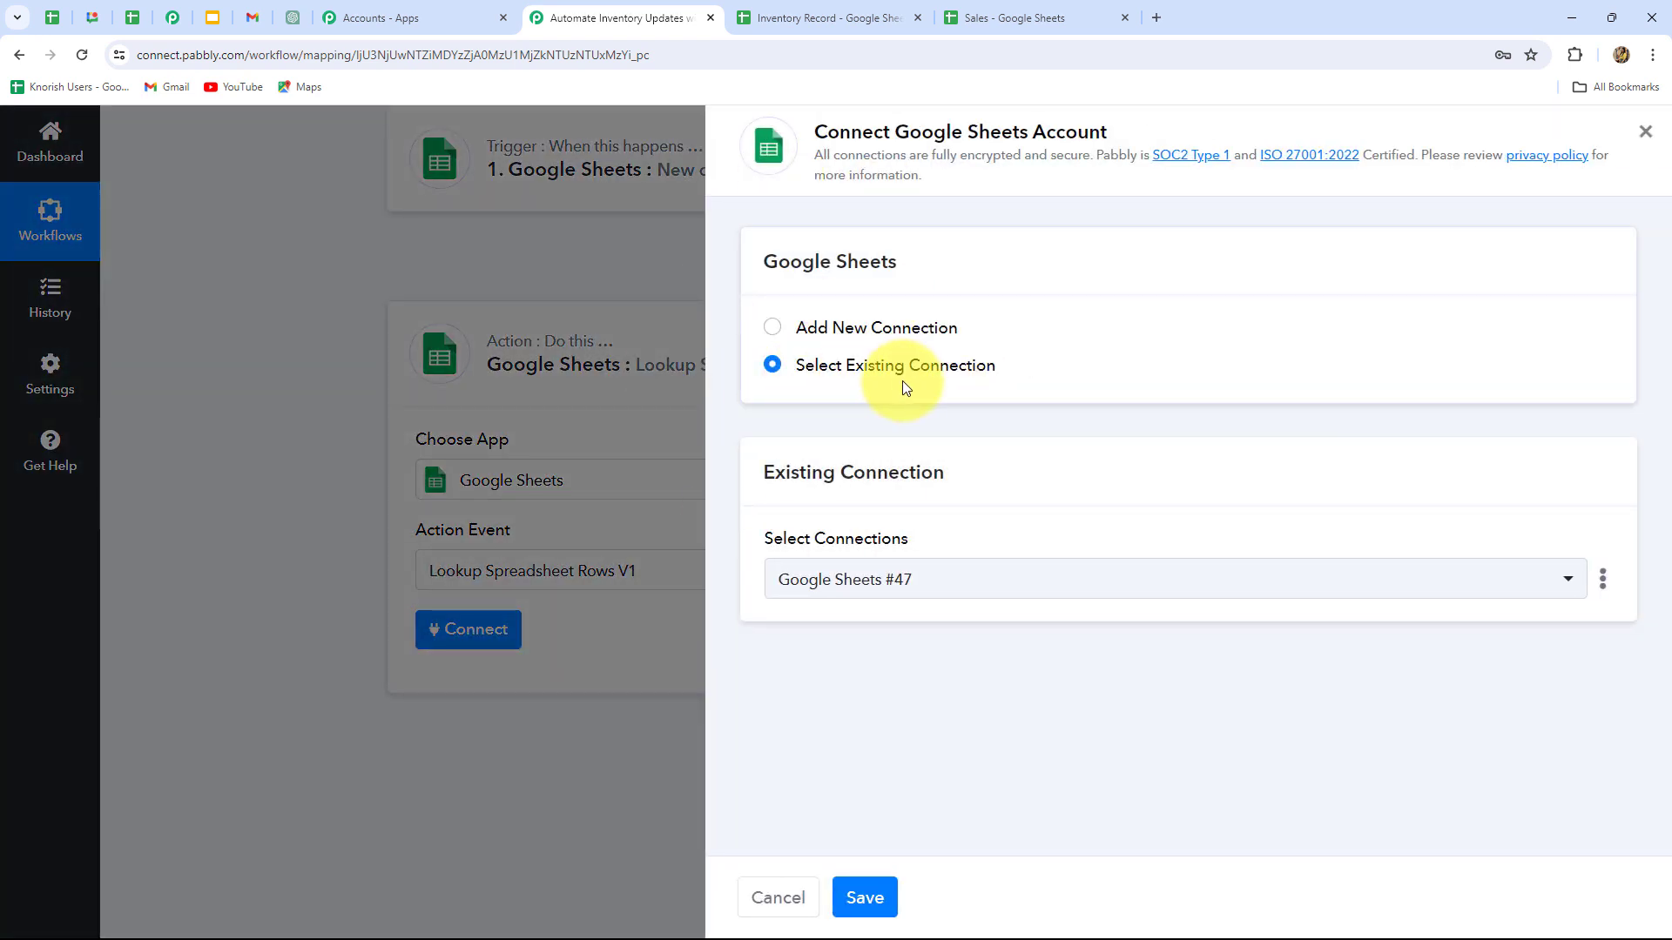
{"action": "left_click", "coordinate": [862, 897]}
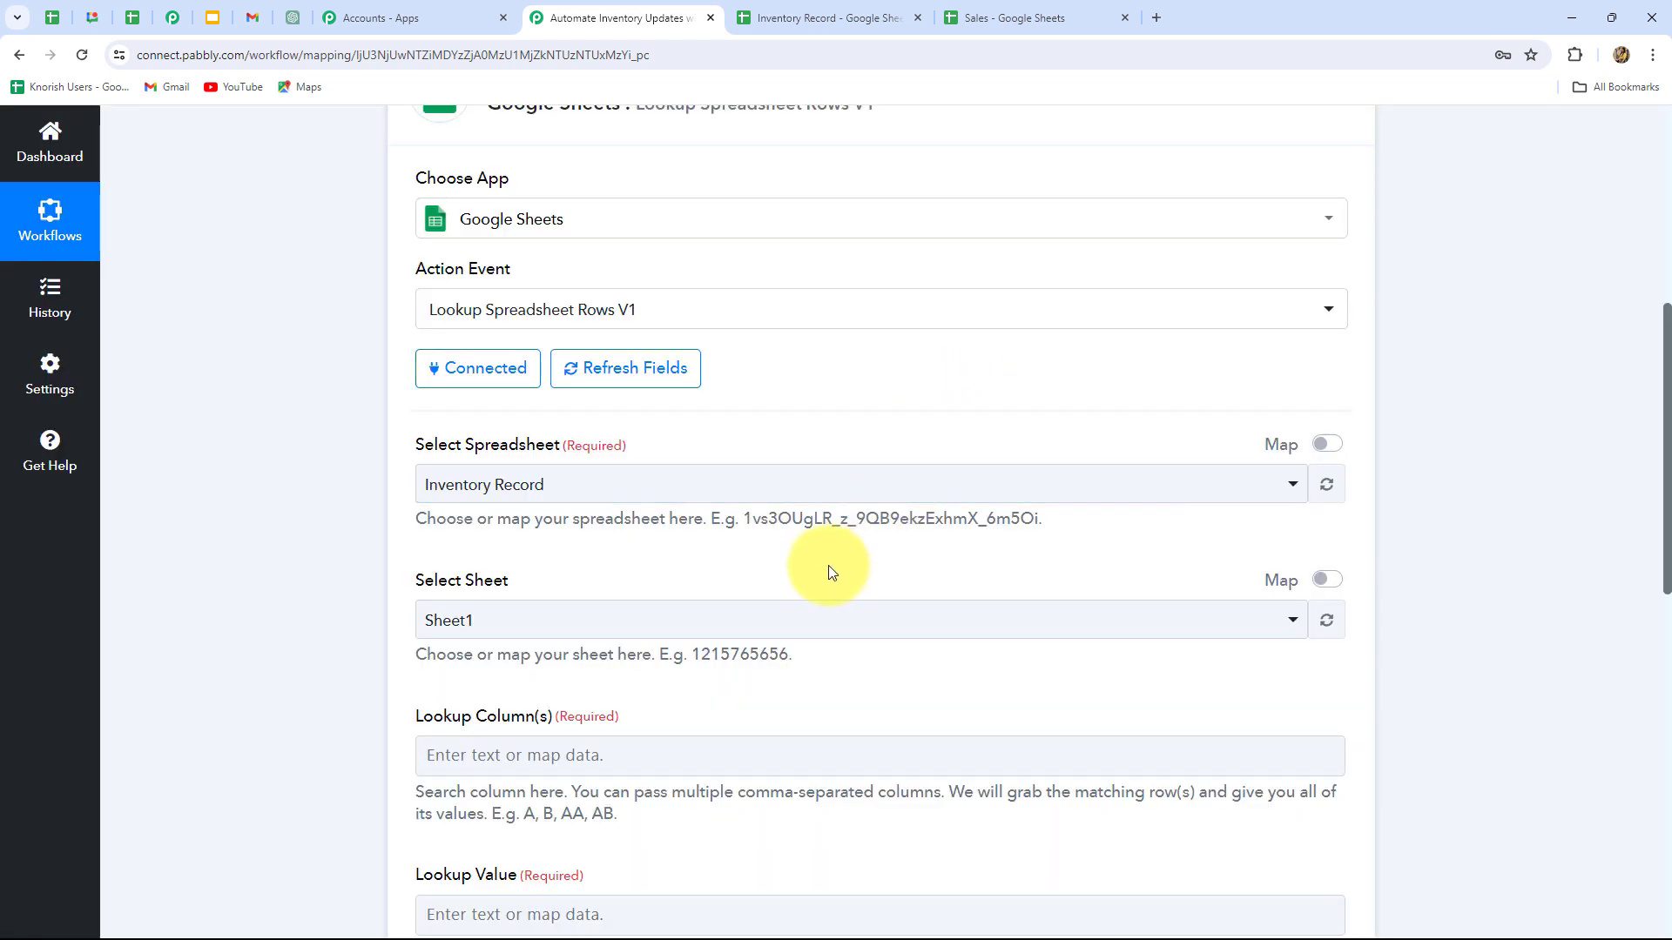
Set the lookup column to A, checking the Inventory Record spreadsheet for the column that holds the product names.
{"action": "scroll", "coordinate": [821, 564], "scroll_direction": "down", "scroll_amount": 2}
{"action": "scroll", "coordinate": [819, 561], "scroll_direction": "down", "scroll_amount": 1}
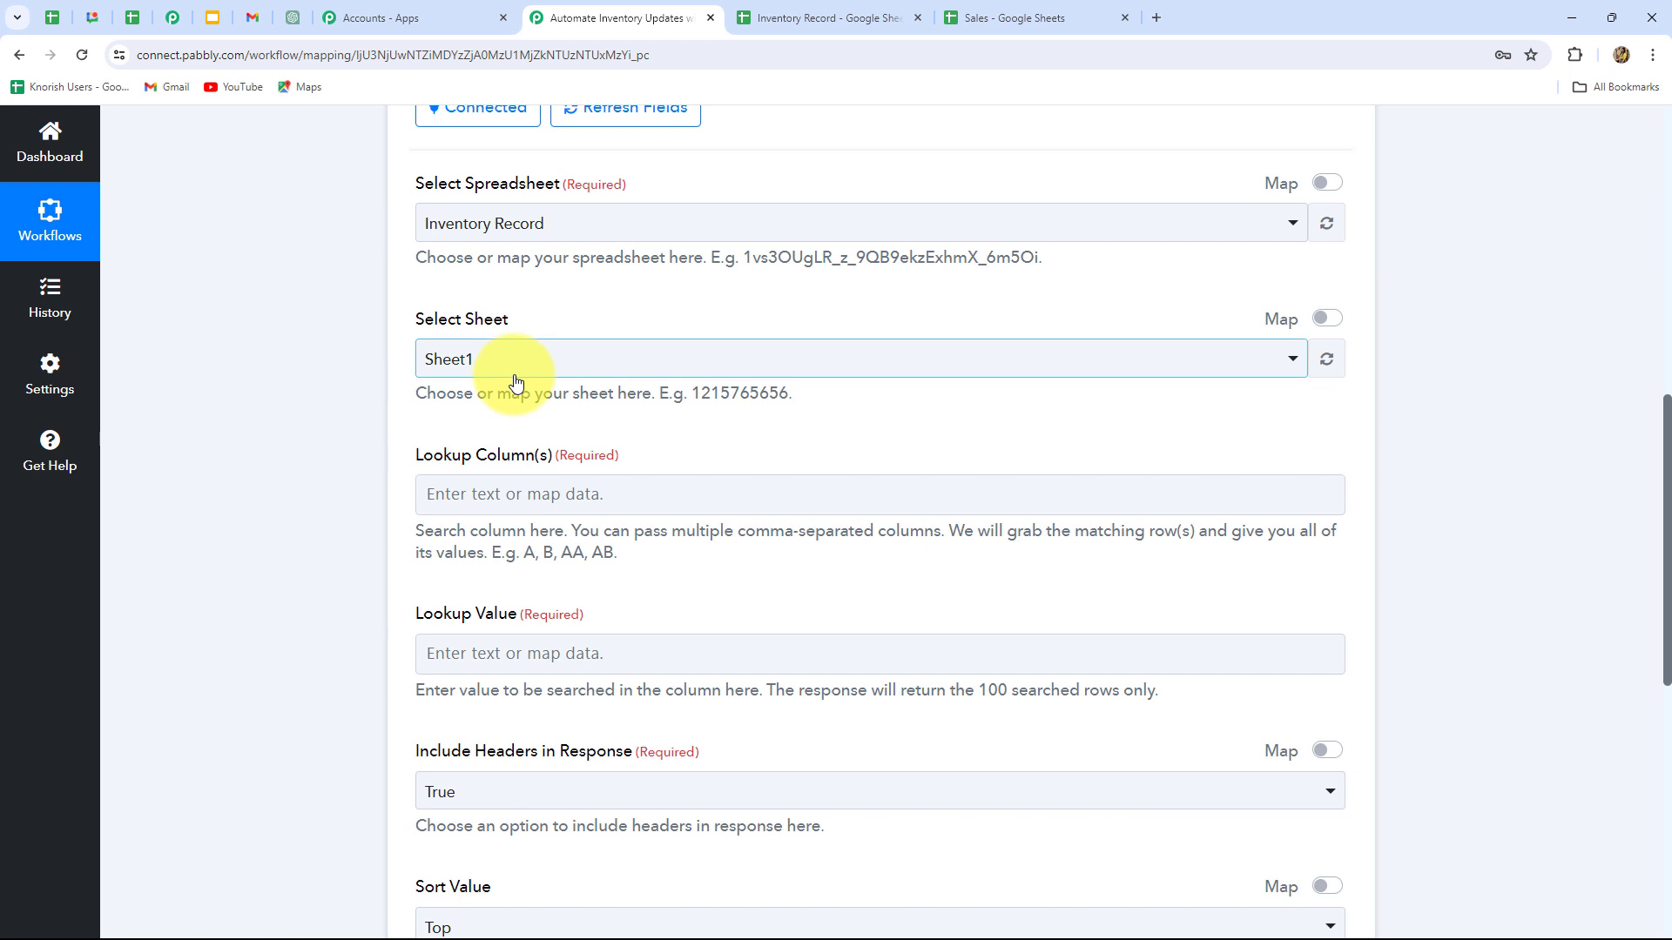
{"action": "scroll", "coordinate": [628, 531], "scroll_direction": "down", "scroll_amount": 4}
{"action": "scroll", "coordinate": [709, 541], "scroll_direction": "up", "scroll_amount": 3}
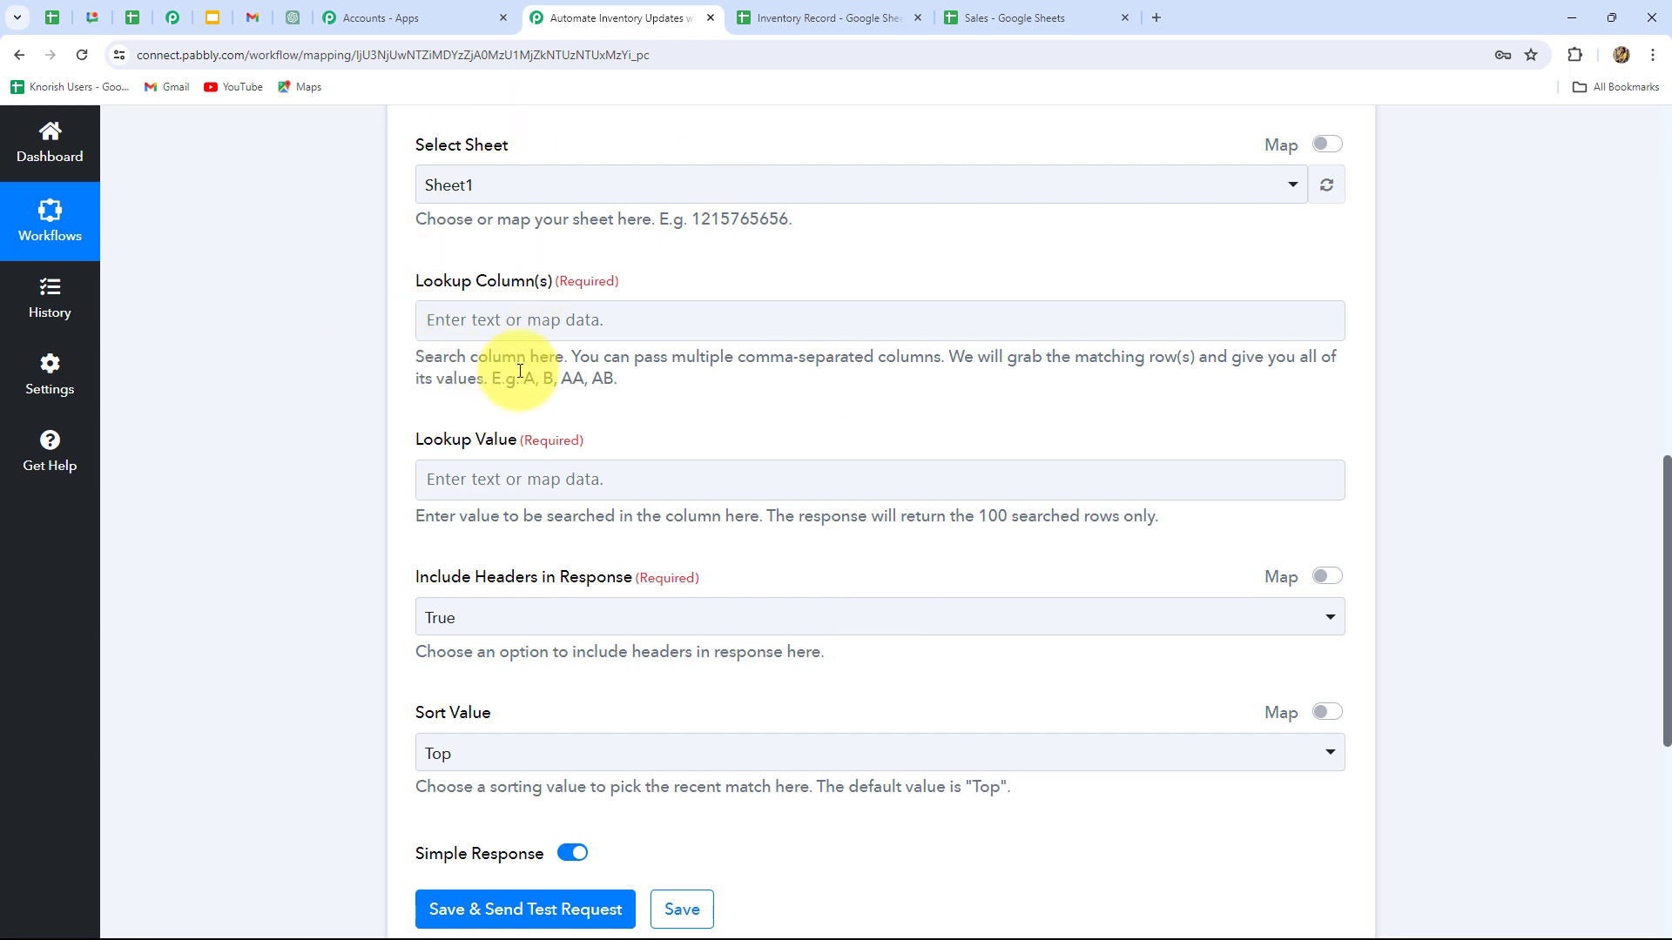
{"action": "left_click", "coordinate": [818, 17]}
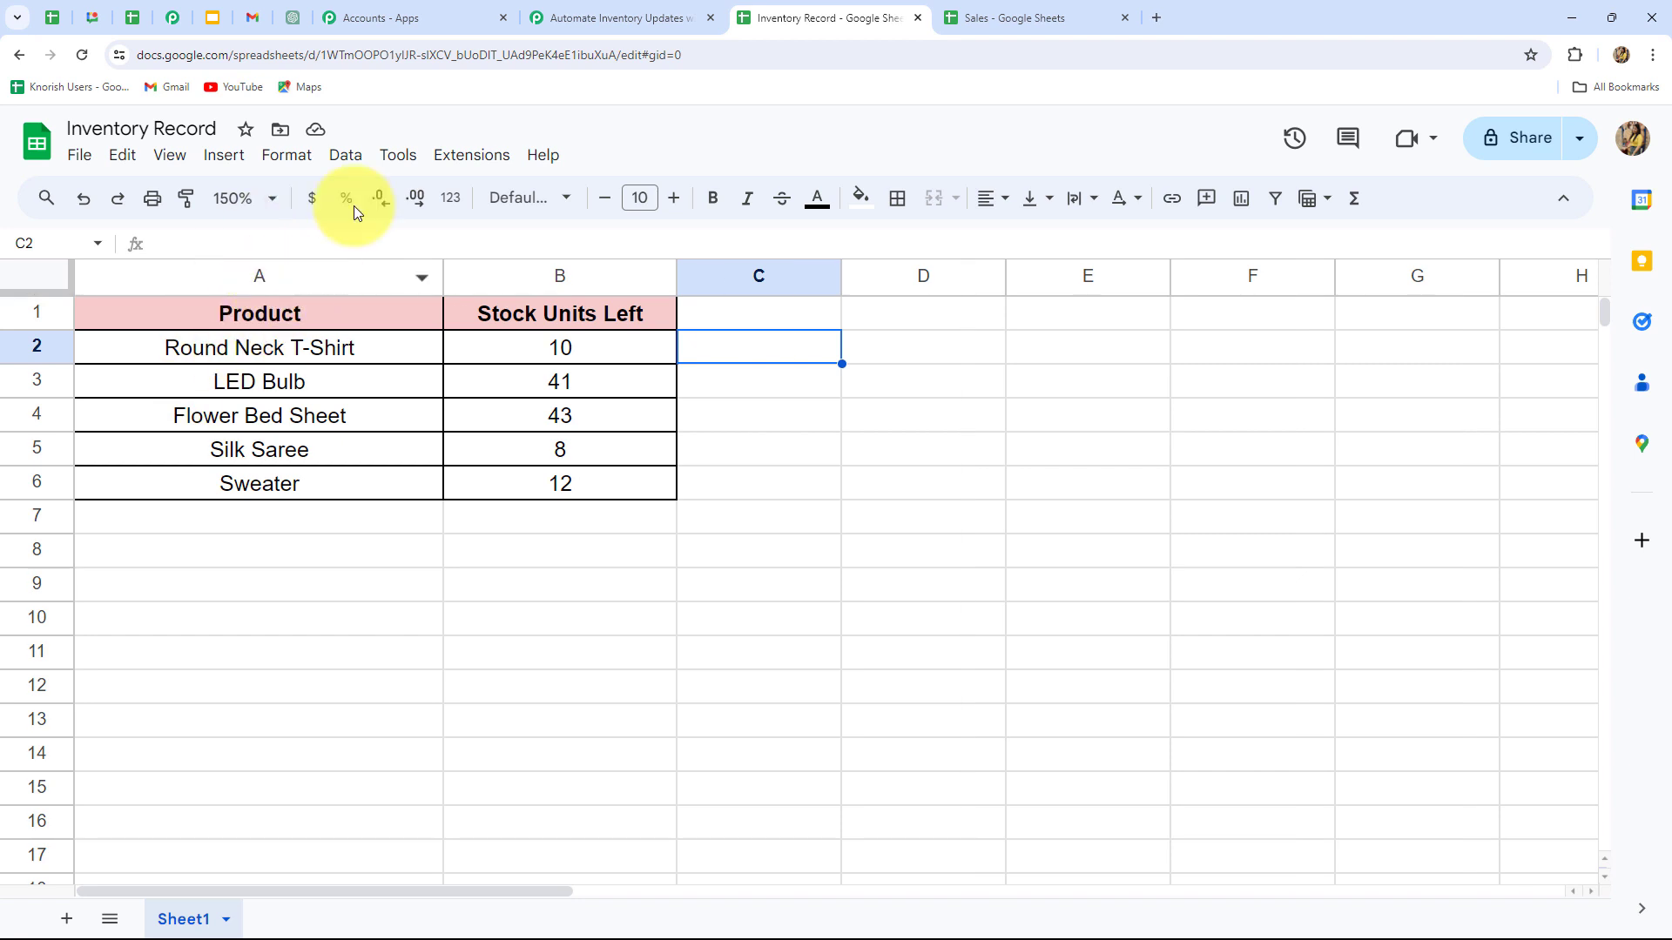
{"action": "left_click", "coordinate": [638, 23]}
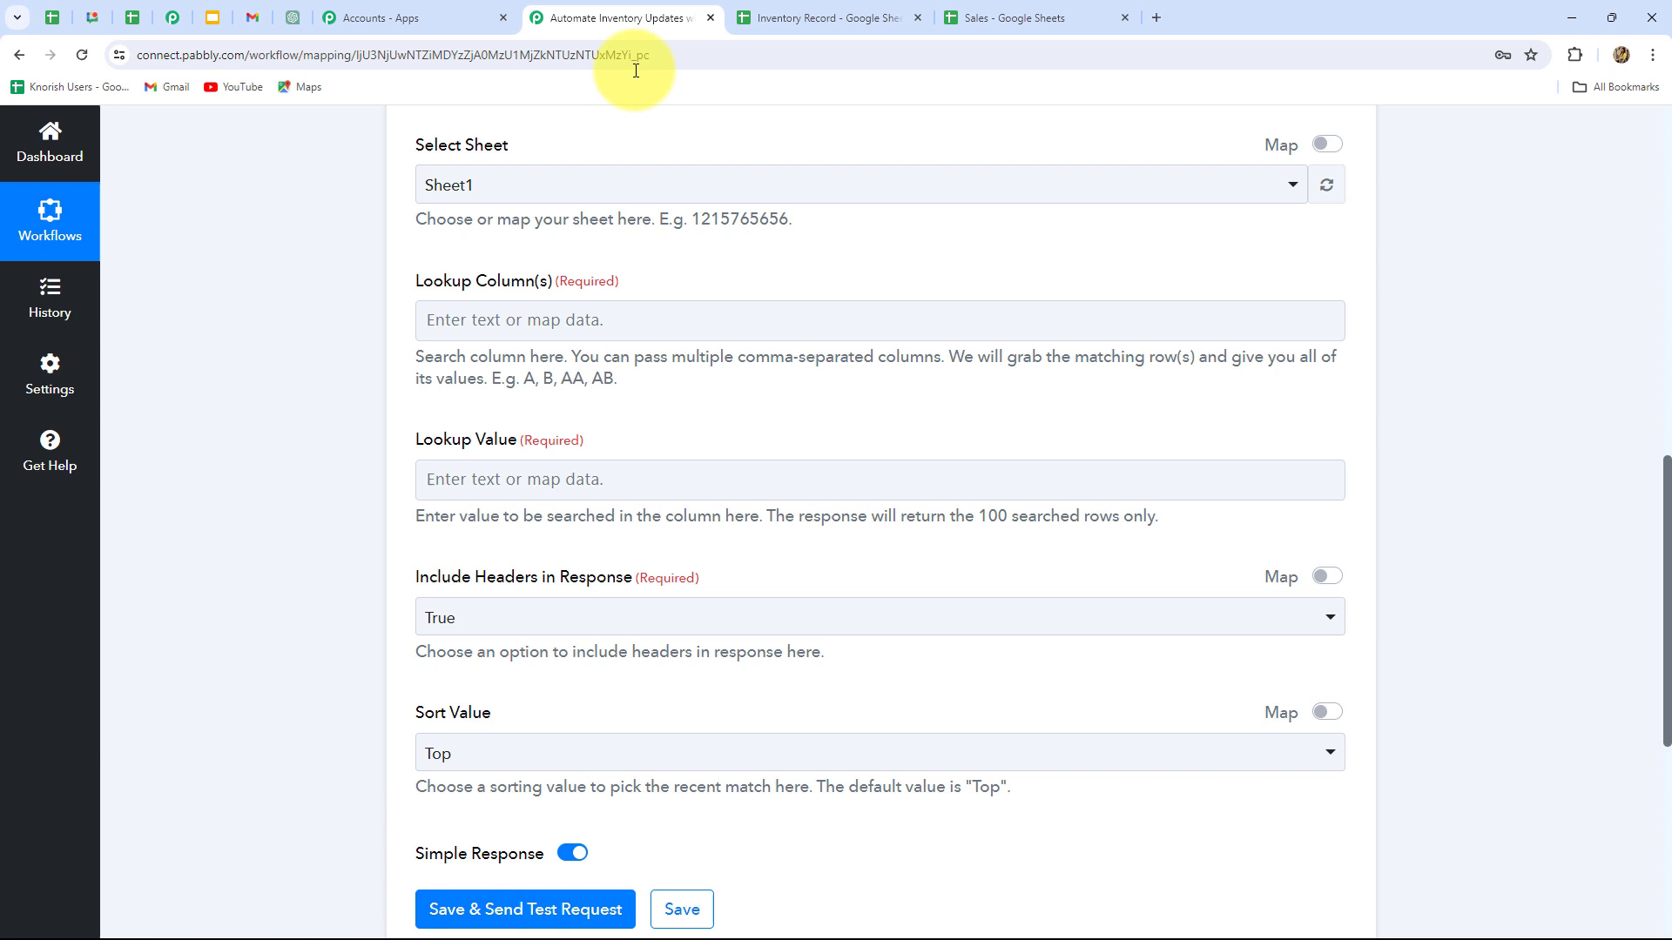
{"action": "left_click", "coordinate": [544, 323]}
{"action": "type", "text": "A"}
{"action": "key", "text": "Caps_Lock"}
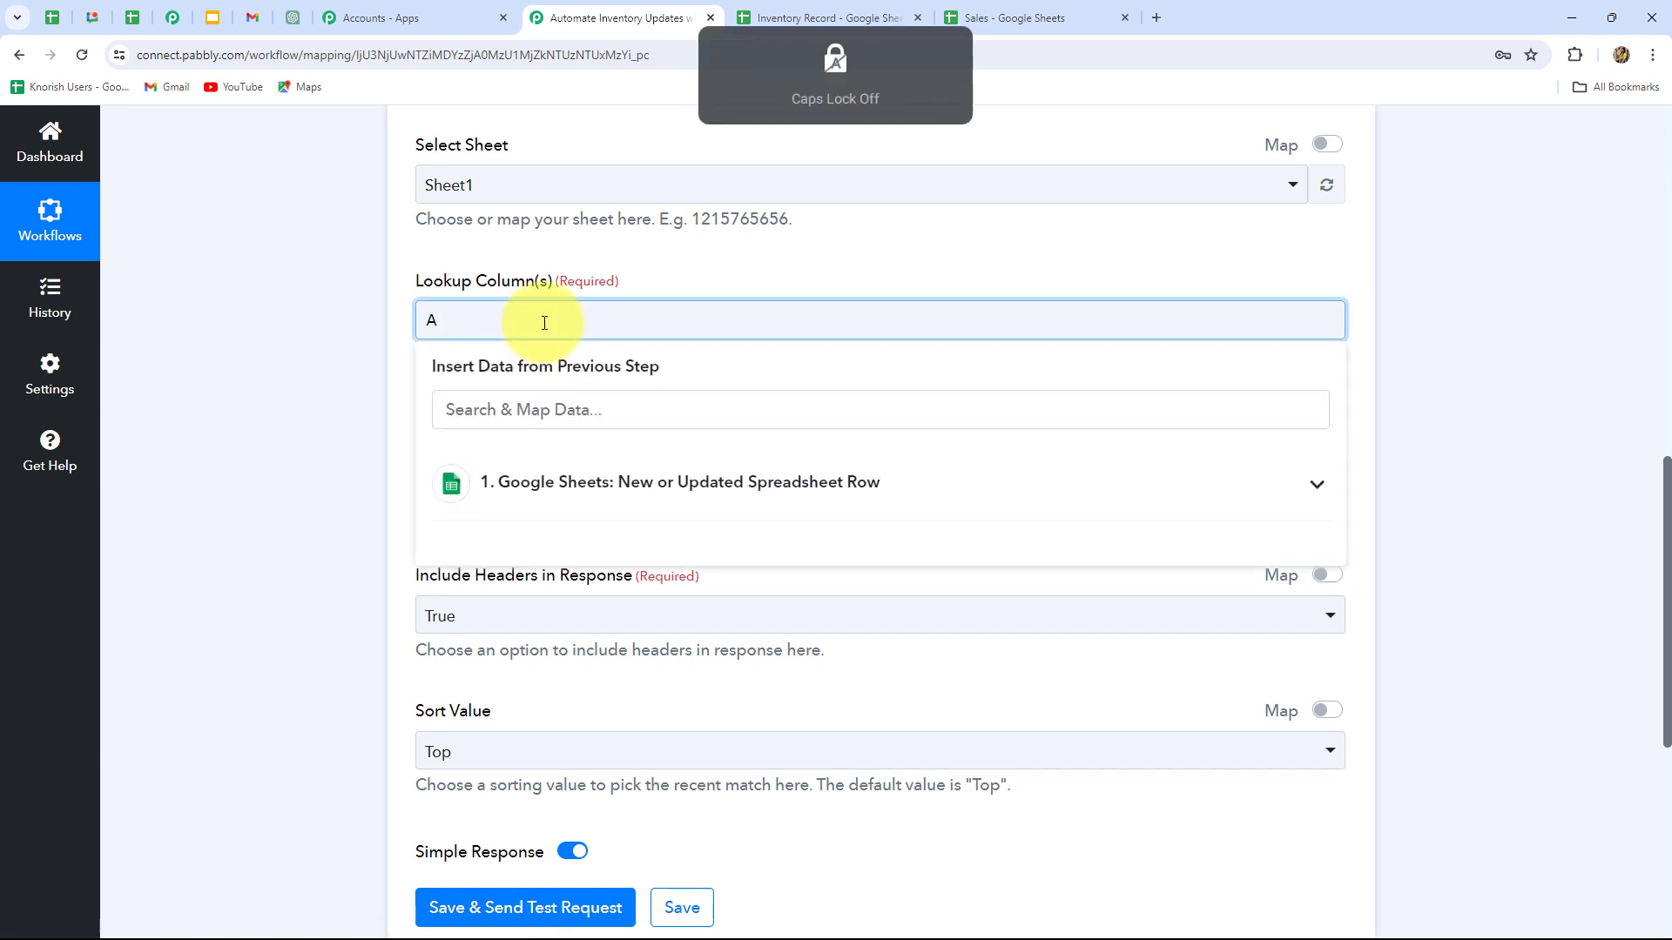
{"action": "left_click", "coordinate": [218, 398]}
Map the Product from the New or Updated Spreadsheet Row trigger as the lookup value.
{"action": "scroll", "coordinate": [464, 541], "scroll_direction": "down", "scroll_amount": 1}
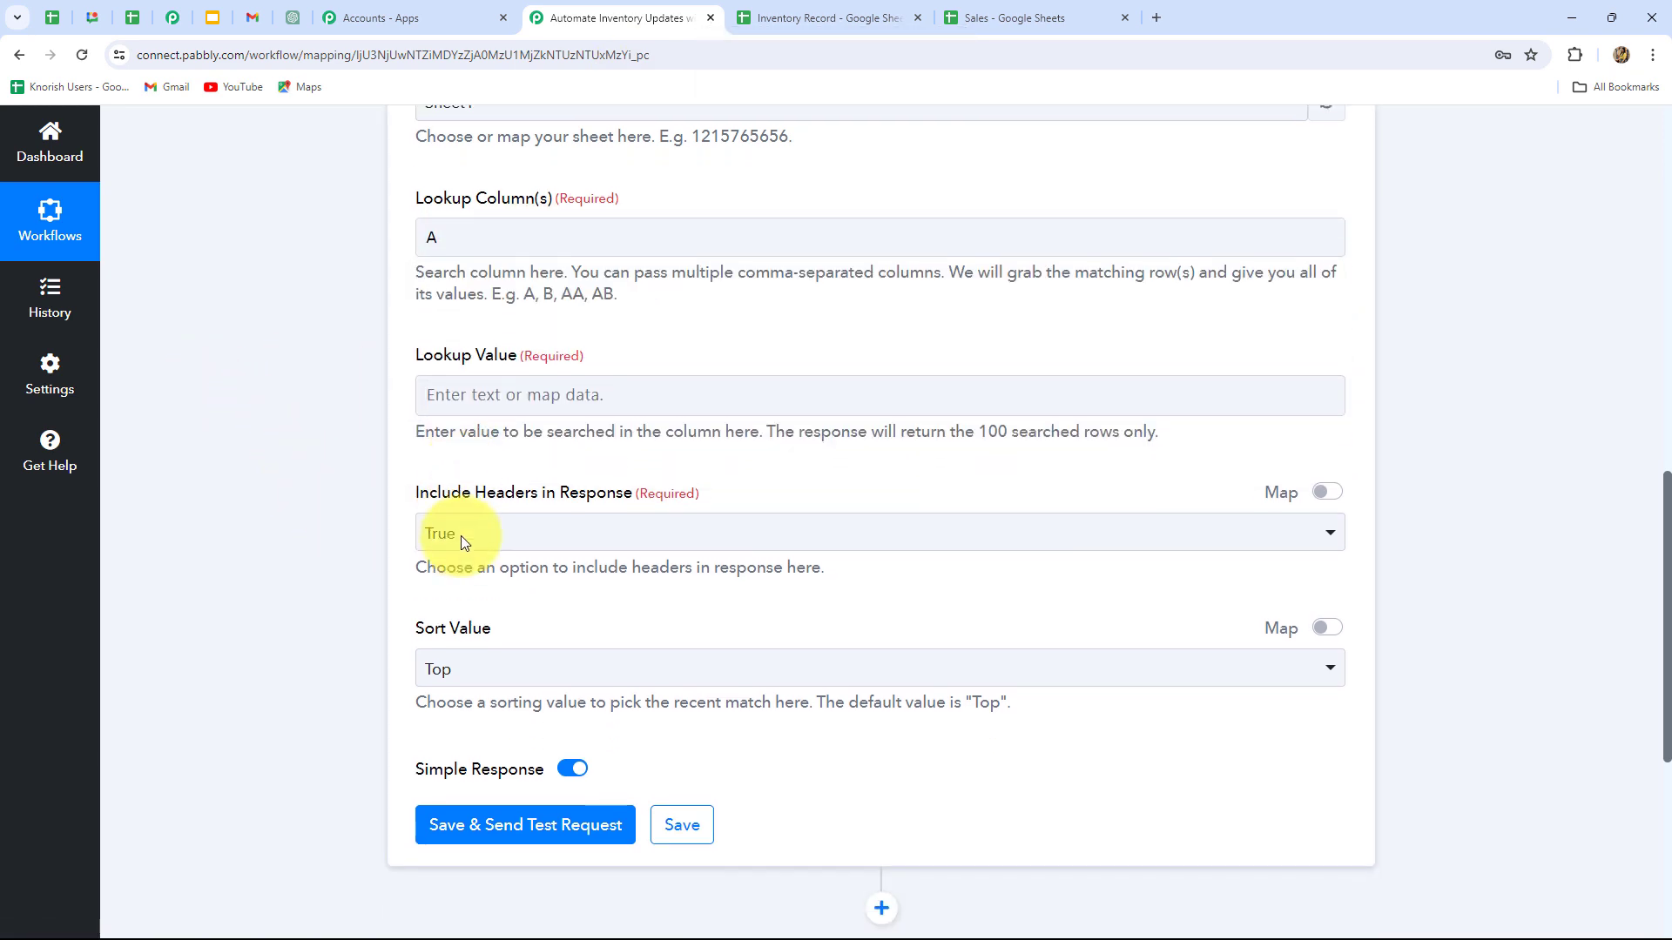
{"action": "left_click", "coordinate": [780, 8]}
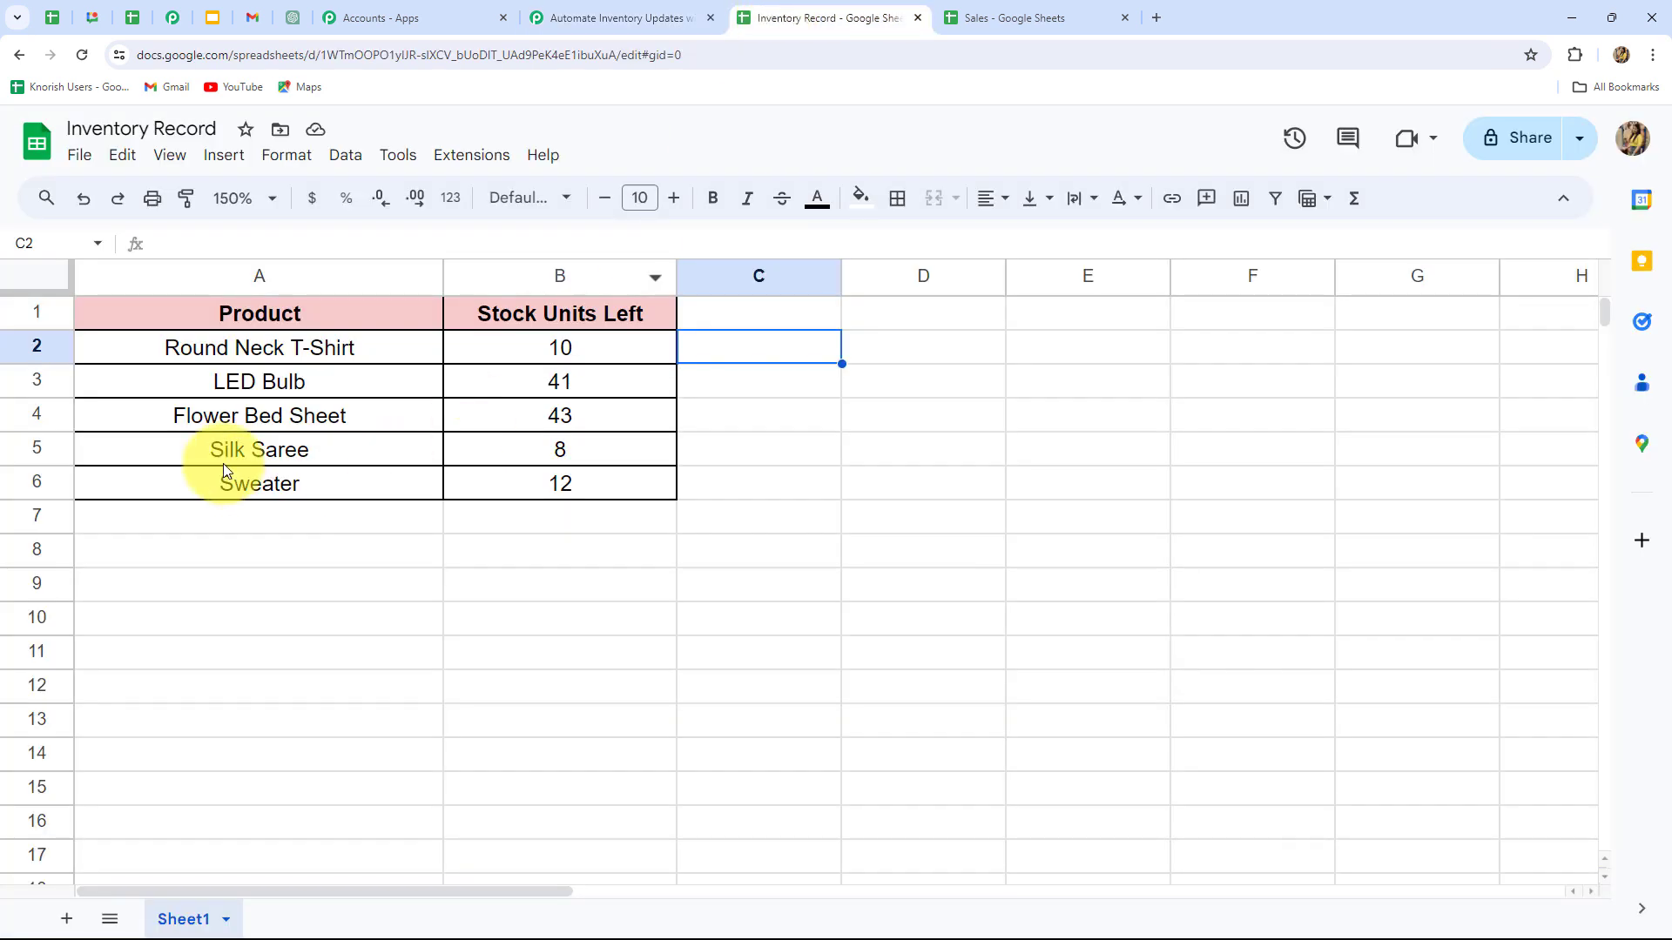
{"action": "left_click", "coordinate": [551, 17]}
{"action": "scroll", "coordinate": [500, 467], "scroll_direction": "down", "scroll_amount": 2}
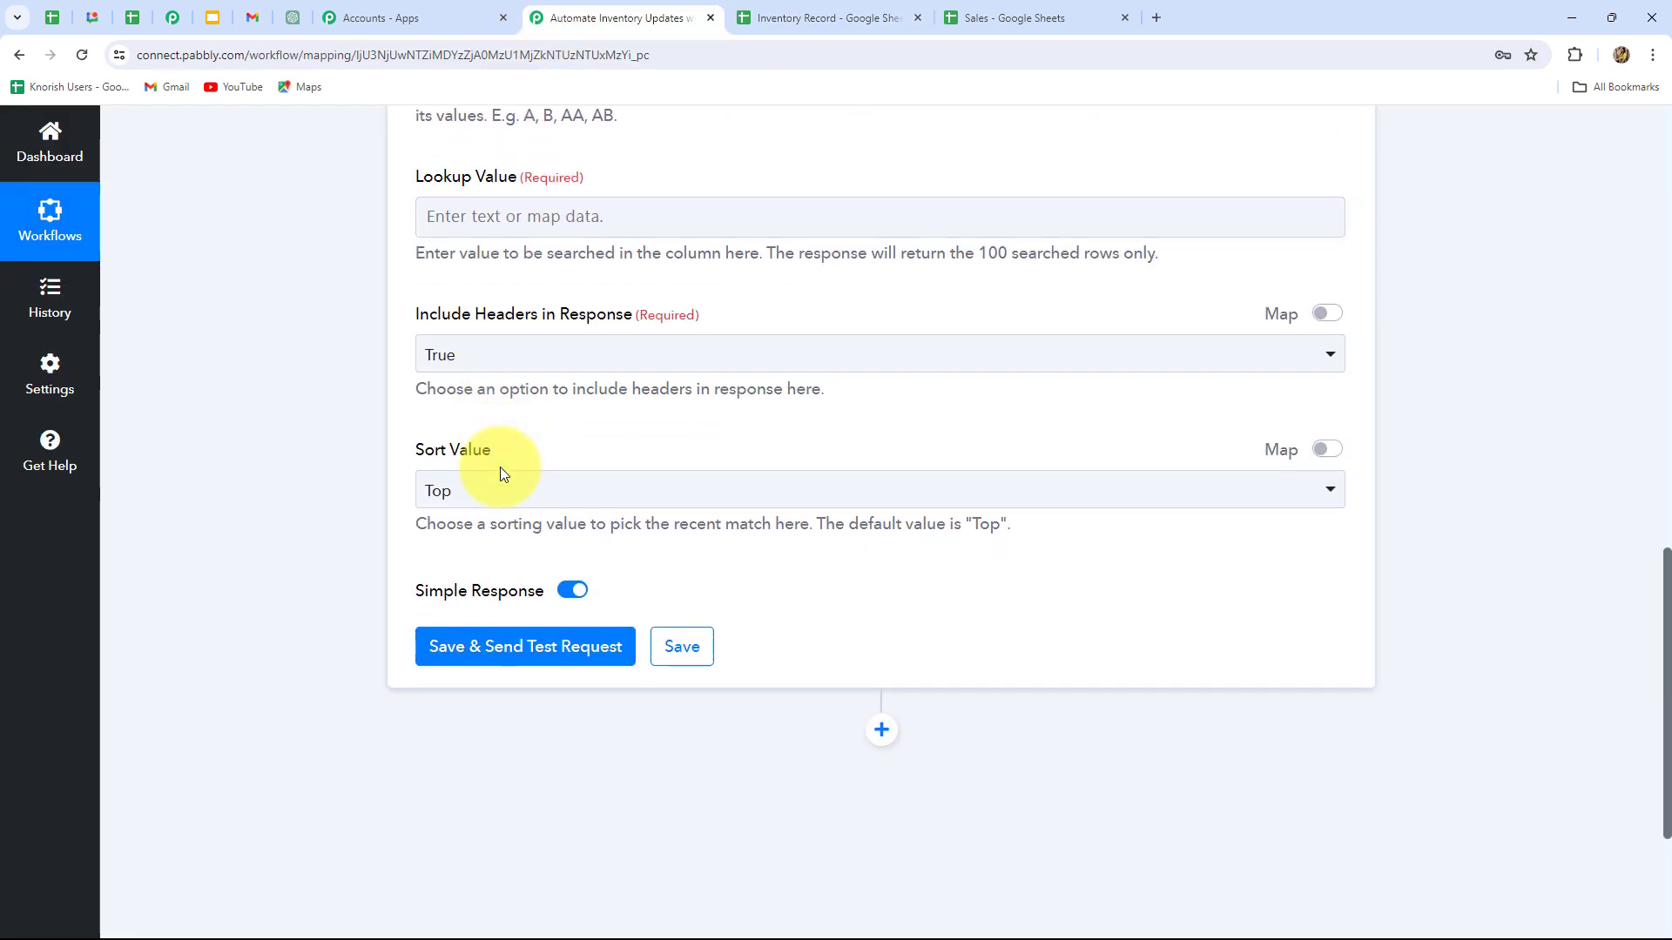
{"action": "left_click", "coordinate": [529, 214]}
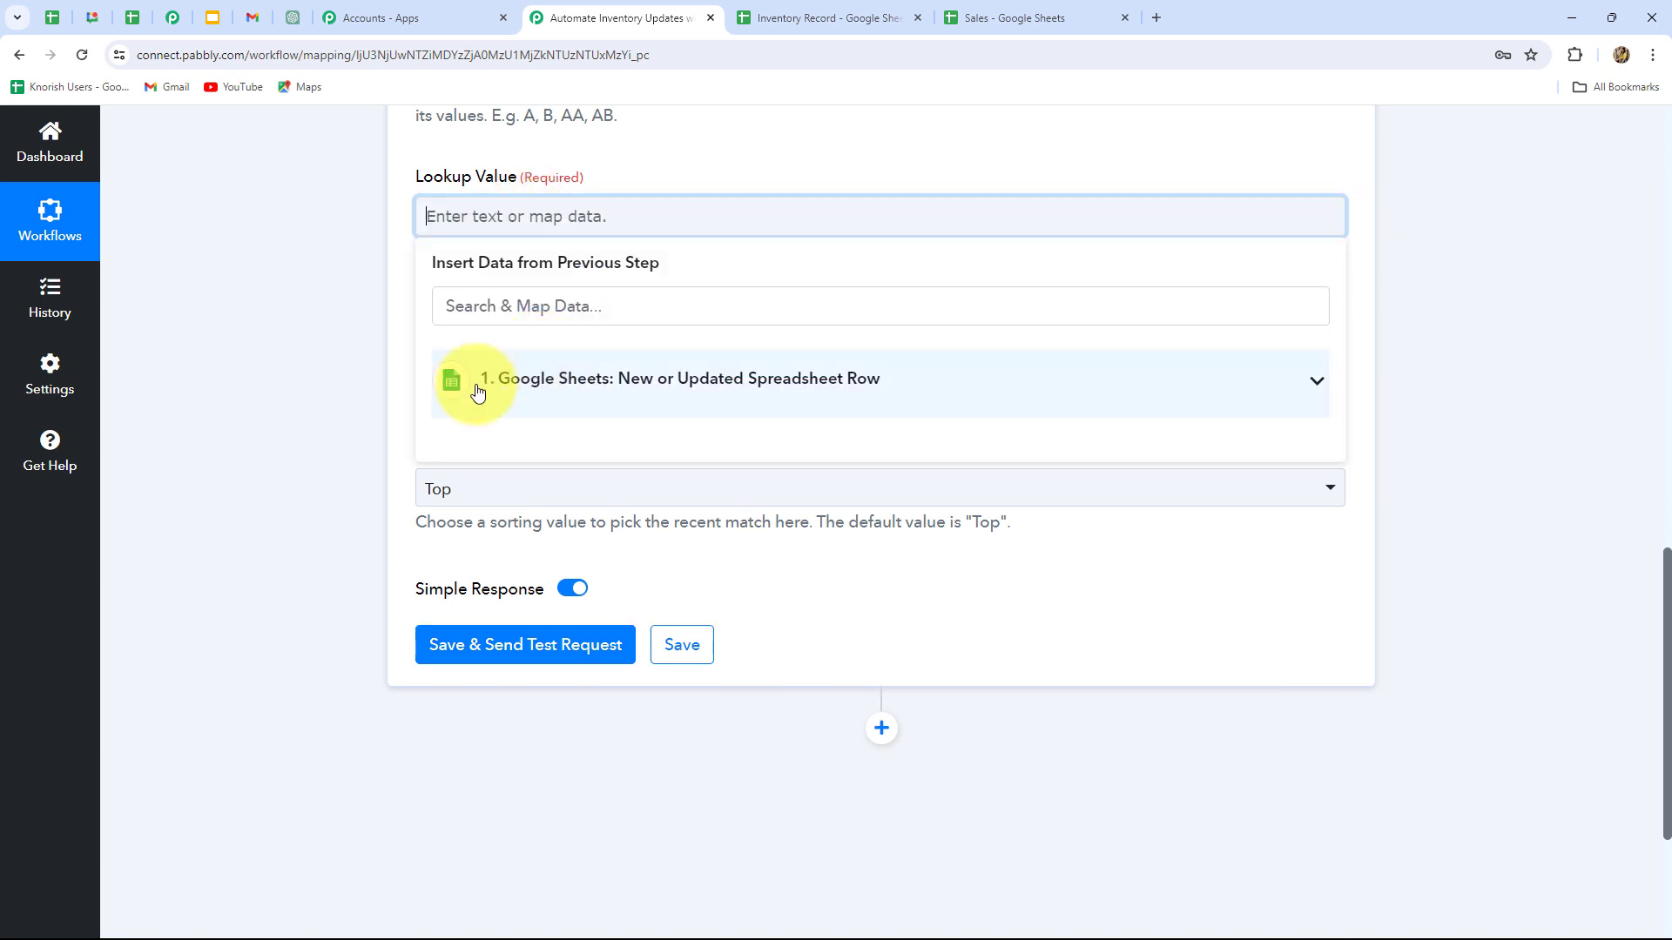
{"action": "left_click", "coordinate": [550, 389]}
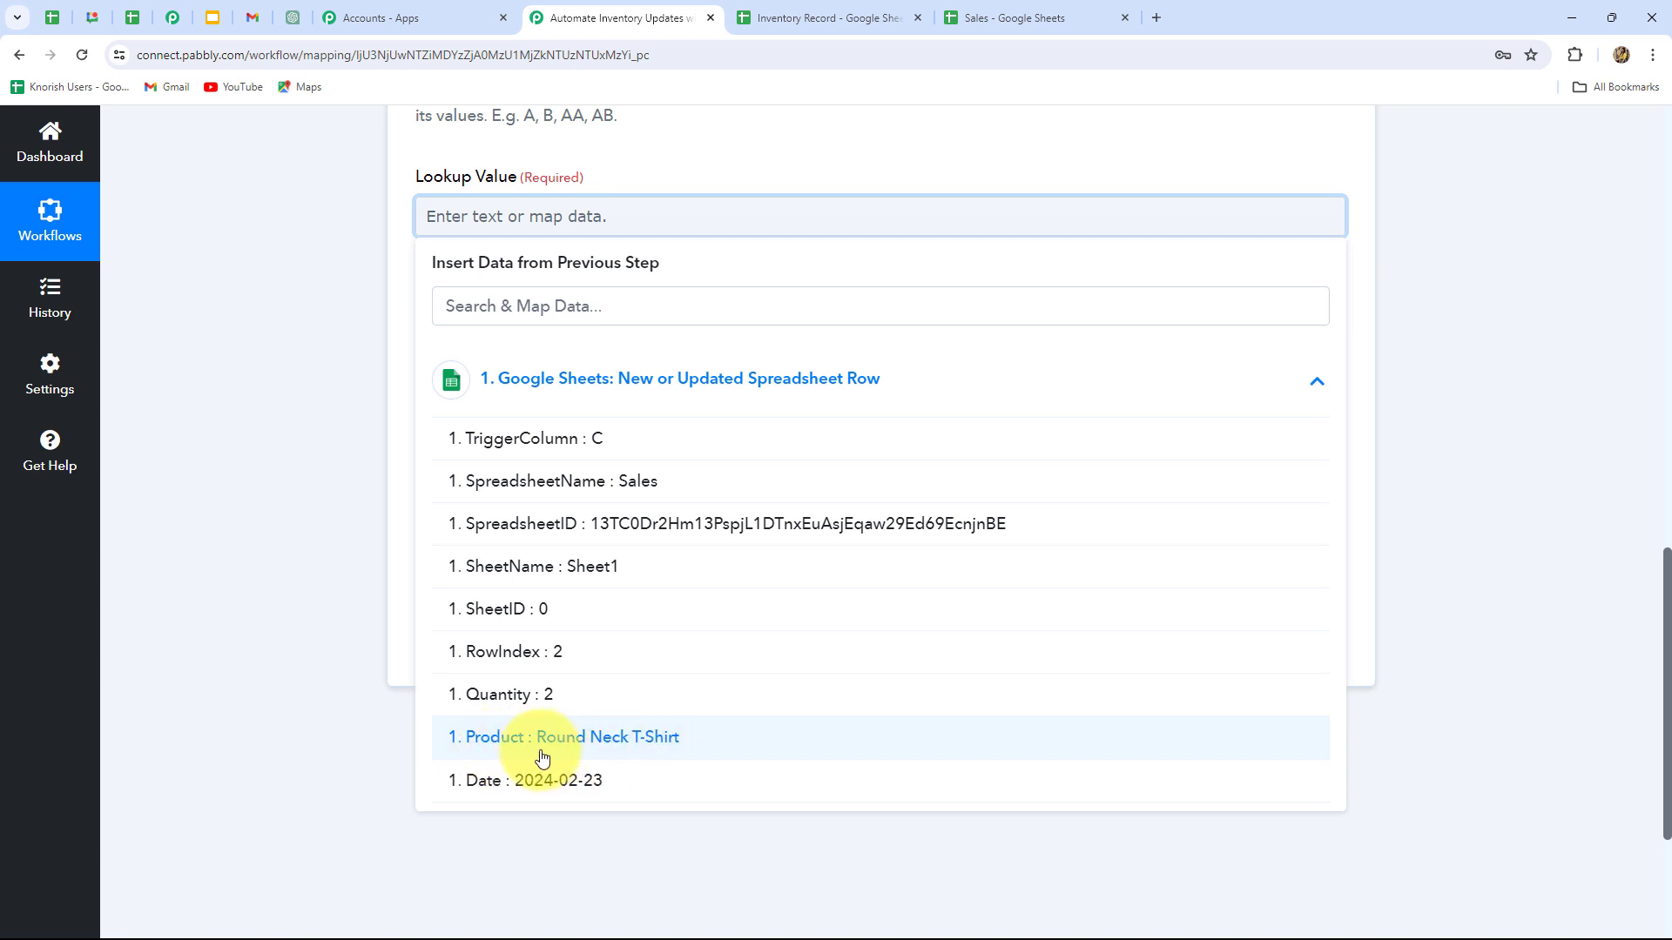
{"action": "left_click", "coordinate": [618, 745]}
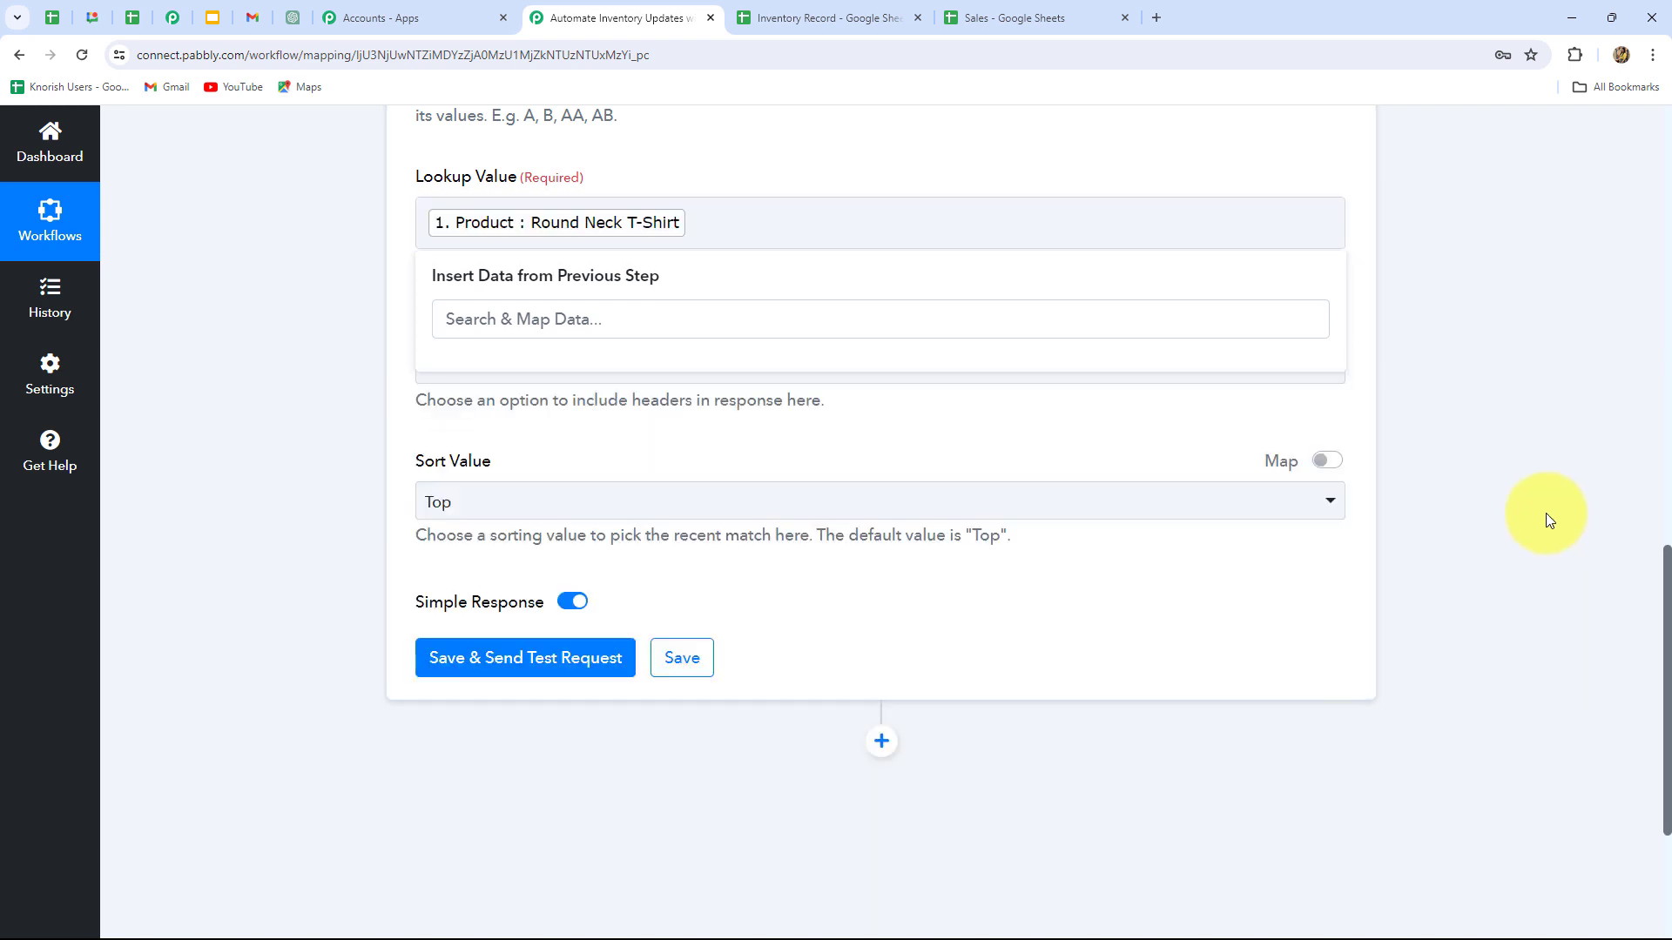
{"action": "left_click", "coordinate": [1545, 515]}
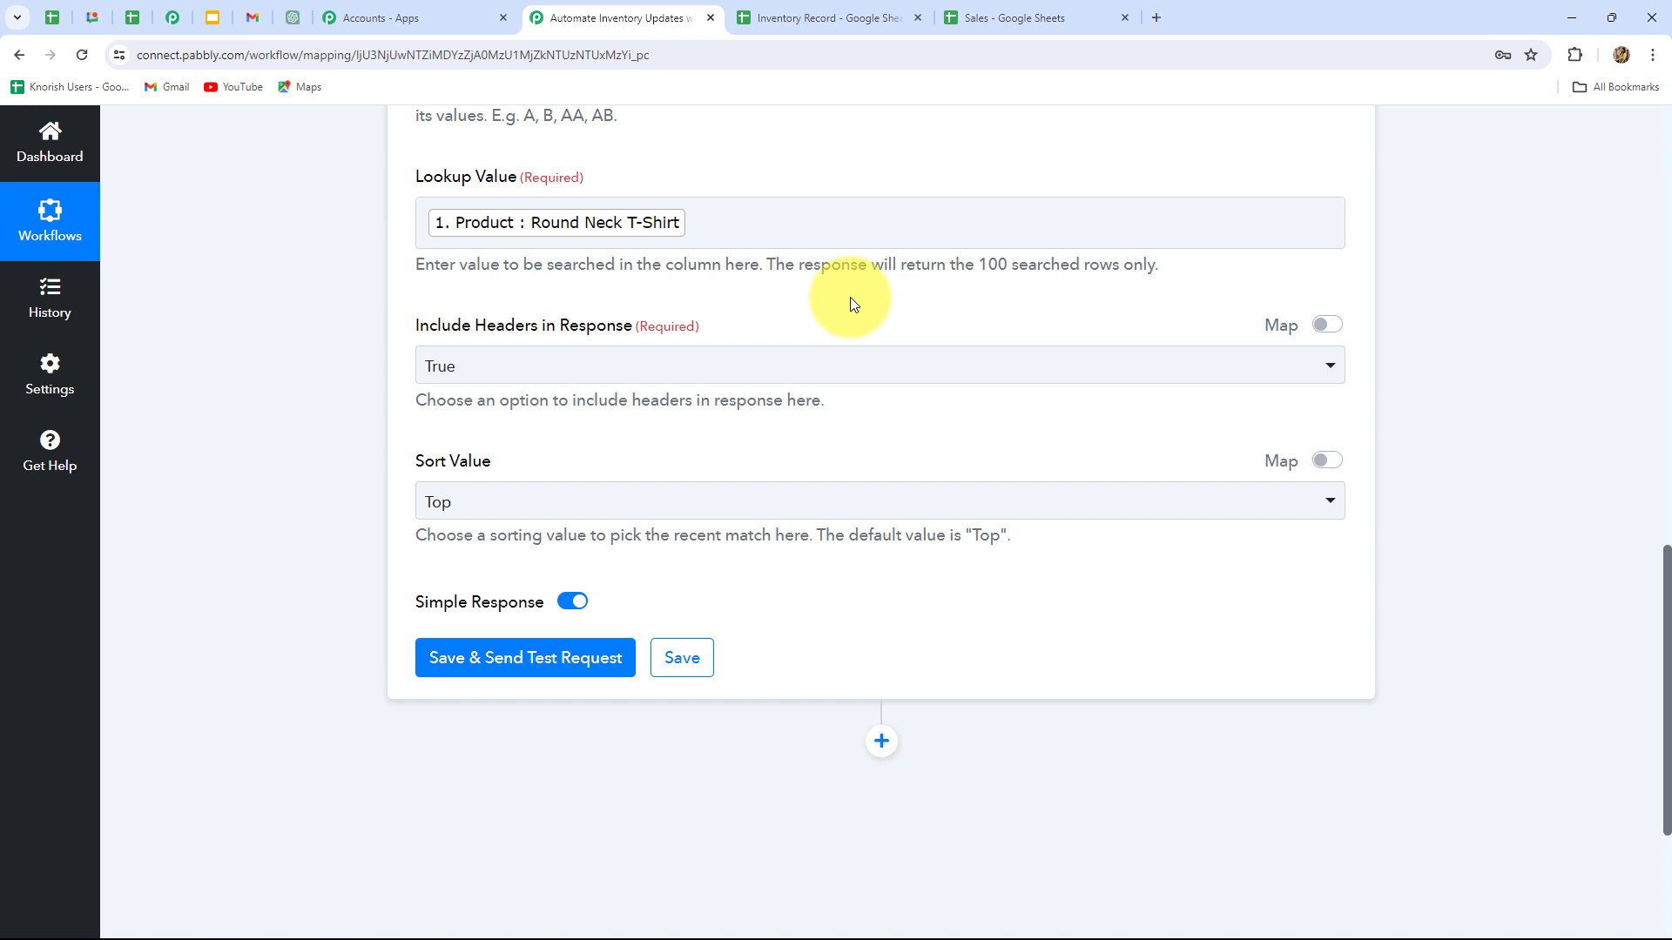
Review the header and sort options of the lookup, then save the step and send a test request.
{"action": "scroll", "coordinate": [838, 348], "scroll_direction": "down", "scroll_amount": 1}
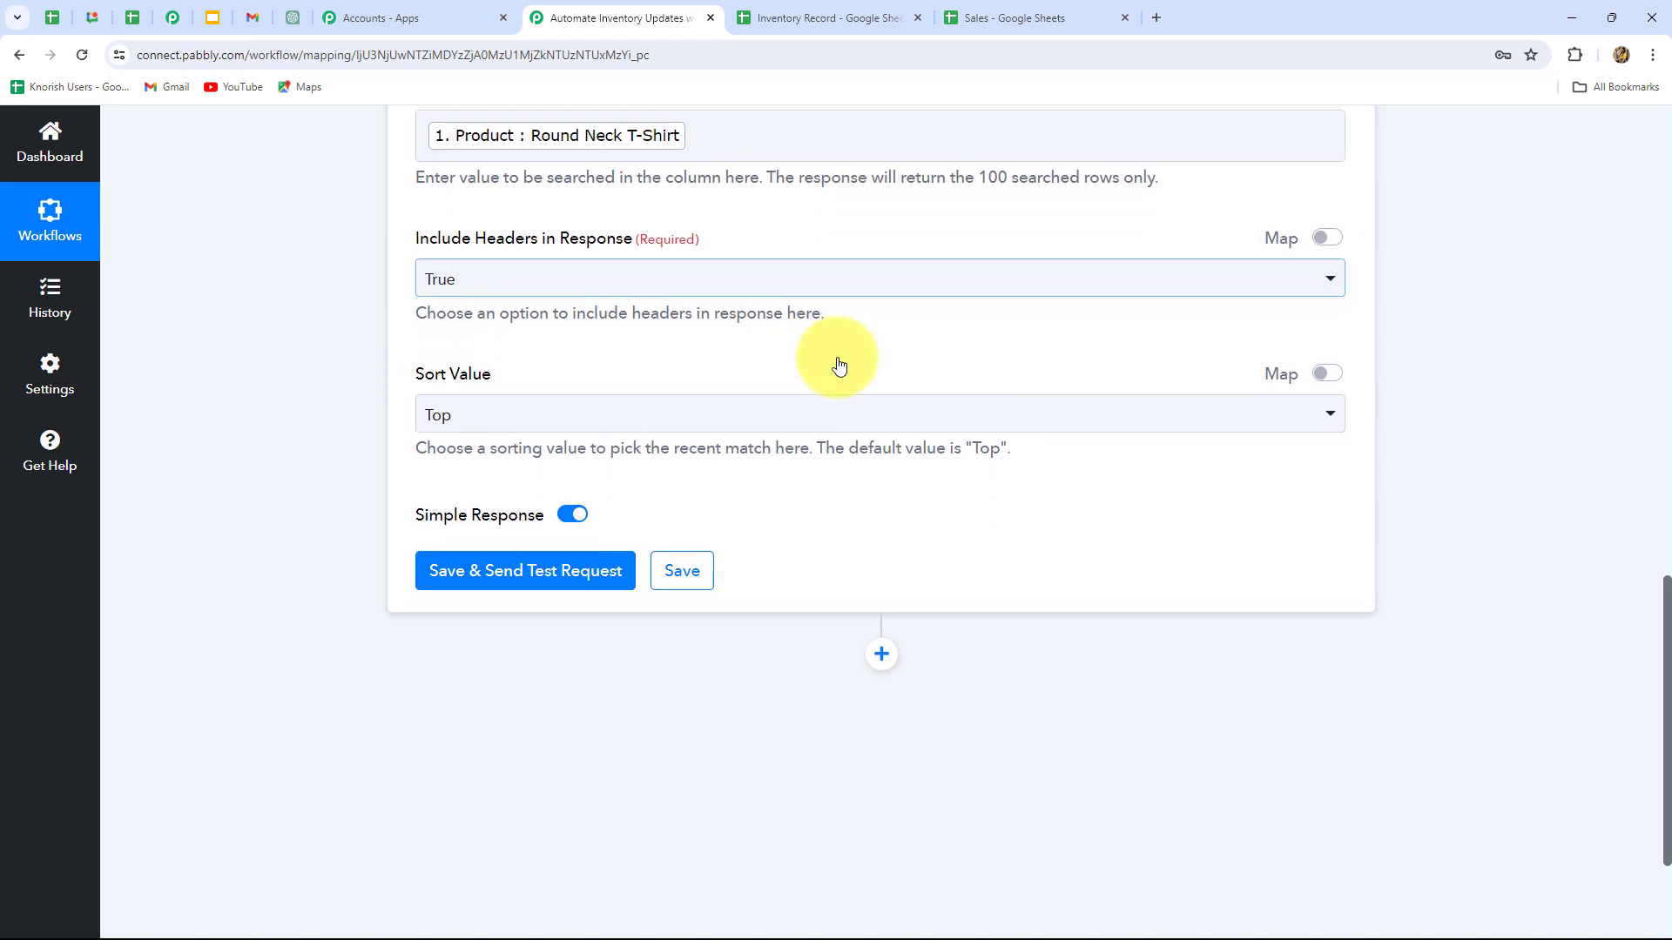
{"action": "scroll", "coordinate": [837, 357], "scroll_direction": "up", "scroll_amount": 2}
{"action": "scroll", "coordinate": [836, 348], "scroll_direction": "down", "scroll_amount": 3}
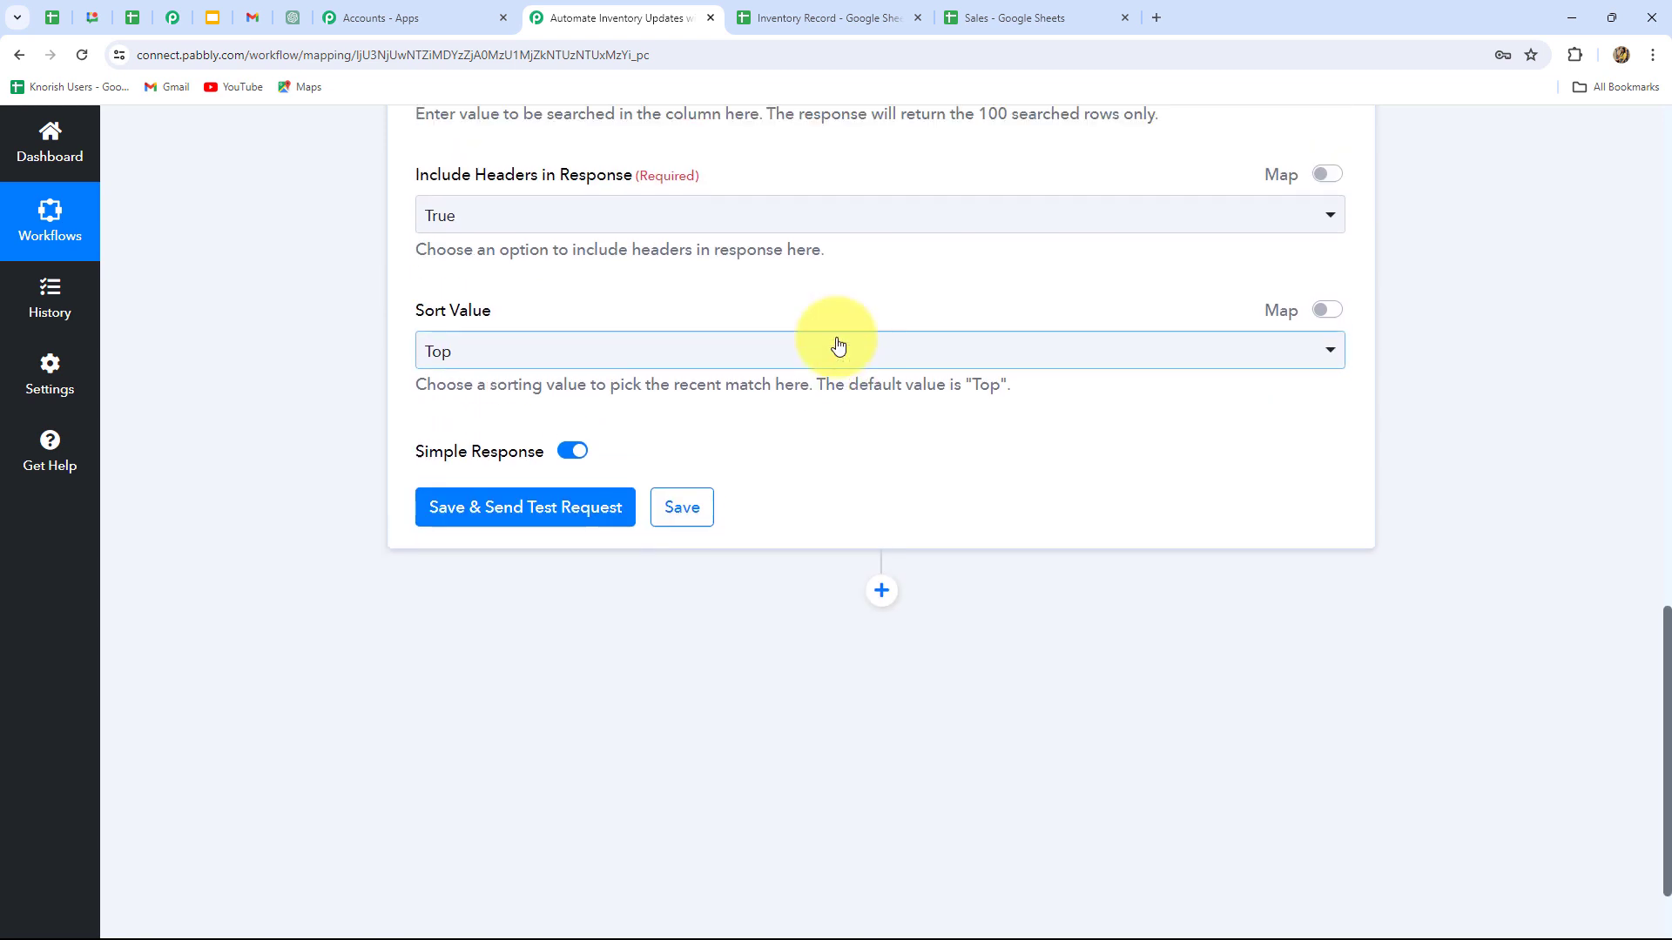
{"action": "scroll", "coordinate": [696, 331], "scroll_direction": "up", "scroll_amount": 3}
{"action": "scroll", "coordinate": [531, 376], "scroll_direction": "down", "scroll_amount": 4}
{"action": "scroll", "coordinate": [531, 370], "scroll_direction": "up", "scroll_amount": 2}
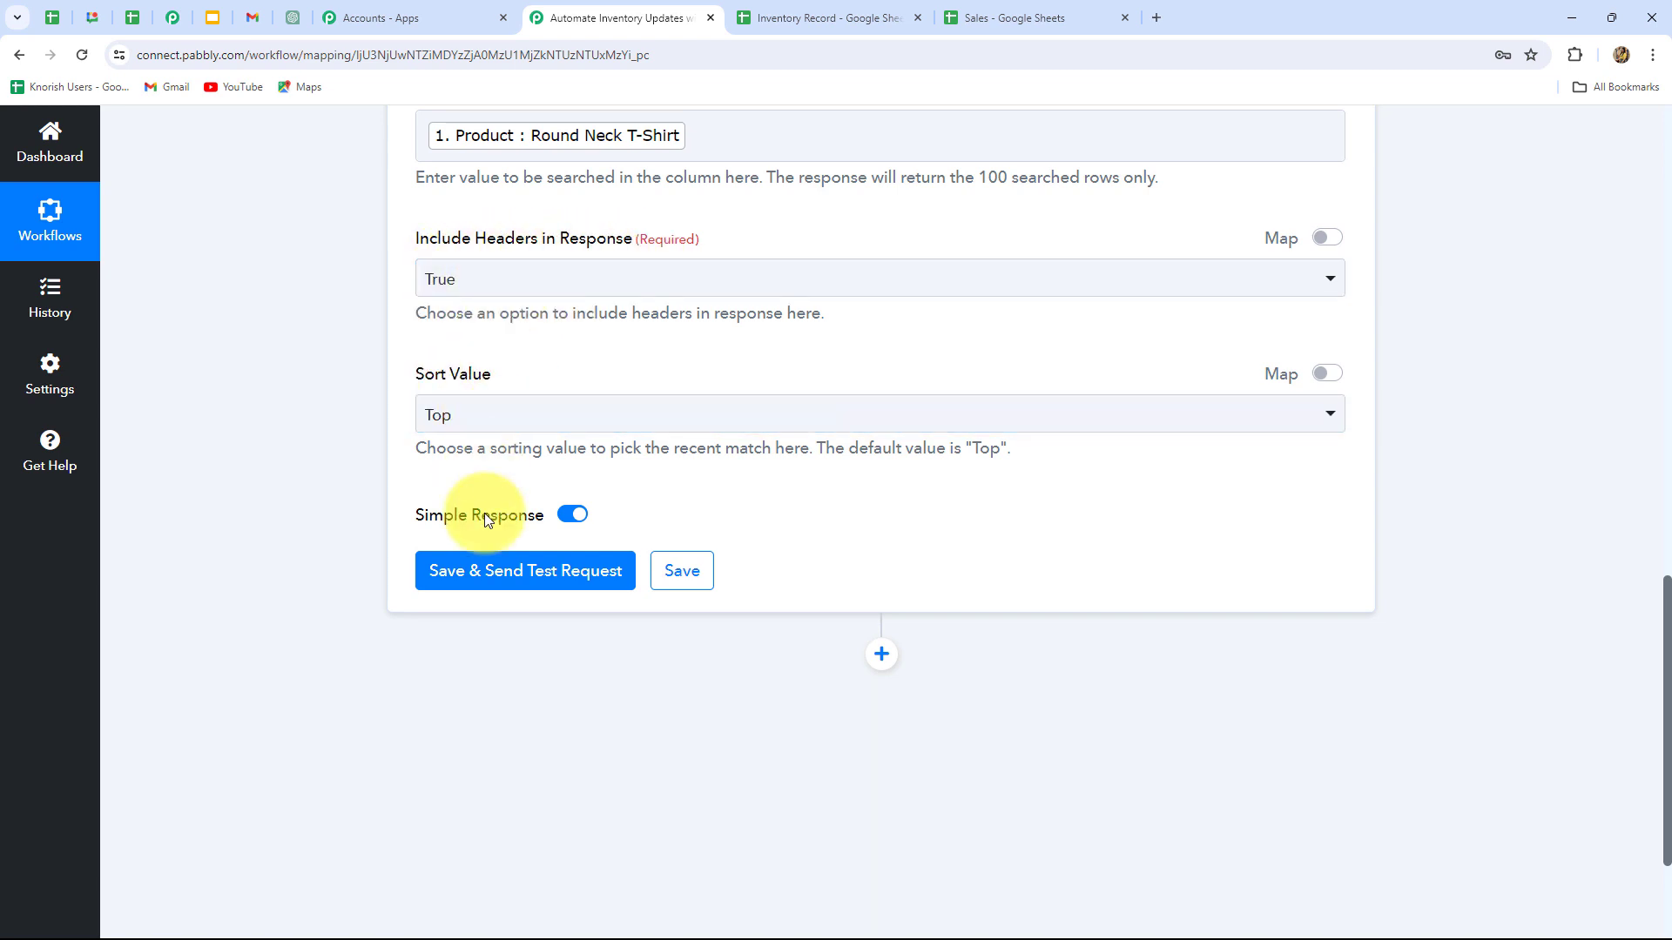
{"action": "left_click", "coordinate": [500, 598]}
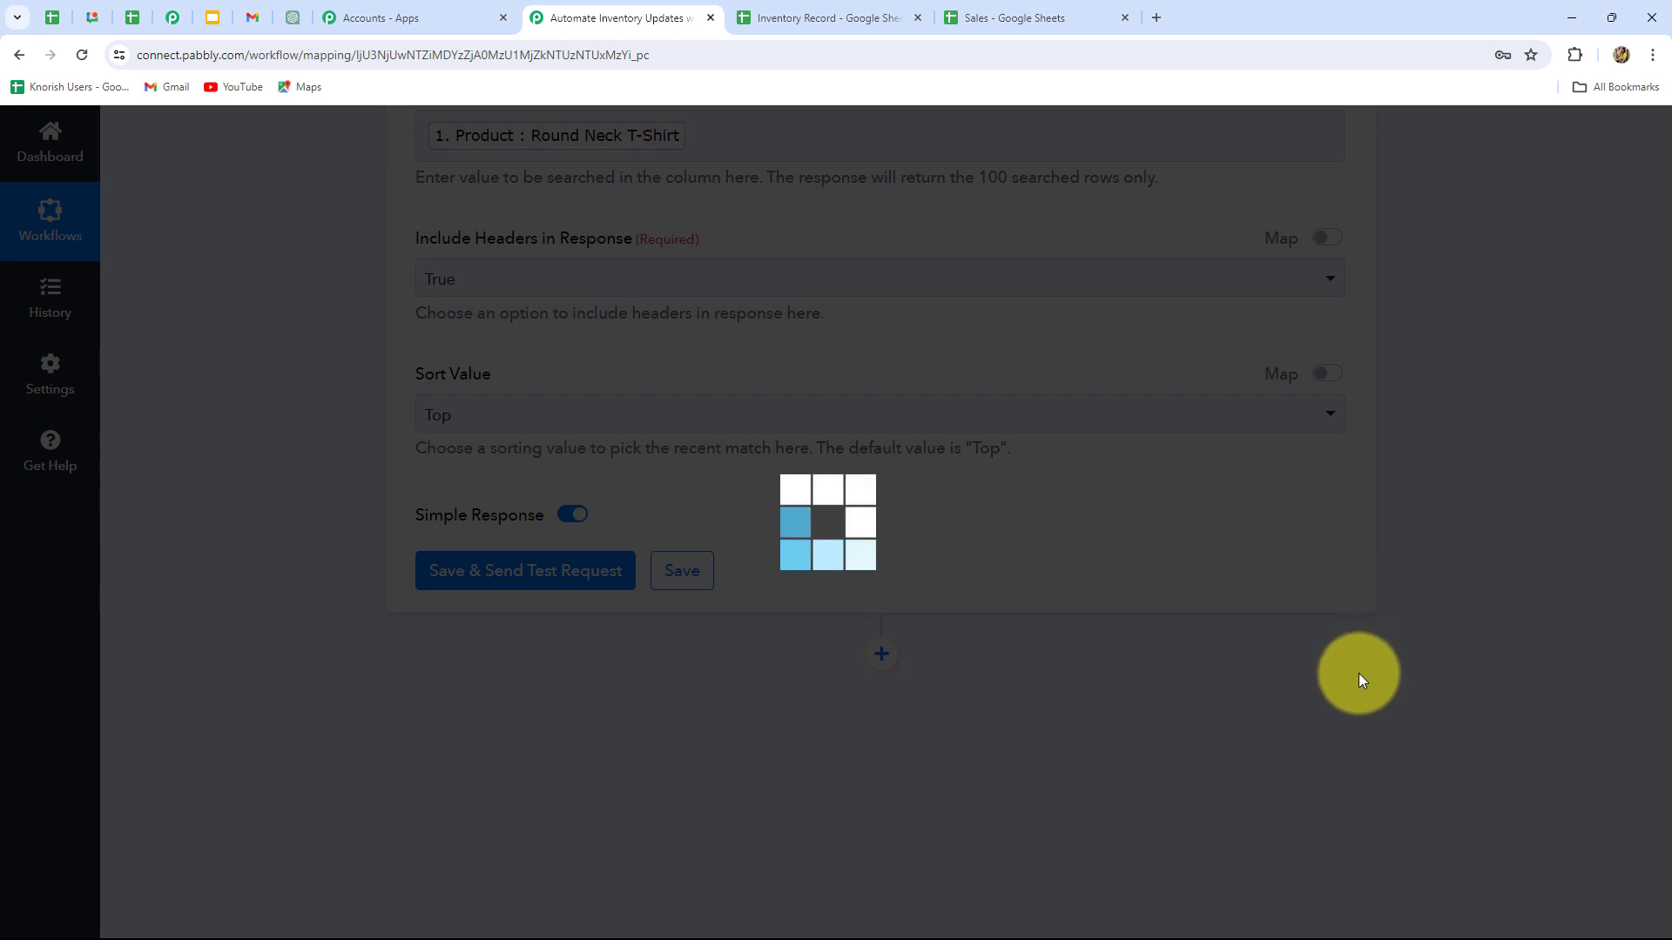
Compare the lookup response's row index, product and stock units left with the Inventory Record spreadsheet.
{"action": "scroll", "coordinate": [1554, 579], "scroll_direction": "down", "scroll_amount": 4}
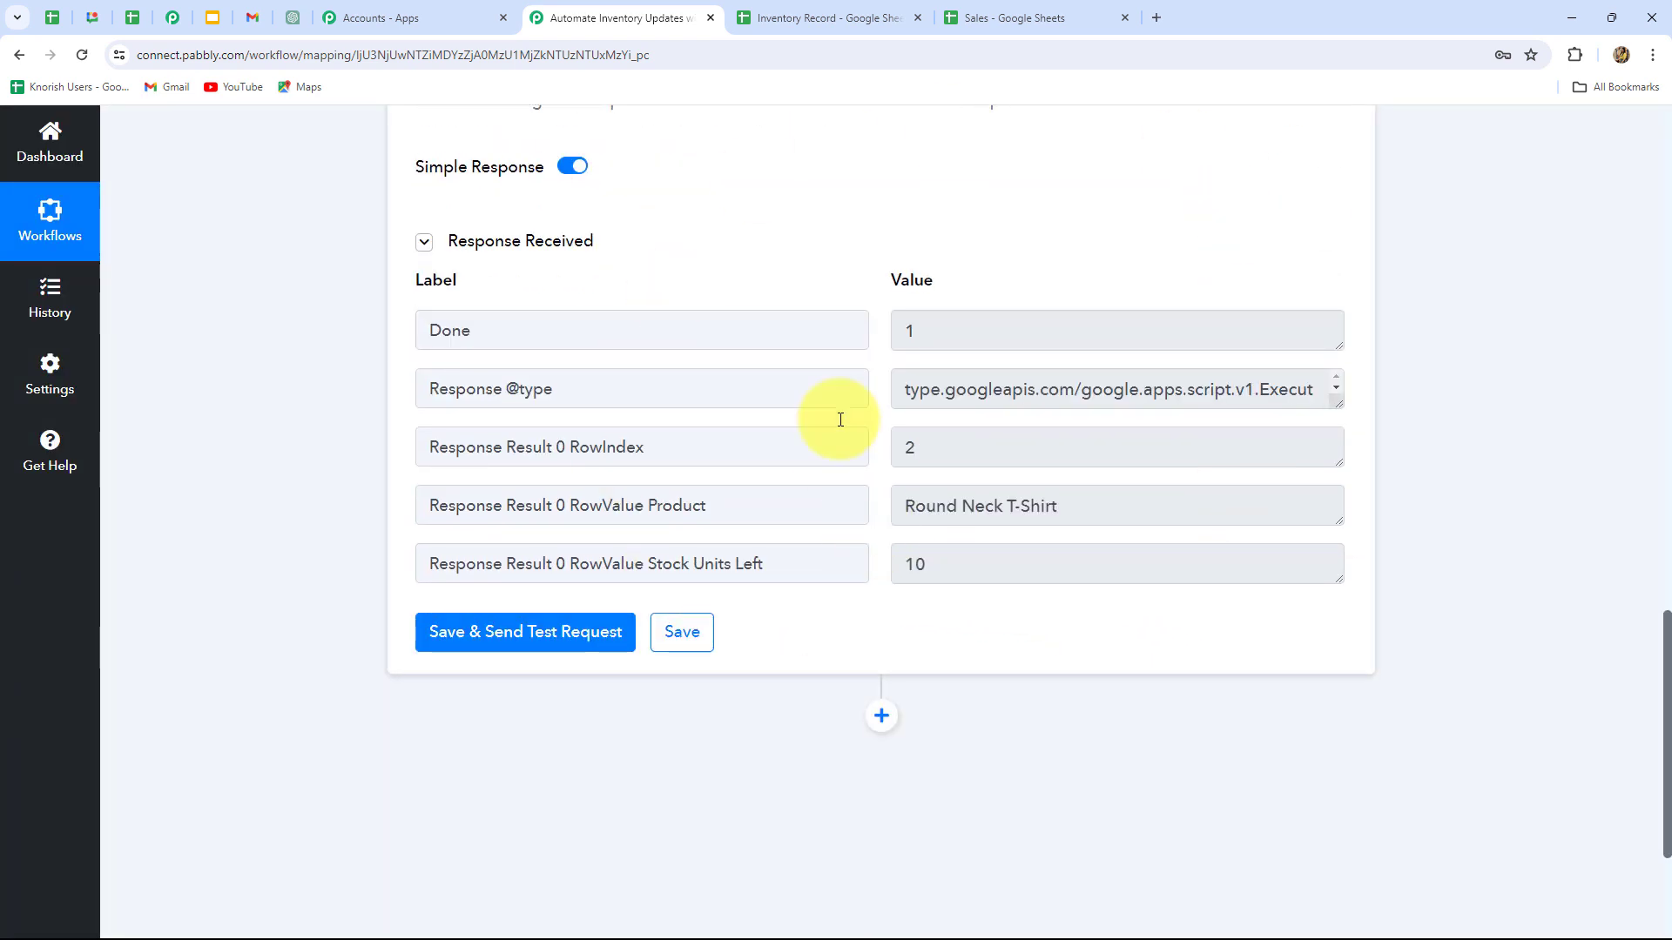
{"action": "left_click_drag", "start_coordinate": [1079, 509], "coordinate": [858, 508]}
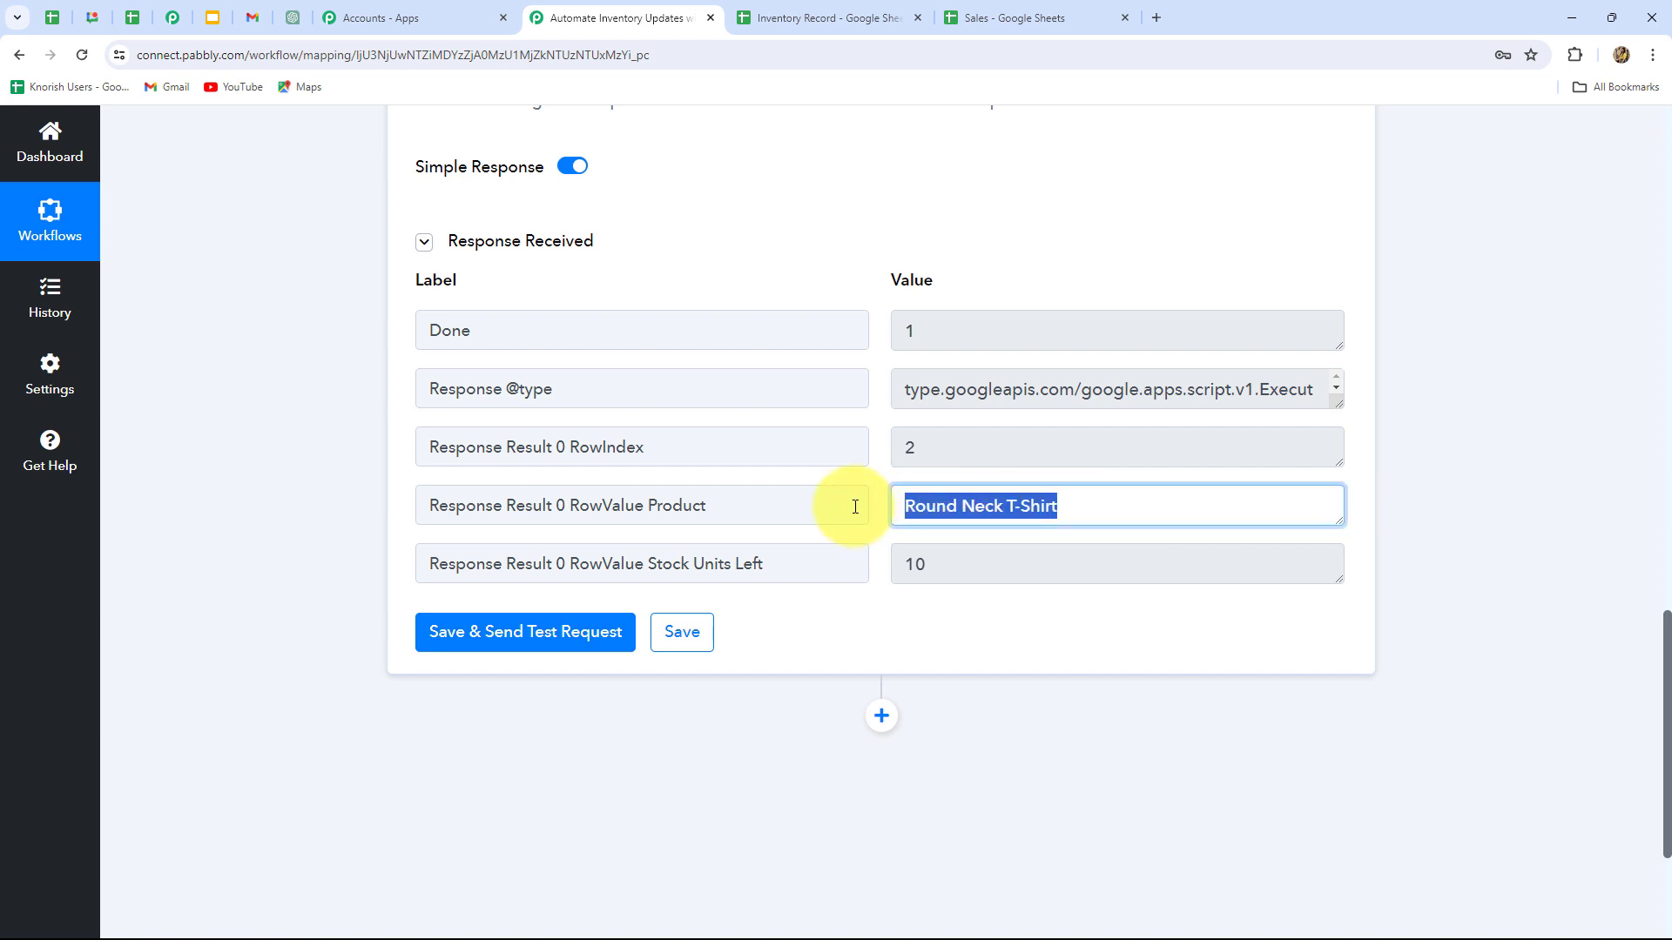
{"action": "left_click", "coordinate": [831, 17]}
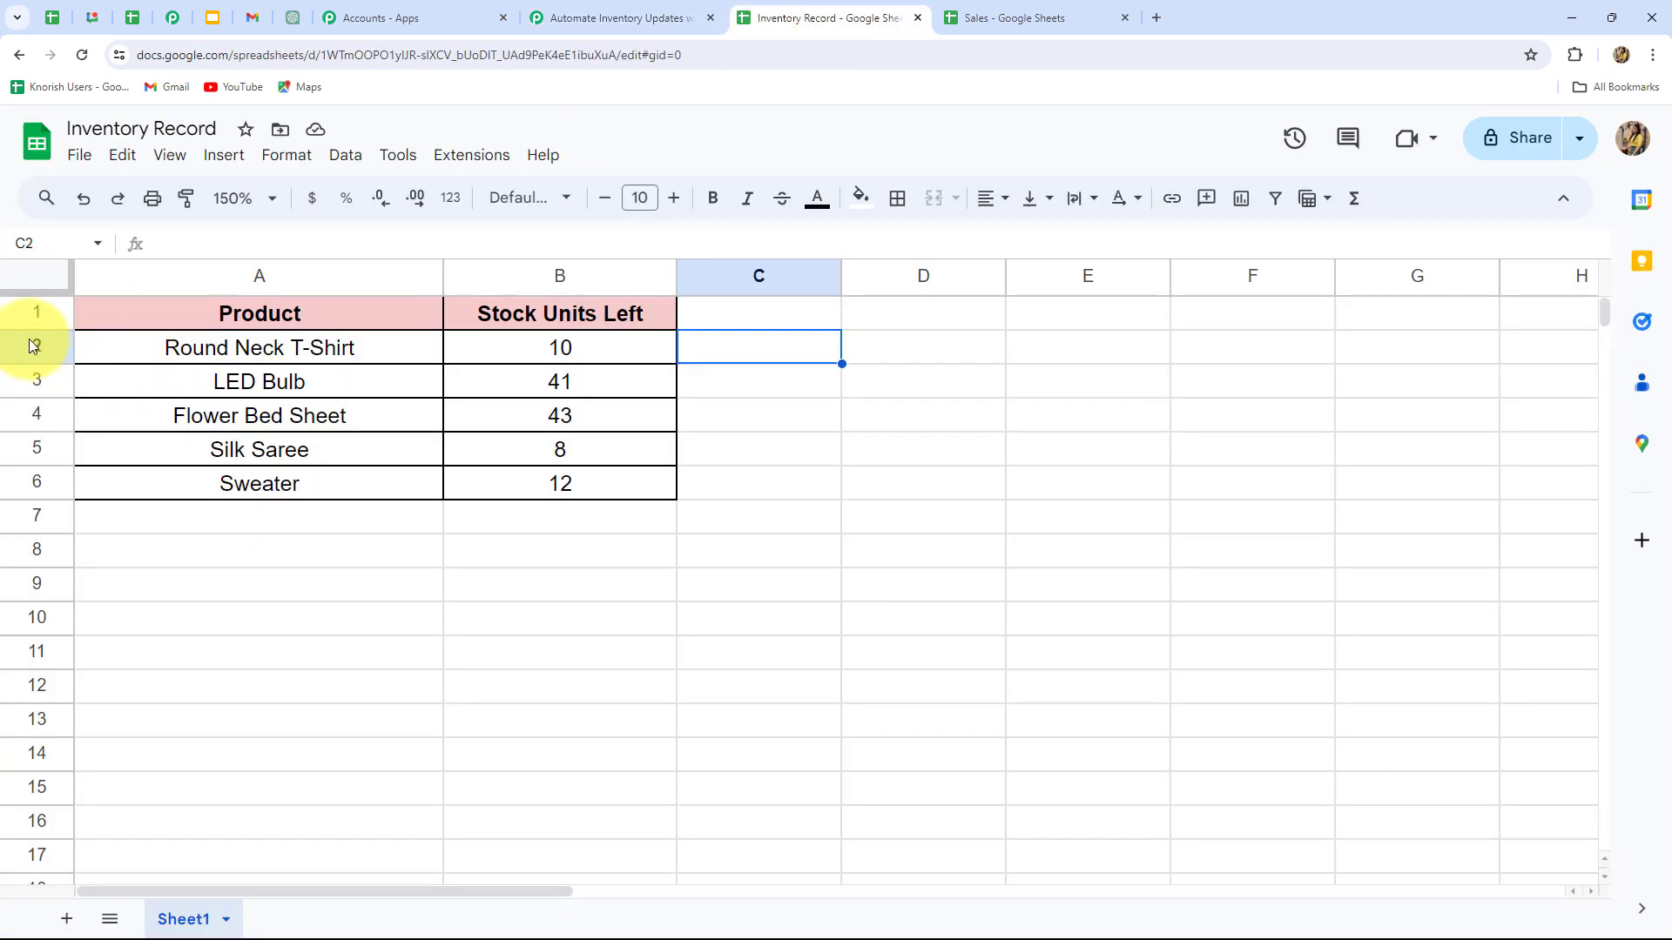
{"action": "left_click", "coordinate": [609, 17]}
{"action": "left_click_drag", "start_coordinate": [967, 565], "coordinate": [884, 599]}
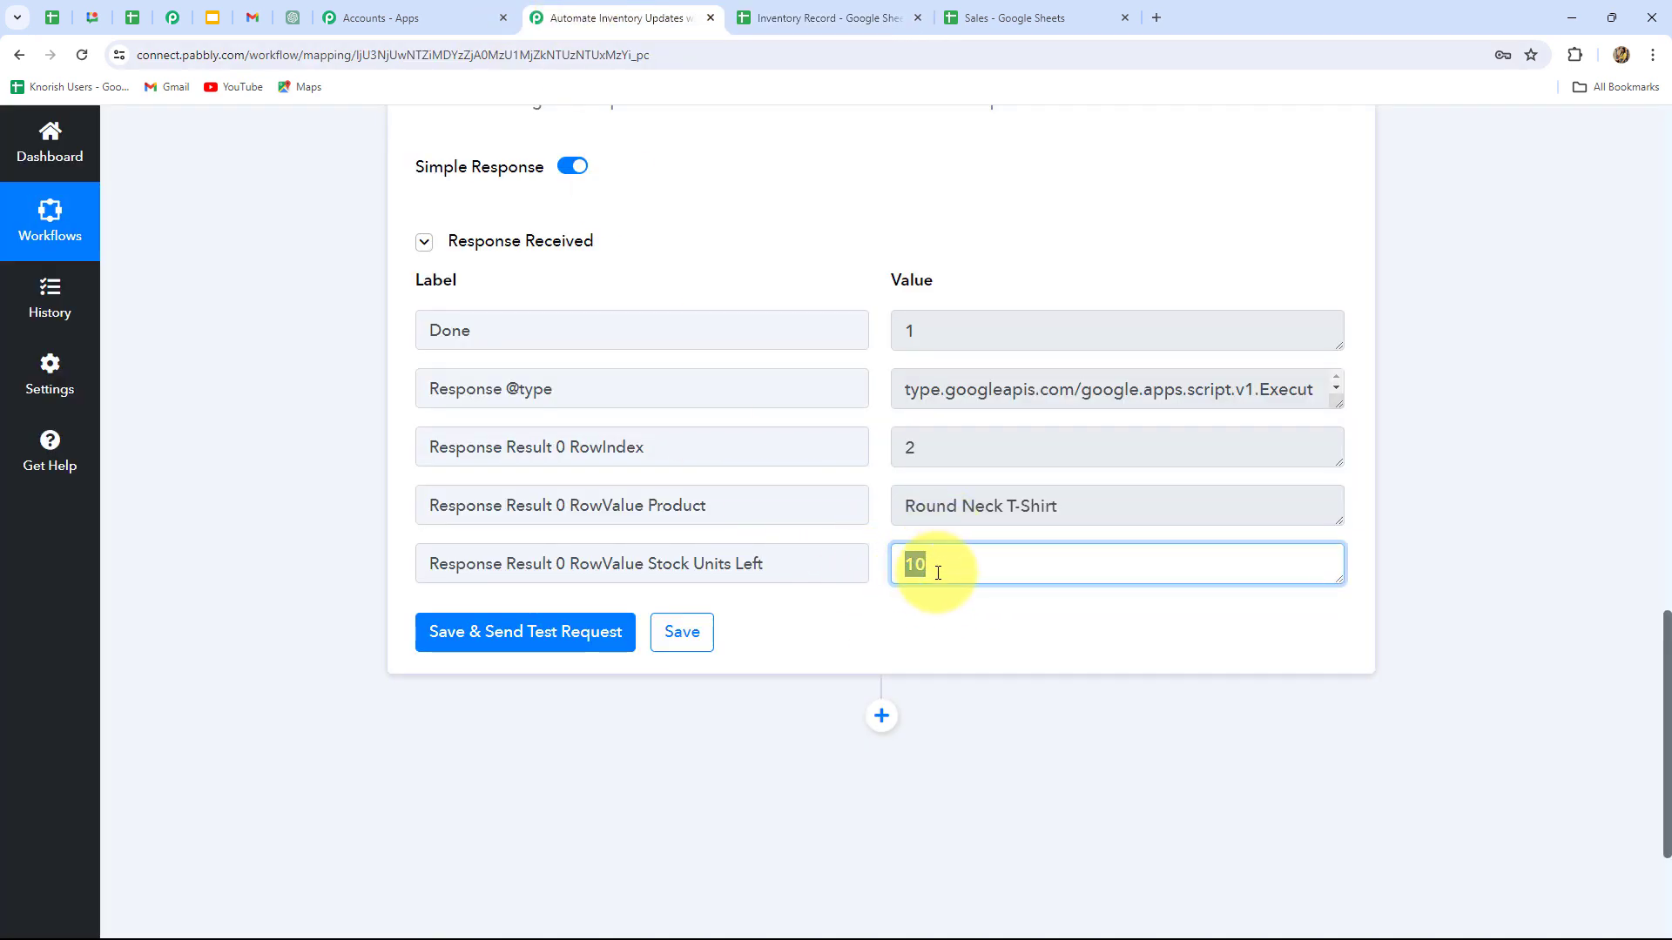
{"action": "left_click", "coordinate": [1460, 489]}
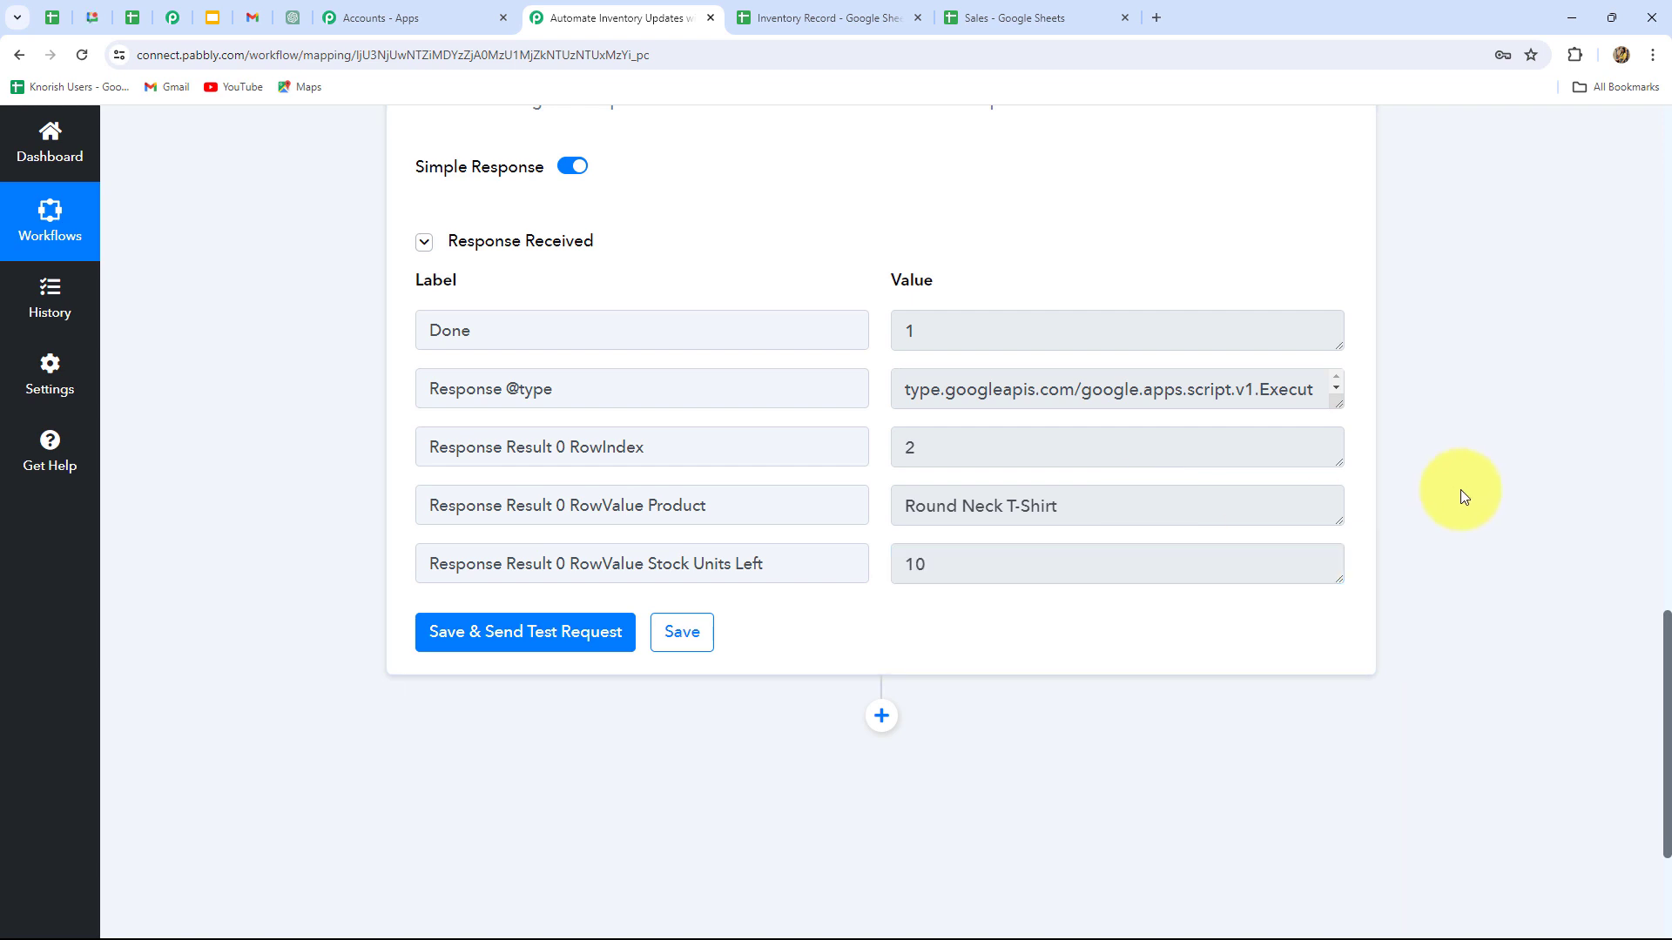
{"action": "scroll", "coordinate": [1460, 489], "scroll_direction": "down", "scroll_amount": 3}
{"action": "scroll", "coordinate": [1041, 253], "scroll_direction": "up", "scroll_amount": 3}
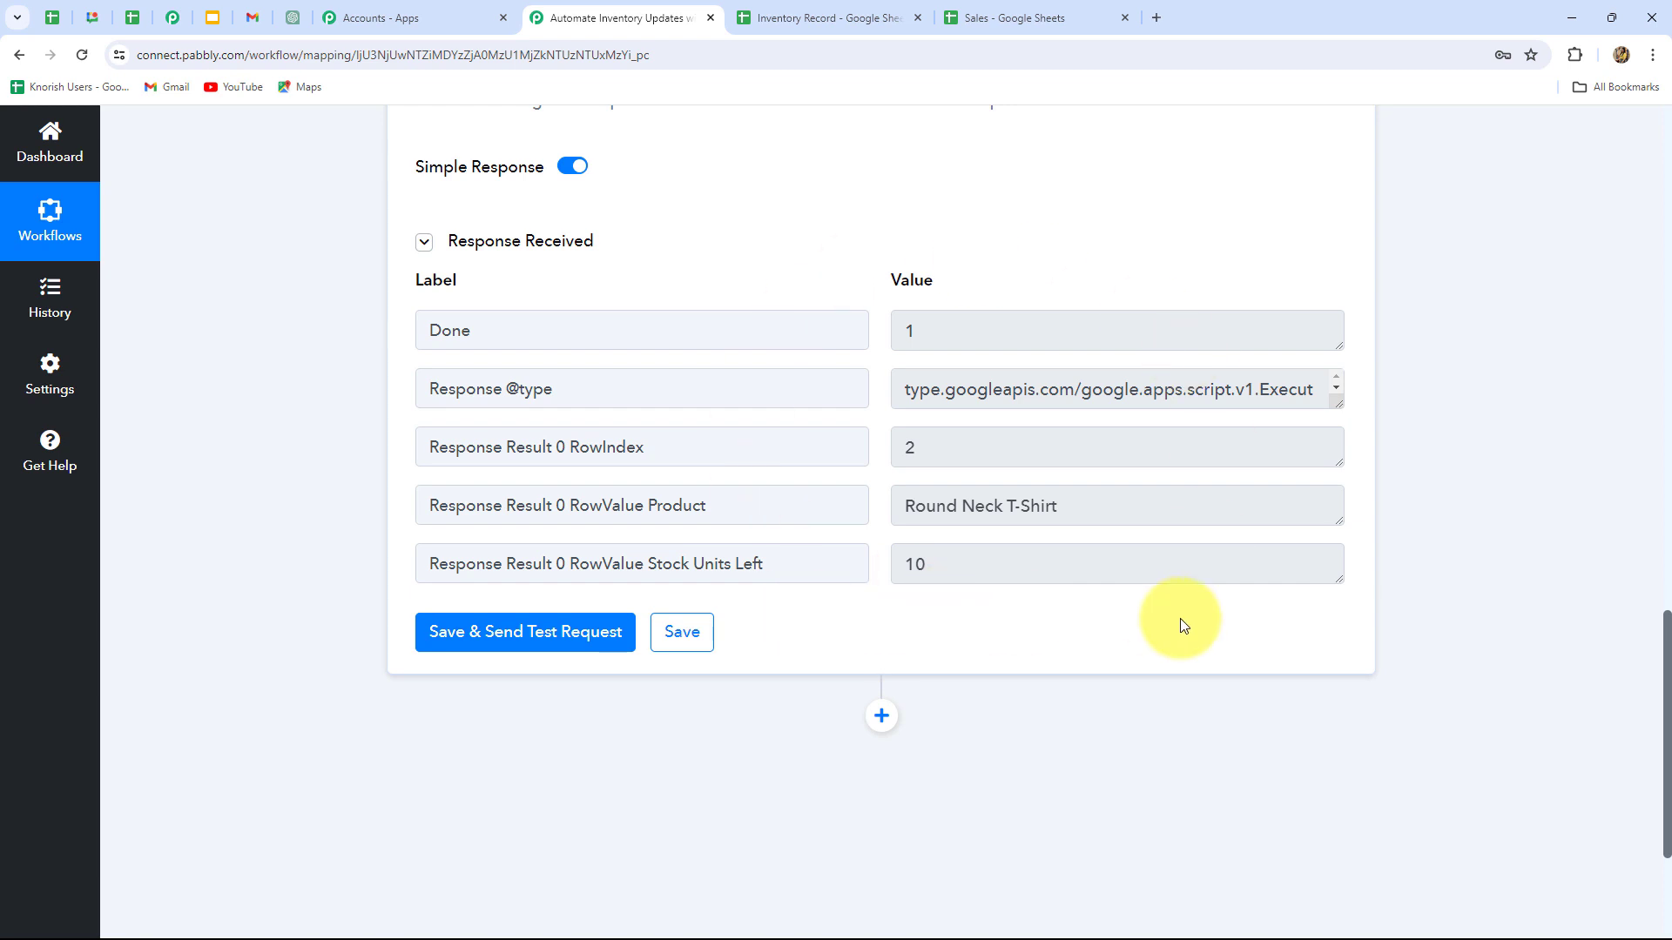
{"action": "left_click", "coordinate": [784, 17]}
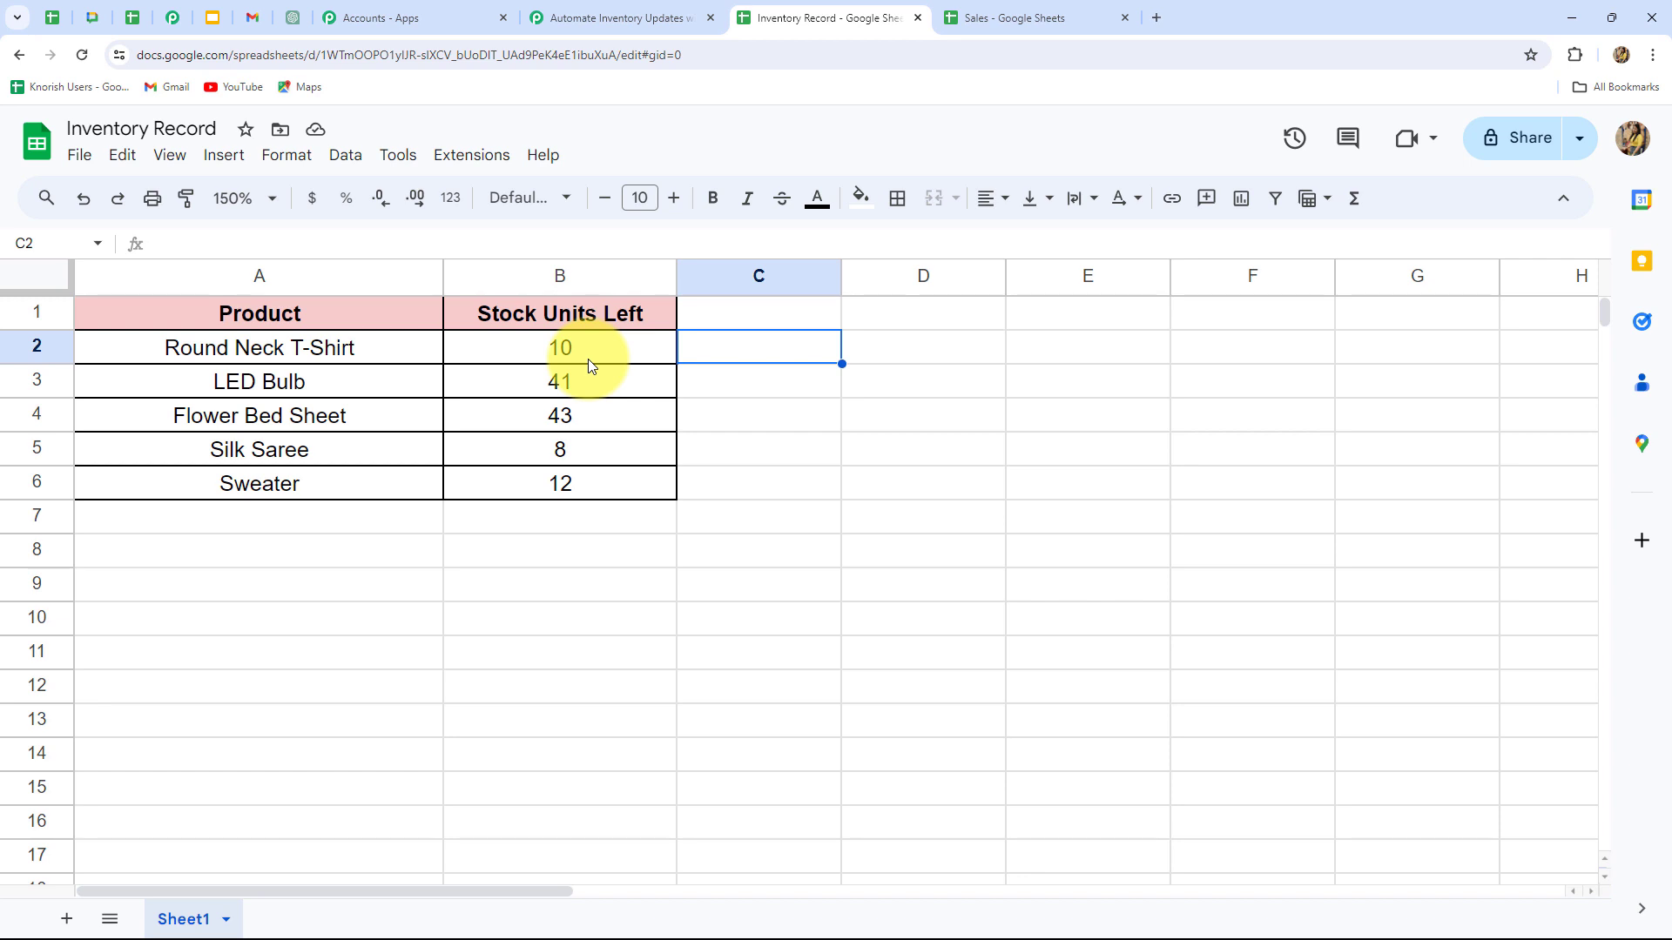
{"action": "left_click", "coordinate": [601, 17]}
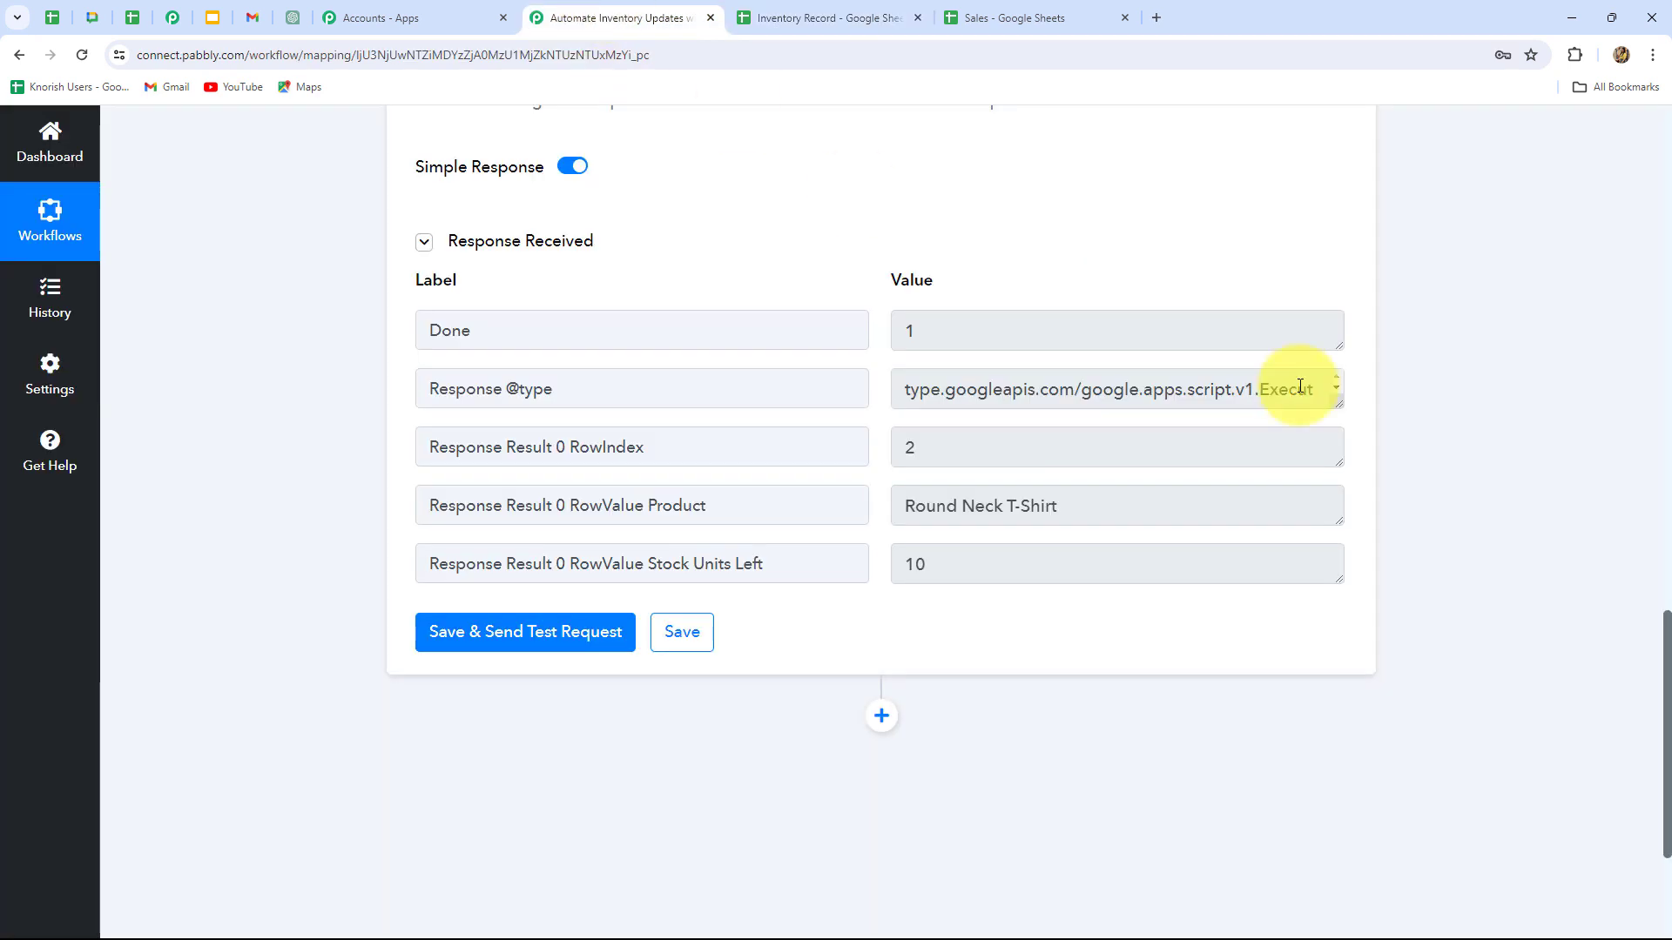
Add a Number Formatter (Pabbly) action step with the Perform Math Operation event and connect it.
{"action": "scroll", "coordinate": [1517, 496], "scroll_direction": "down", "scroll_amount": 3}
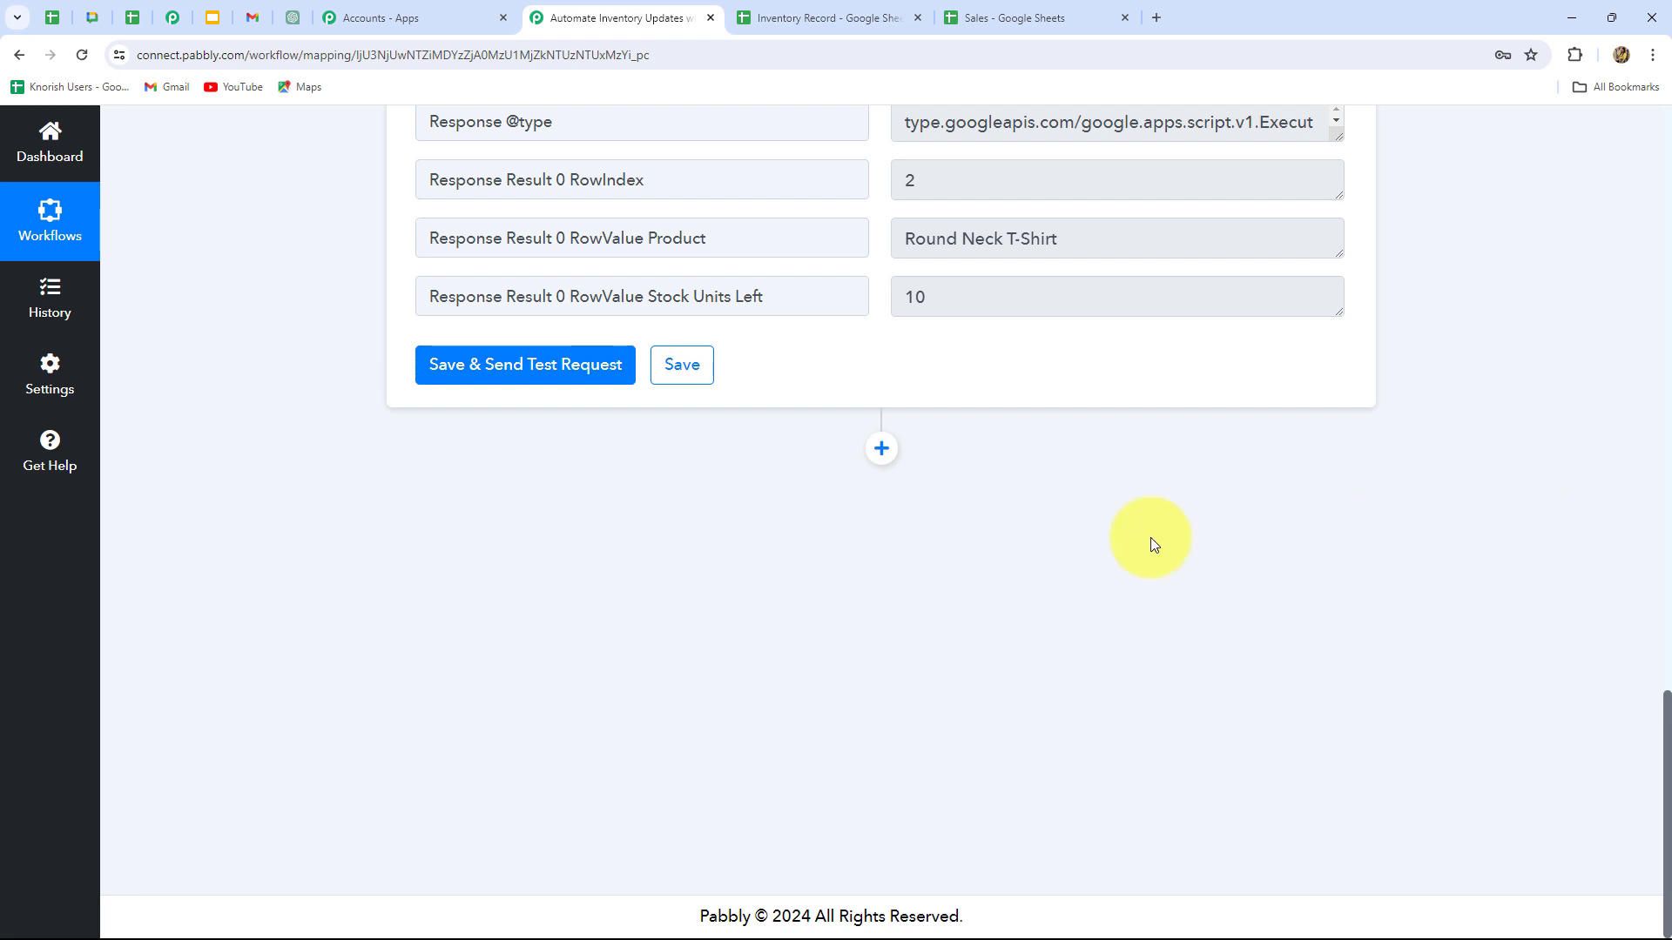
{"action": "left_click", "coordinate": [881, 448]}
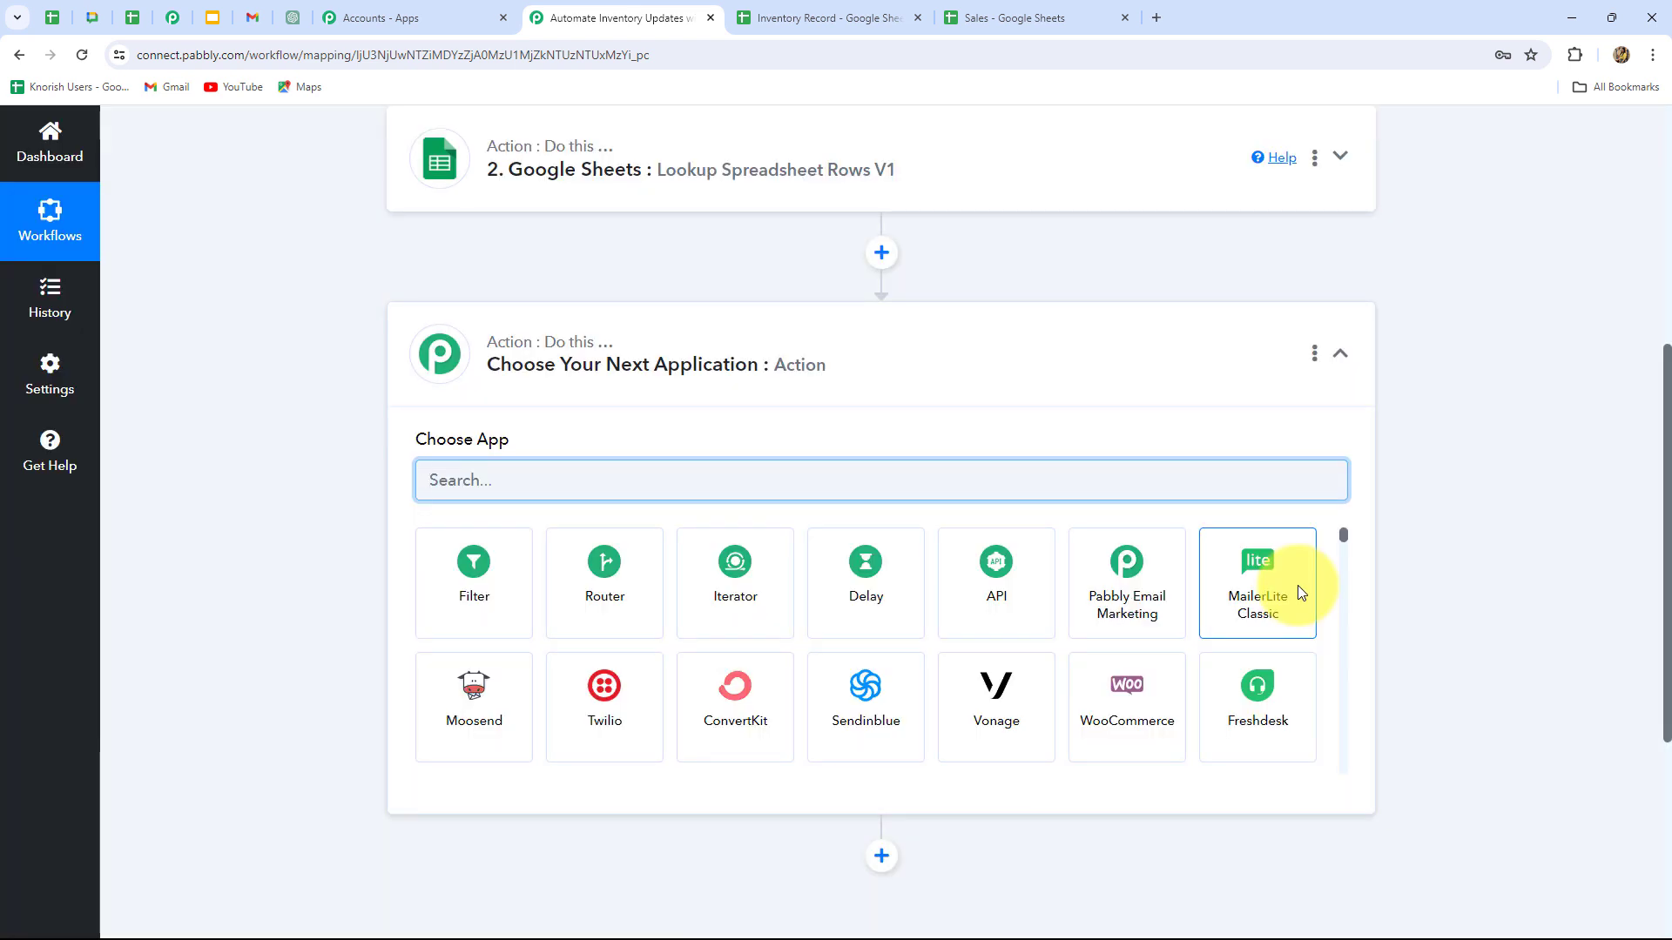
{"action": "left_click", "coordinate": [547, 481]}
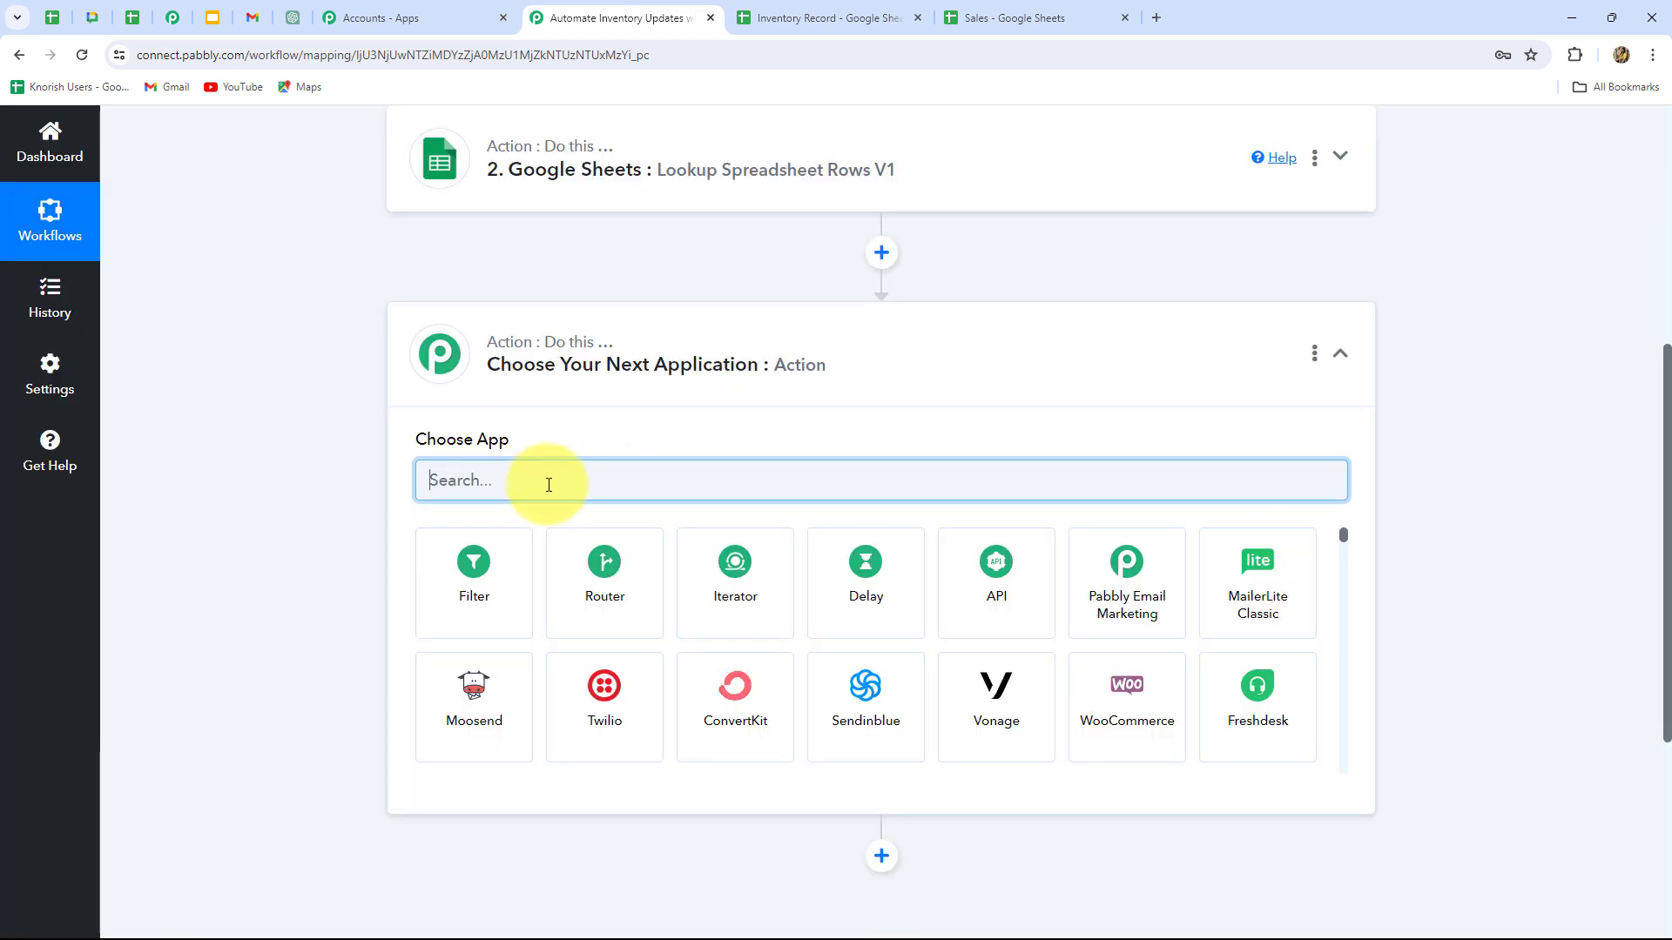
{"action": "type", "text": "Numb"}
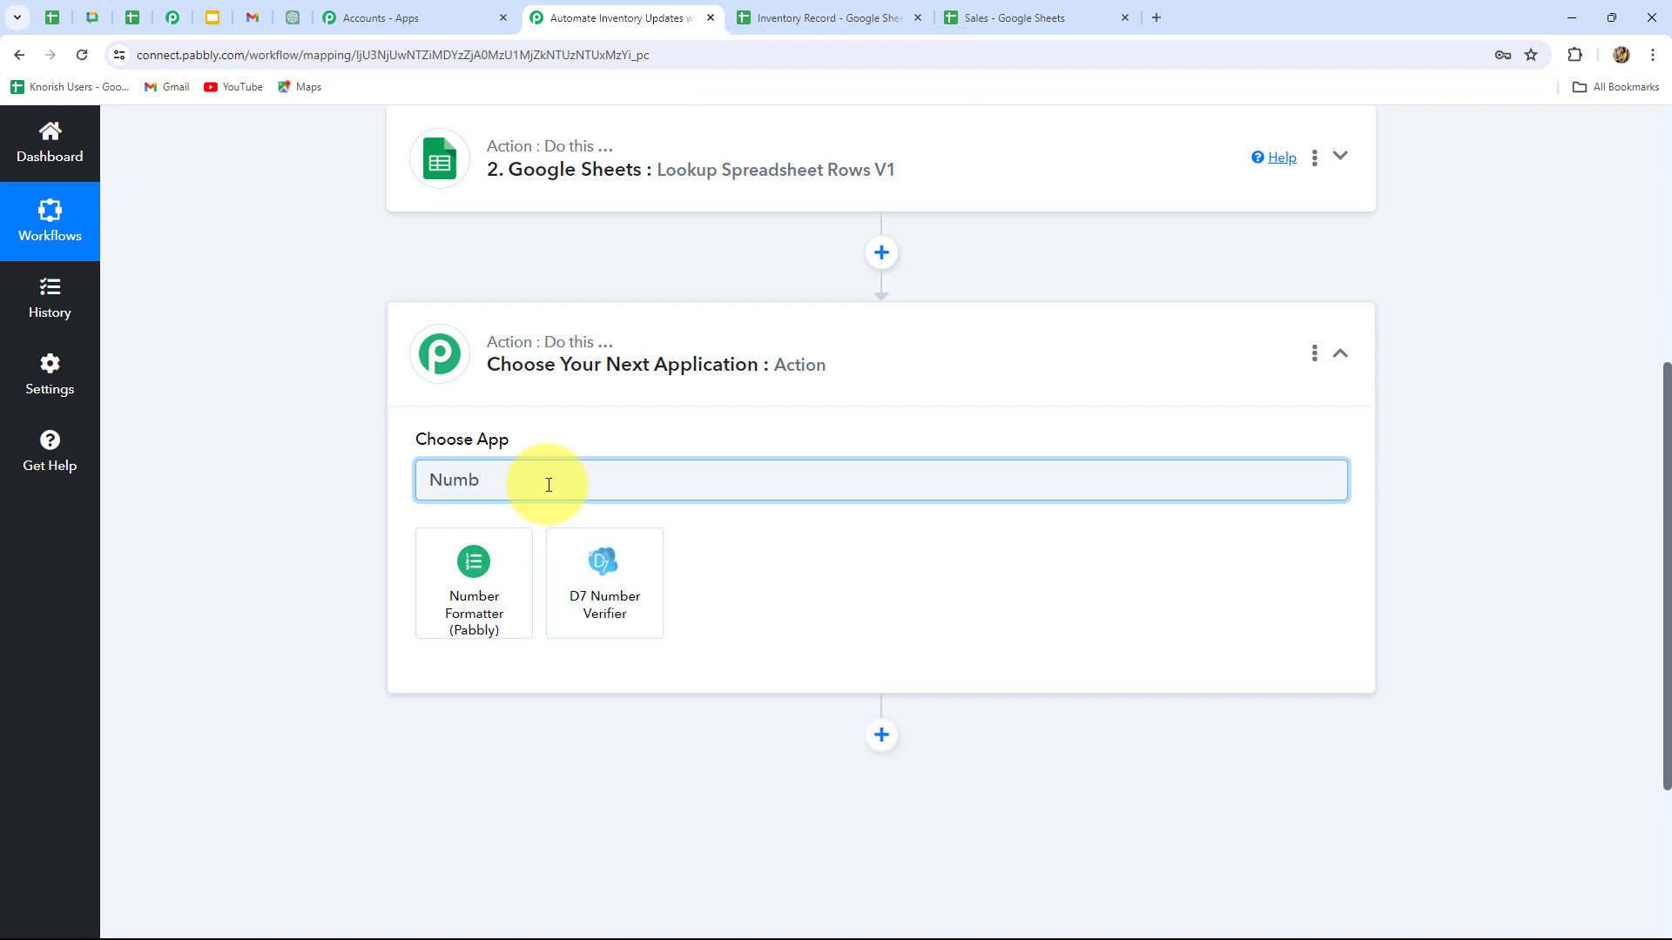
{"action": "left_click", "coordinate": [483, 614]}
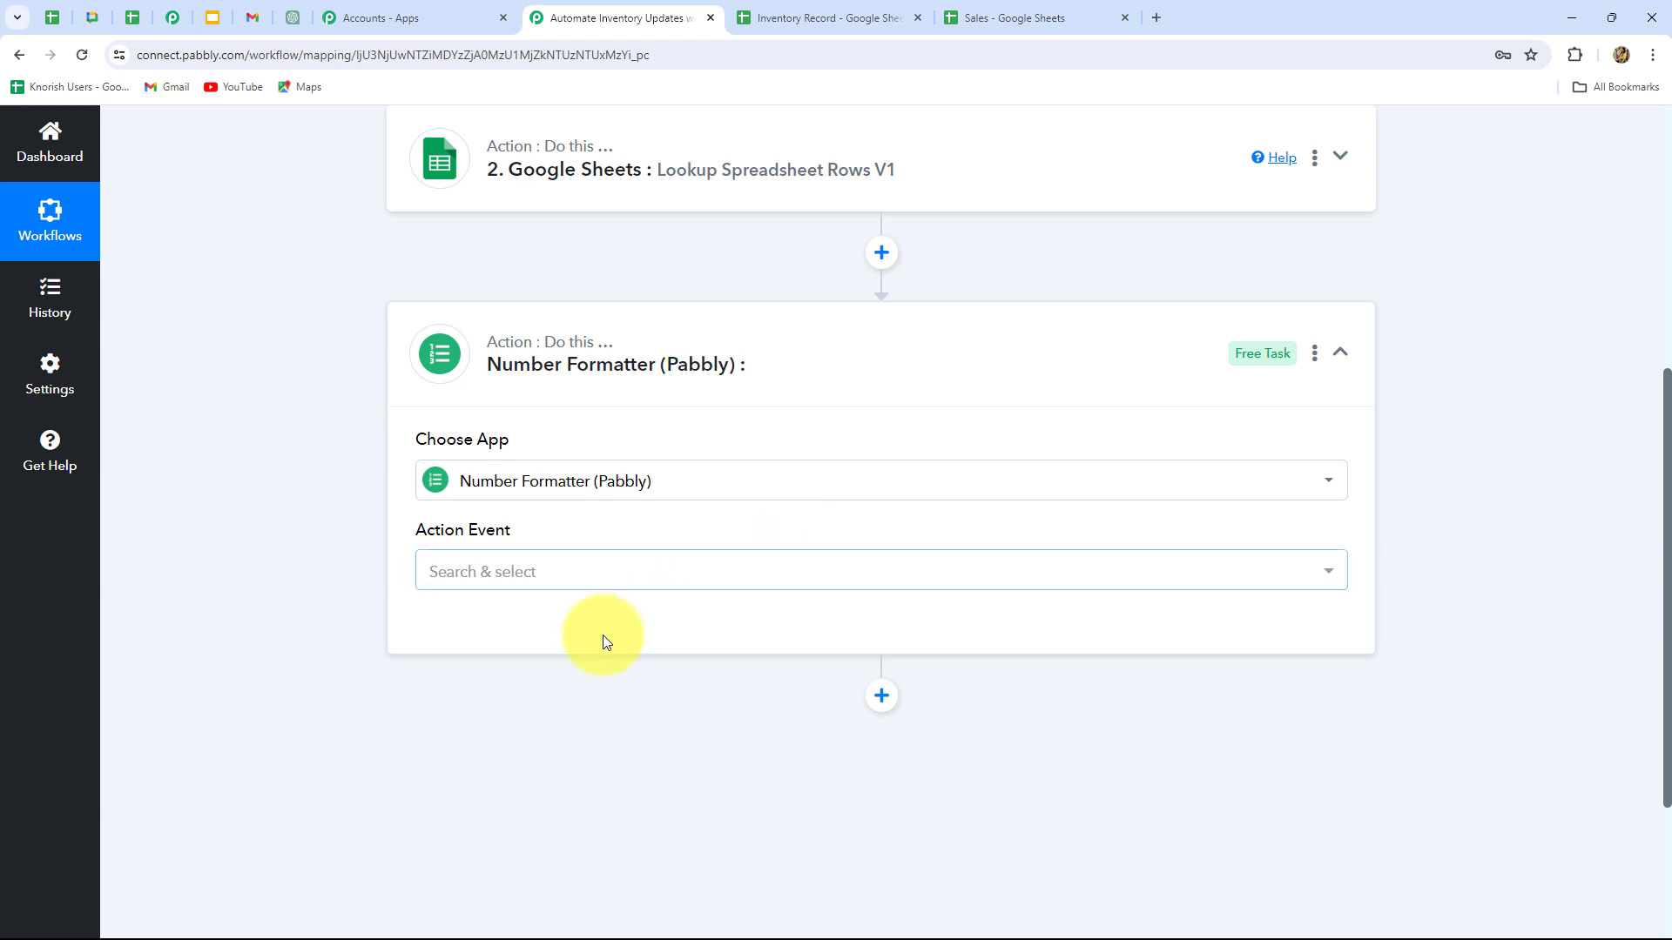
{"action": "left_click", "coordinate": [554, 576]}
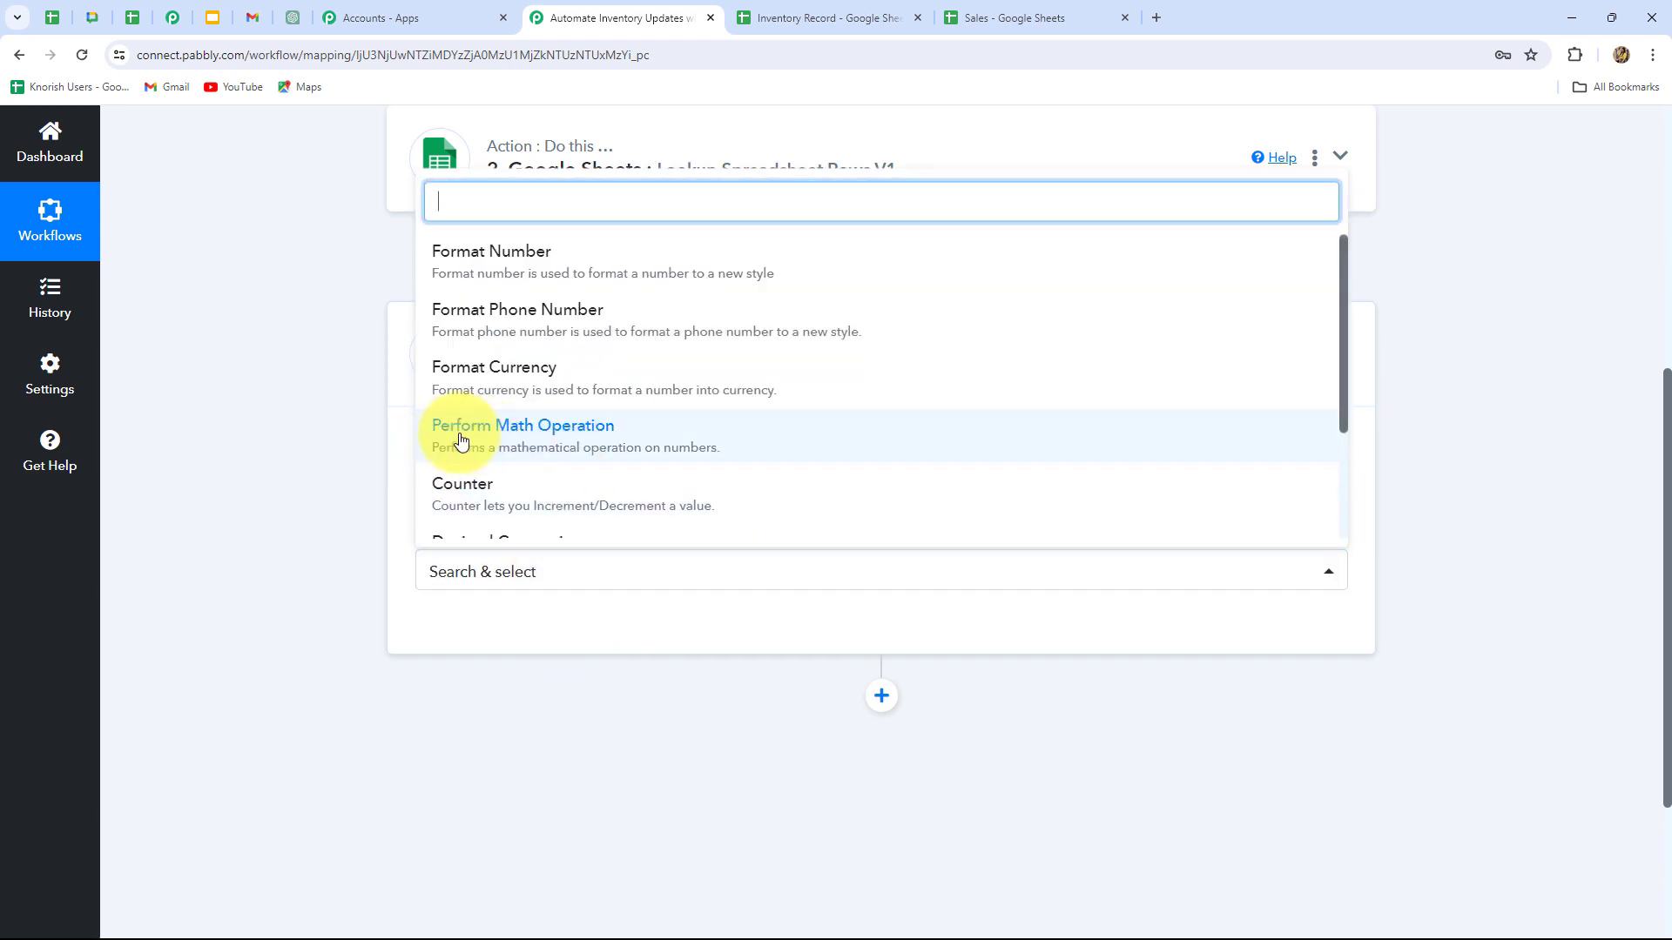
{"action": "left_click", "coordinate": [513, 441]}
{"action": "left_click", "coordinate": [481, 628]}
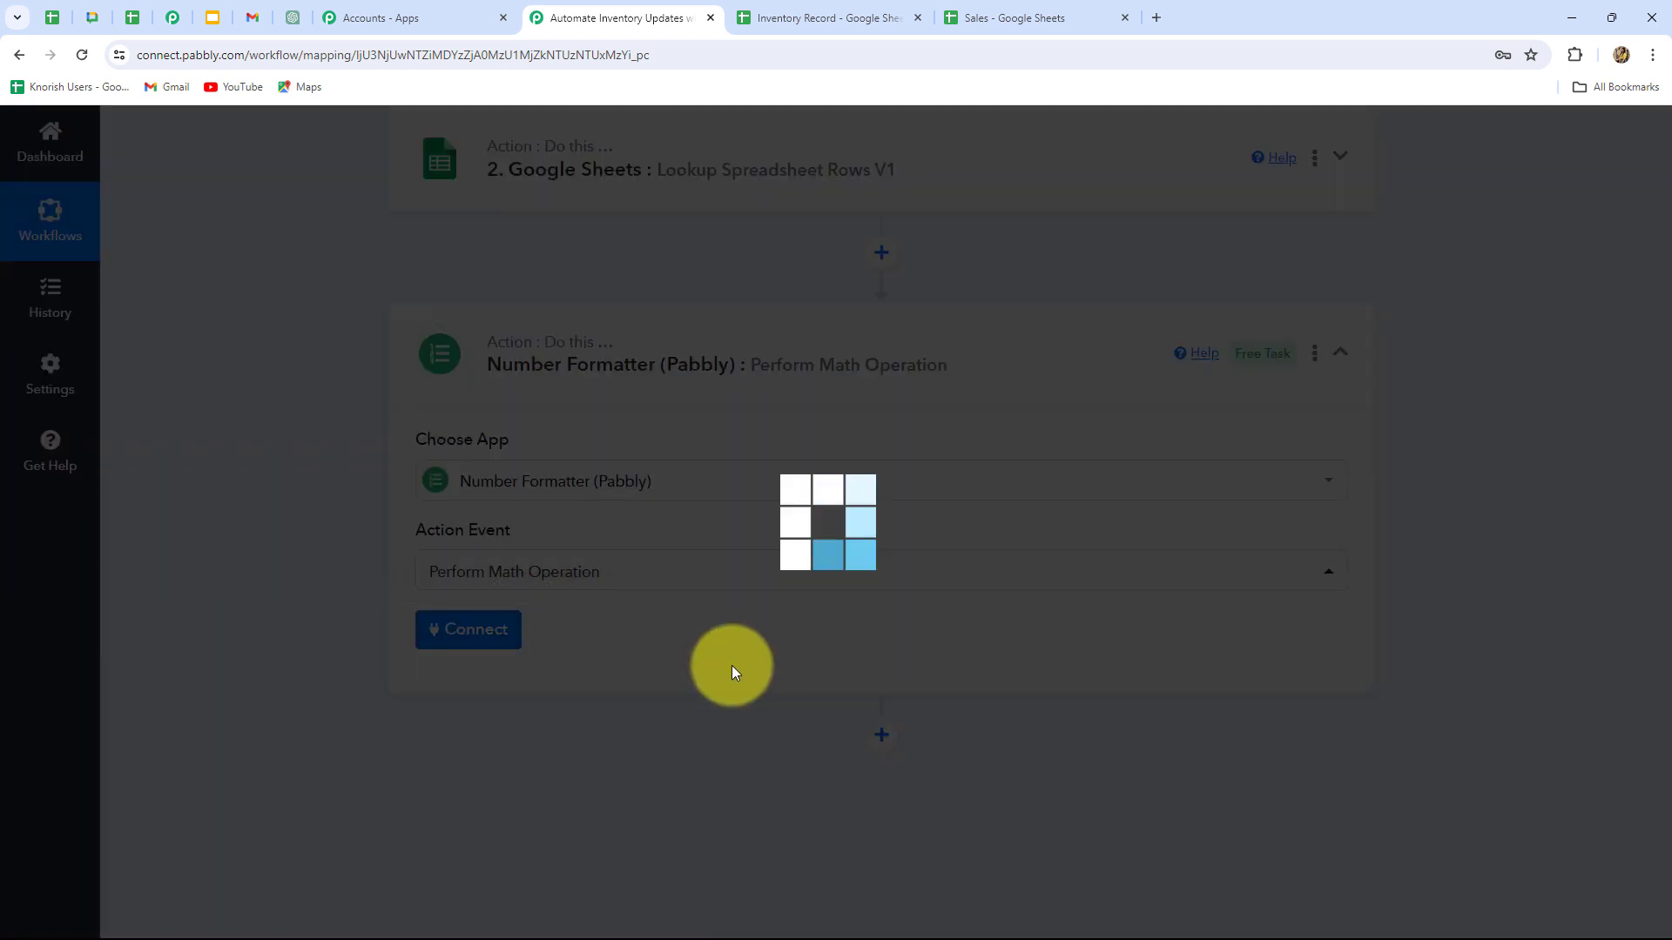
Check the sold quantities in the Sales spreadsheet and the stock units left in the Inventory Record spreadsheet for the calculation.
{"action": "scroll", "coordinate": [732, 665], "scroll_direction": "down", "scroll_amount": 4}
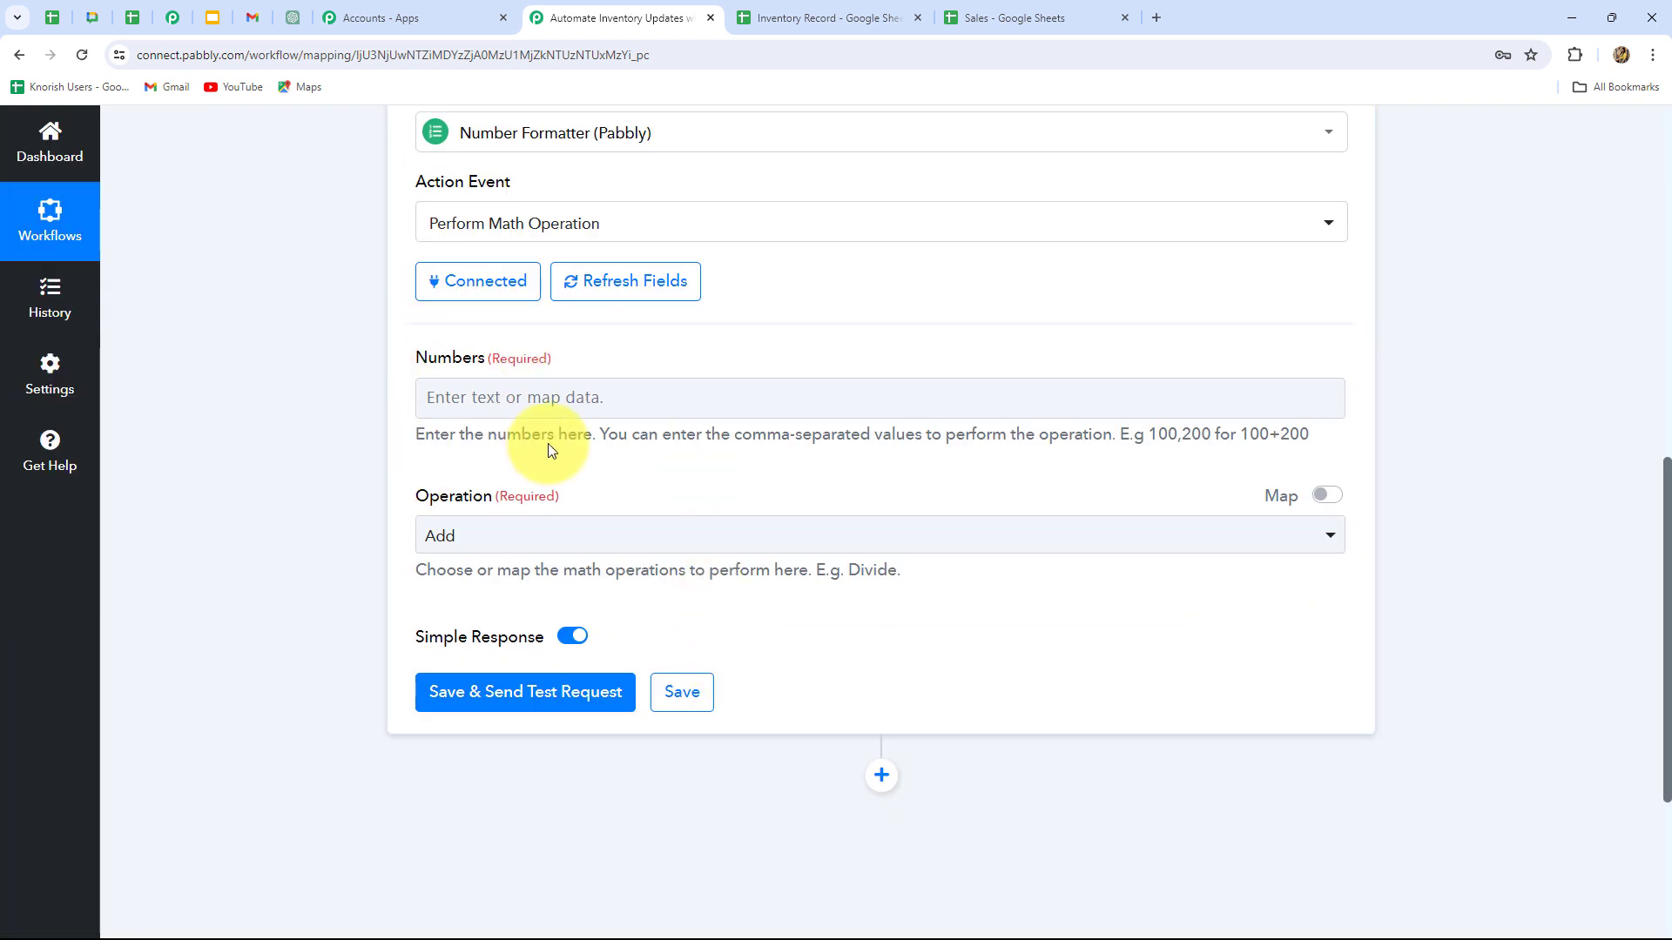
{"action": "left_click", "coordinate": [569, 416]}
{"action": "scroll", "coordinate": [574, 418], "scroll_direction": "down", "scroll_amount": 2}
{"action": "scroll", "coordinate": [575, 418], "scroll_direction": "up", "scroll_amount": 2}
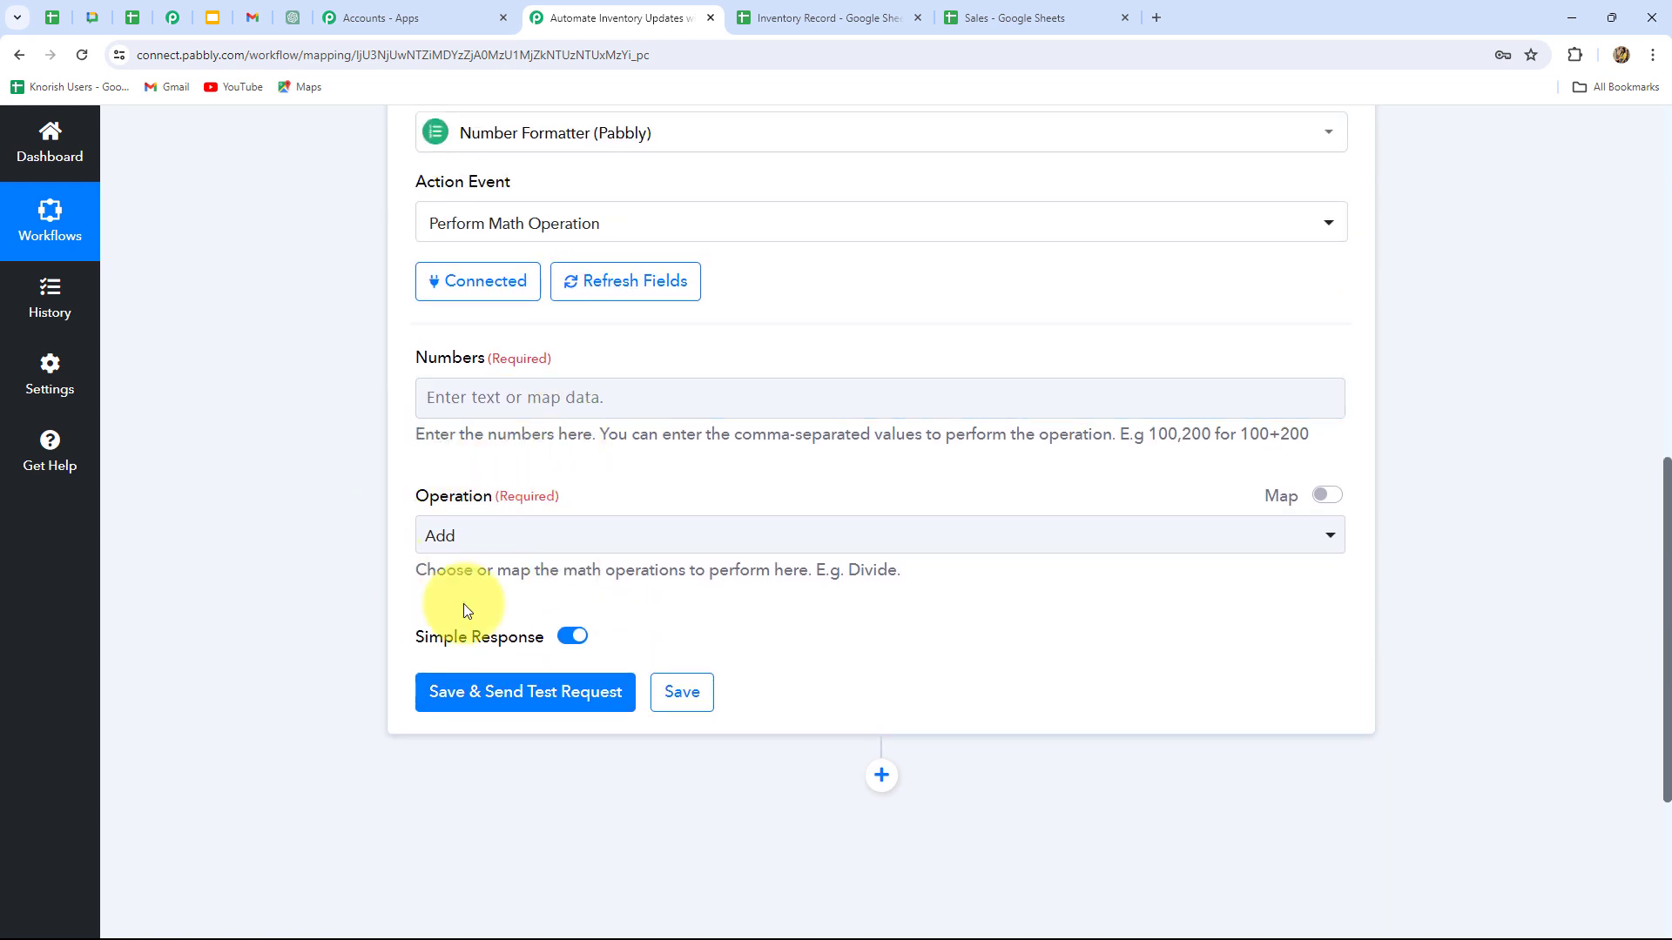
{"action": "left_click", "coordinate": [973, 18]}
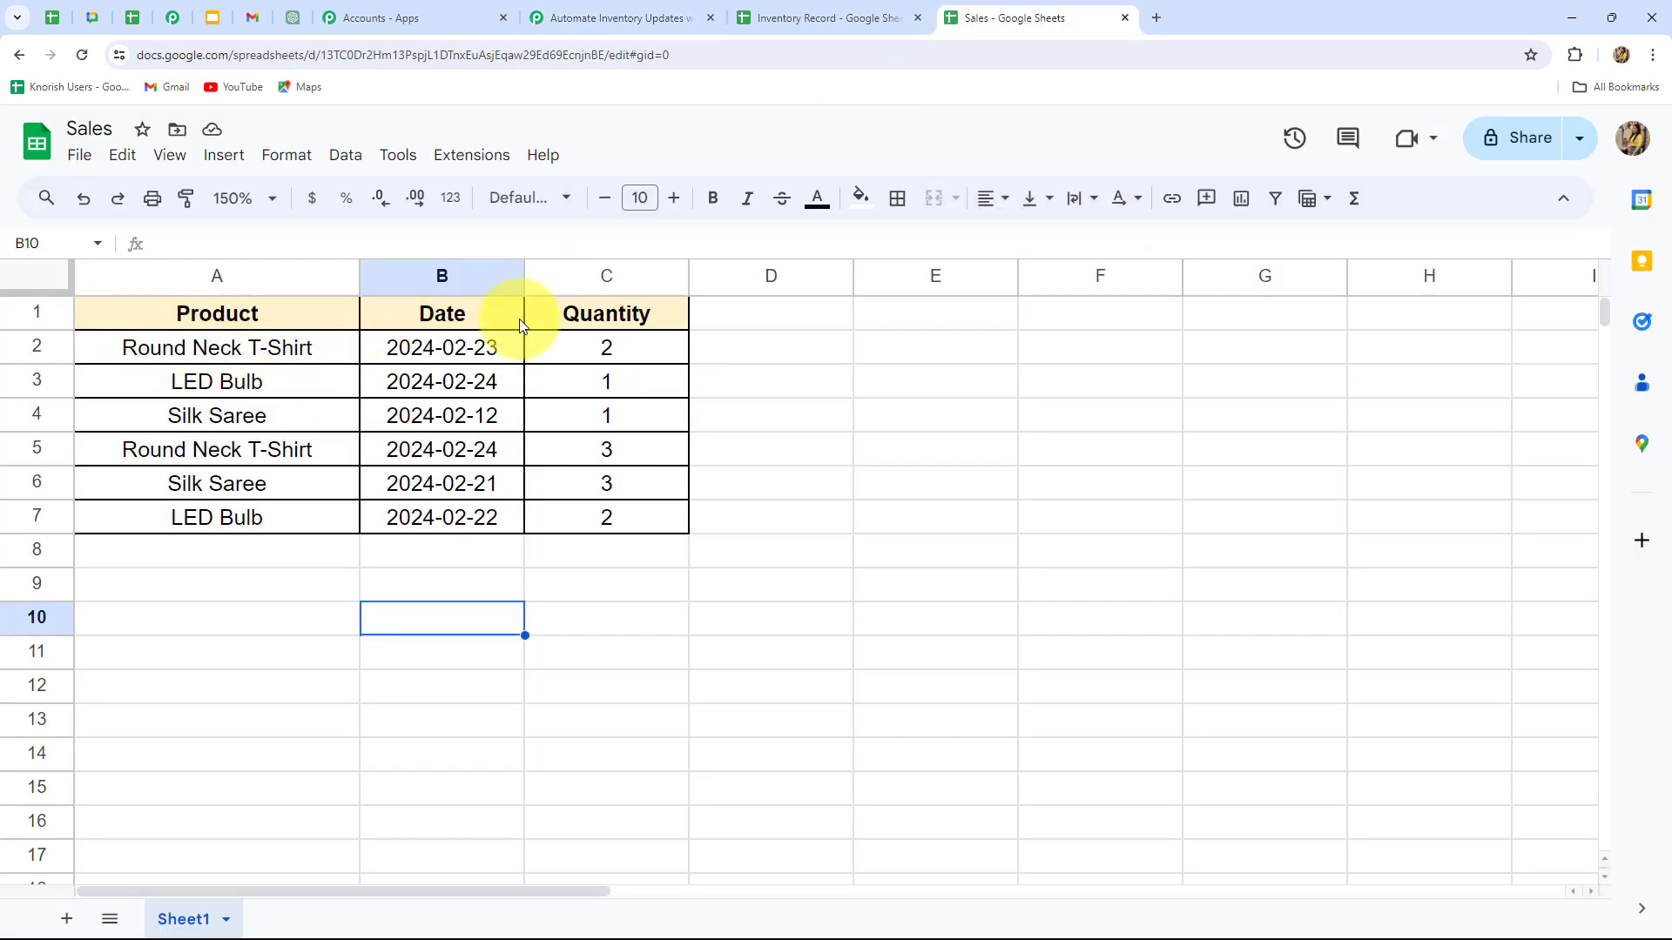
{"action": "key", "text": "ctrl+shift+Tab"}
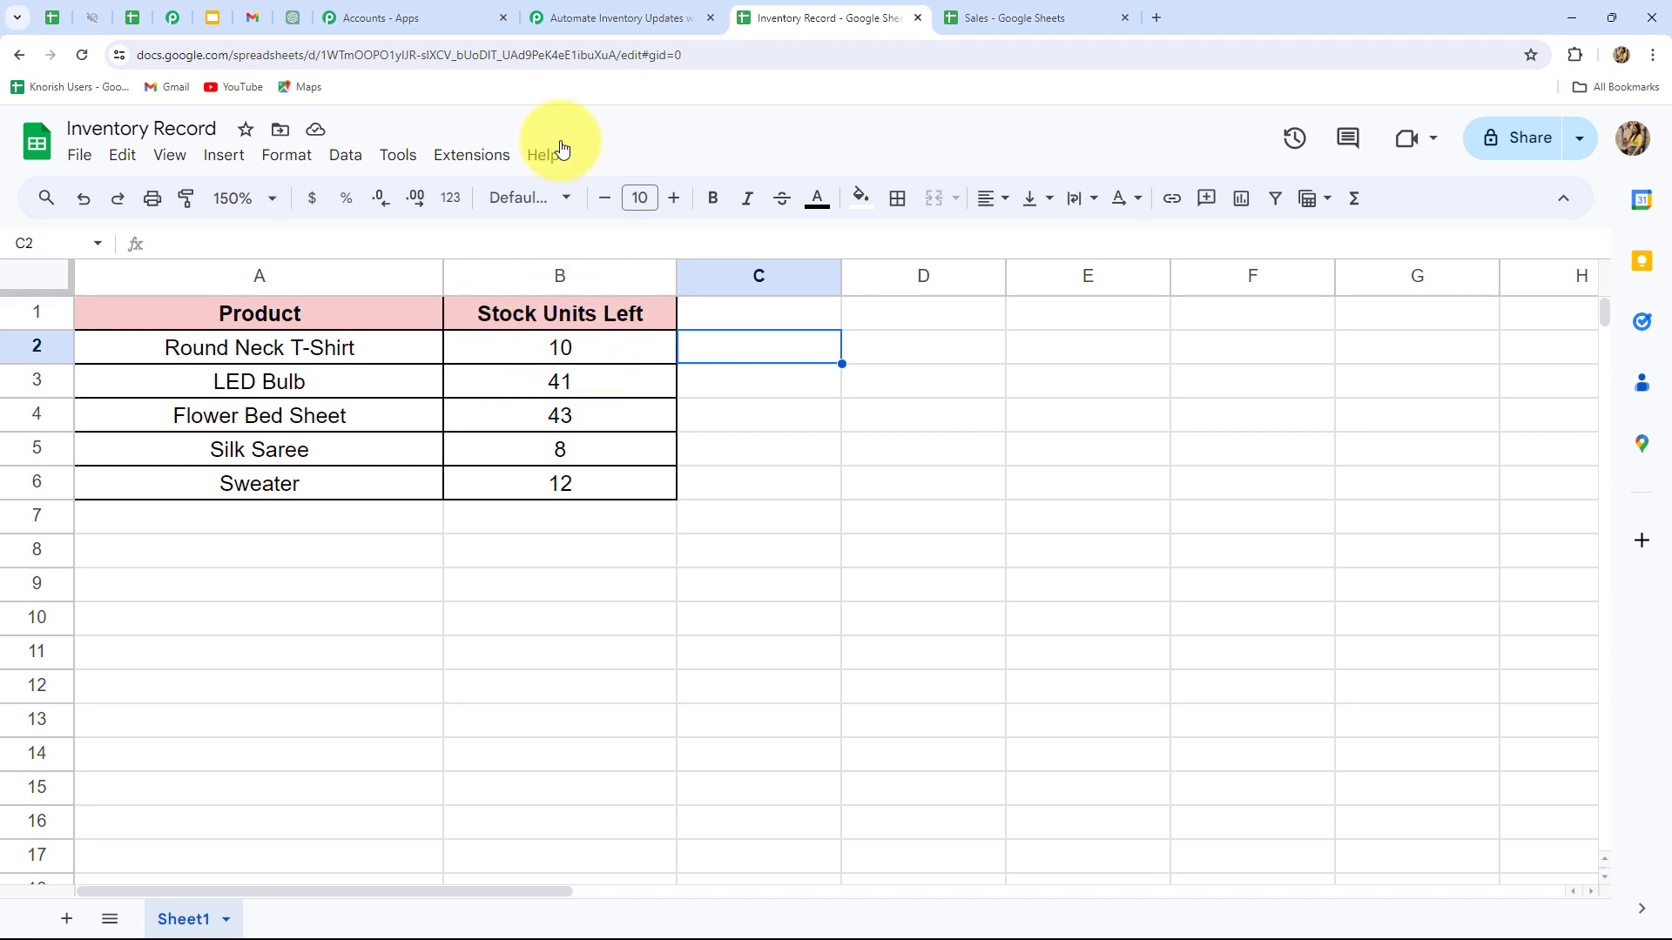
{"action": "left_click", "coordinate": [585, 17]}
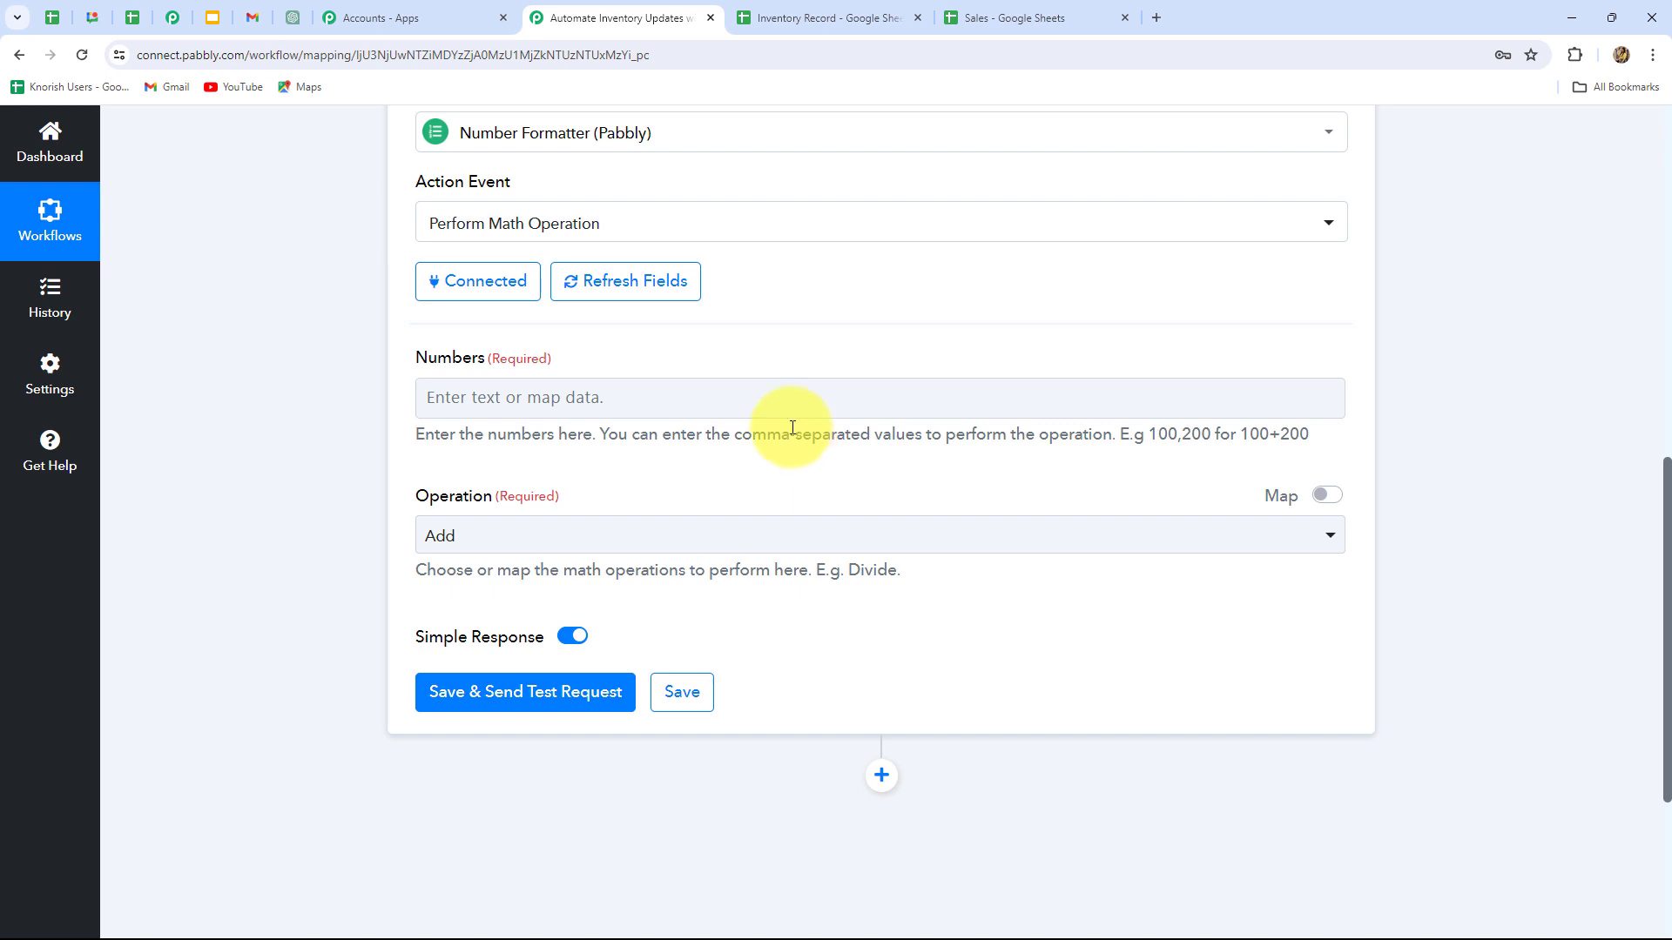
Map the lookup's Stock Units Left and the trigger's Quantity, separated by a comma, as the numbers for the math operation.
{"action": "left_click", "coordinate": [584, 400]}
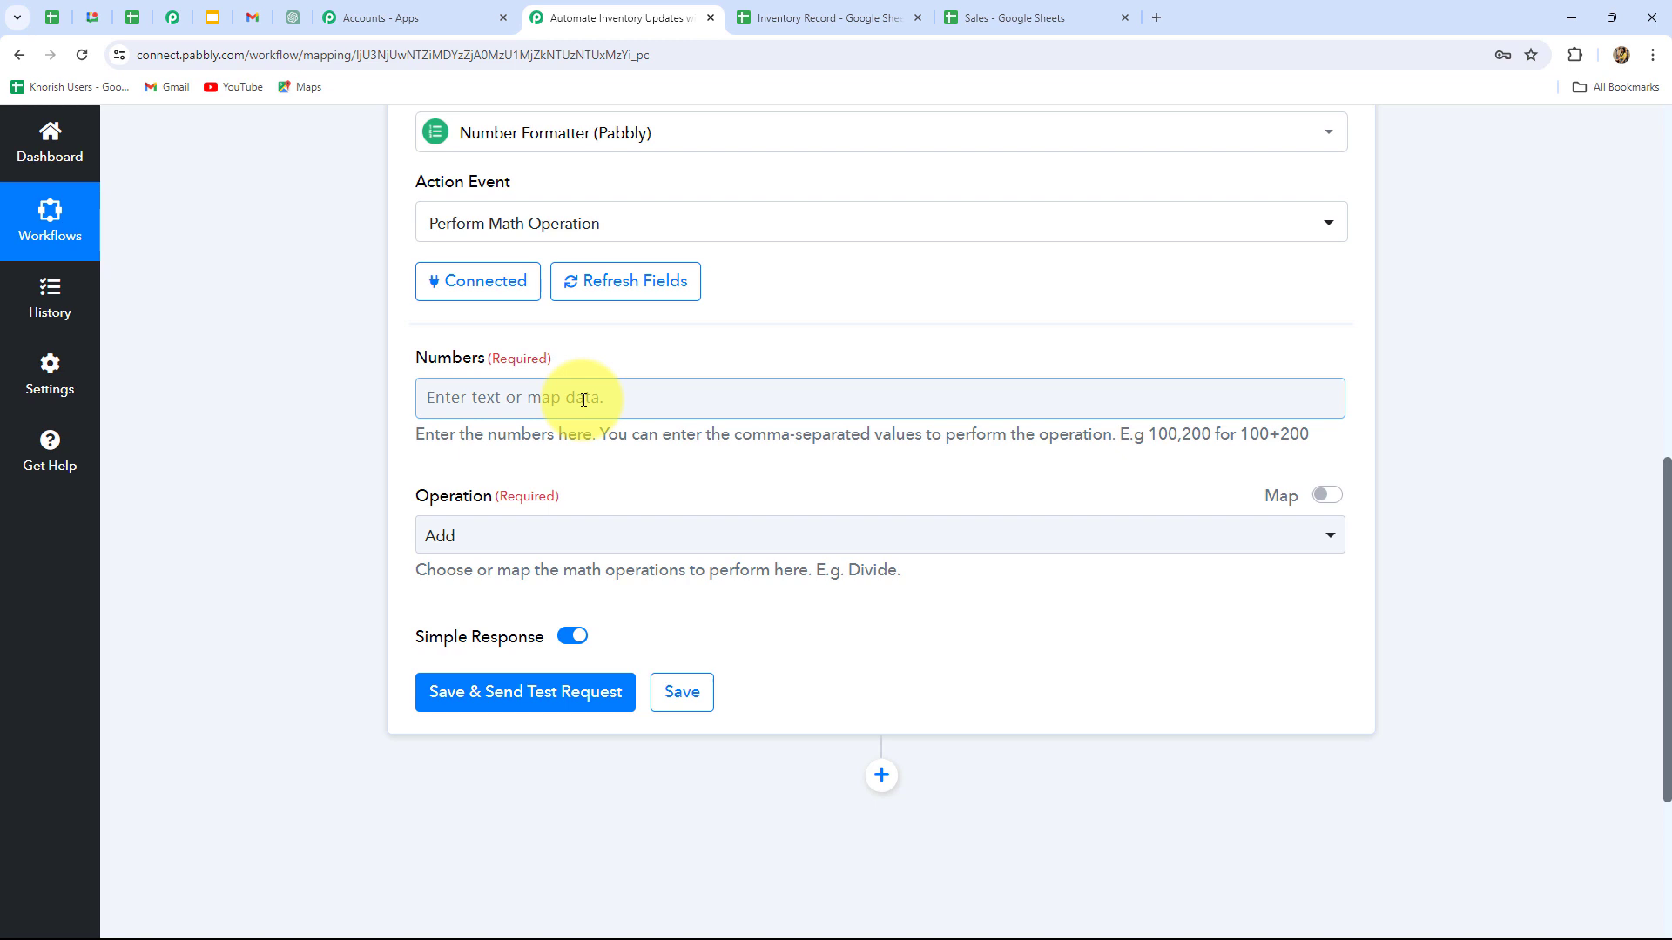
{"action": "left_click", "coordinate": [583, 399]}
{"action": "scroll", "coordinate": [583, 400], "scroll_direction": "down", "scroll_amount": 1}
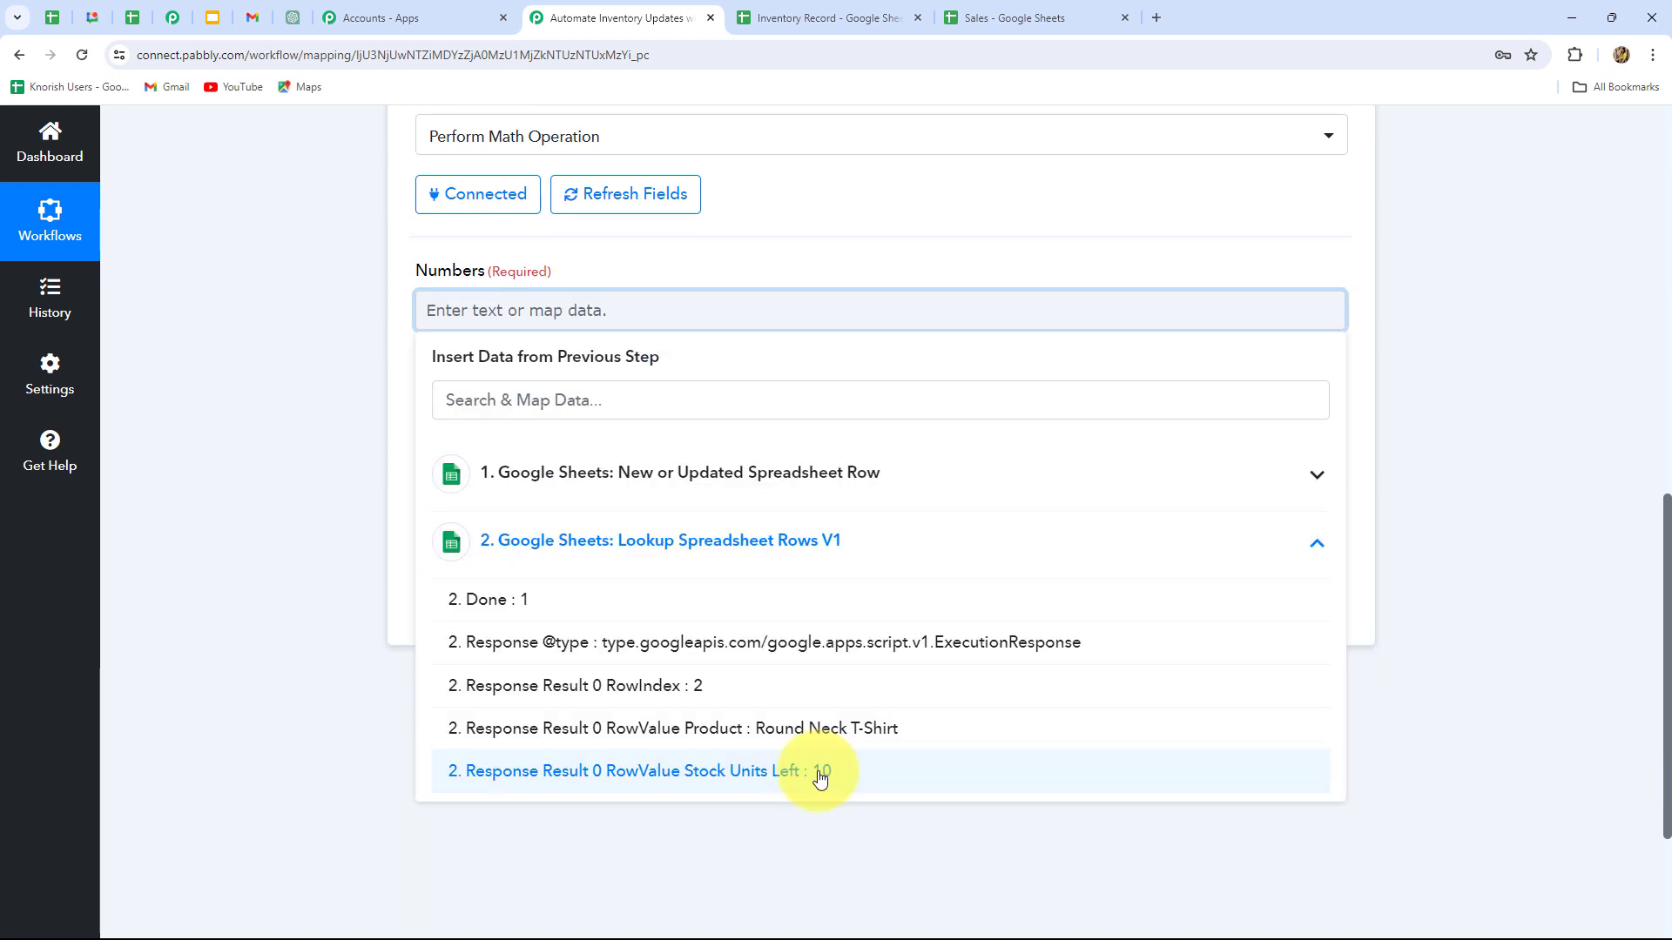
{"action": "left_click", "coordinate": [819, 771]}
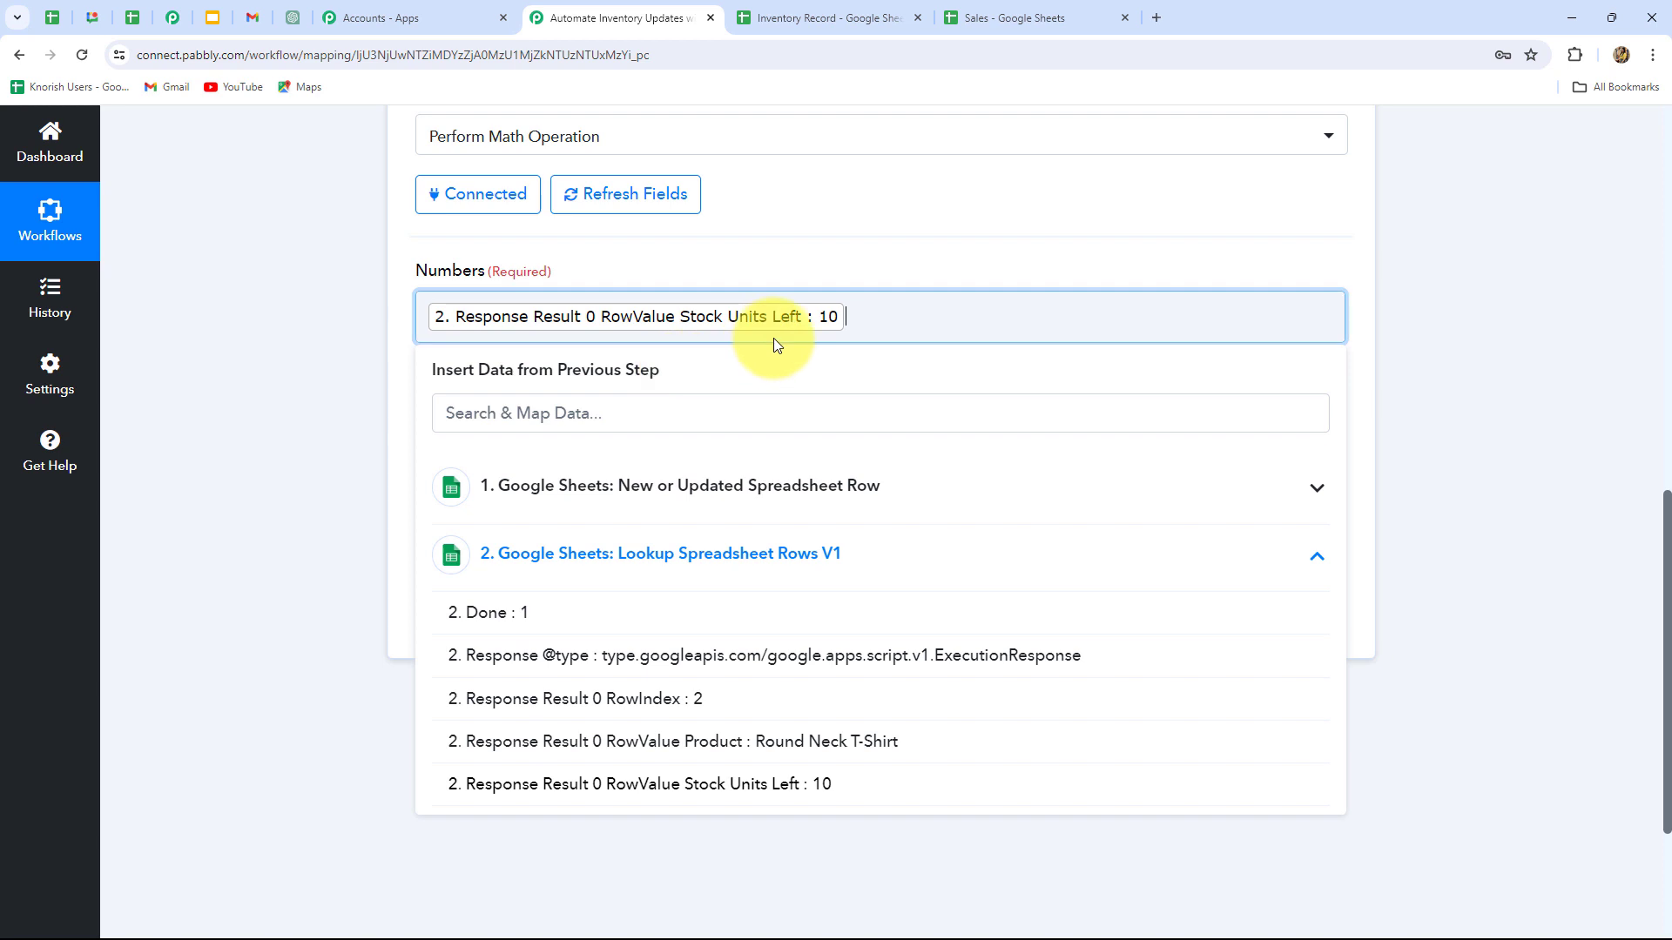
{"action": "type", "text": ","}
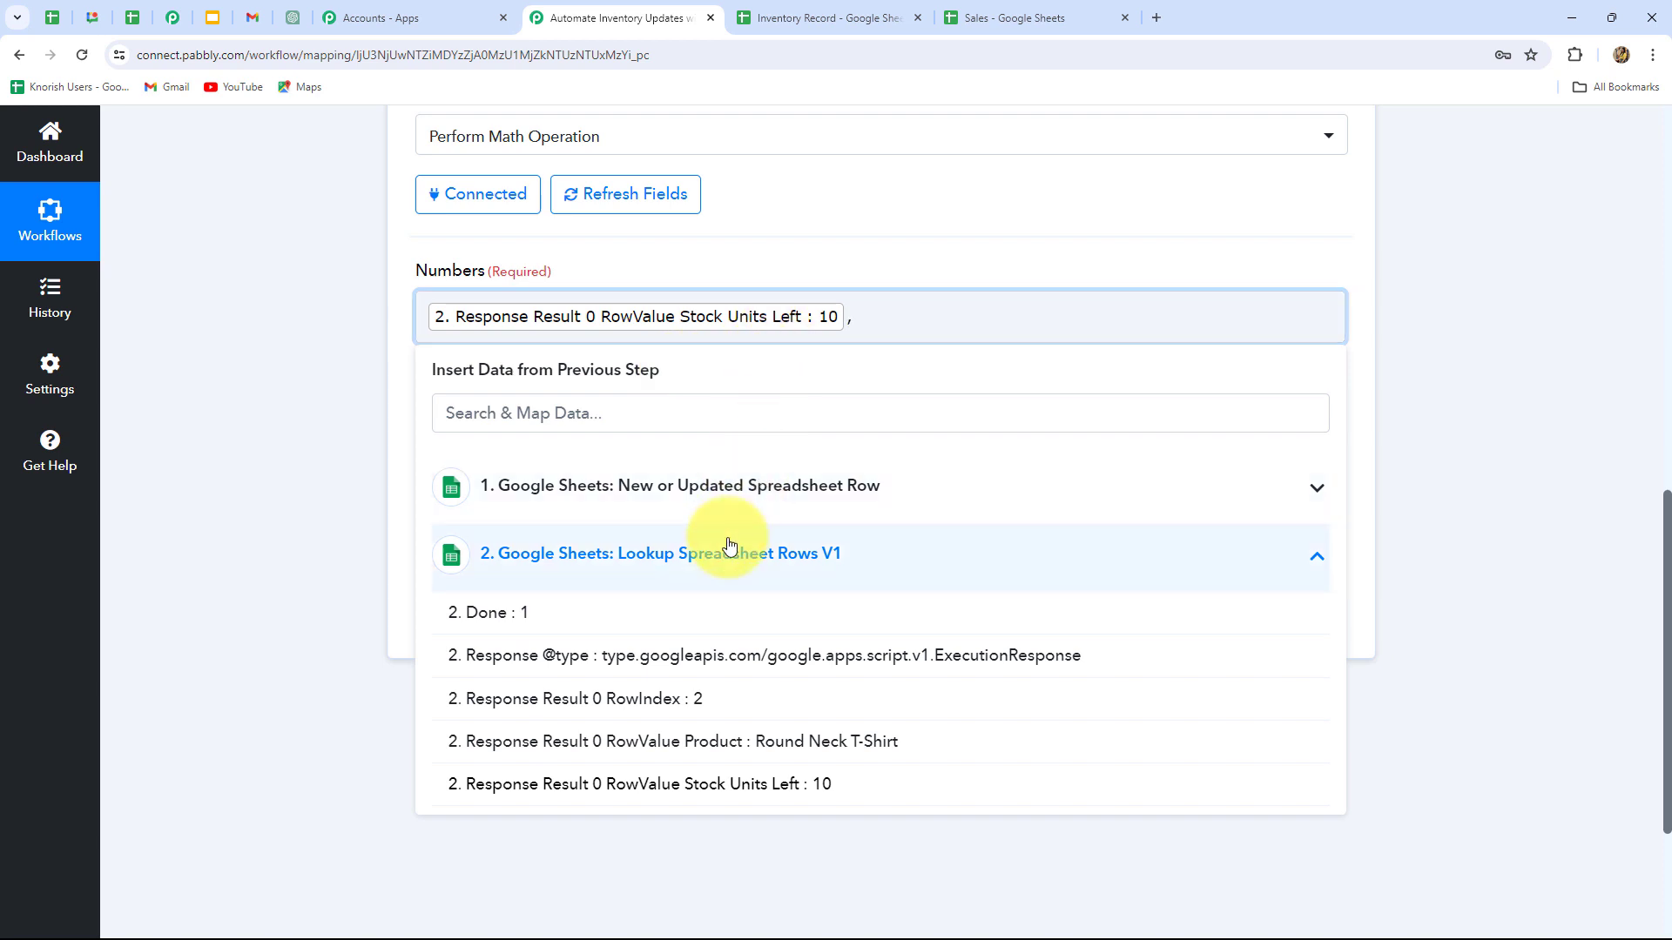
{"action": "left_click", "coordinate": [718, 492]}
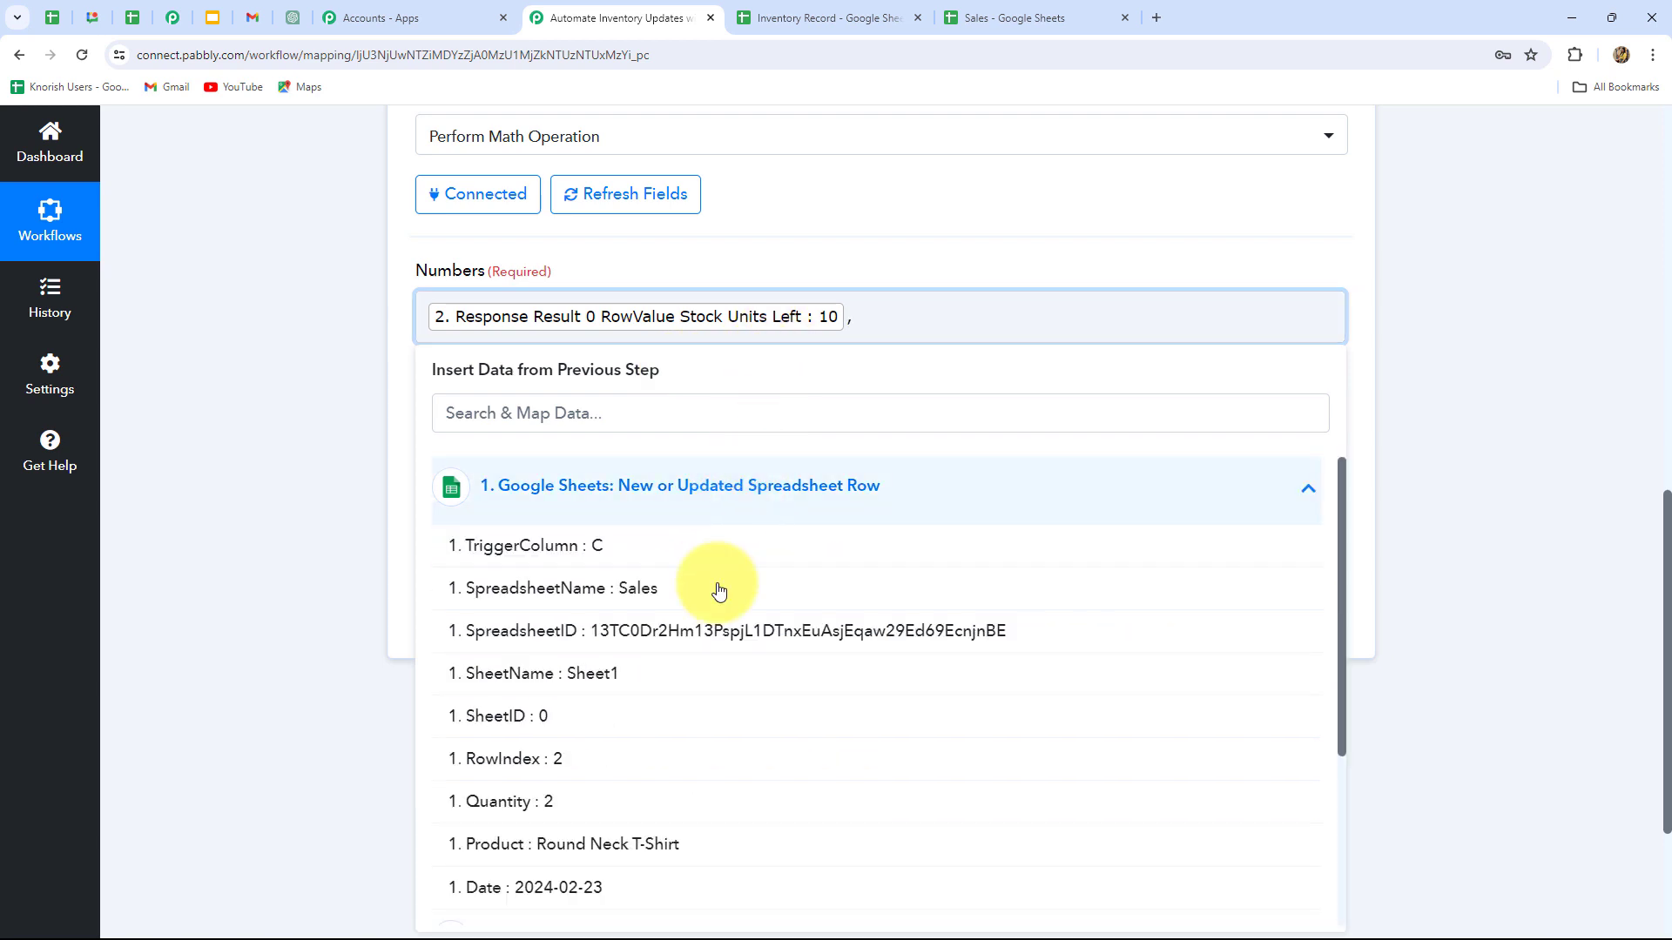
{"action": "left_click", "coordinate": [549, 798]}
{"action": "left_click", "coordinate": [1505, 550]}
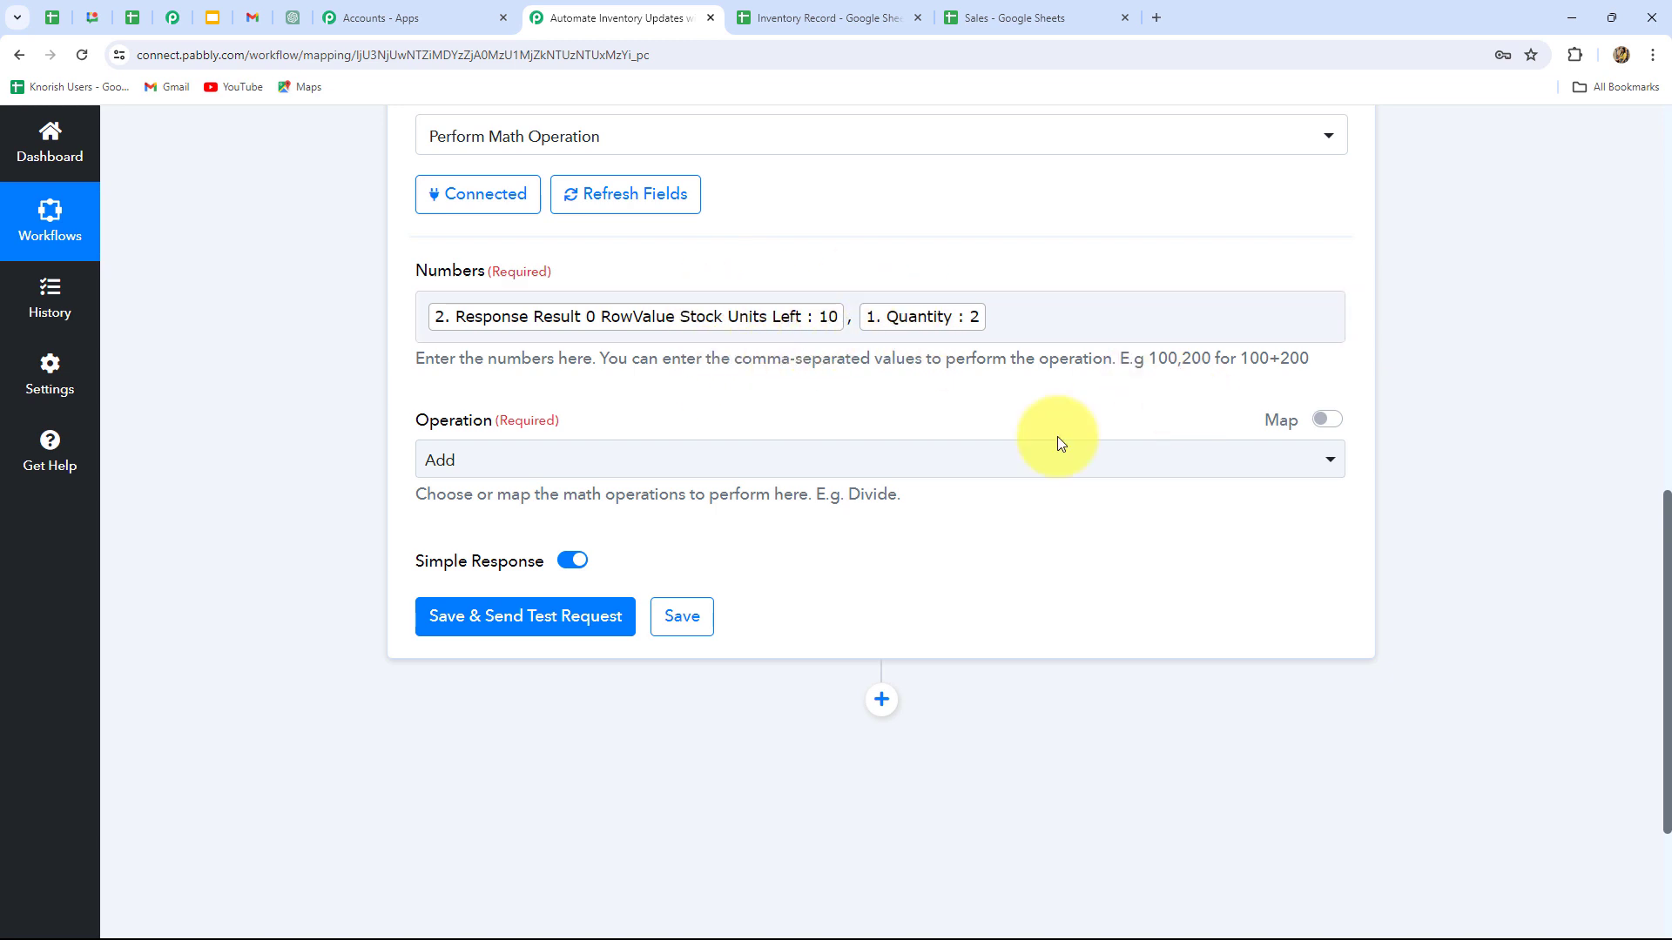
Set the math operation to Subtract, then save the step and send a test request.
{"action": "left_click", "coordinate": [511, 471]}
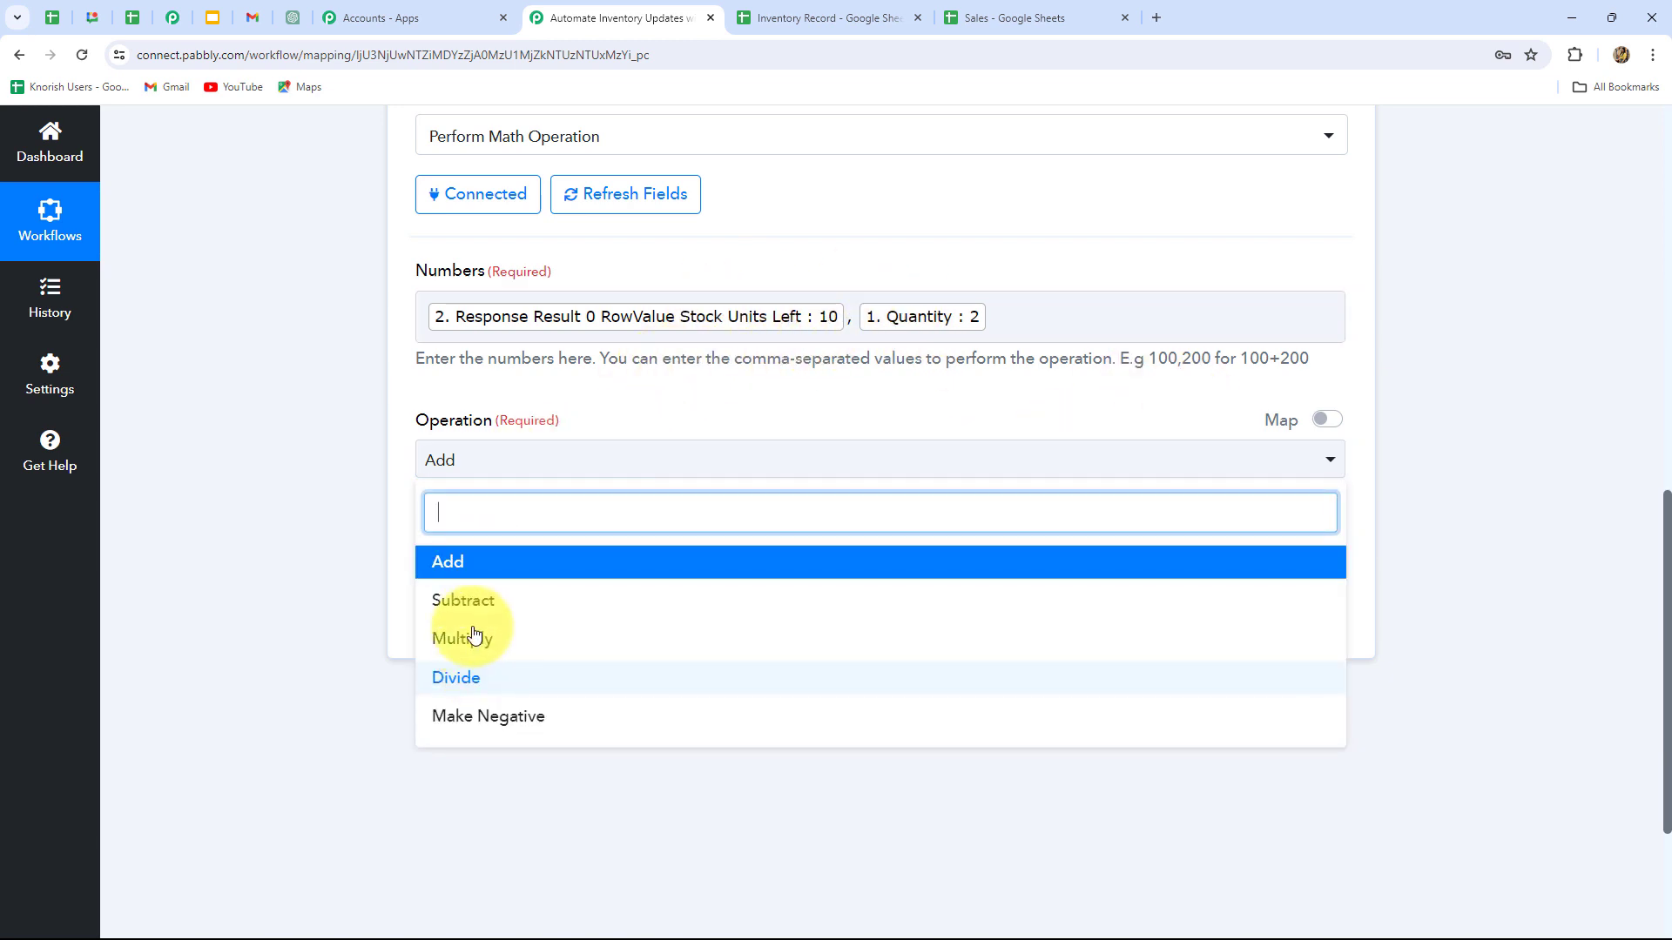
{"action": "left_click", "coordinate": [474, 600]}
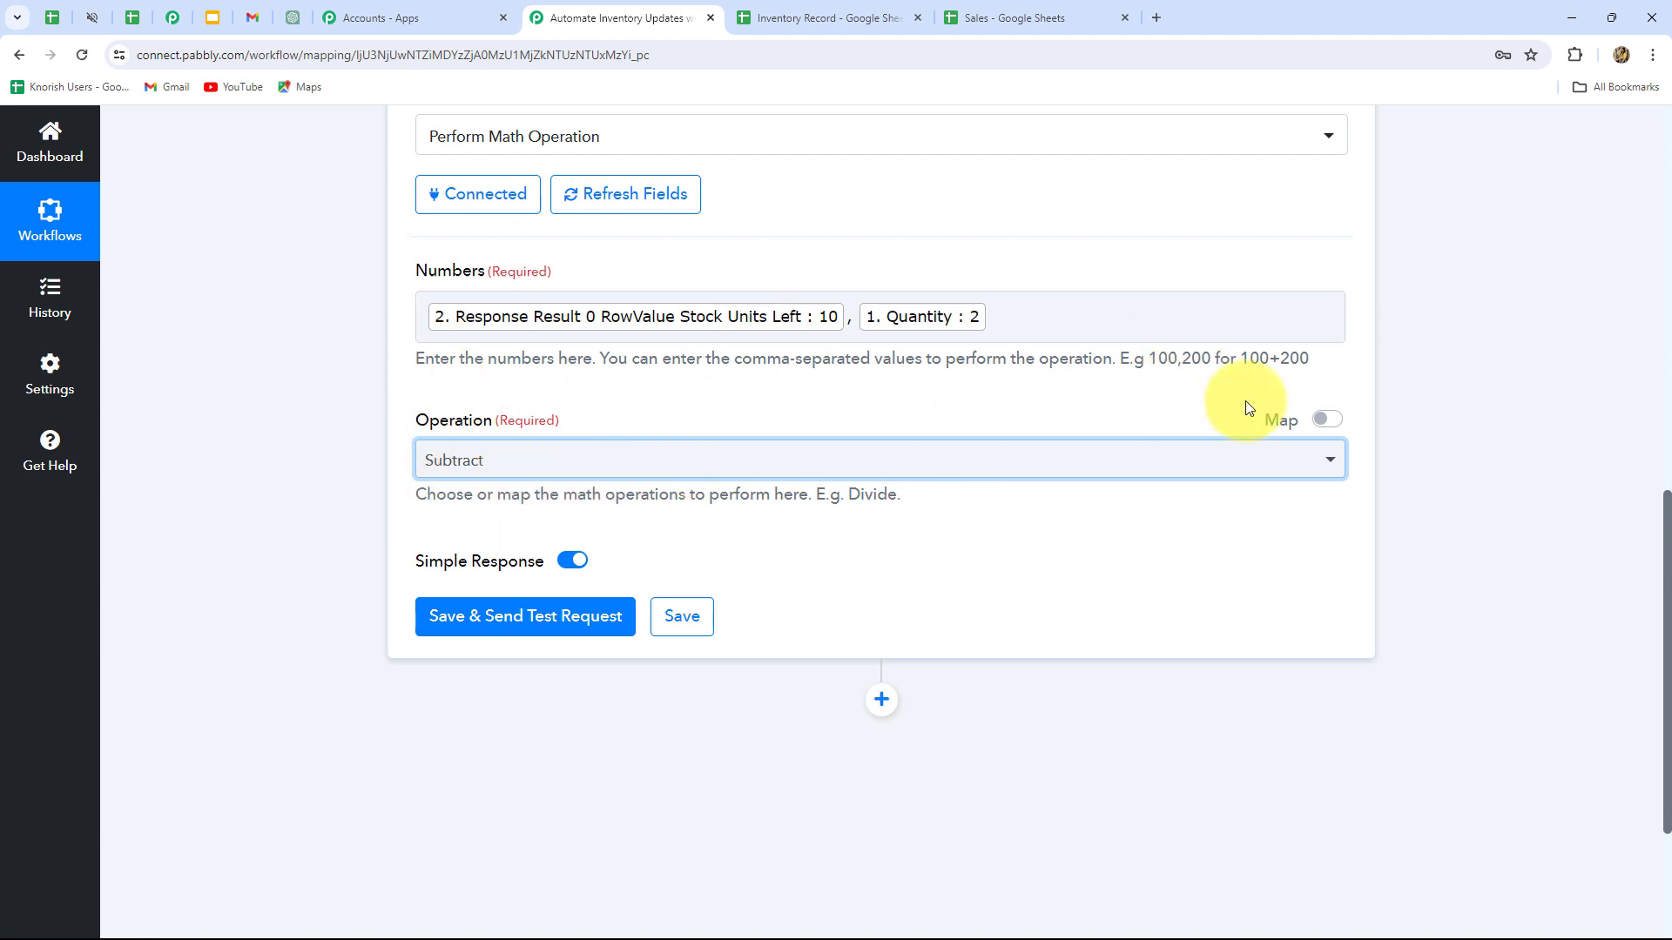
{"action": "left_click", "coordinate": [531, 627]}
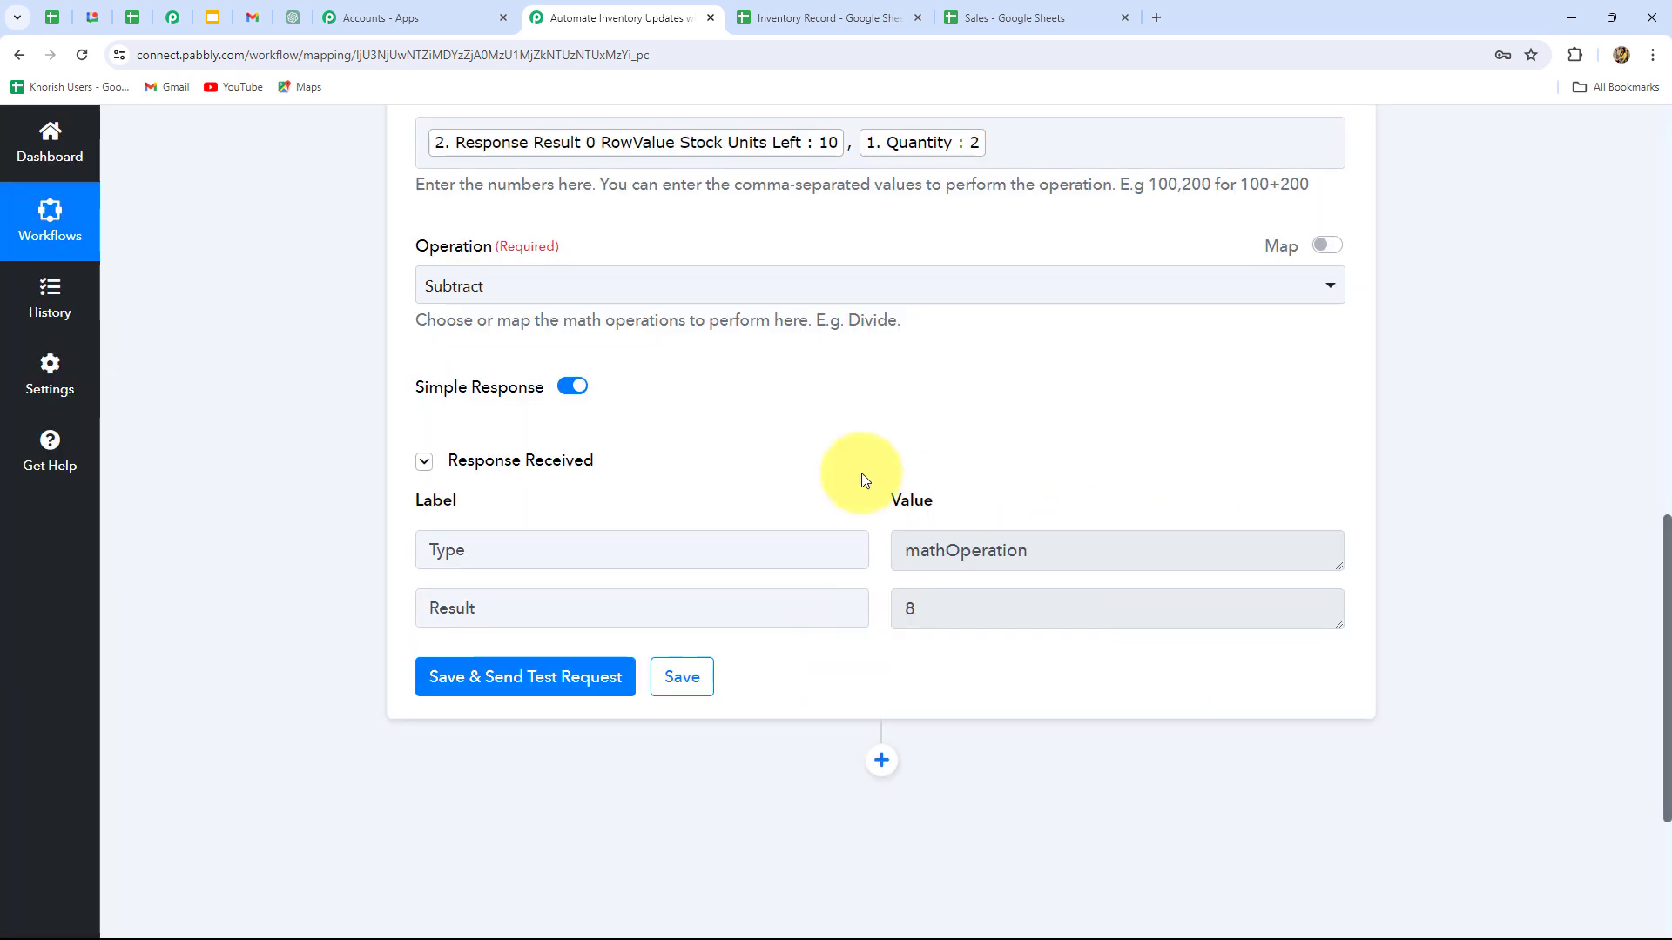
Compare the subtraction result with the quantity in the Sales spreadsheet and the stock units in the Inventory Record spreadsheet.
{"action": "left_click_drag", "start_coordinate": [987, 612], "coordinate": [854, 609]}
{"action": "left_click", "coordinate": [884, 675]}
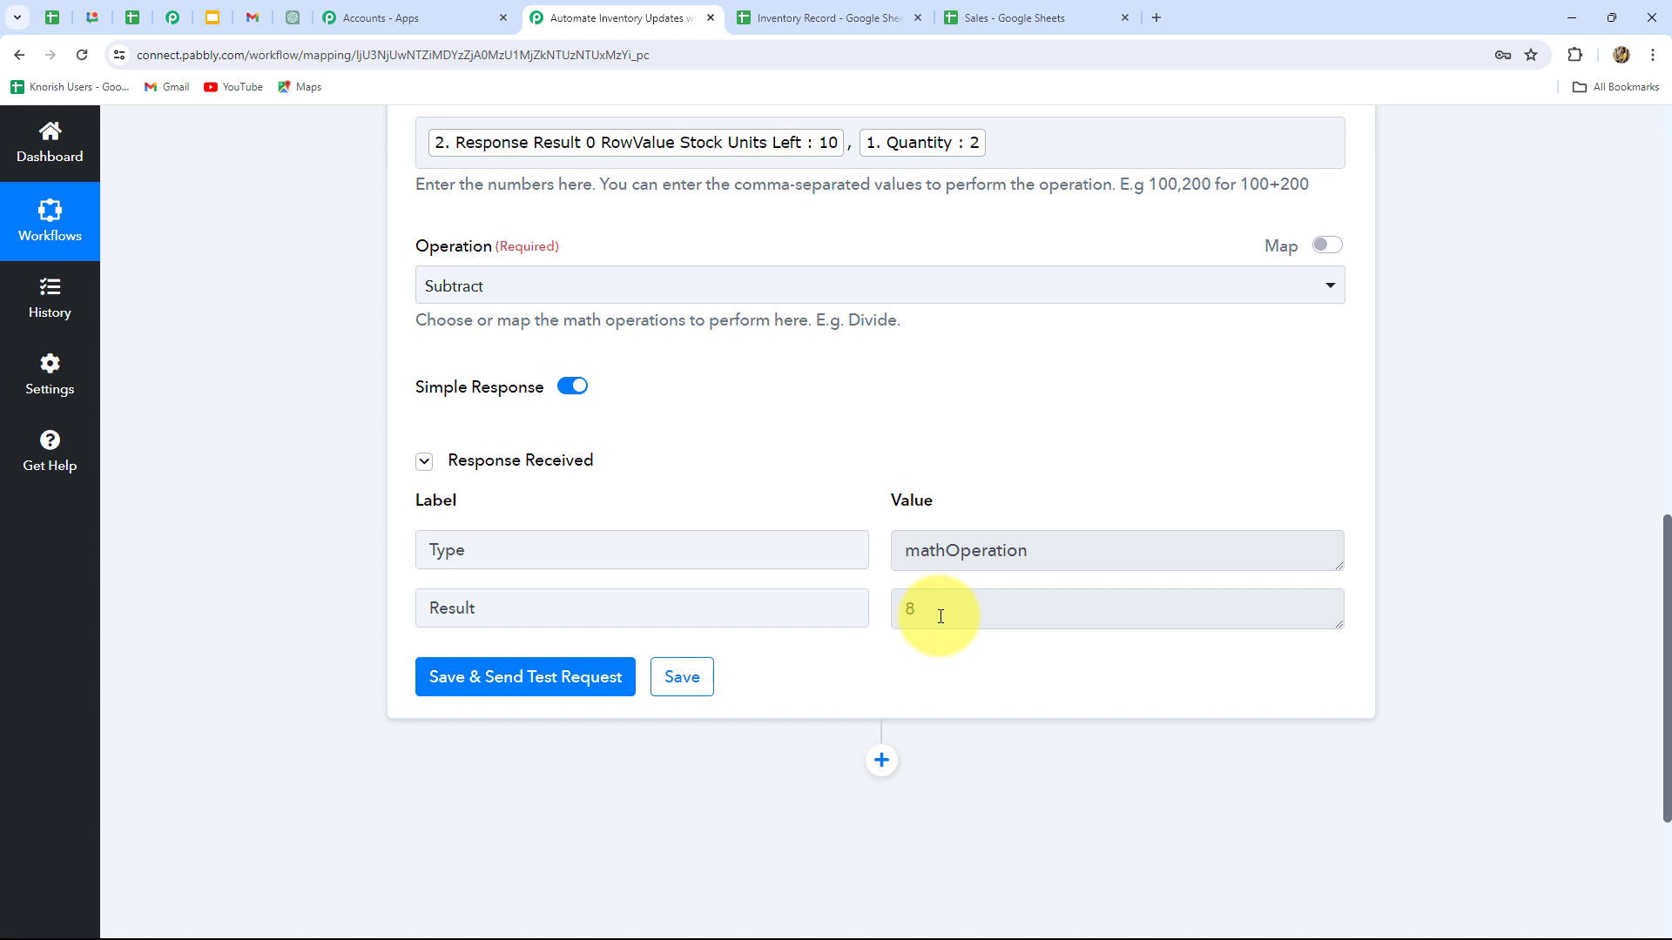
{"action": "left_click", "coordinate": [1014, 18]}
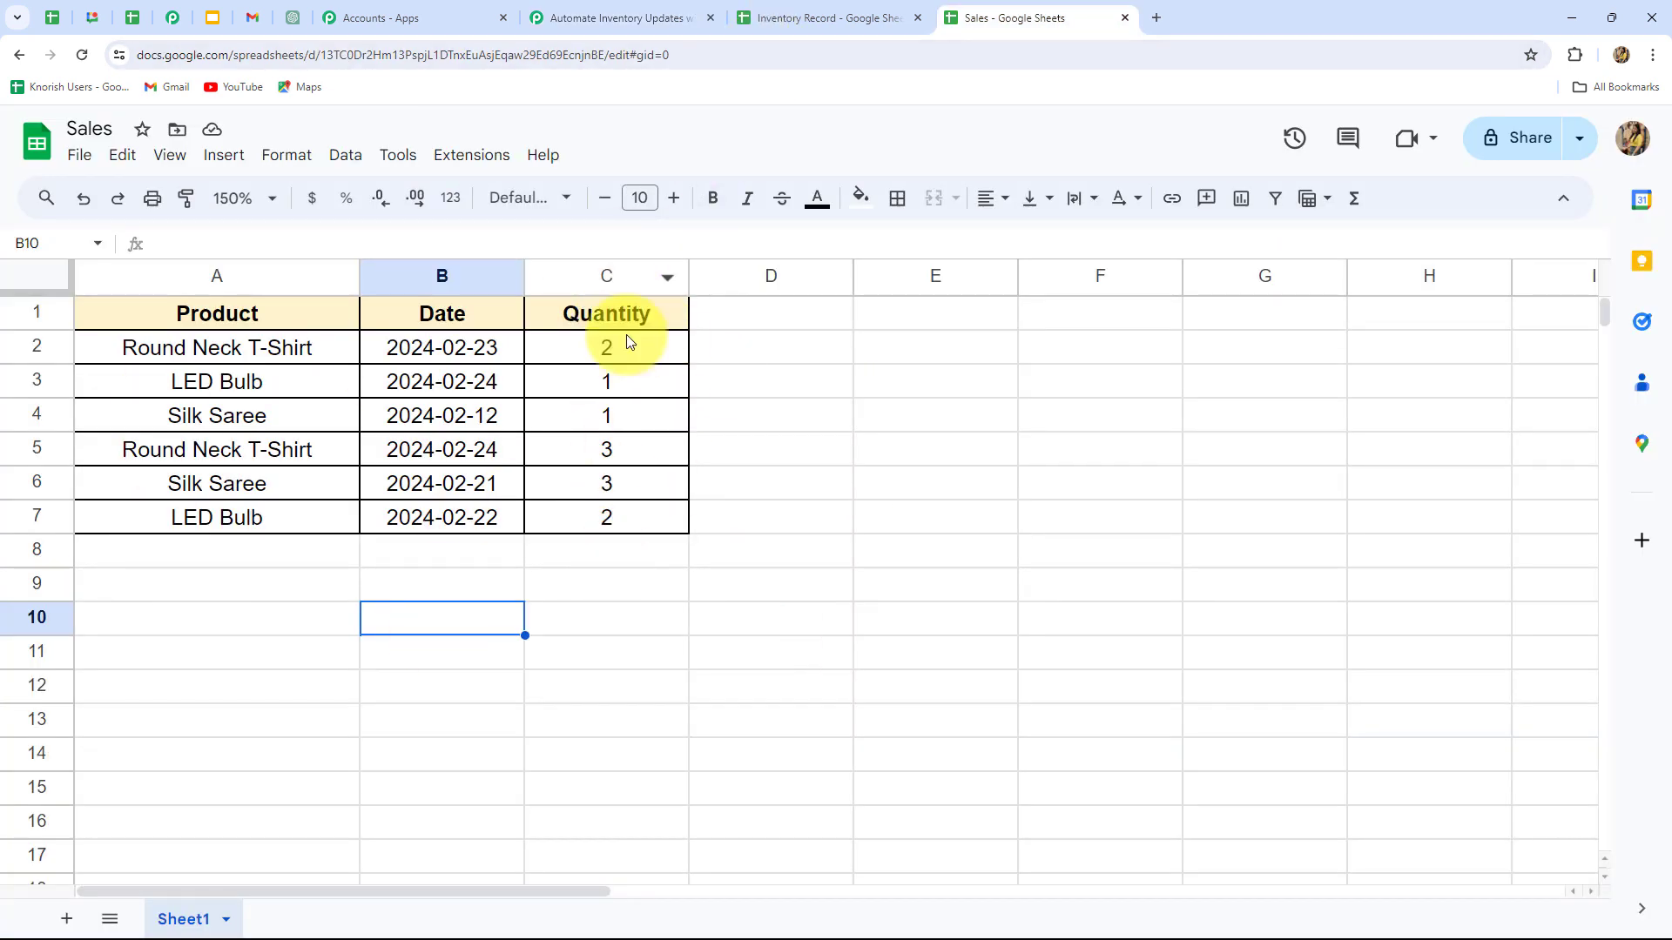
{"action": "left_click", "coordinate": [773, 19]}
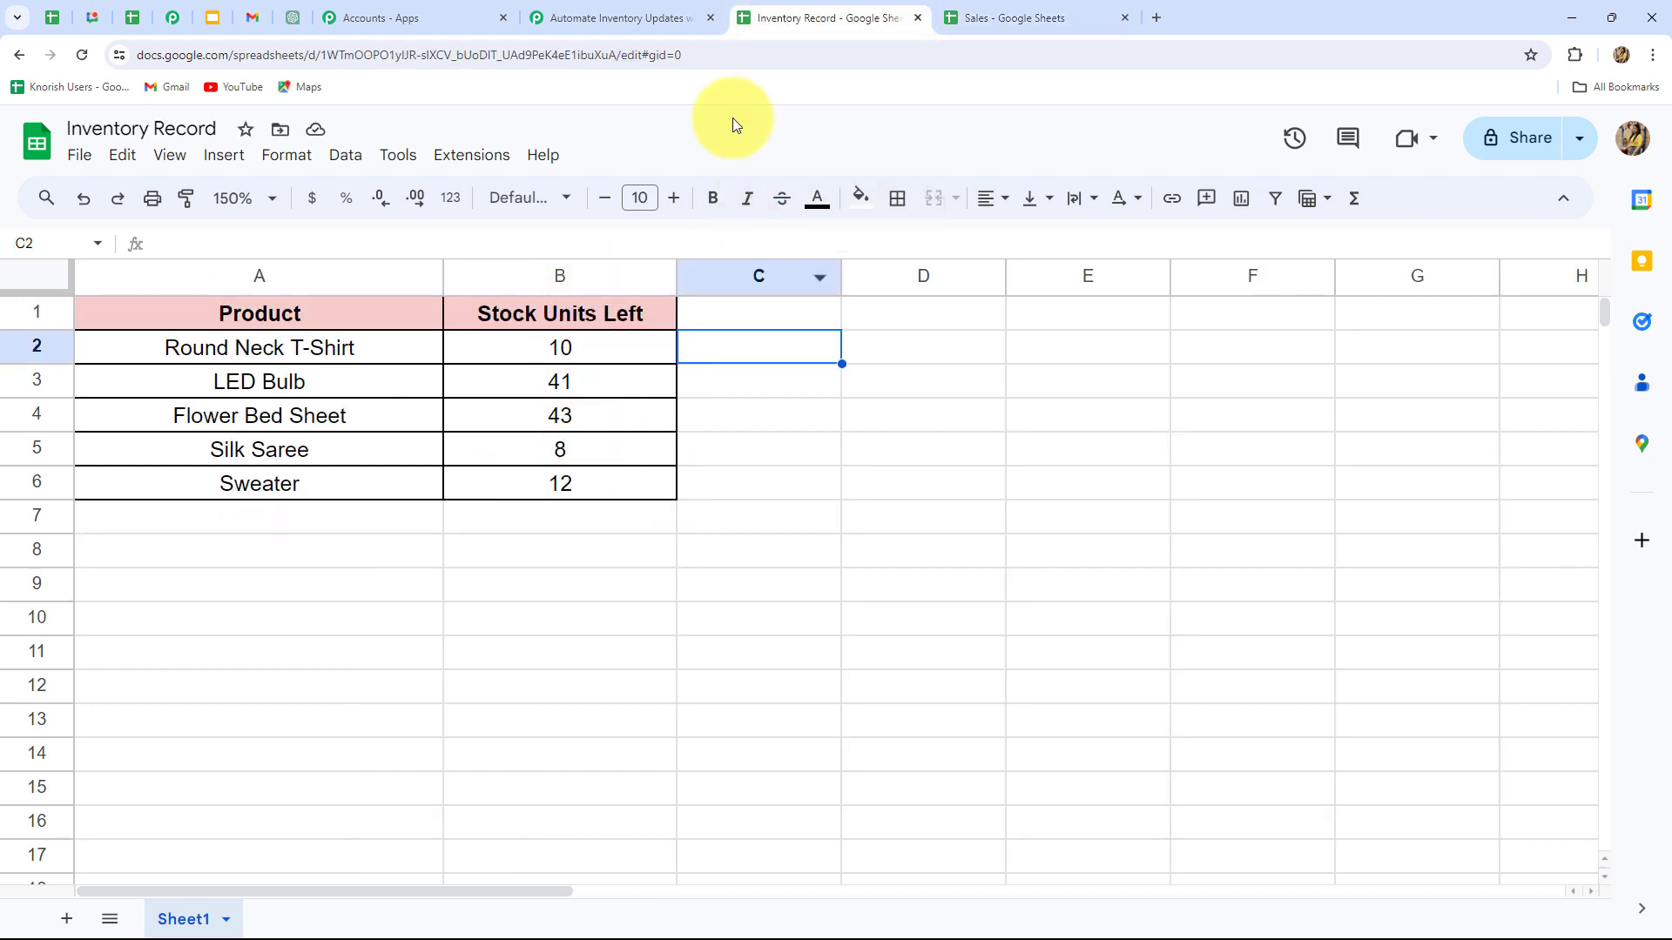
{"action": "left_click", "coordinate": [666, 9]}
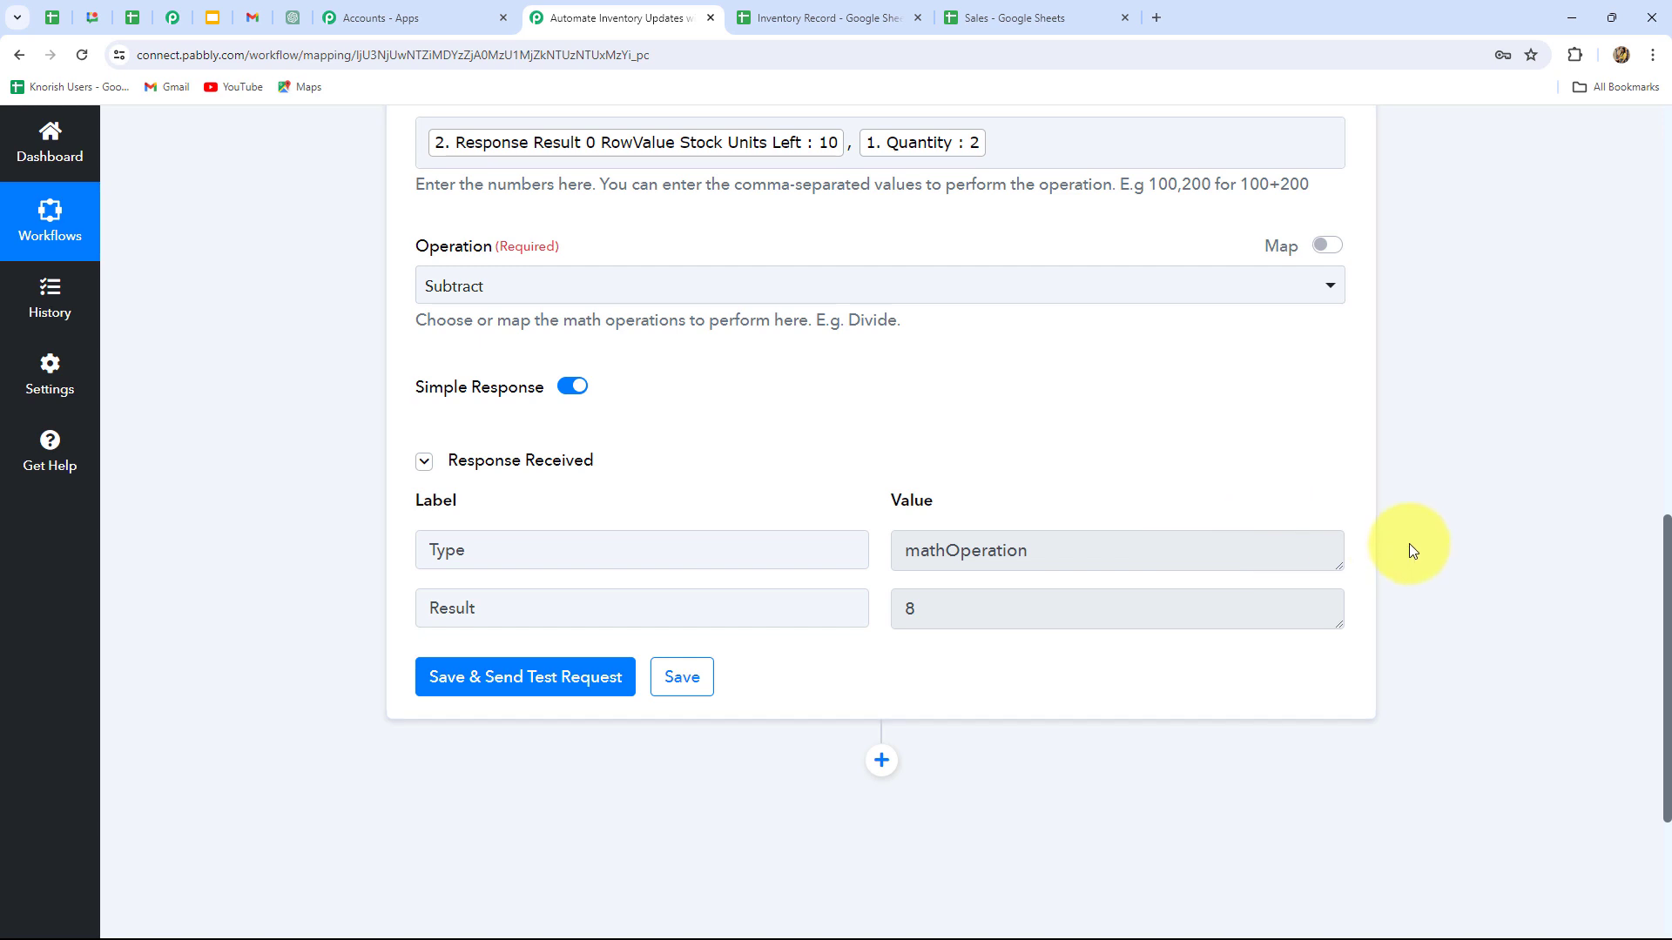
Add a Google Sheets action step with the Update Cell Value event, connected through the existing Google Sheets #47 connection.
{"action": "scroll", "coordinate": [1409, 543], "scroll_direction": "down", "scroll_amount": 3}
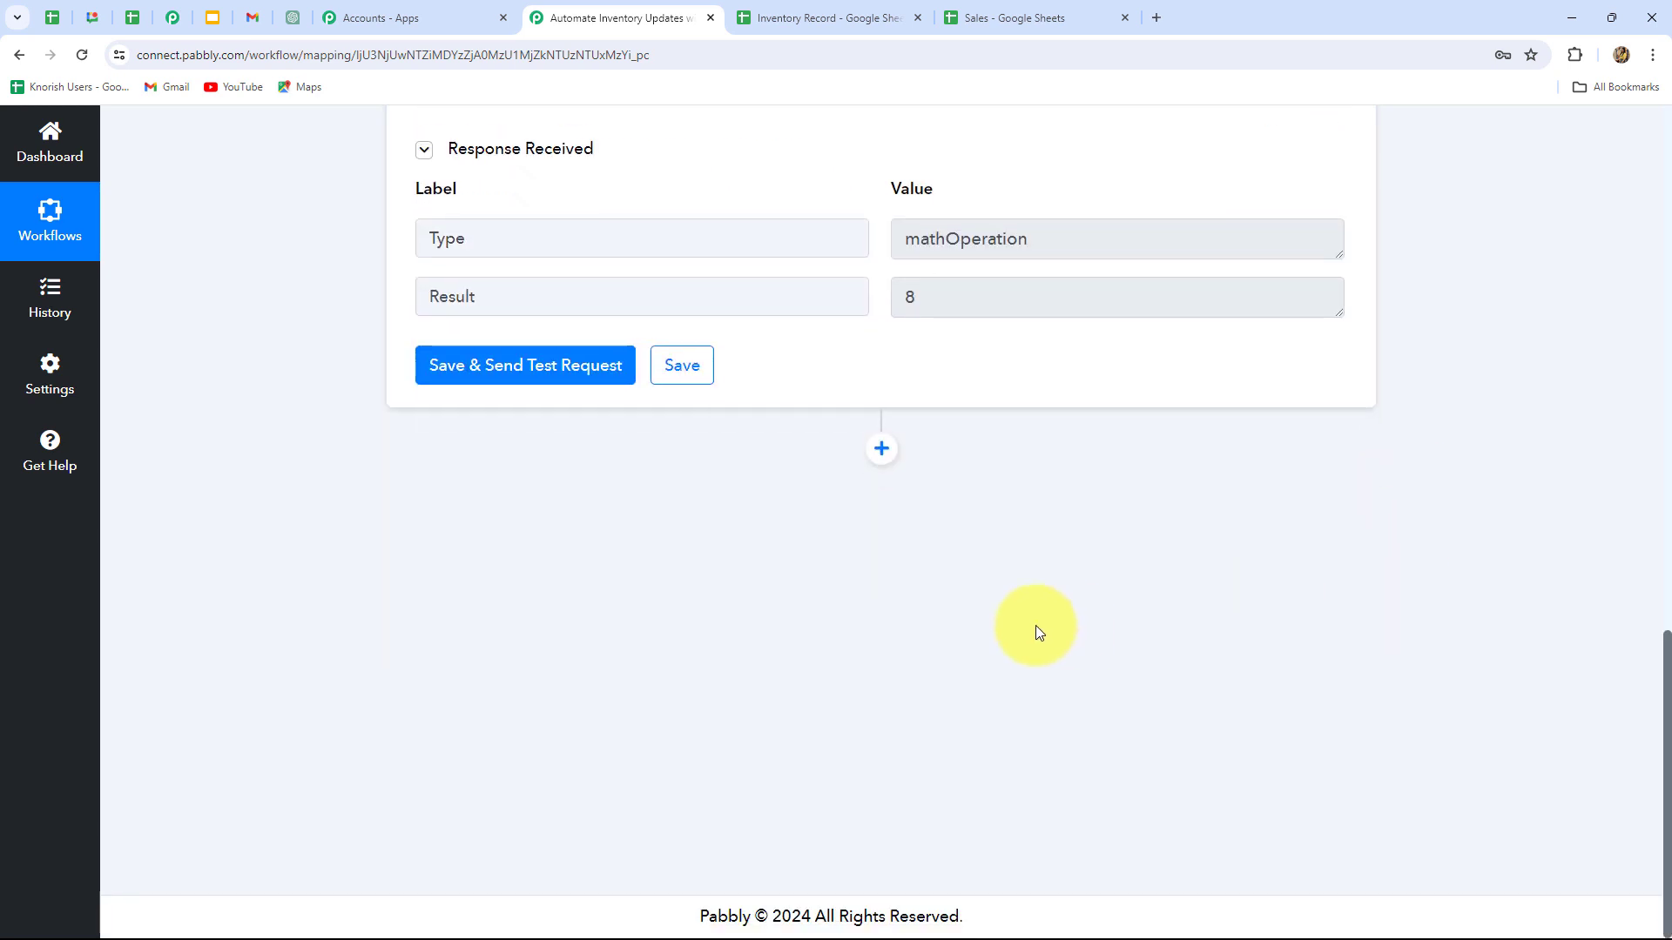
{"action": "left_click", "coordinate": [882, 451]}
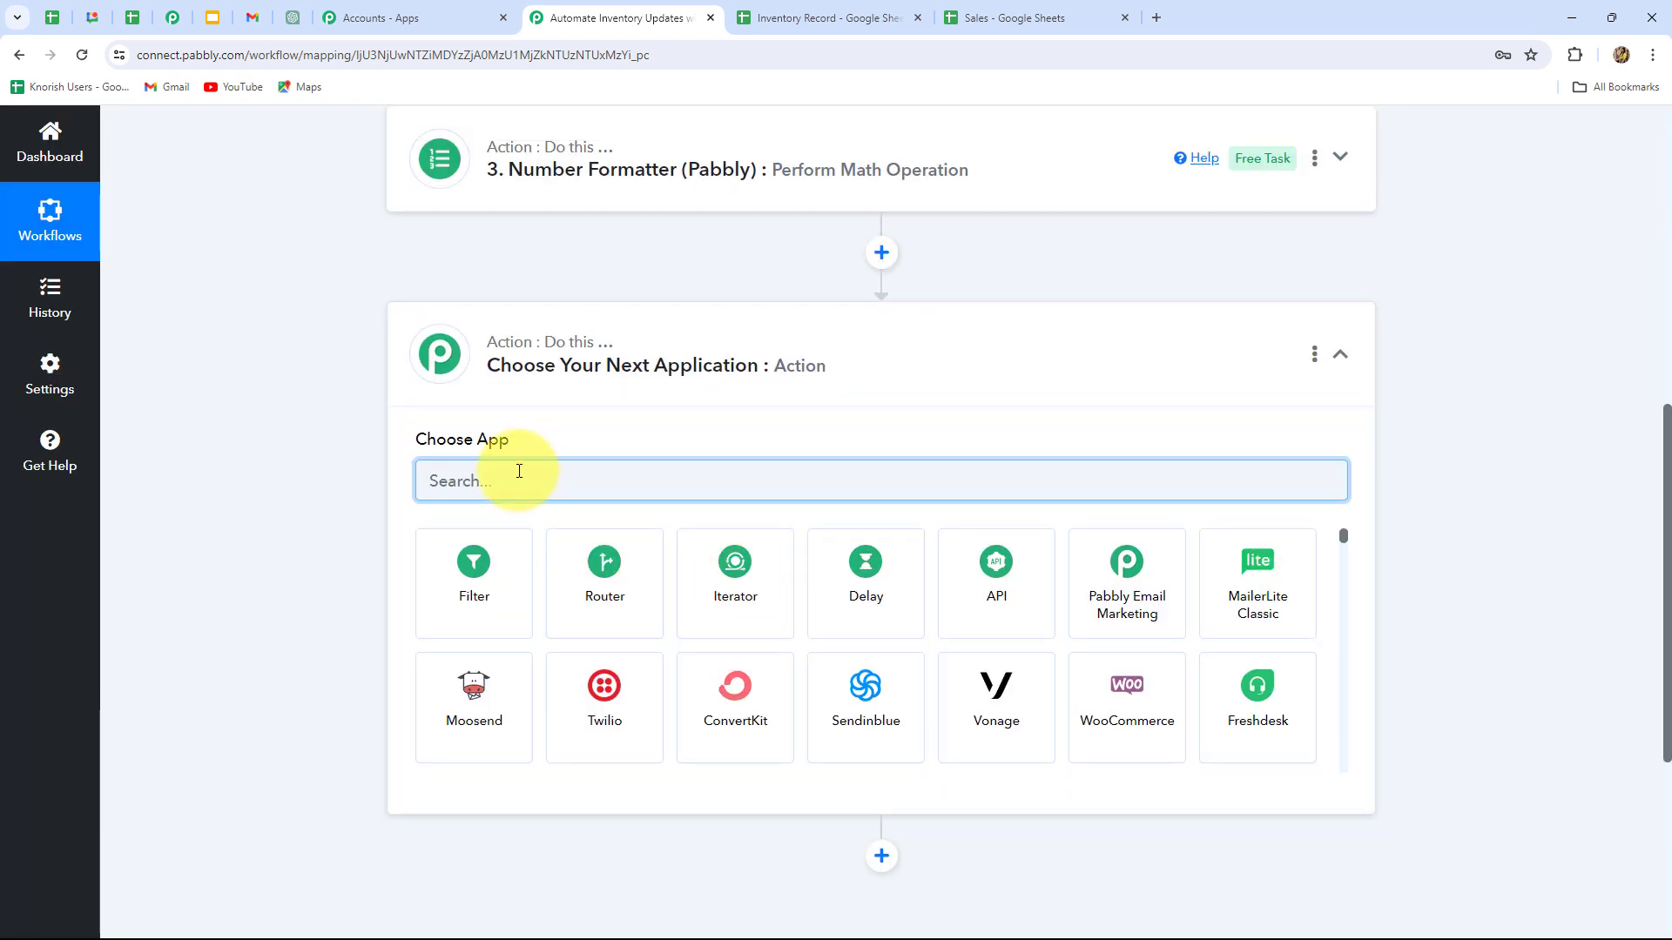
{"action": "type", "text": "Goog"}
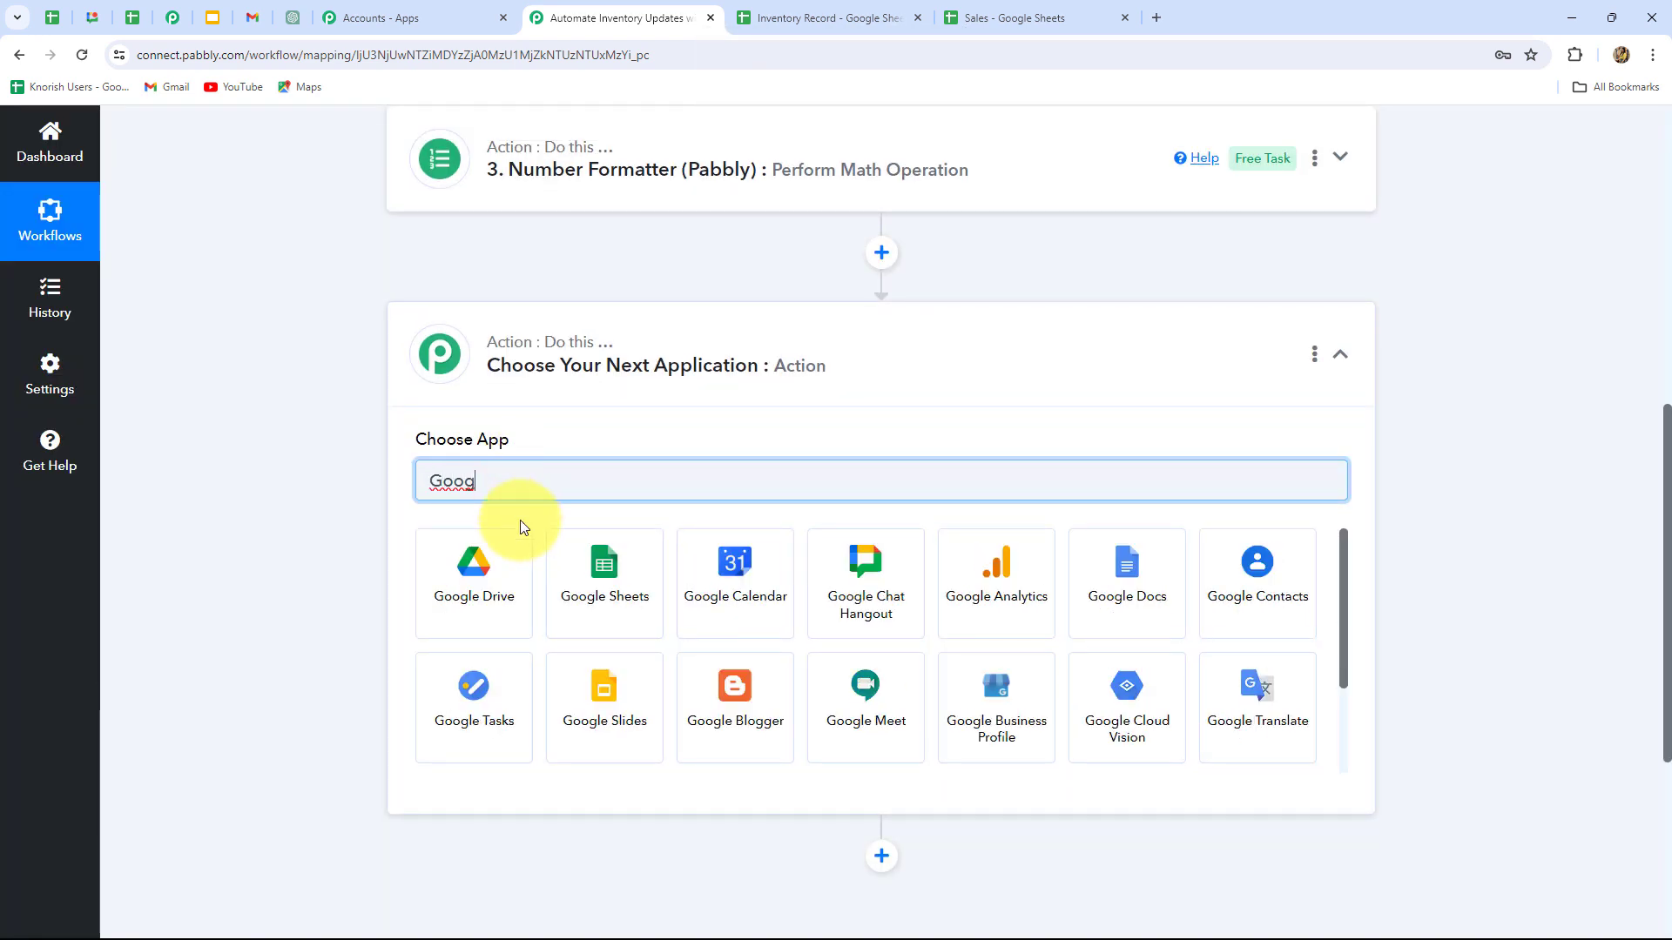
{"action": "left_click", "coordinate": [609, 572]}
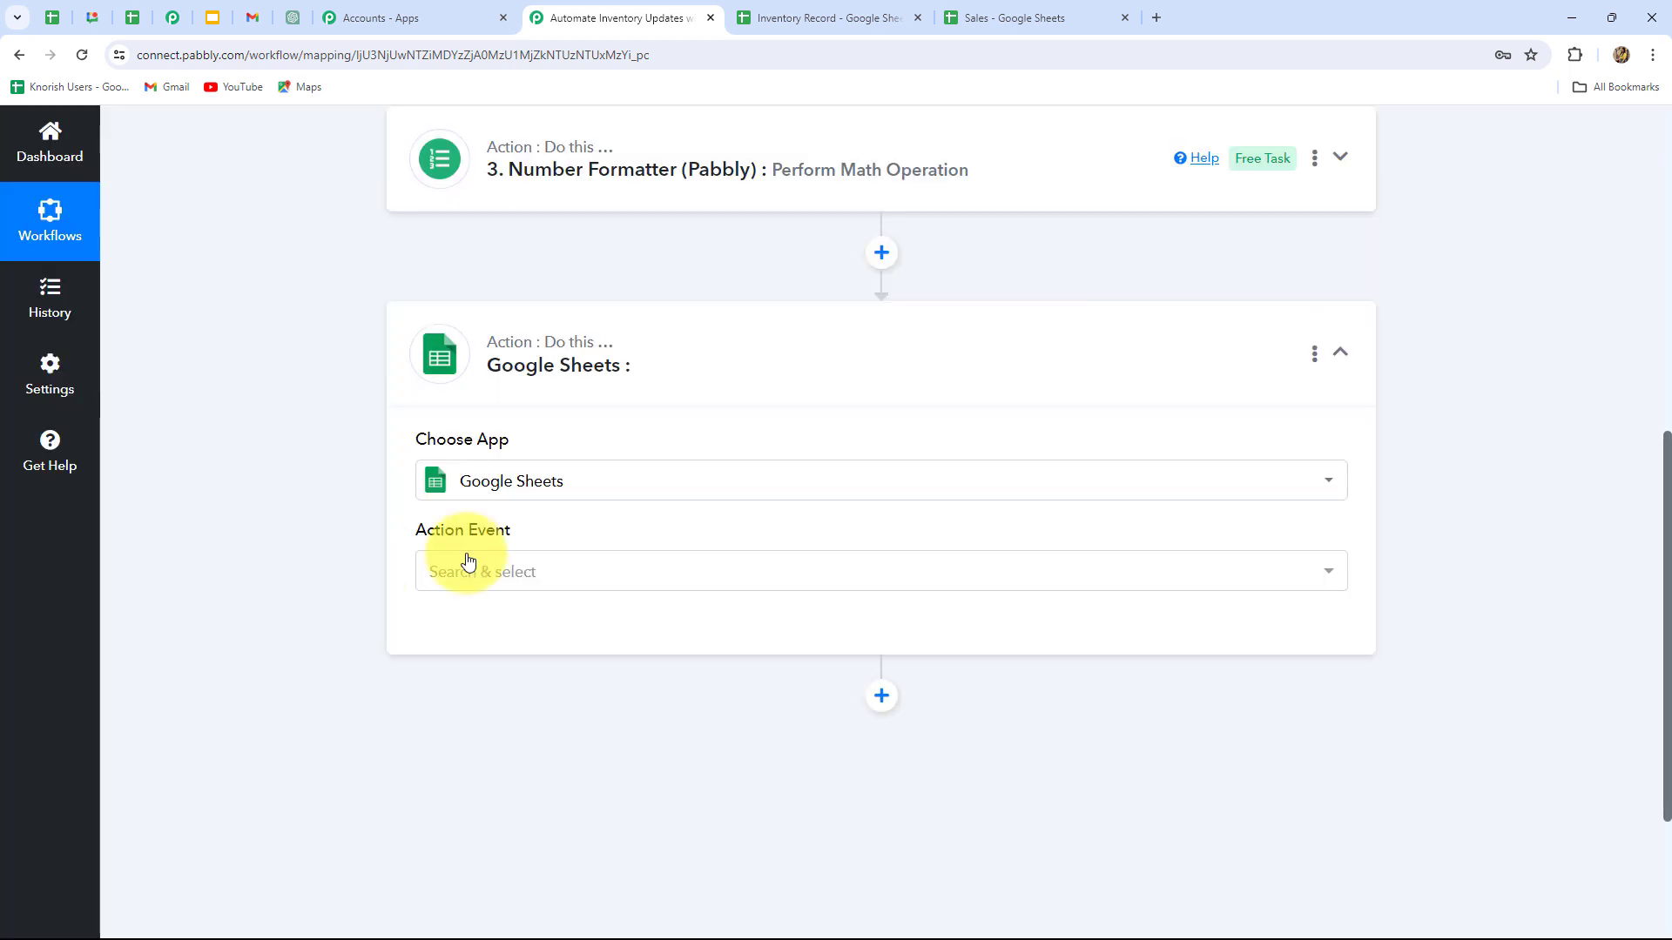
{"action": "left_click", "coordinate": [578, 568]}
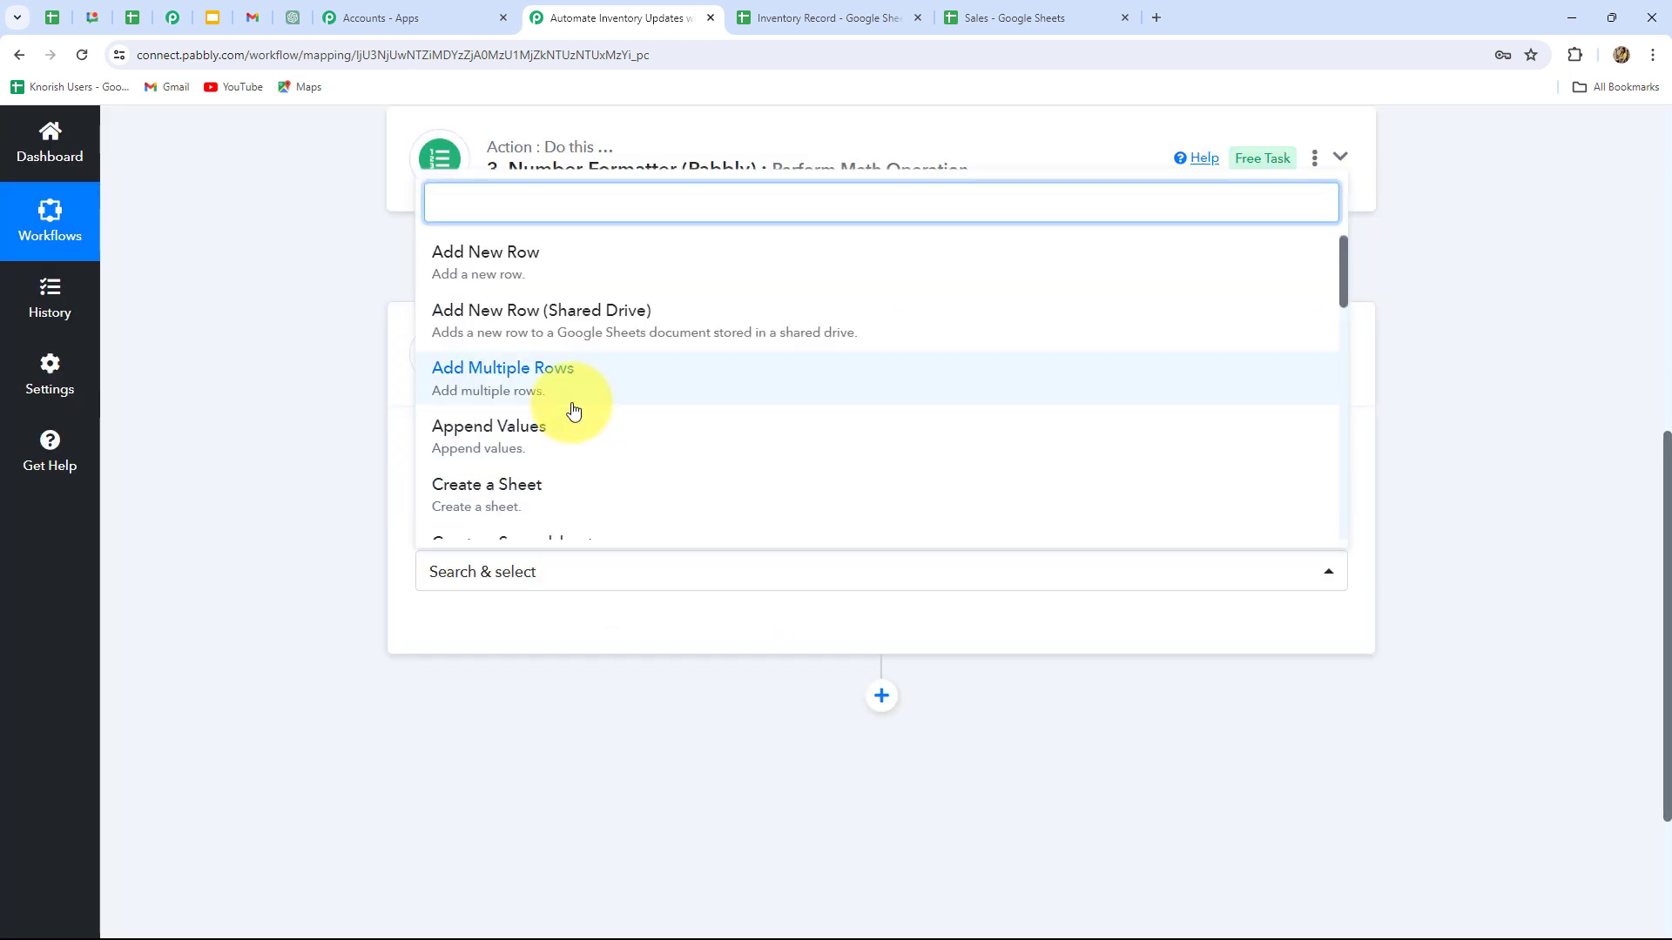
{"action": "scroll", "coordinate": [573, 410], "scroll_direction": "down", "scroll_amount": 5}
{"action": "left_click", "coordinate": [560, 507]}
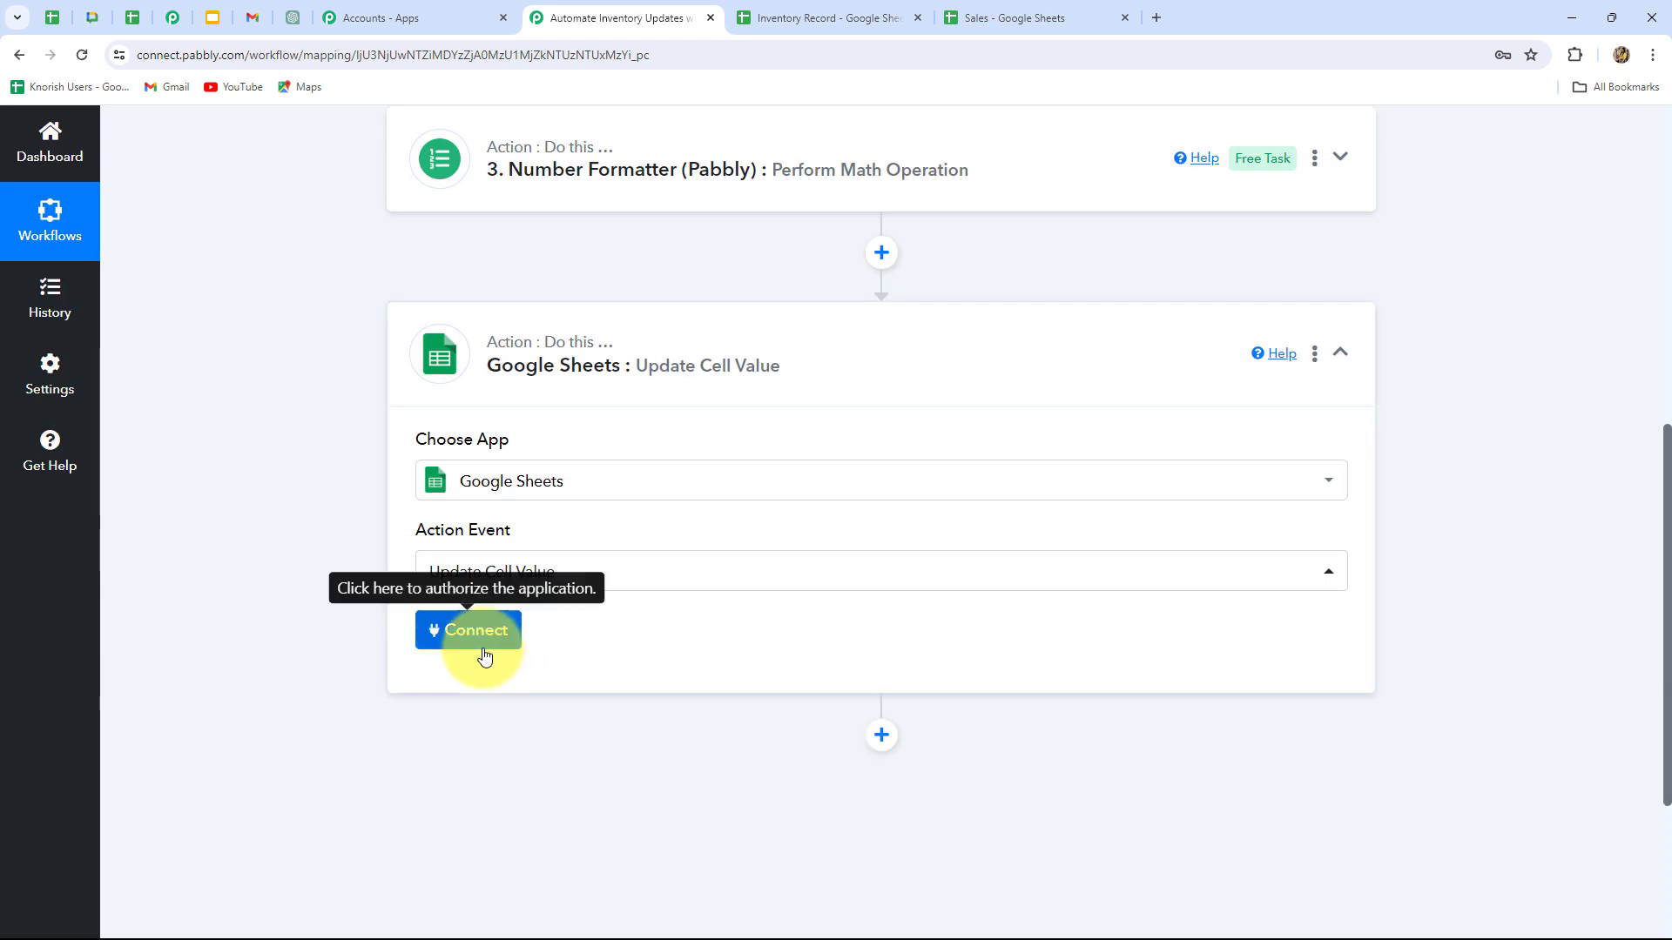
{"action": "left_click", "coordinate": [484, 653]}
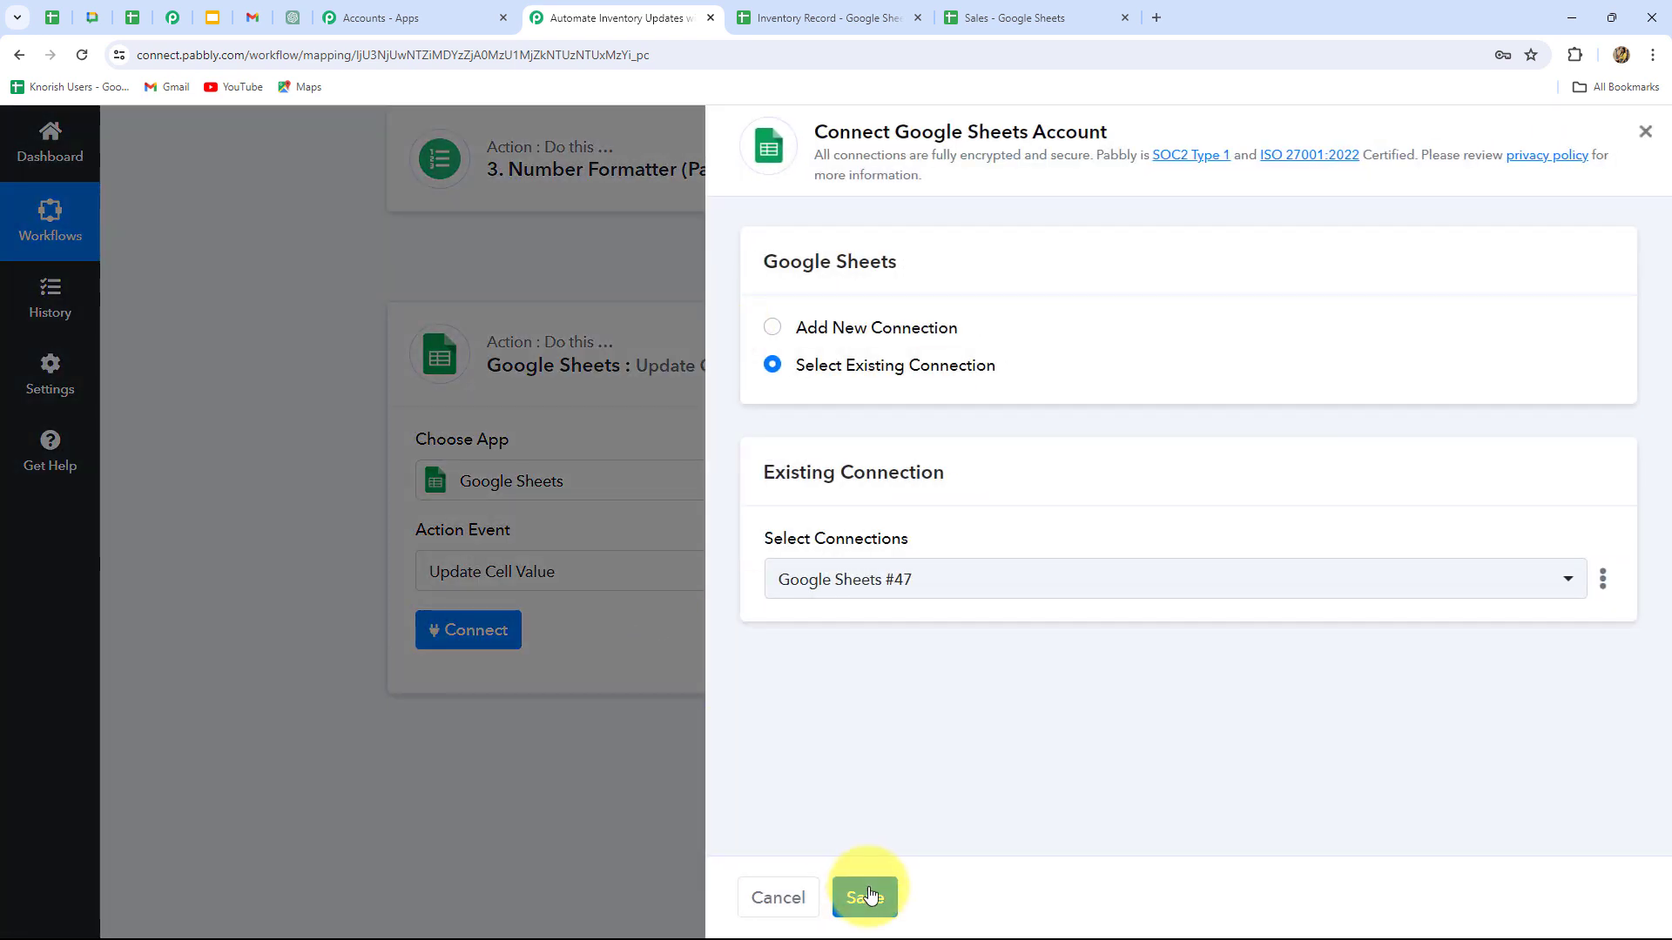
{"action": "left_click", "coordinate": [868, 894]}
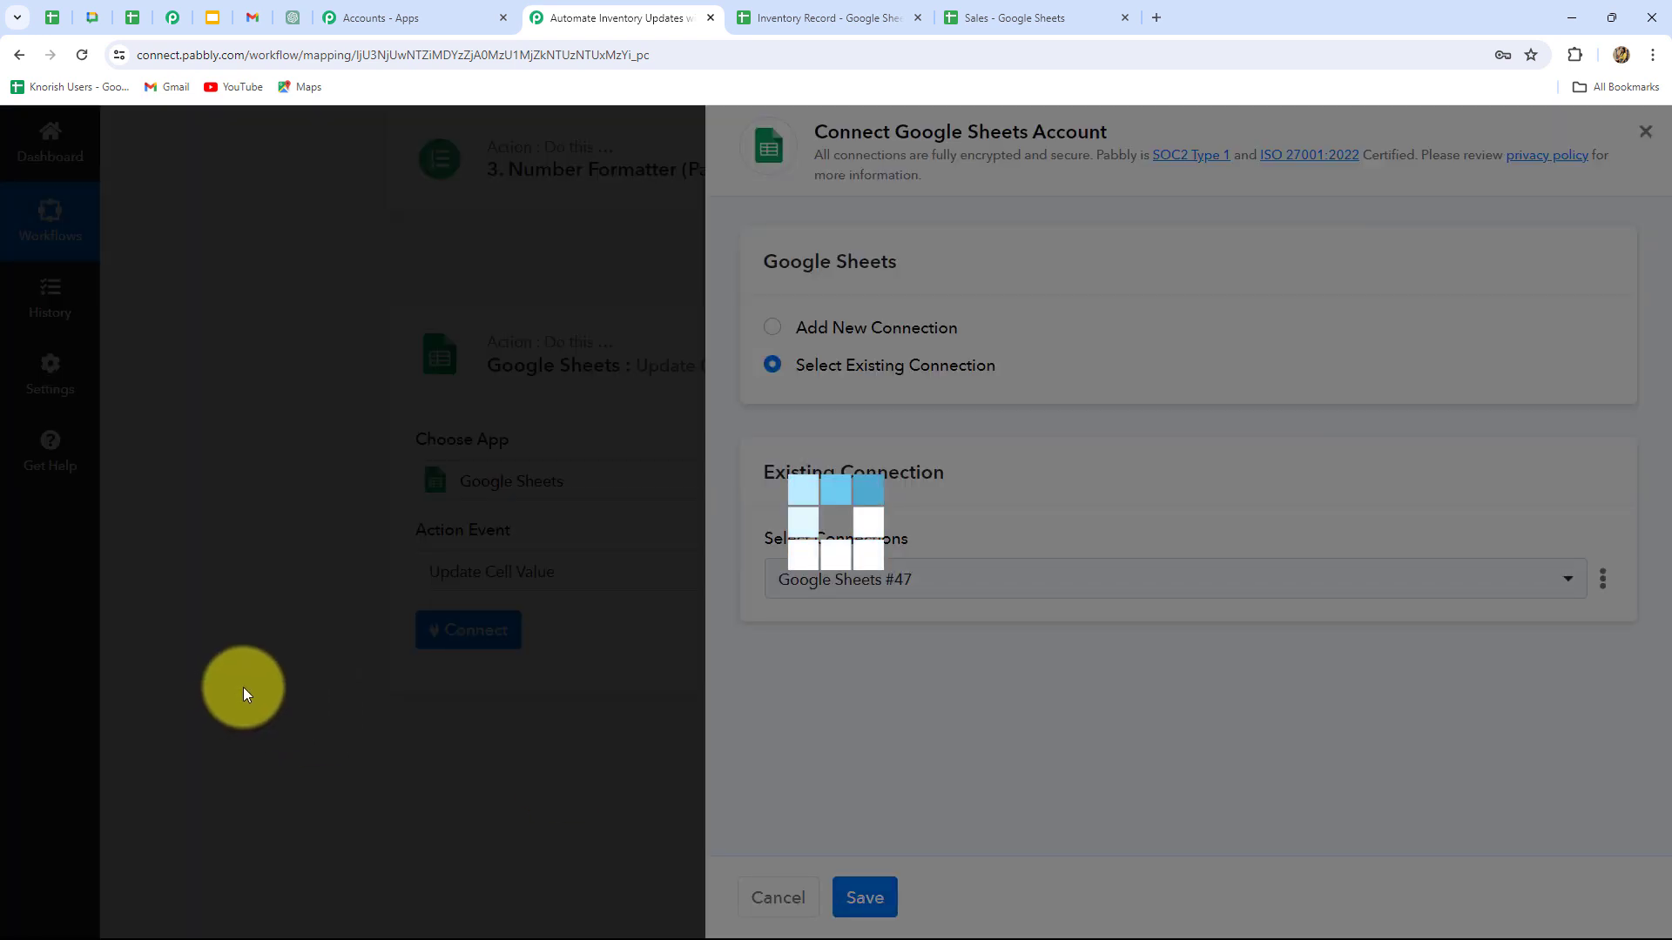
Select the Inventory Record spreadsheet and its Sheet1 as the target of the Update Cell Value step.
{"action": "scroll", "coordinate": [243, 687], "scroll_direction": "down", "scroll_amount": 4}
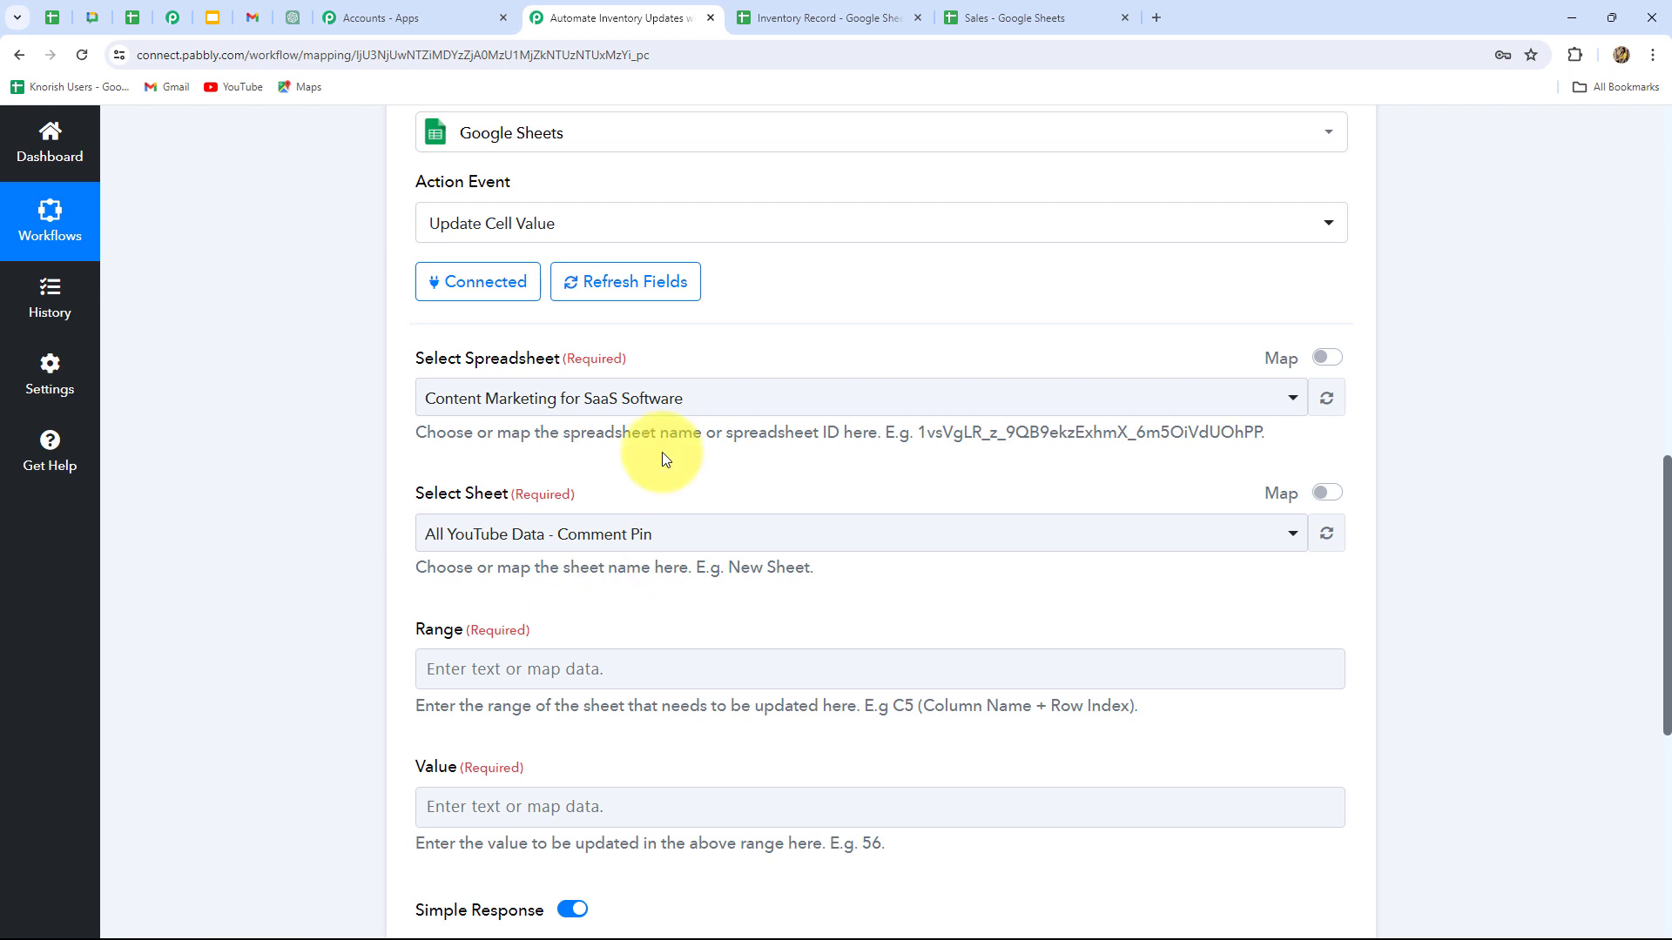
{"action": "left_click", "coordinate": [695, 397]}
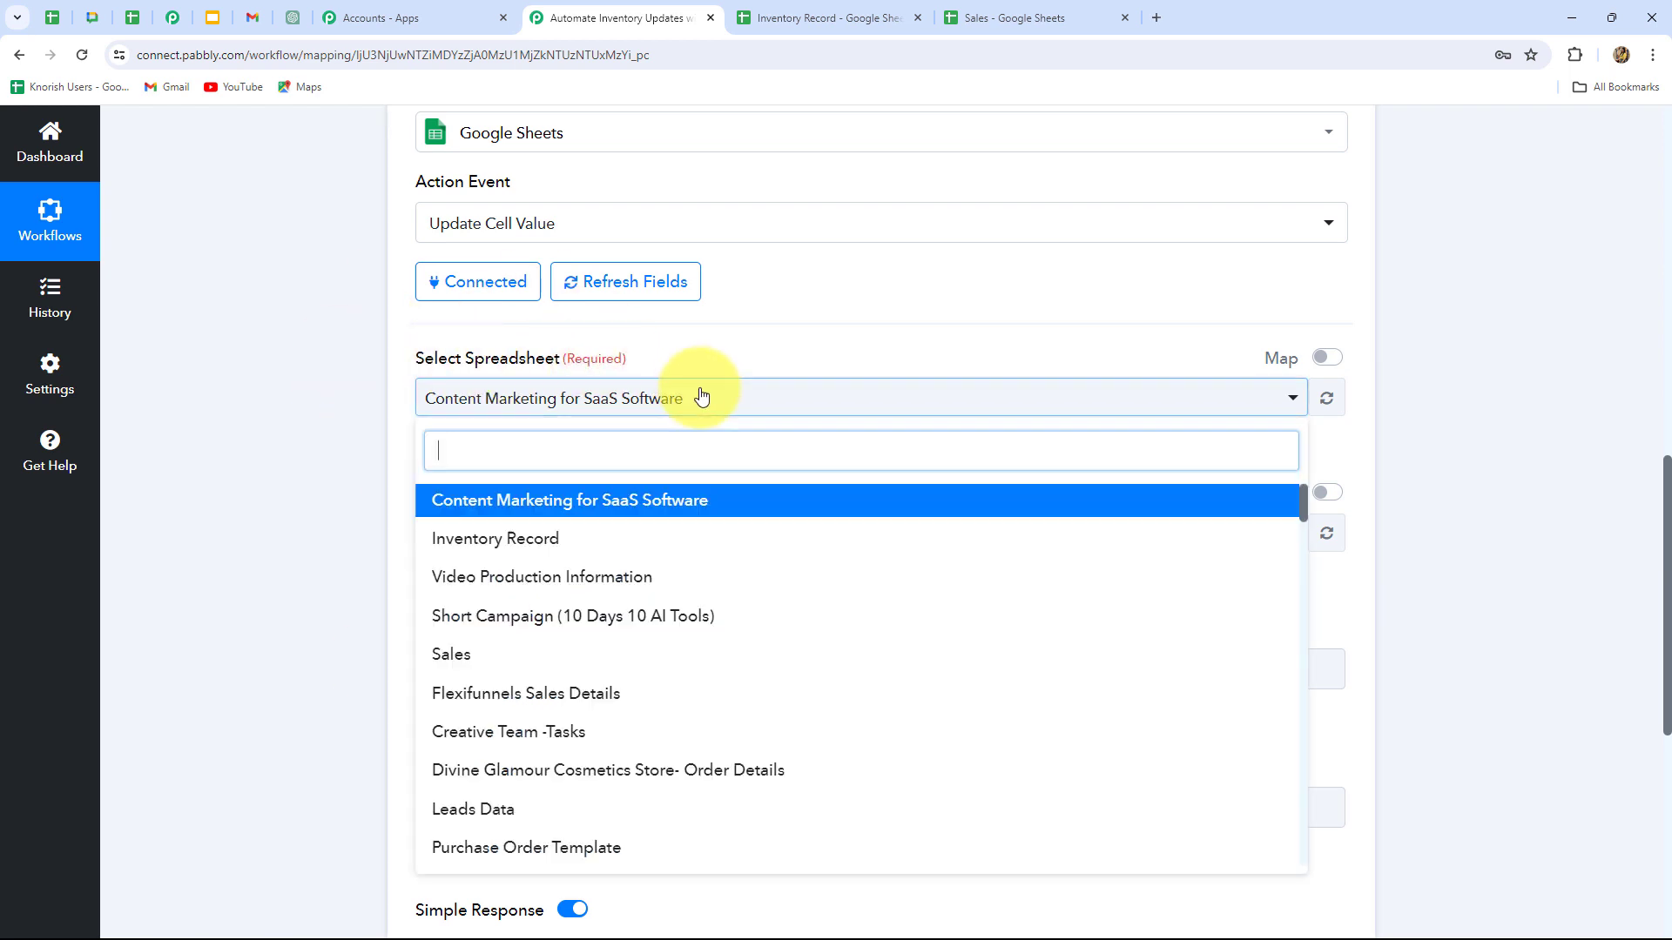
{"action": "left_click", "coordinate": [532, 547]}
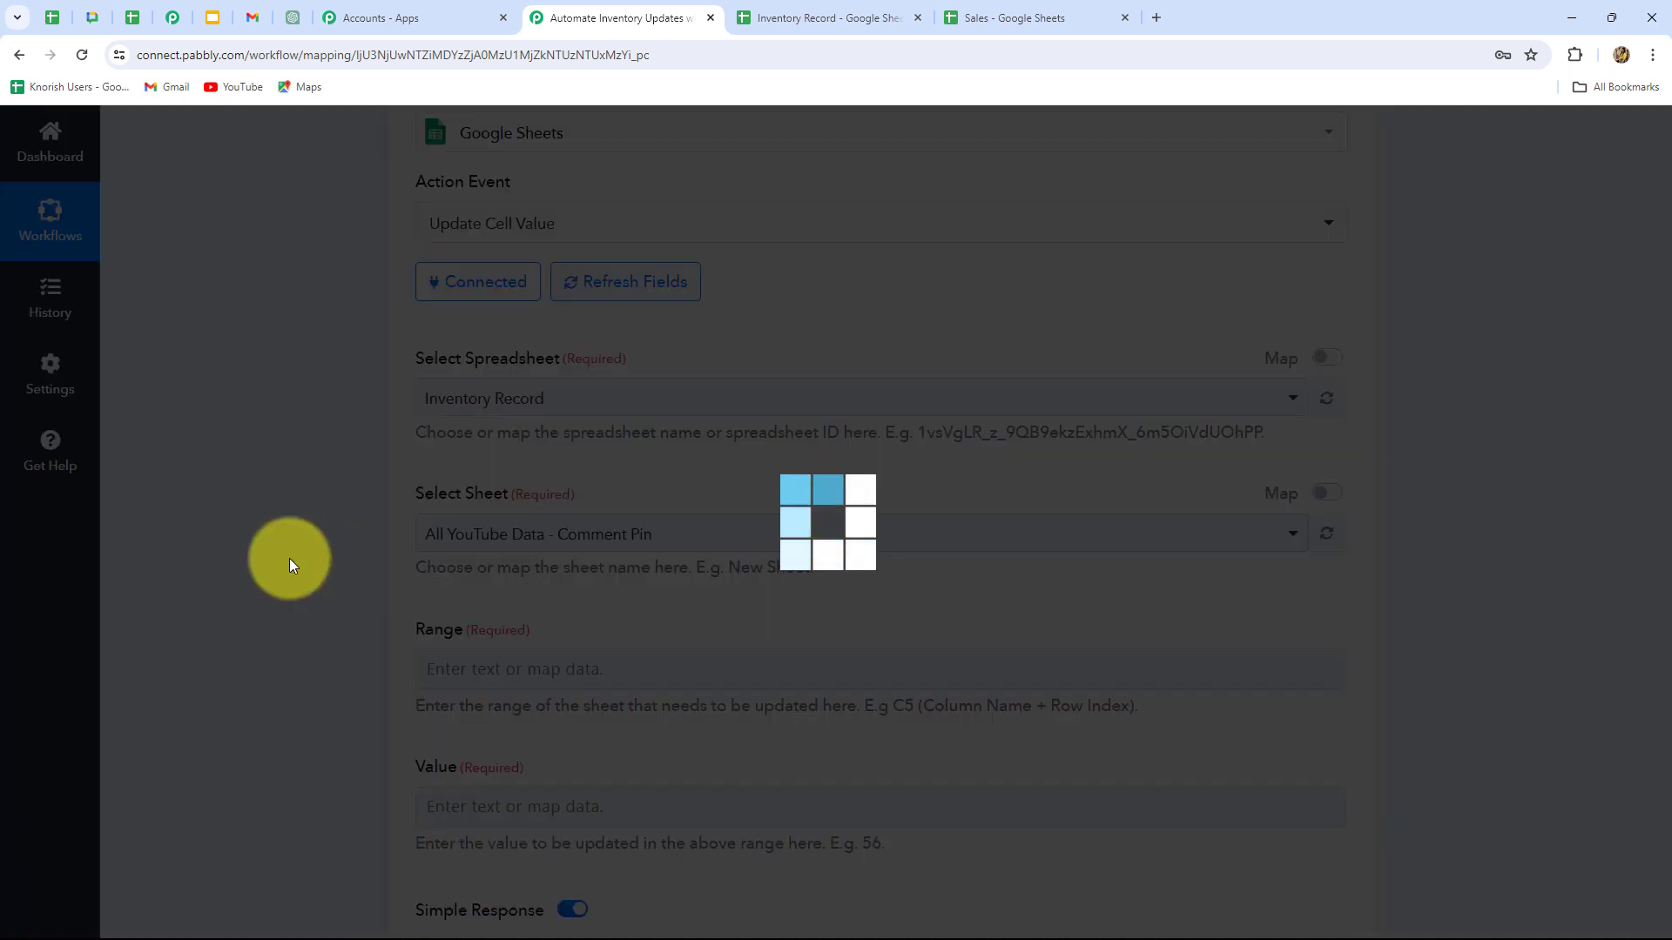
{"action": "scroll", "coordinate": [421, 325], "scroll_direction": "down", "scroll_amount": 2}
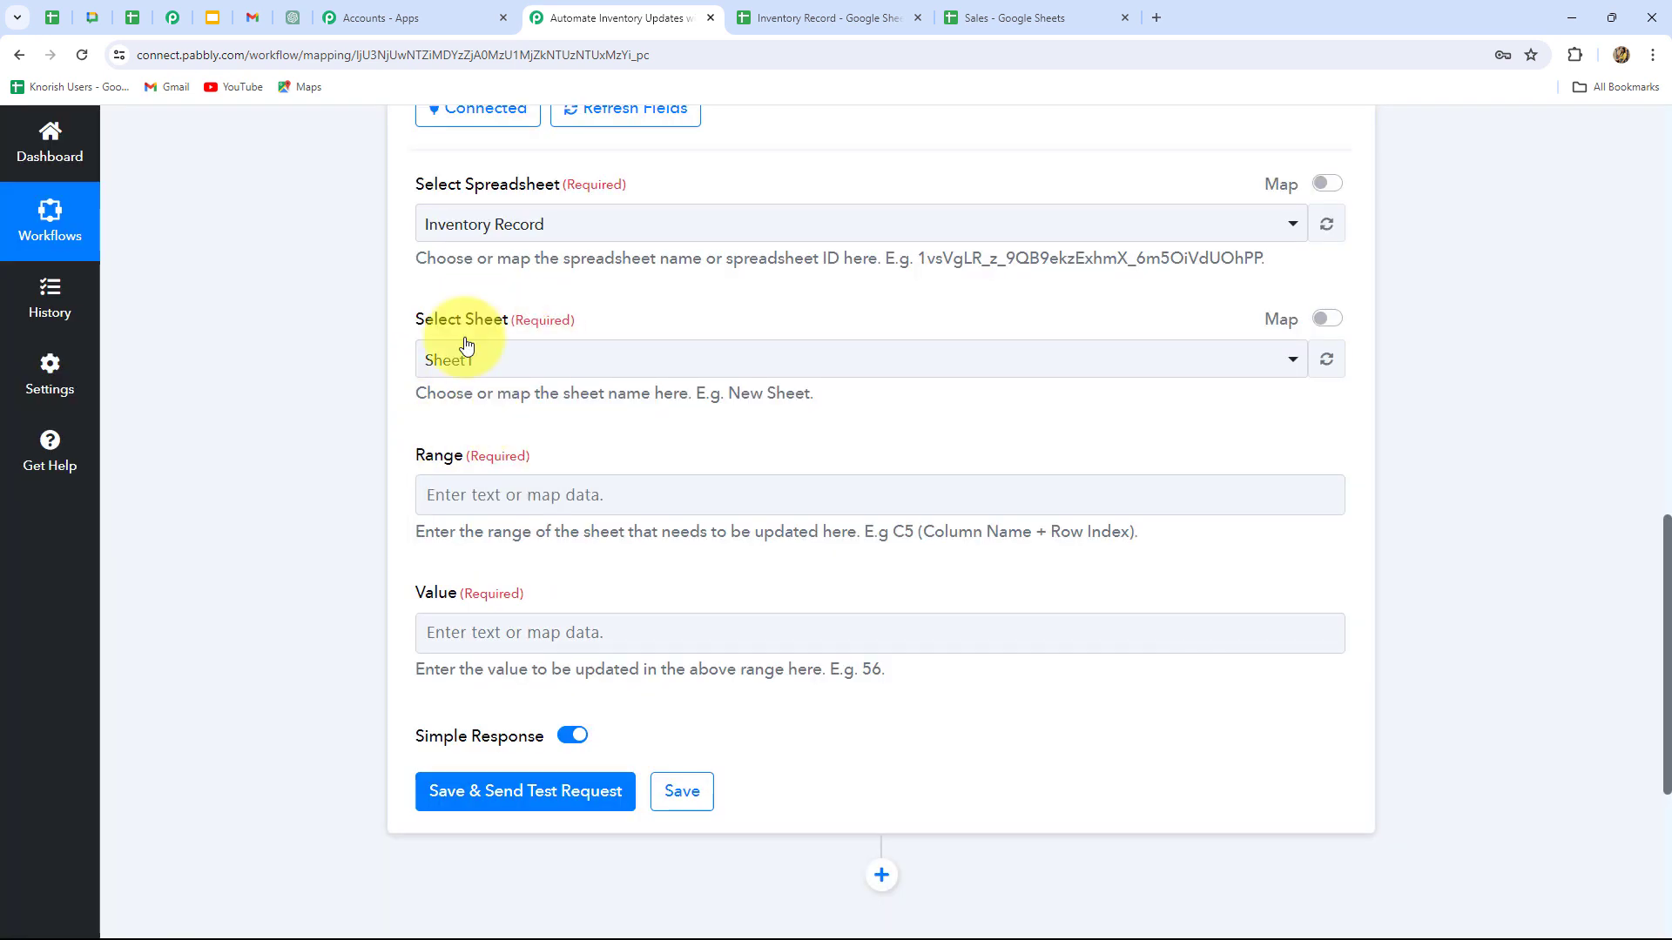
{"action": "left_click", "coordinate": [431, 481]}
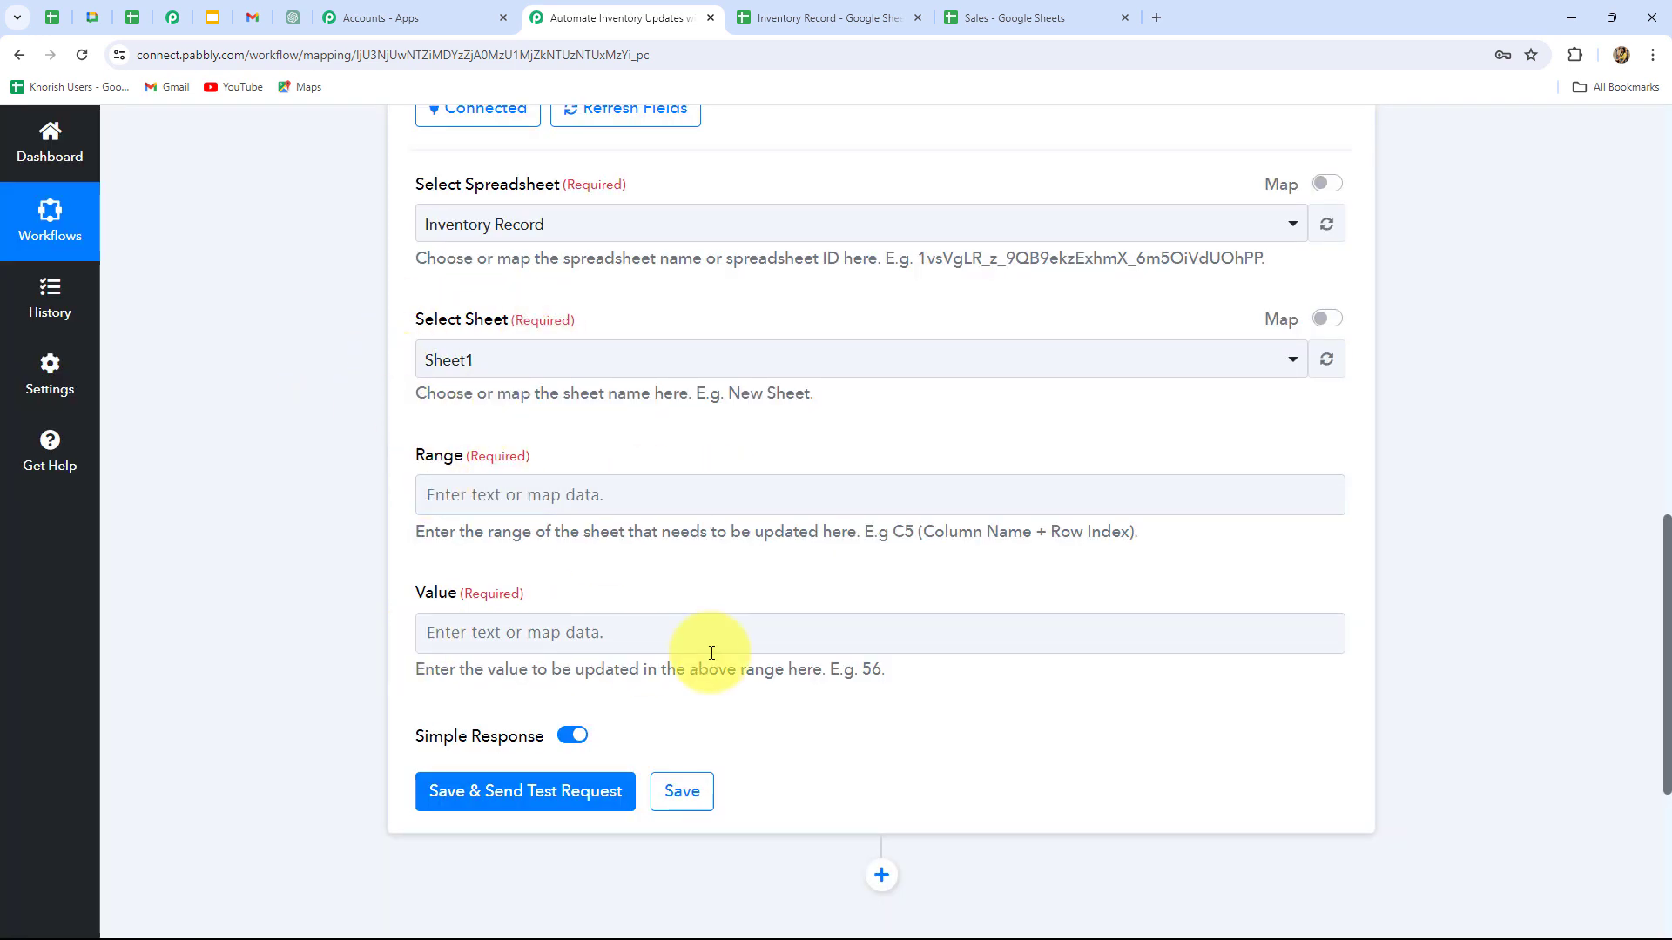
Check the stock column in the Inventory Record spreadsheet and set the update range to B followed by the lookup step's mapped RowIndex.
{"action": "left_click", "coordinate": [767, 651]}
{"action": "left_click", "coordinate": [814, 18]}
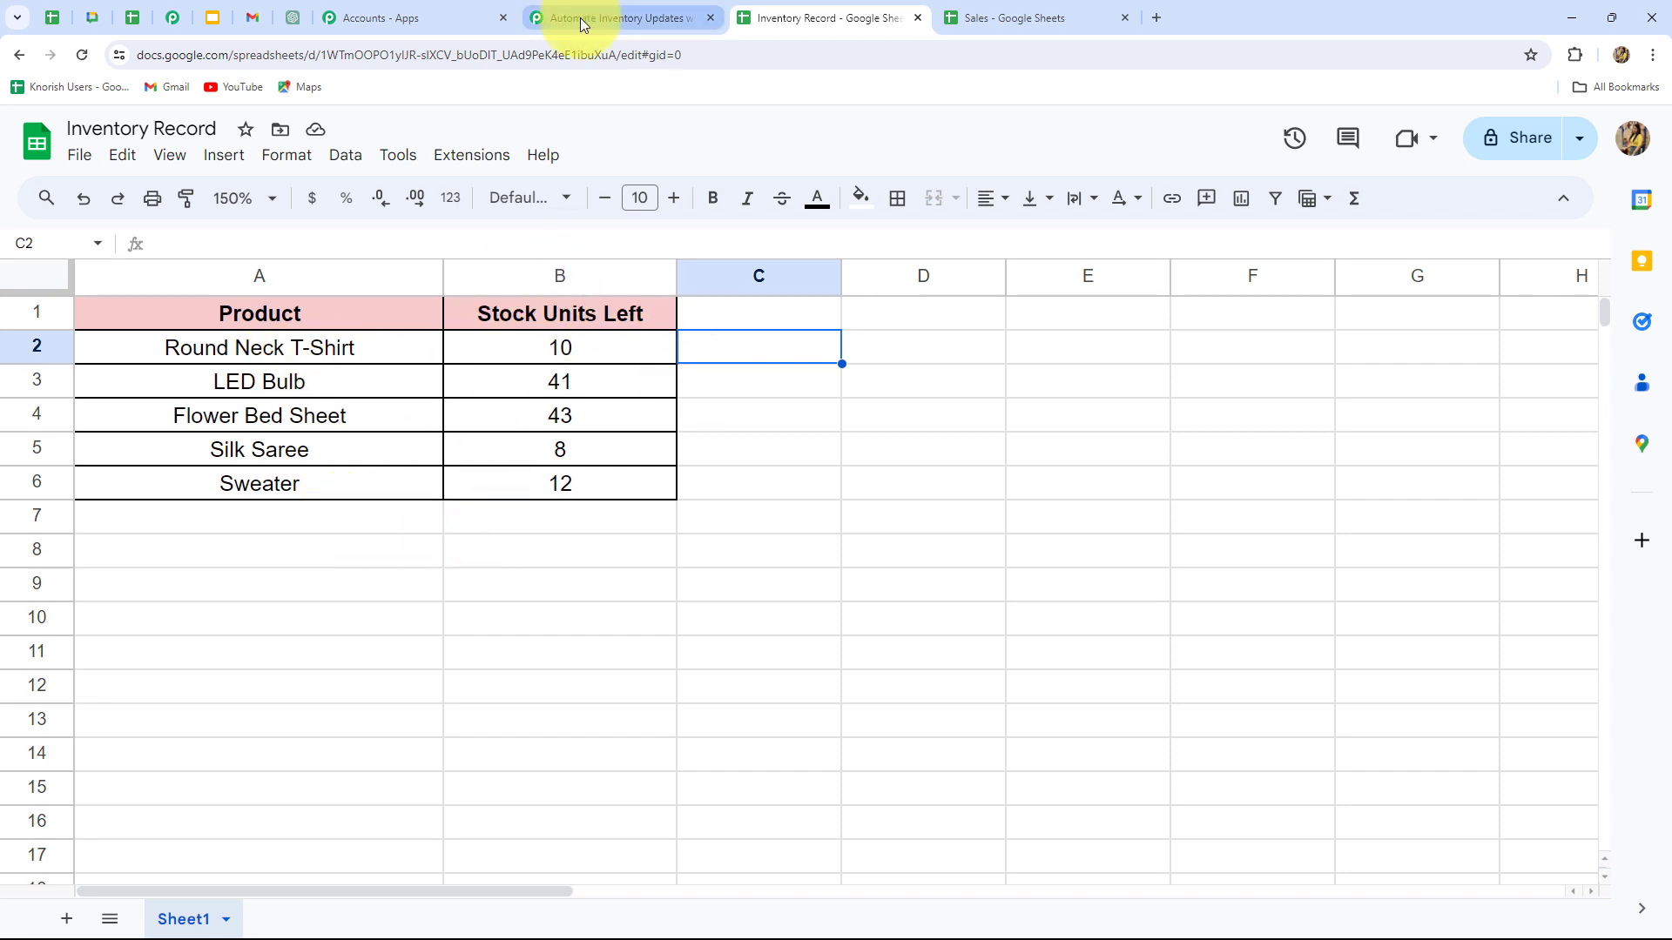
{"action": "left_click", "coordinate": [627, 18]}
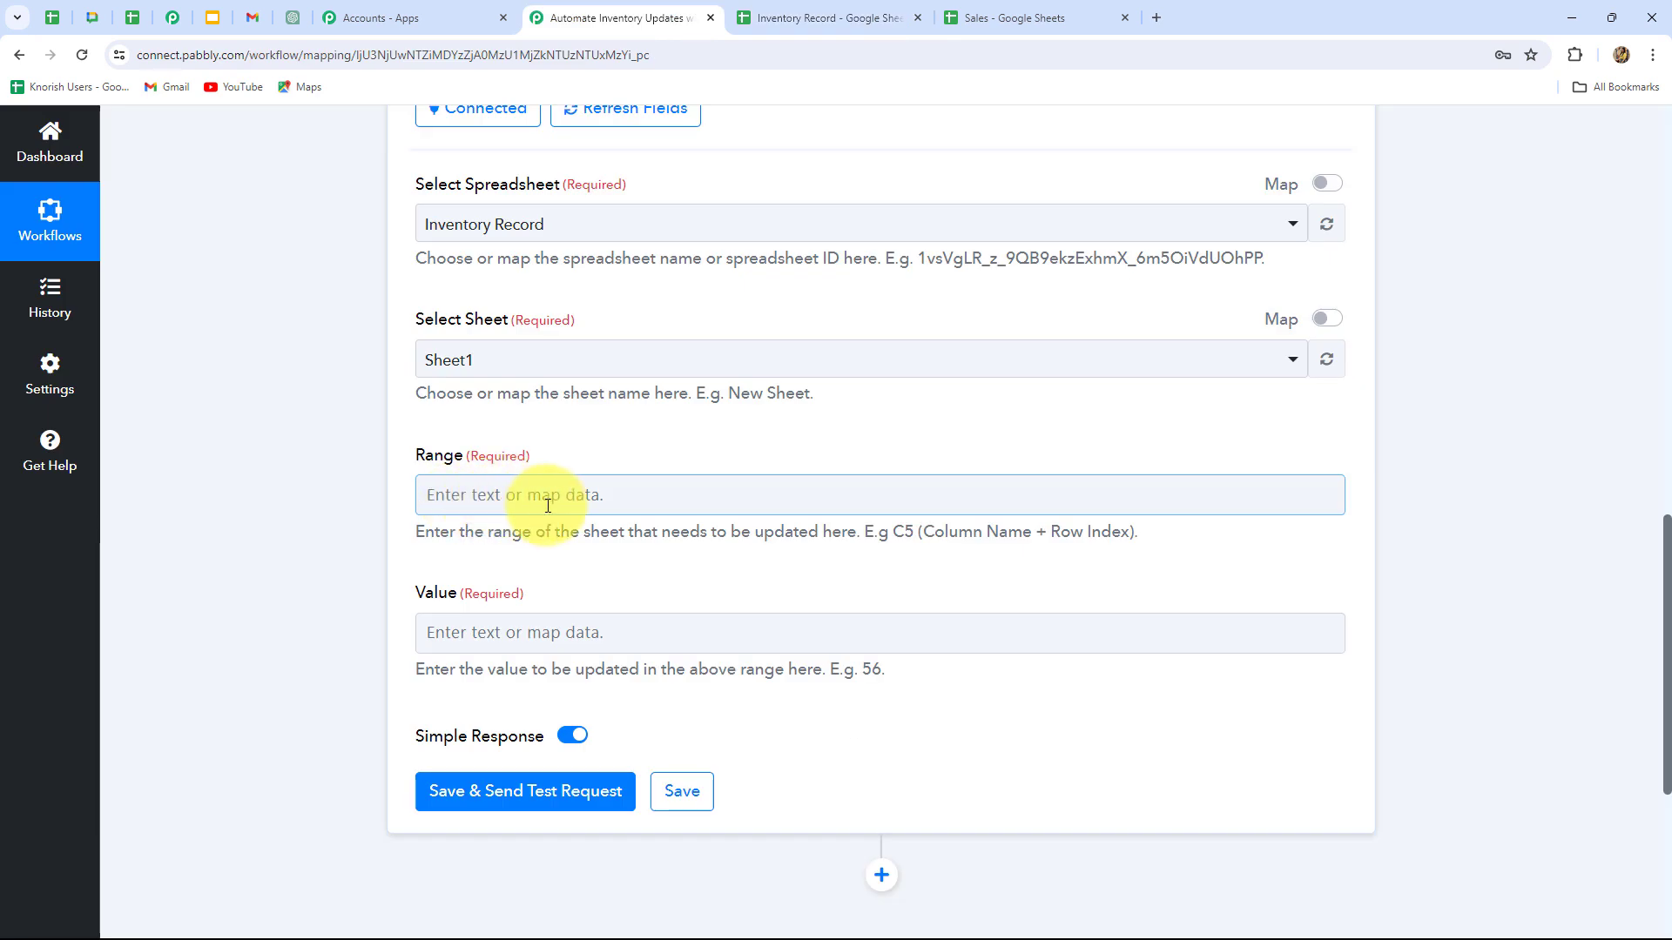
{"action": "left_click", "coordinate": [832, 17]}
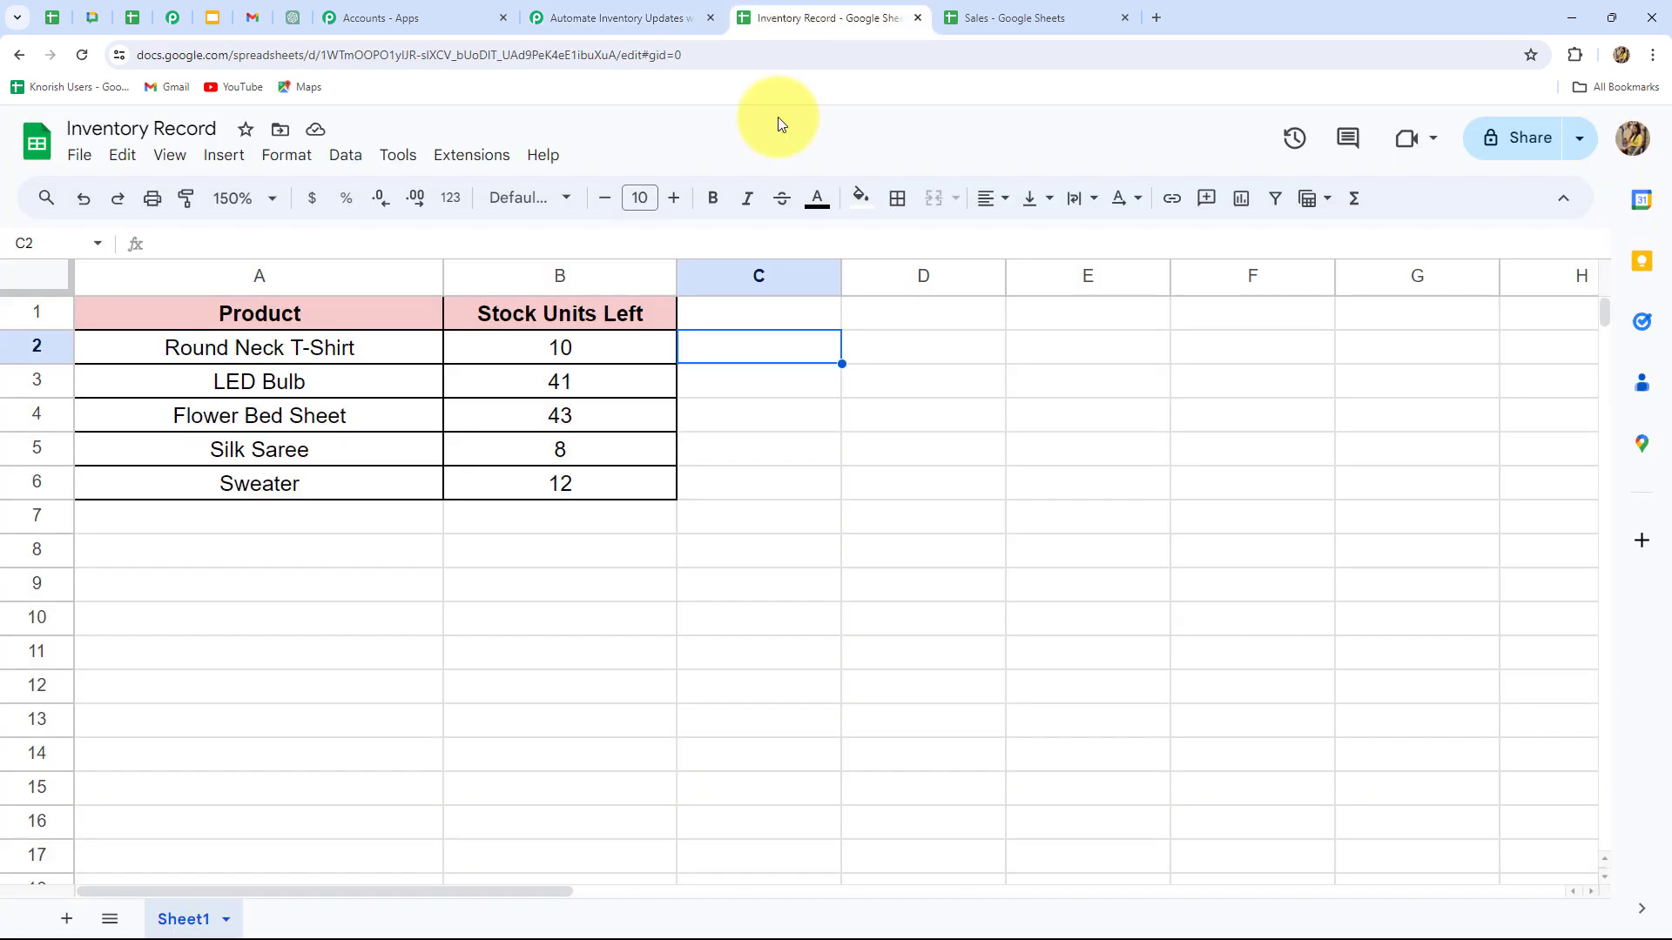
{"action": "left_click", "coordinate": [591, 13]}
{"action": "type", "text": "B"}
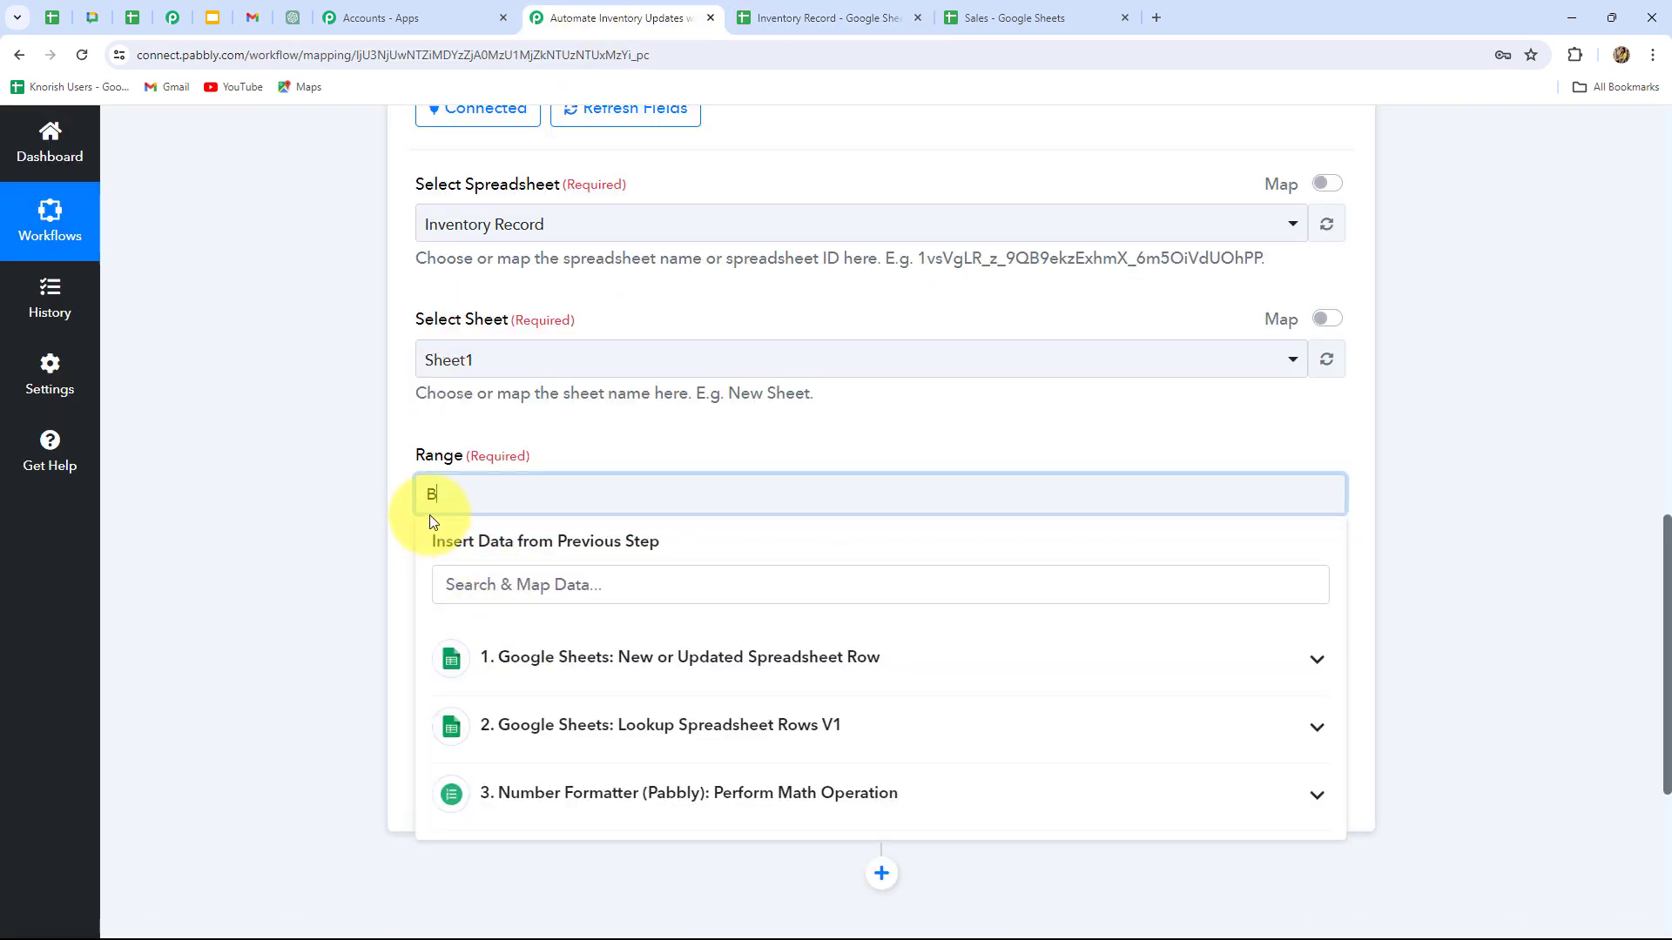
{"action": "left_click", "coordinate": [358, 531]}
{"action": "left_click", "coordinate": [431, 495]}
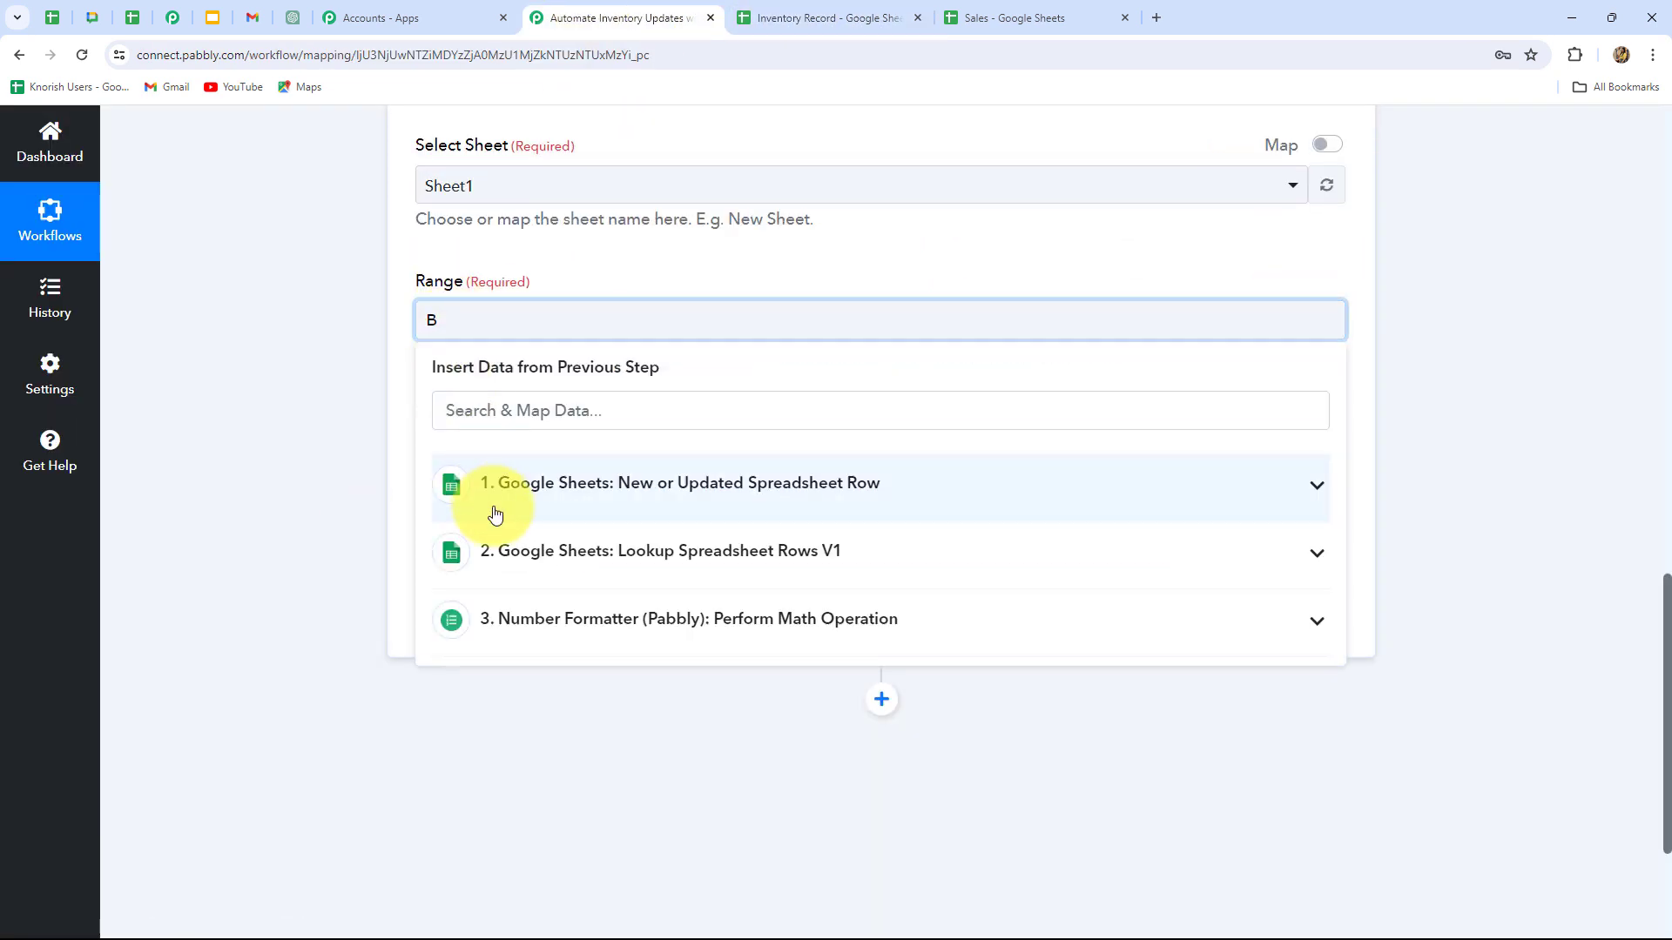
{"action": "scroll", "coordinate": [540, 487], "scroll_direction": "down", "scroll_amount": 2}
{"action": "left_click", "coordinate": [610, 377]}
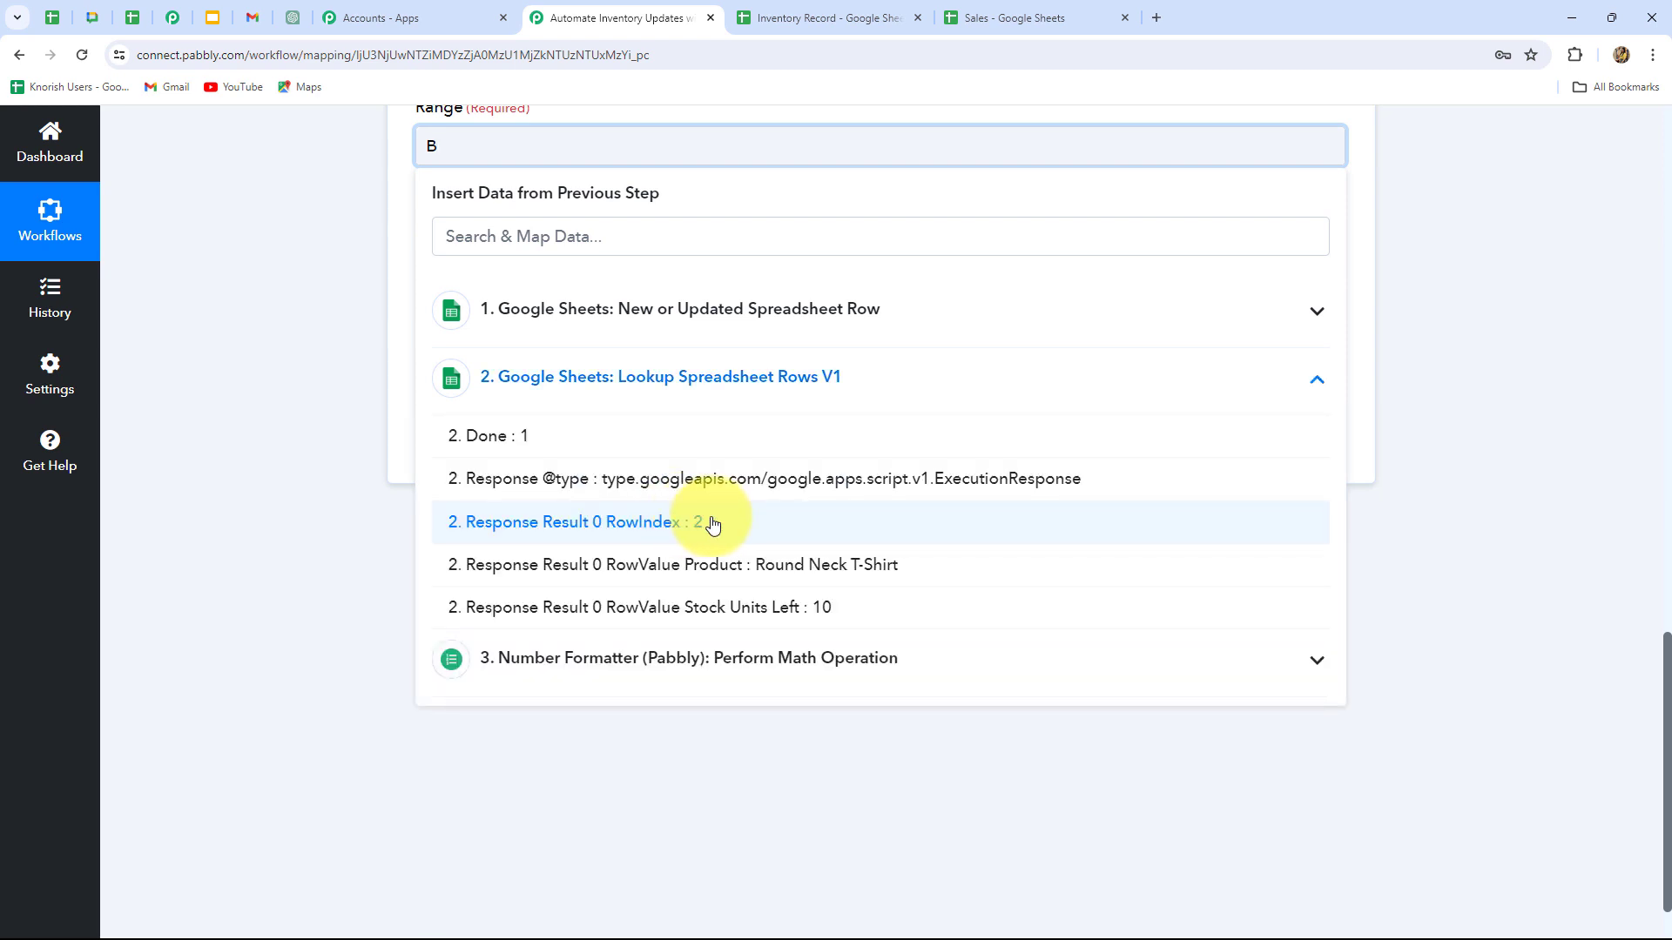
{"action": "left_click", "coordinate": [712, 523]}
{"action": "left_click", "coordinate": [1466, 453]}
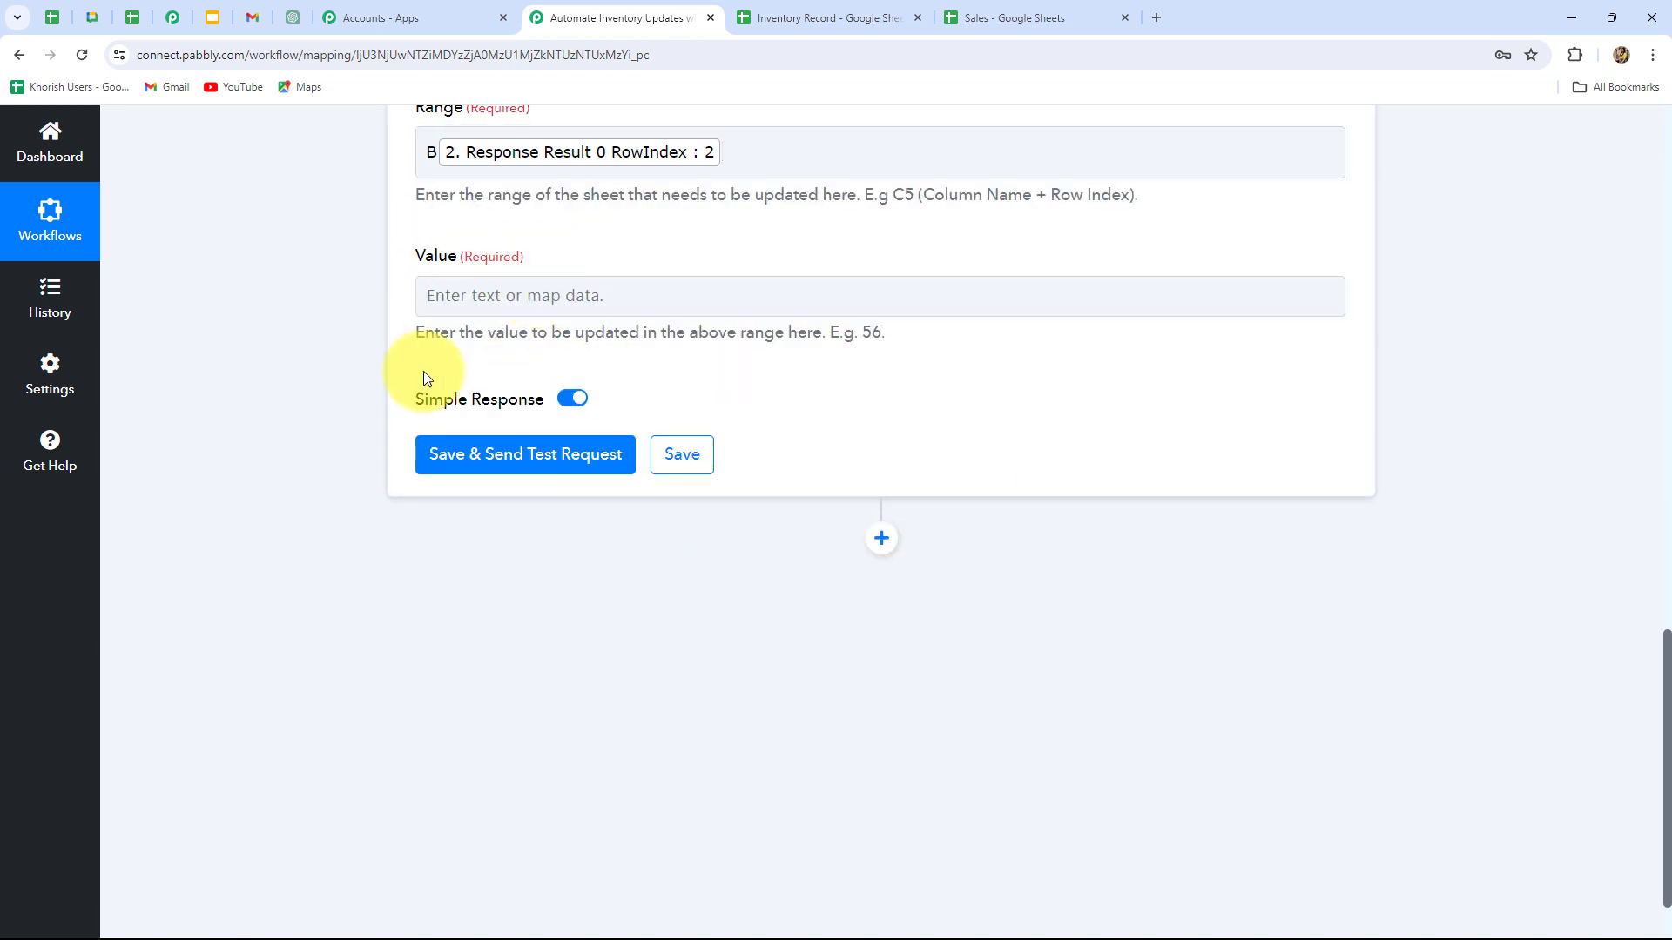
Map the Result of the Number Formatter math operation as the value for the cell update.
{"action": "left_click", "coordinate": [567, 295]}
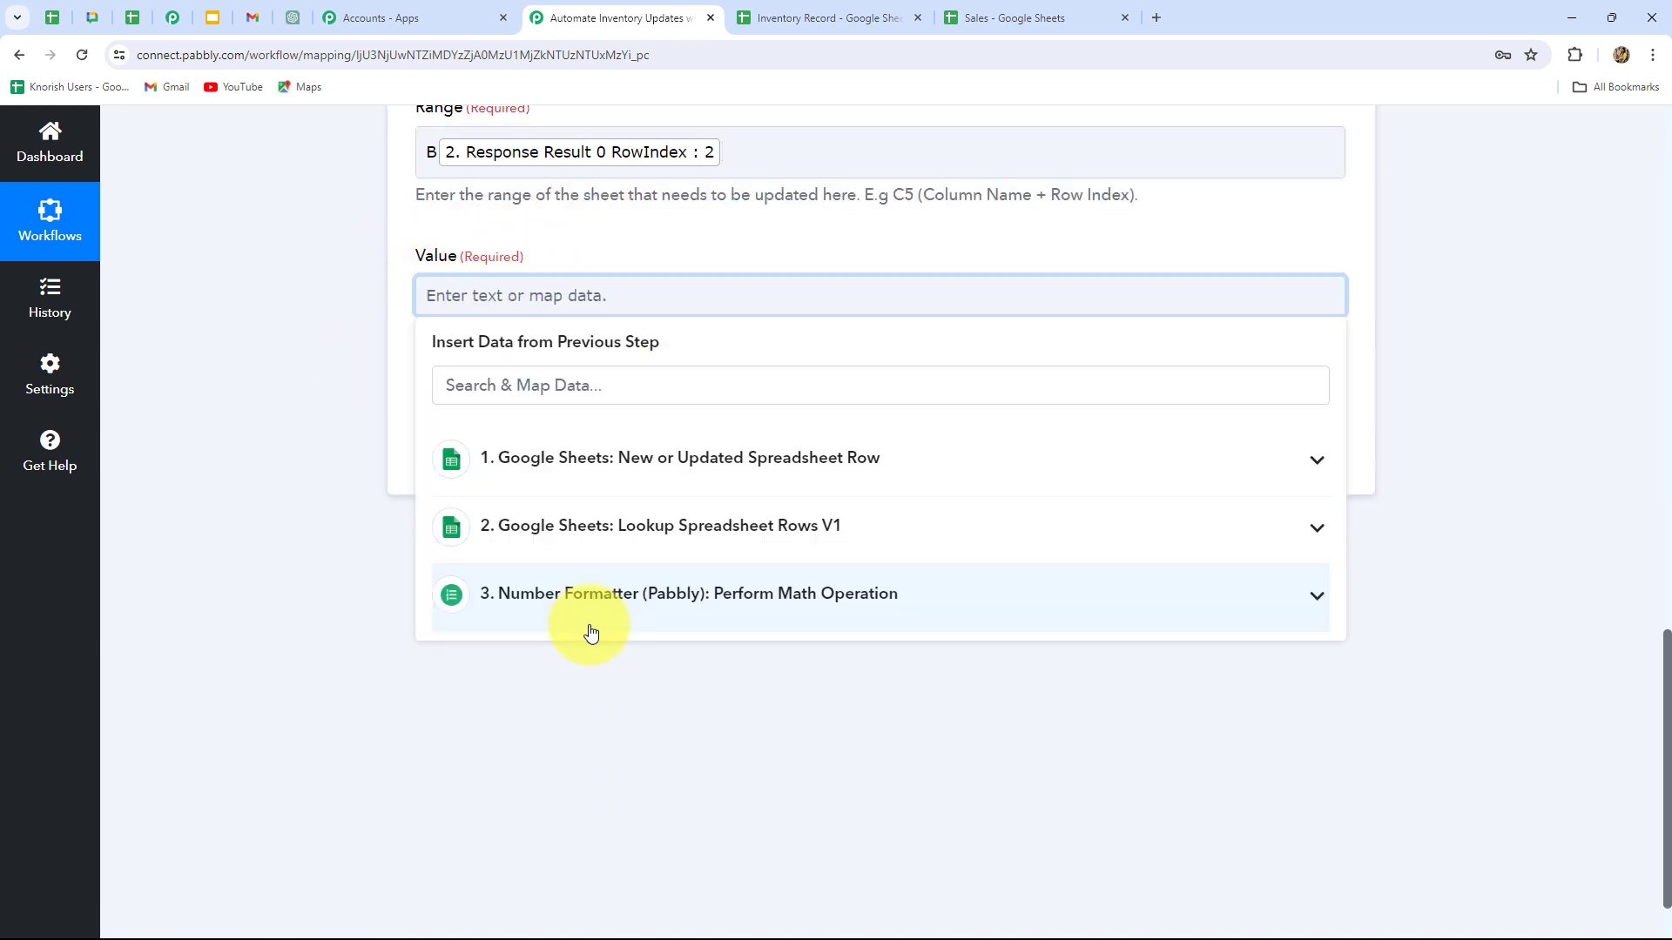
{"action": "left_click", "coordinate": [823, 618]}
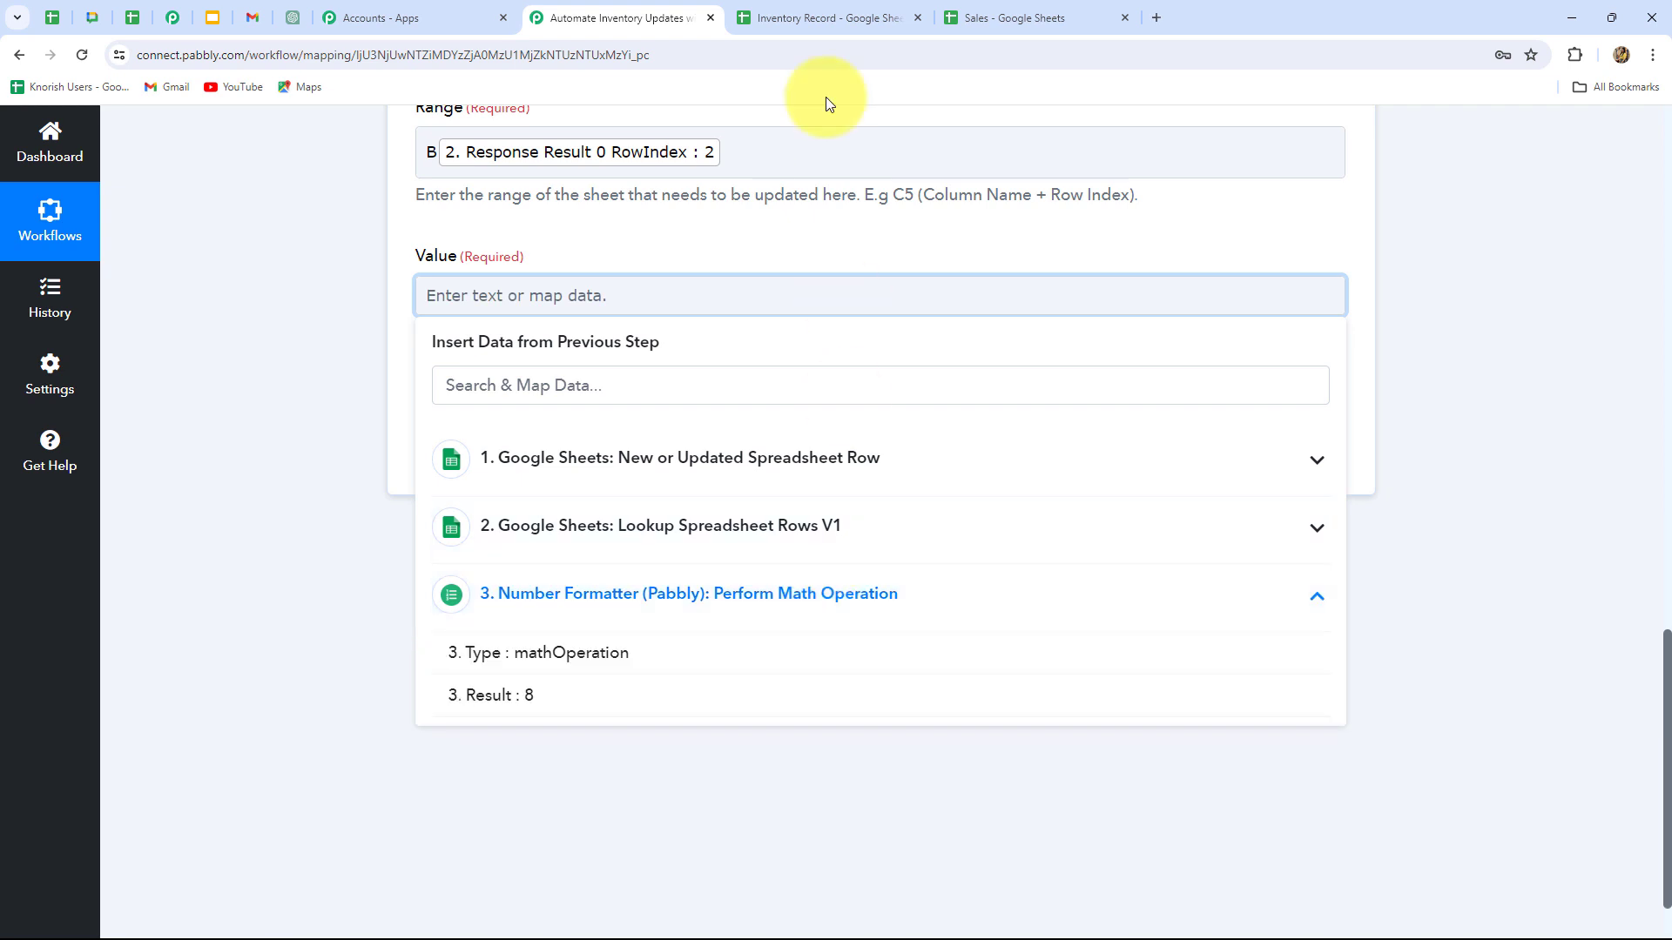
{"action": "left_click", "coordinate": [822, 19]}
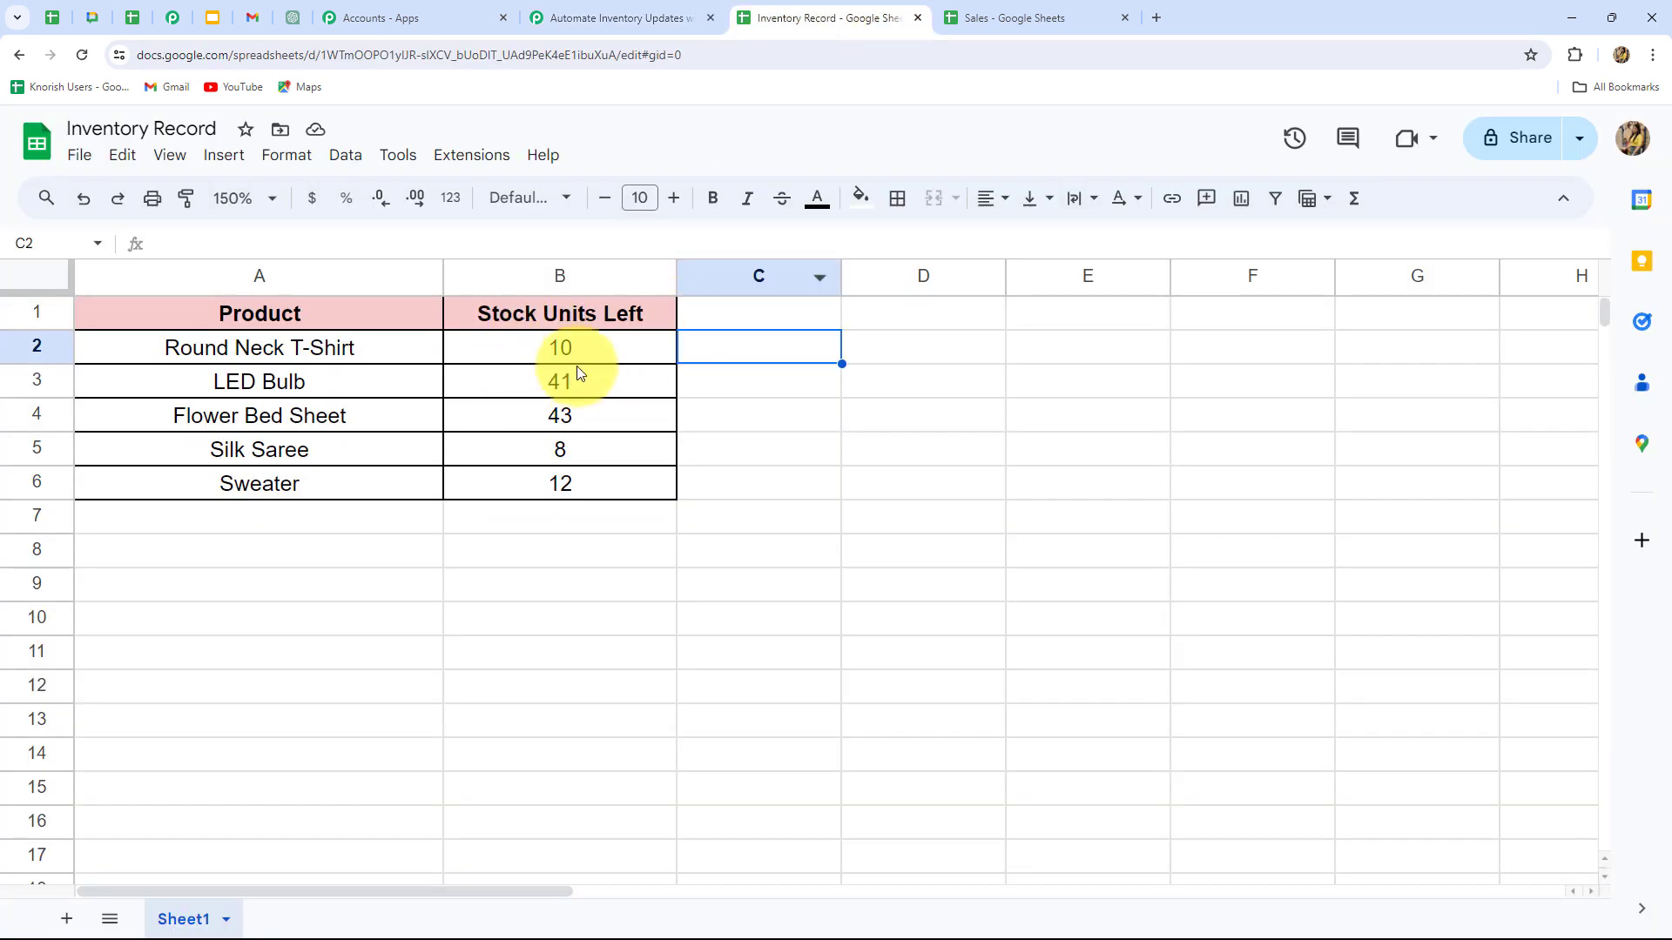
{"action": "left_click", "coordinate": [609, 17]}
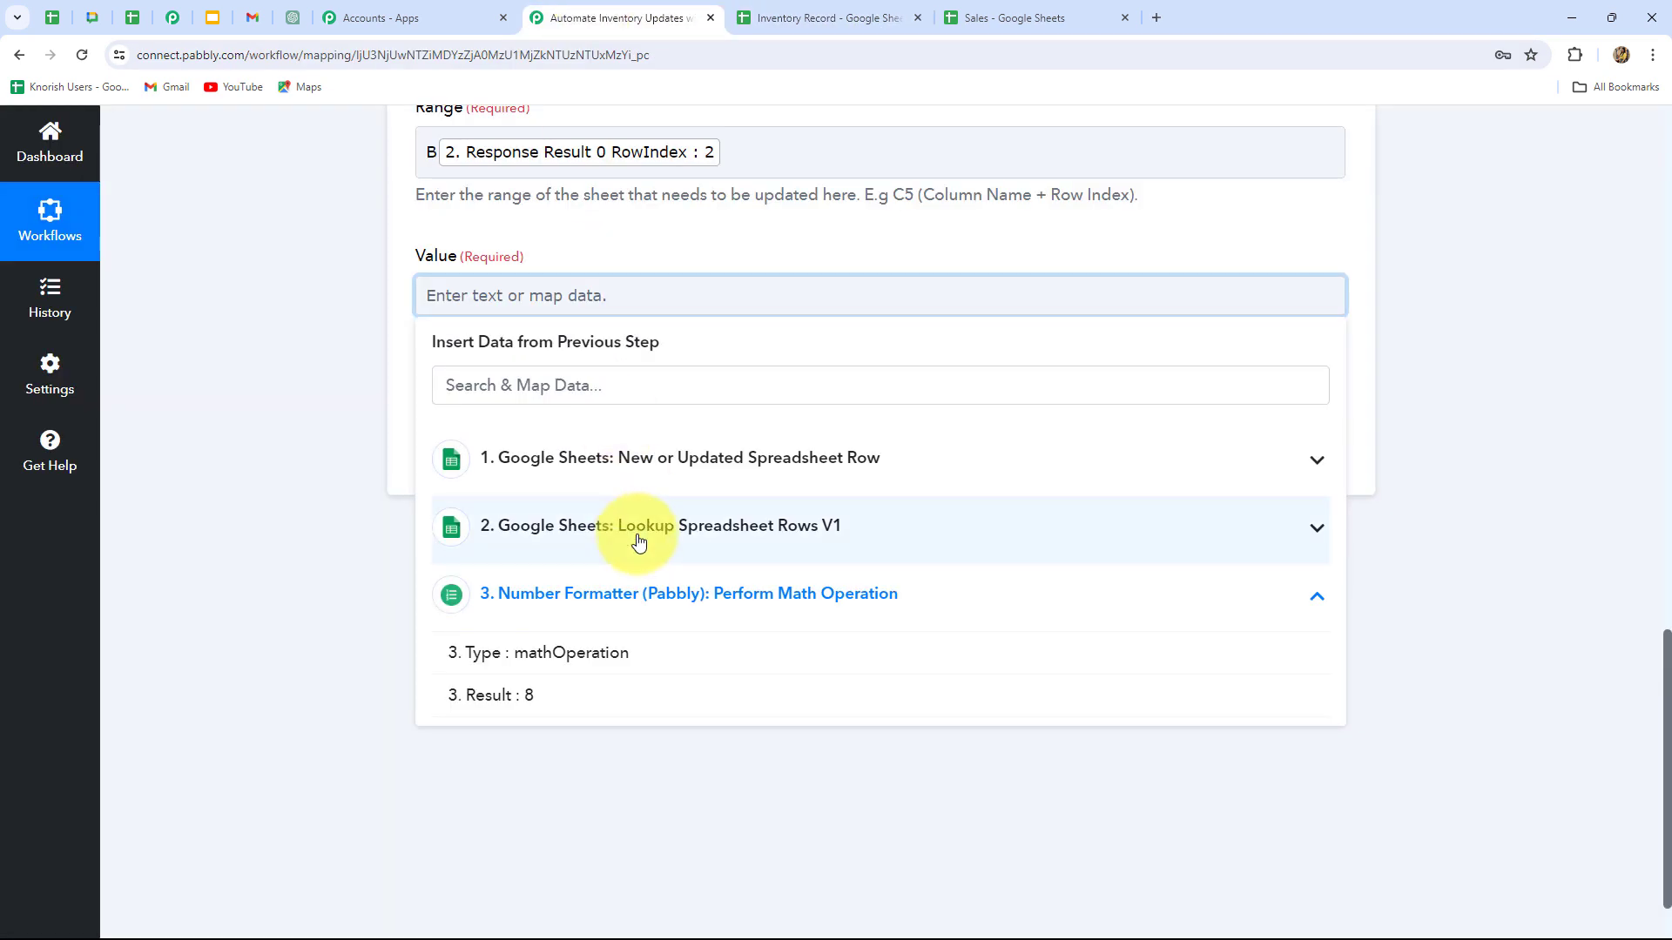
{"action": "left_click", "coordinate": [534, 703]}
{"action": "left_click", "coordinate": [1416, 614]}
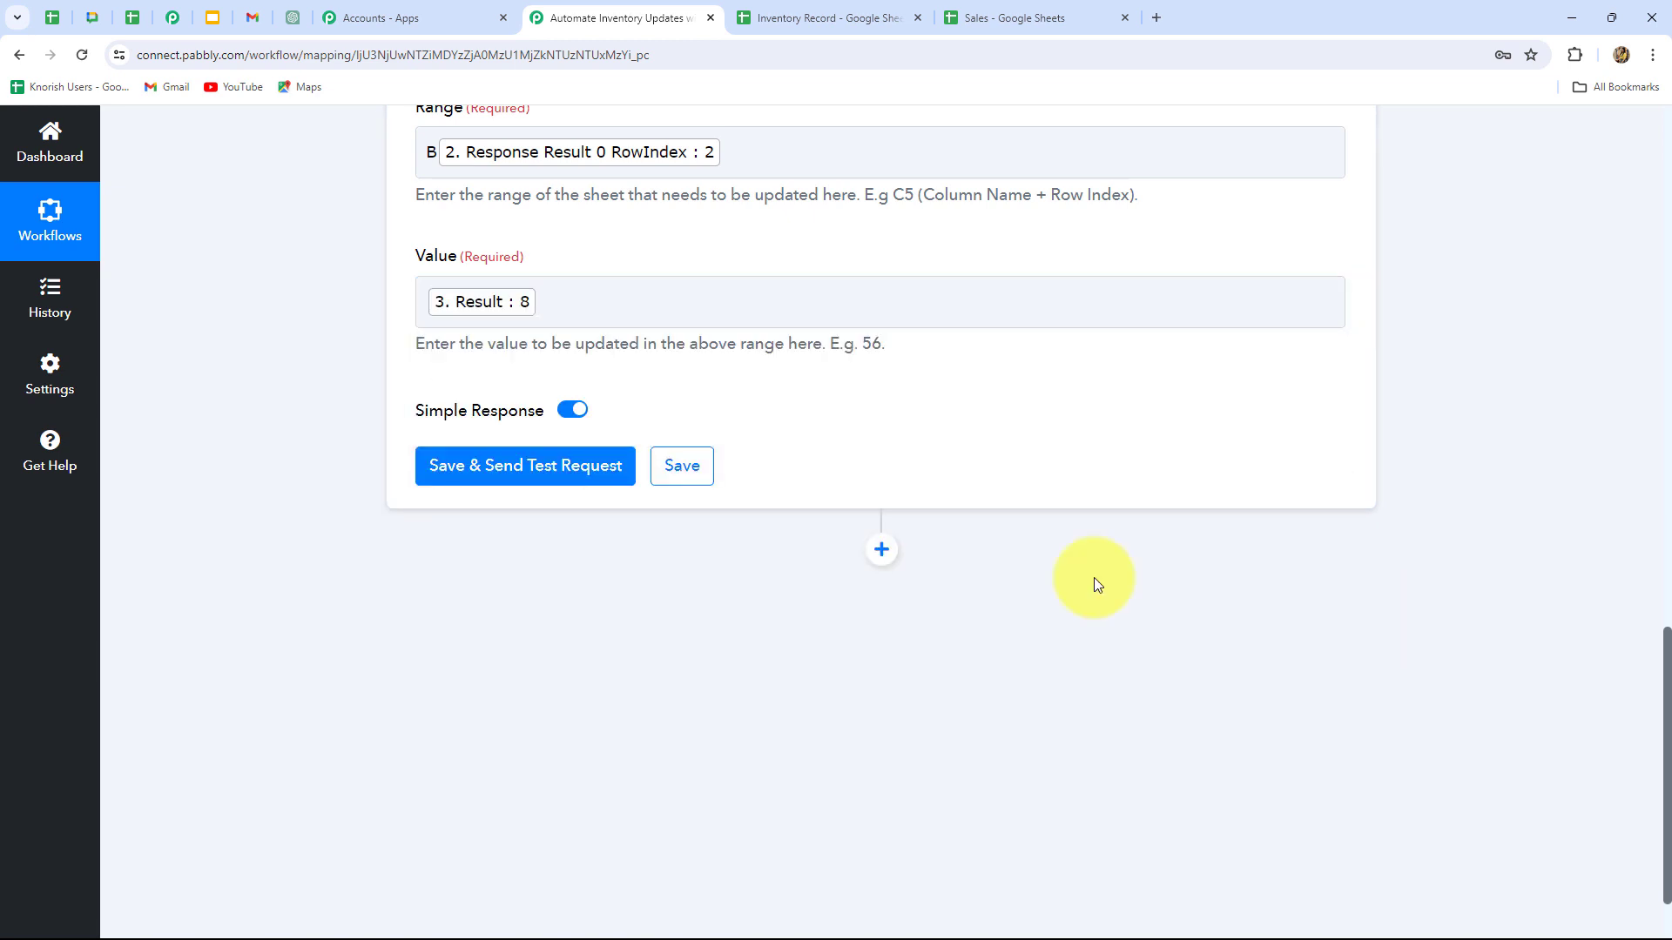
Save the cell update step with a test request and check the Round Neck T-Shirt stock in the Inventory Record spreadsheet.
{"action": "left_click", "coordinate": [560, 475]}
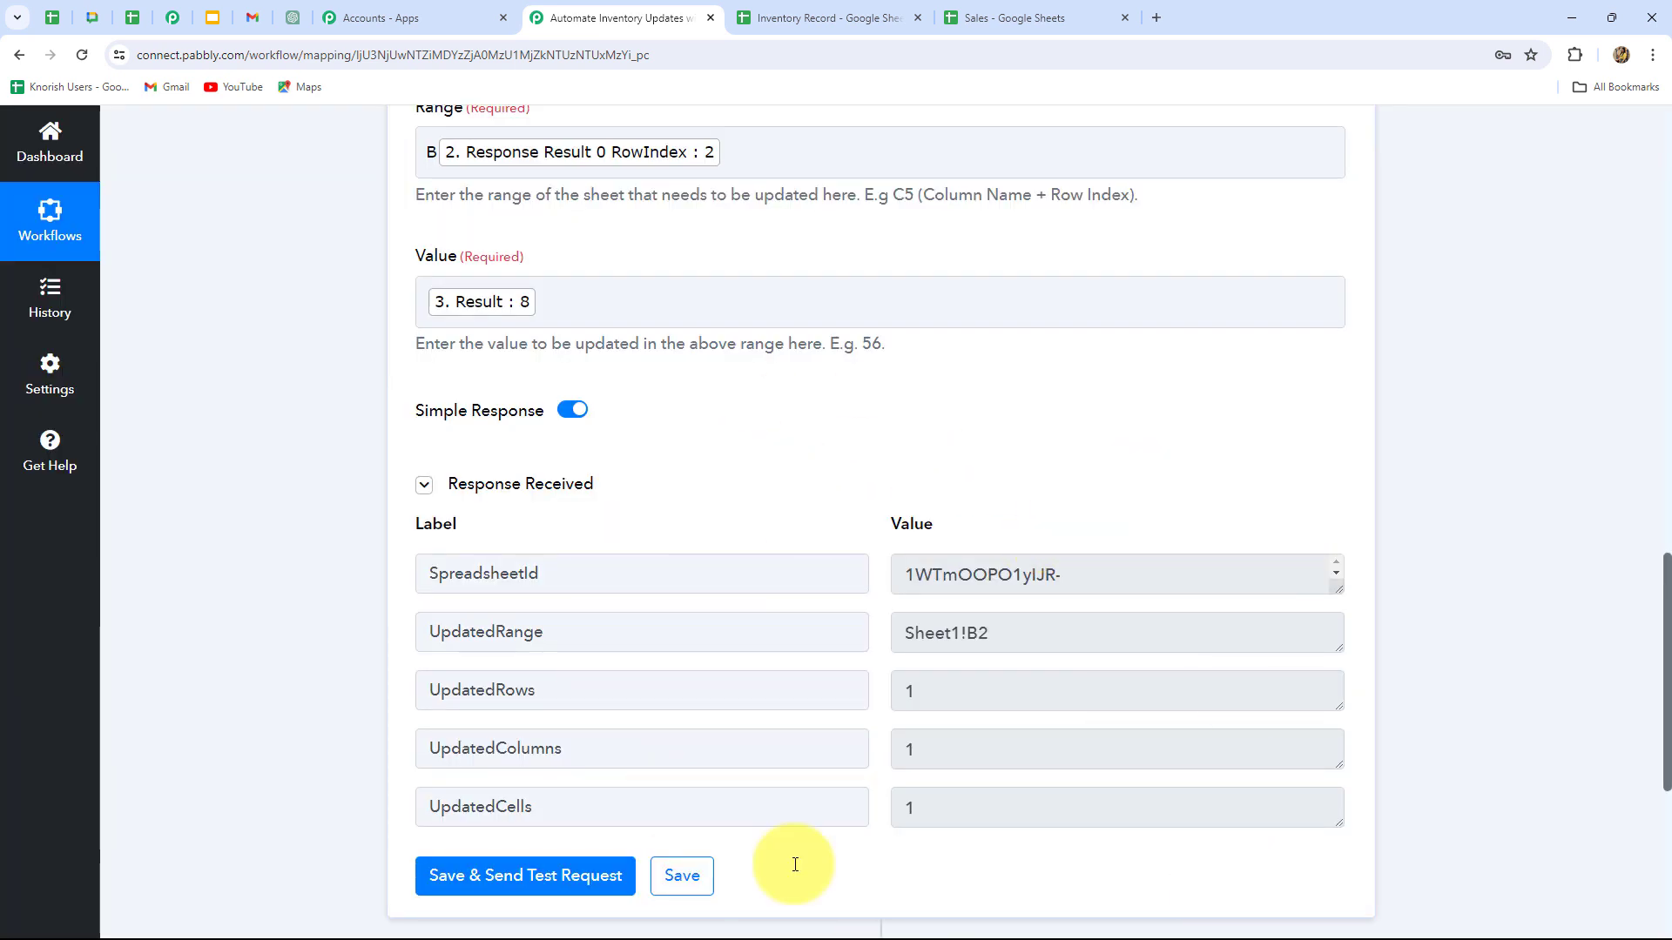
{"action": "left_click", "coordinate": [762, 18]}
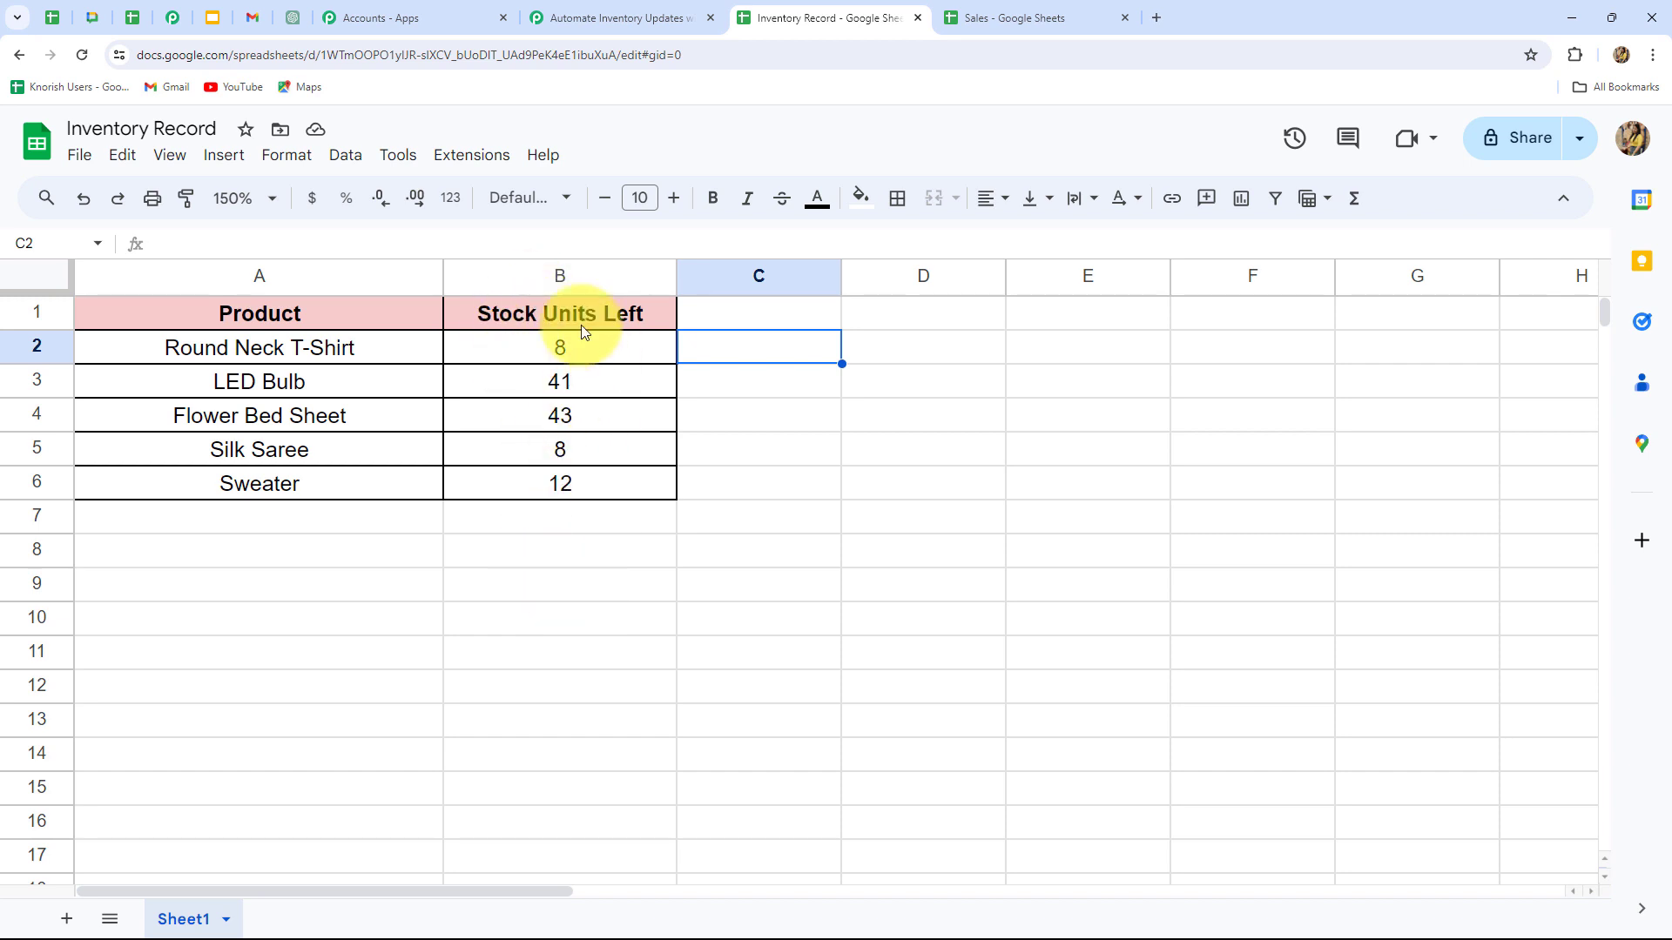
{"action": "left_click", "coordinate": [595, 14]}
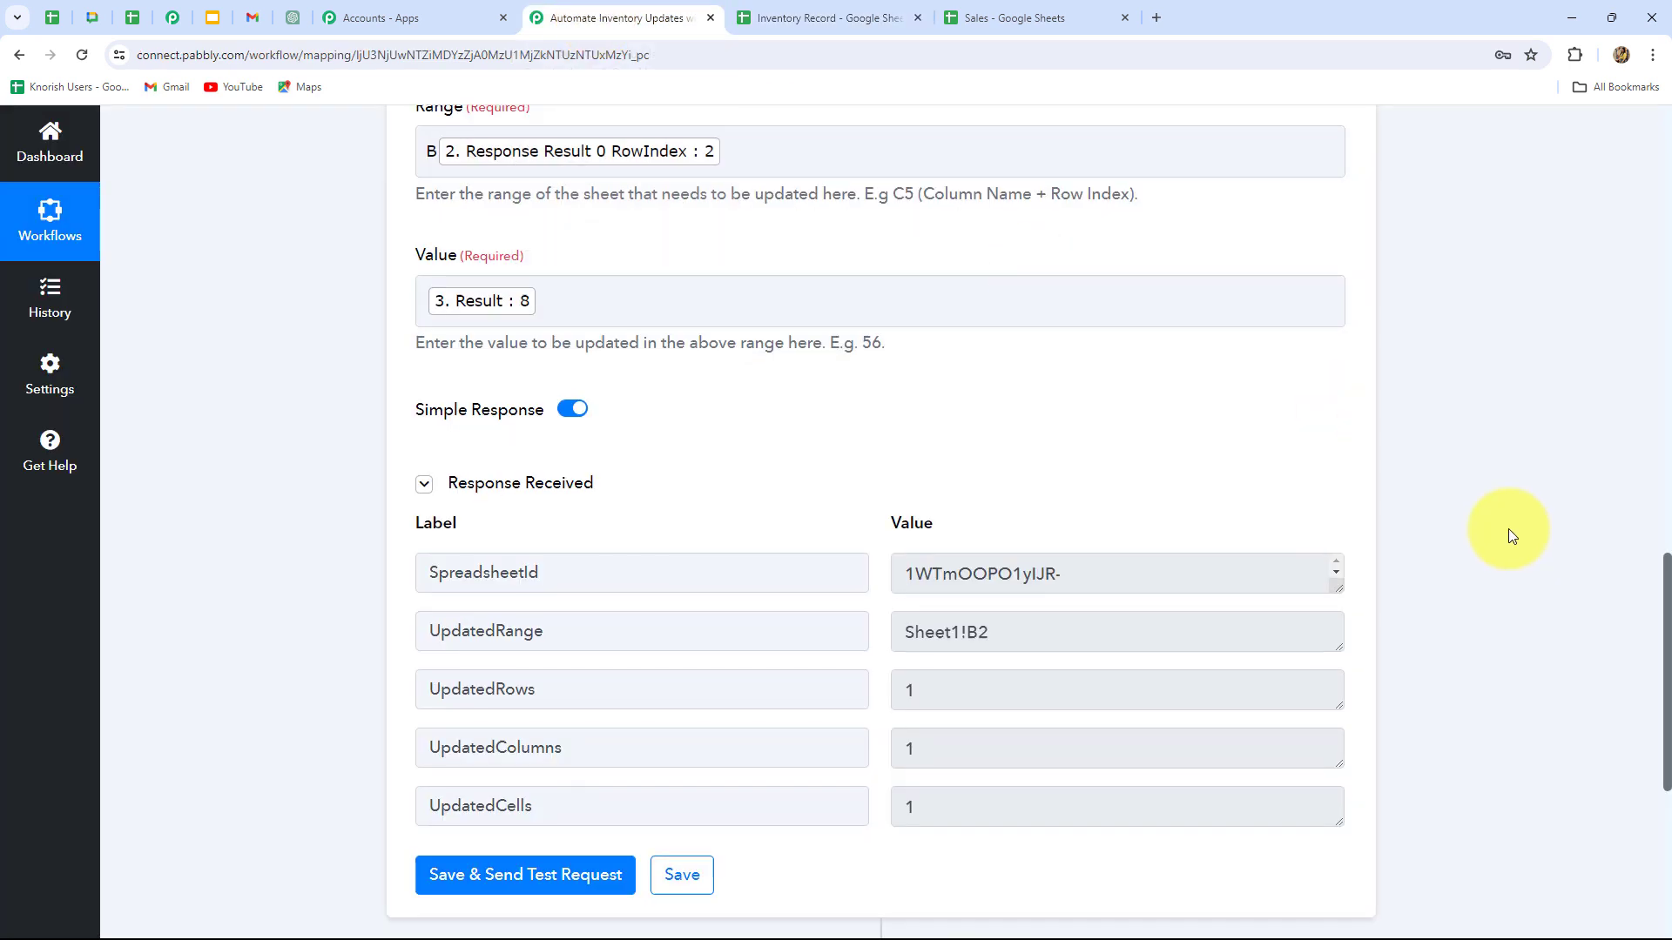
Add a Filter by Pabbly action step with the Filter Values event after the cell update step.
{"action": "scroll", "coordinate": [927, 555], "scroll_direction": "down", "scroll_amount": 5}
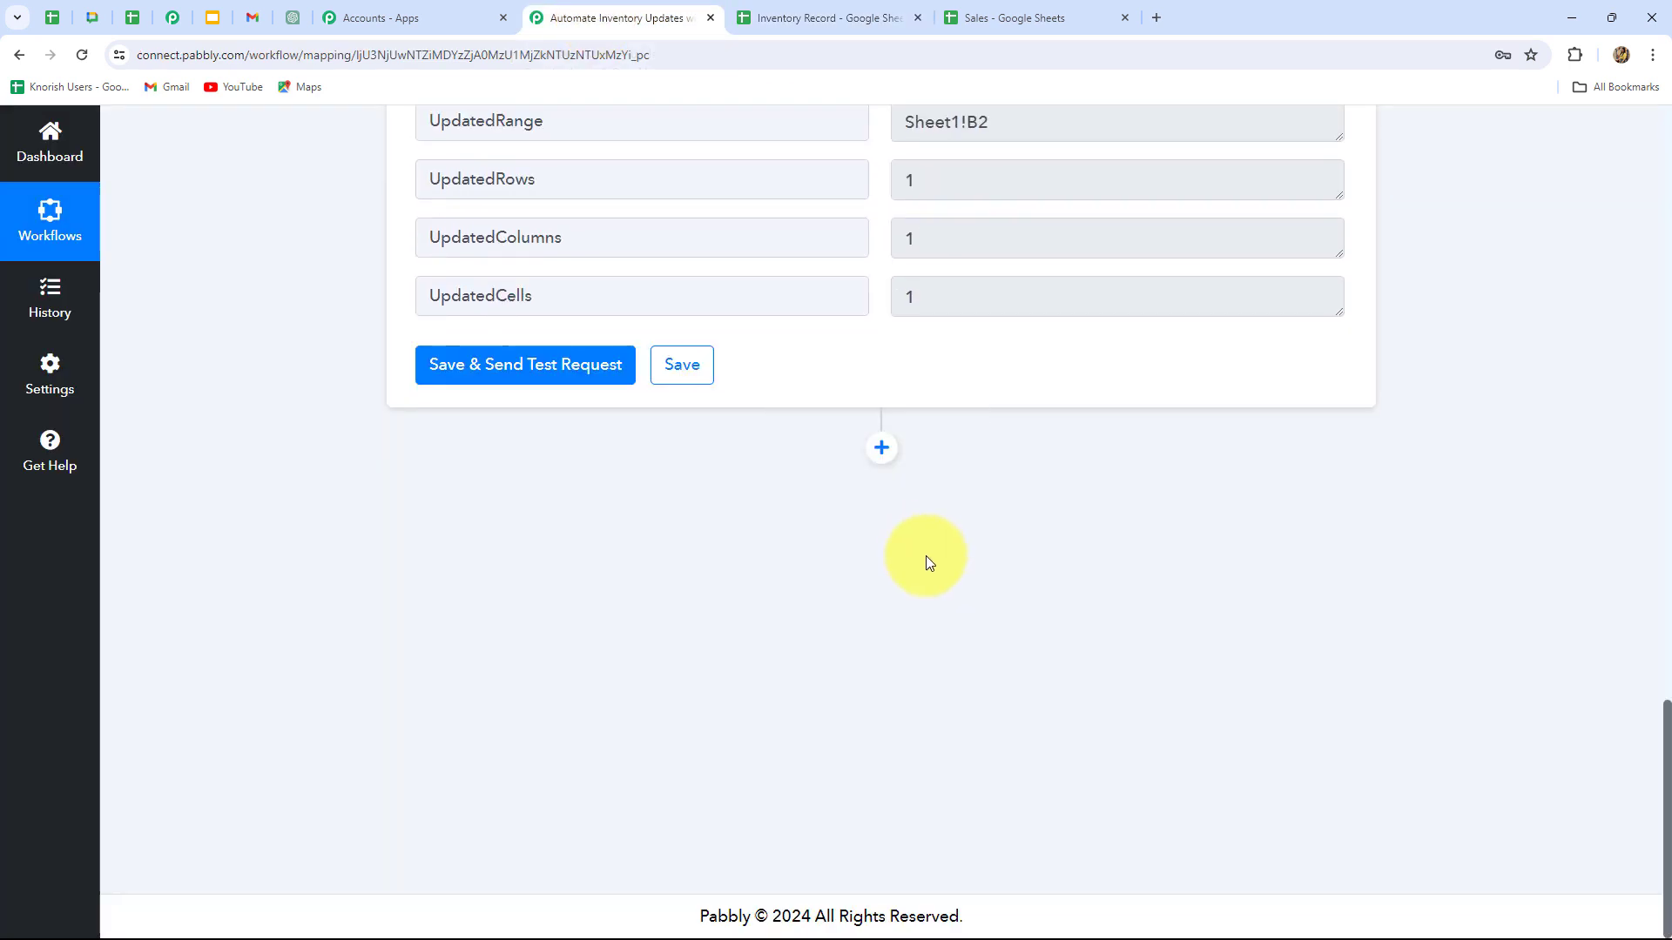
{"action": "left_click", "coordinate": [881, 447]}
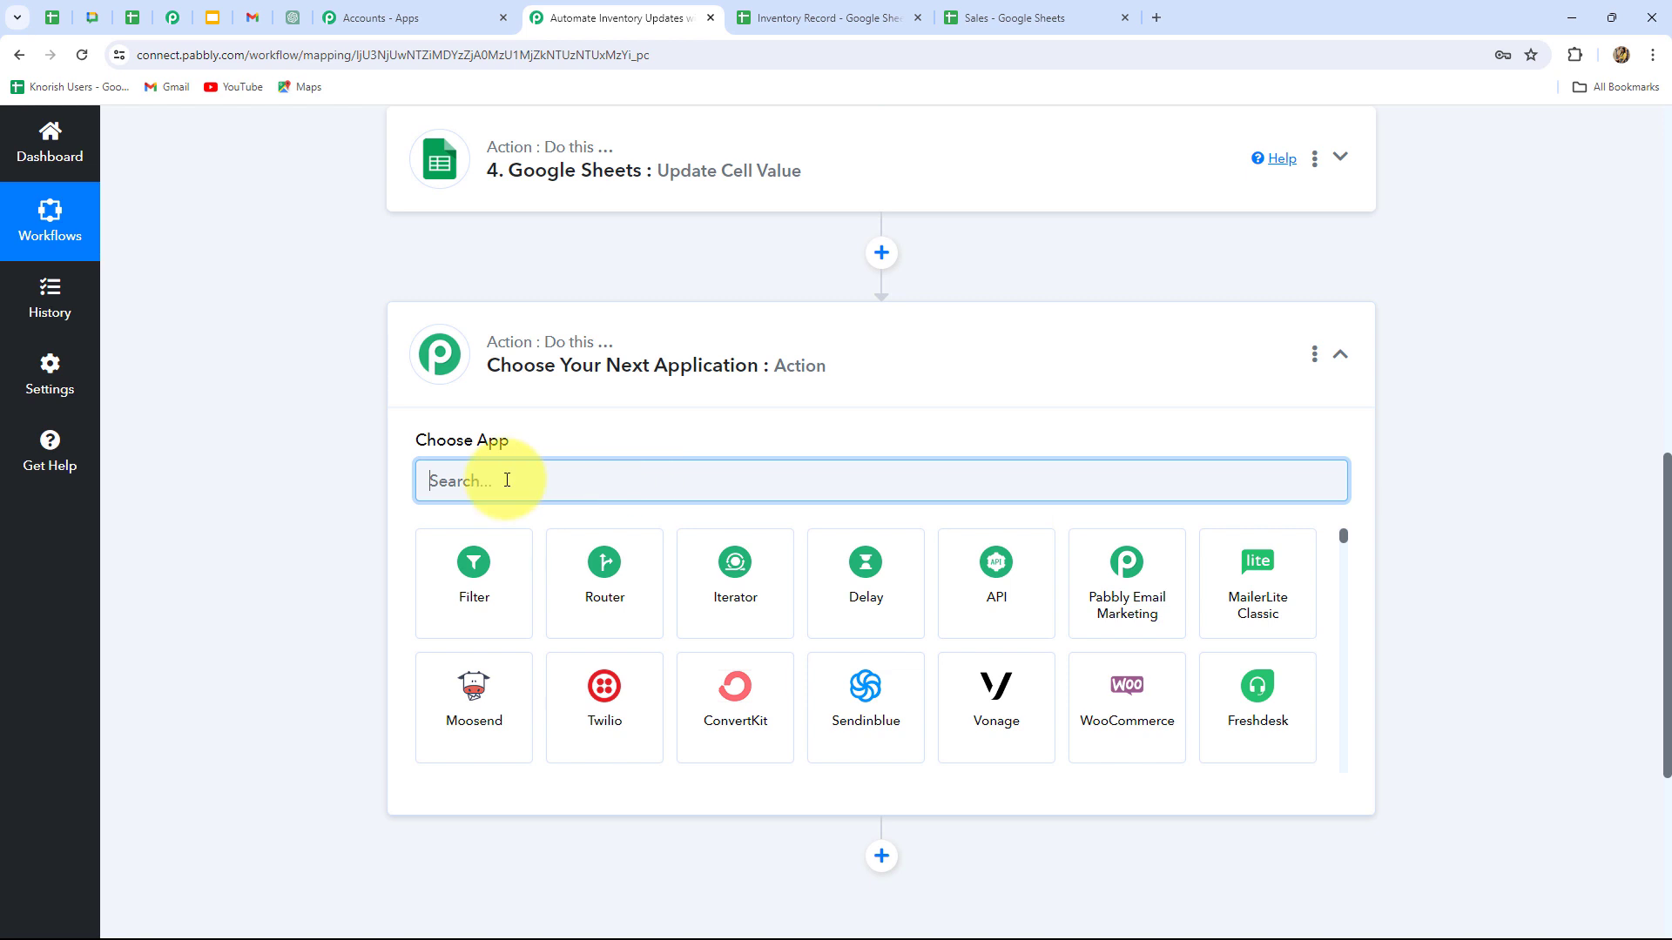
{"action": "left_click", "coordinate": [488, 608]}
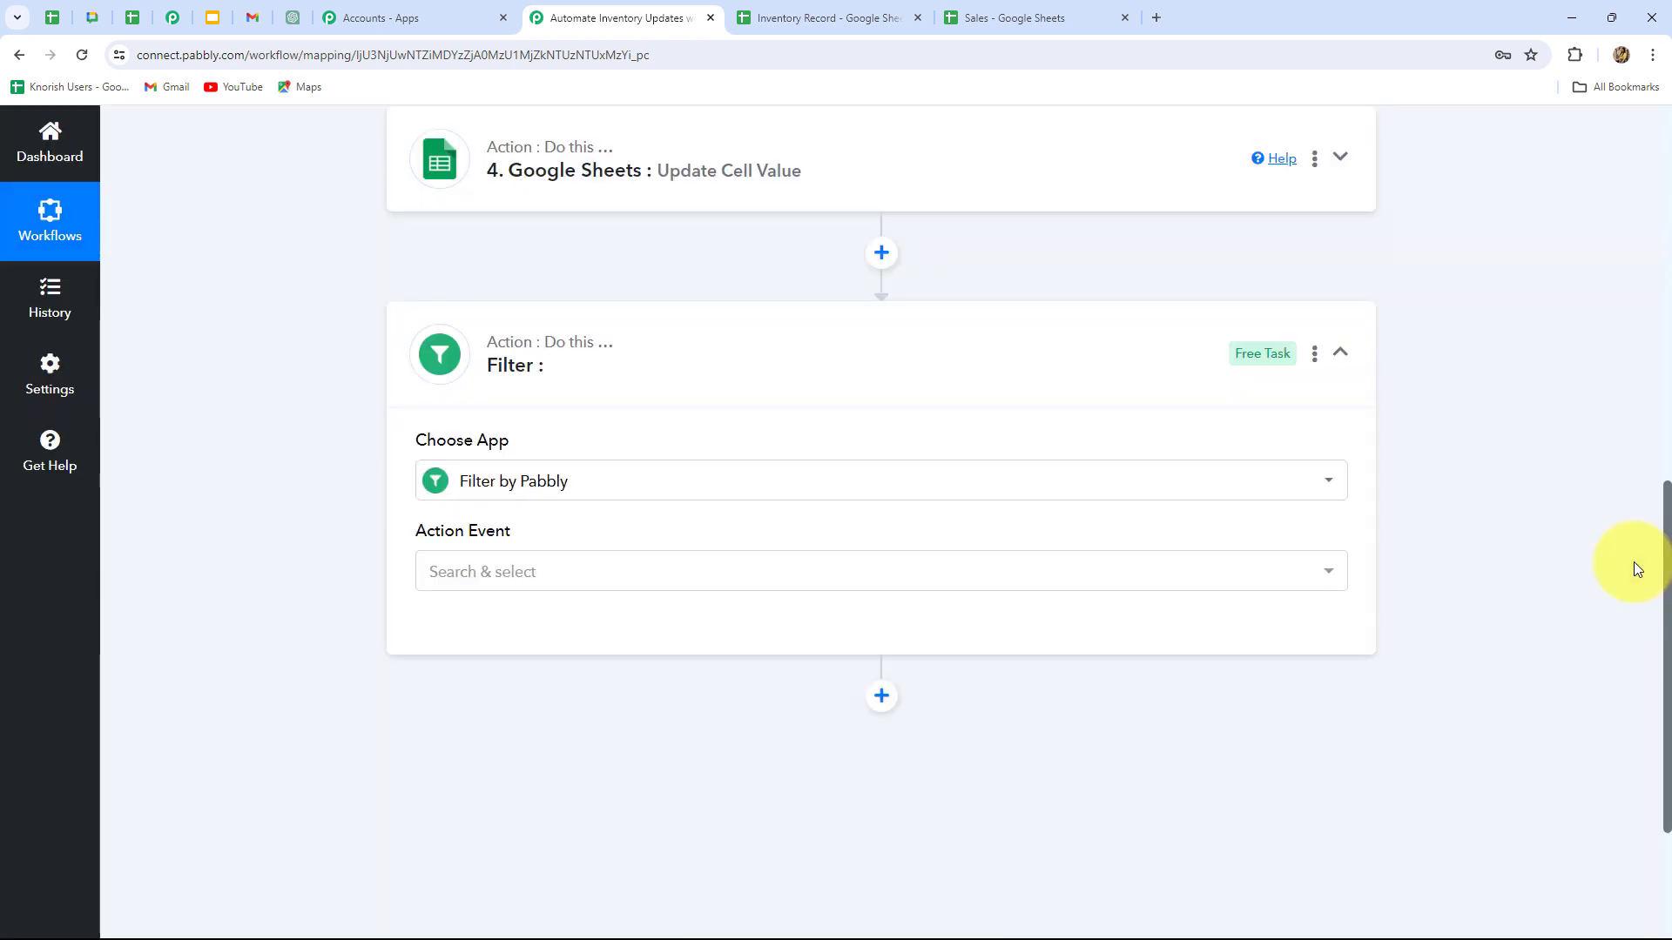
{"action": "left_click", "coordinate": [525, 581]}
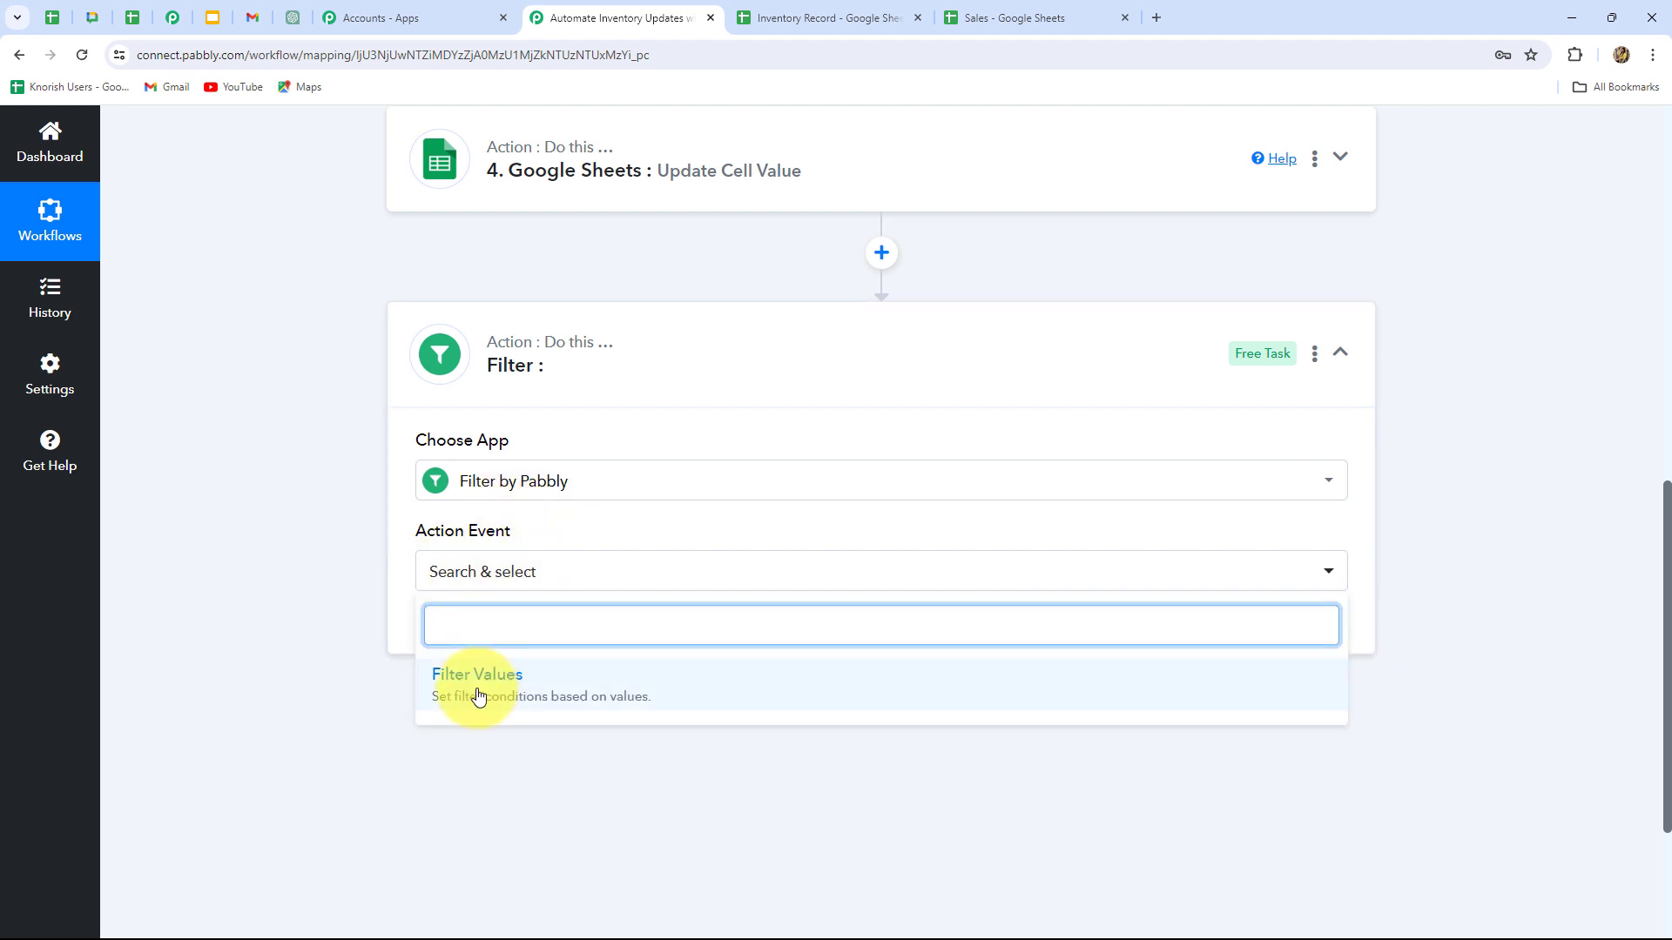
{"action": "left_click", "coordinate": [478, 688]}
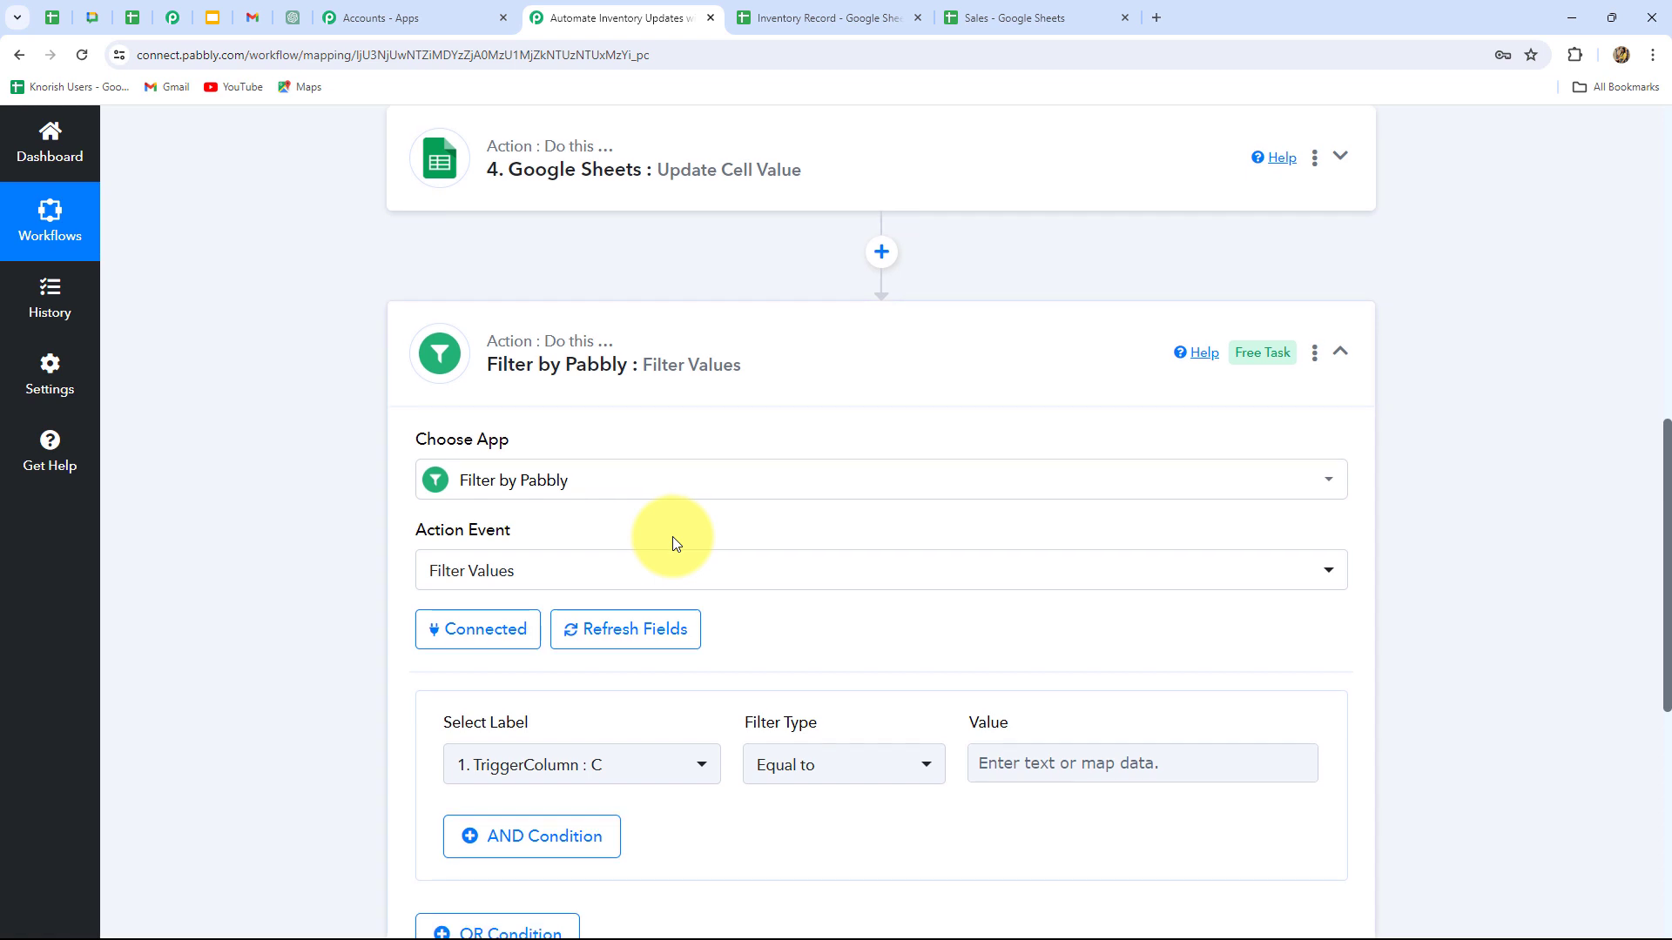
Set the filter condition so that the math operation's Result must be less than 10.
{"action": "scroll", "coordinate": [672, 543], "scroll_direction": "down", "scroll_amount": 5}
{"action": "left_click", "coordinate": [582, 330]}
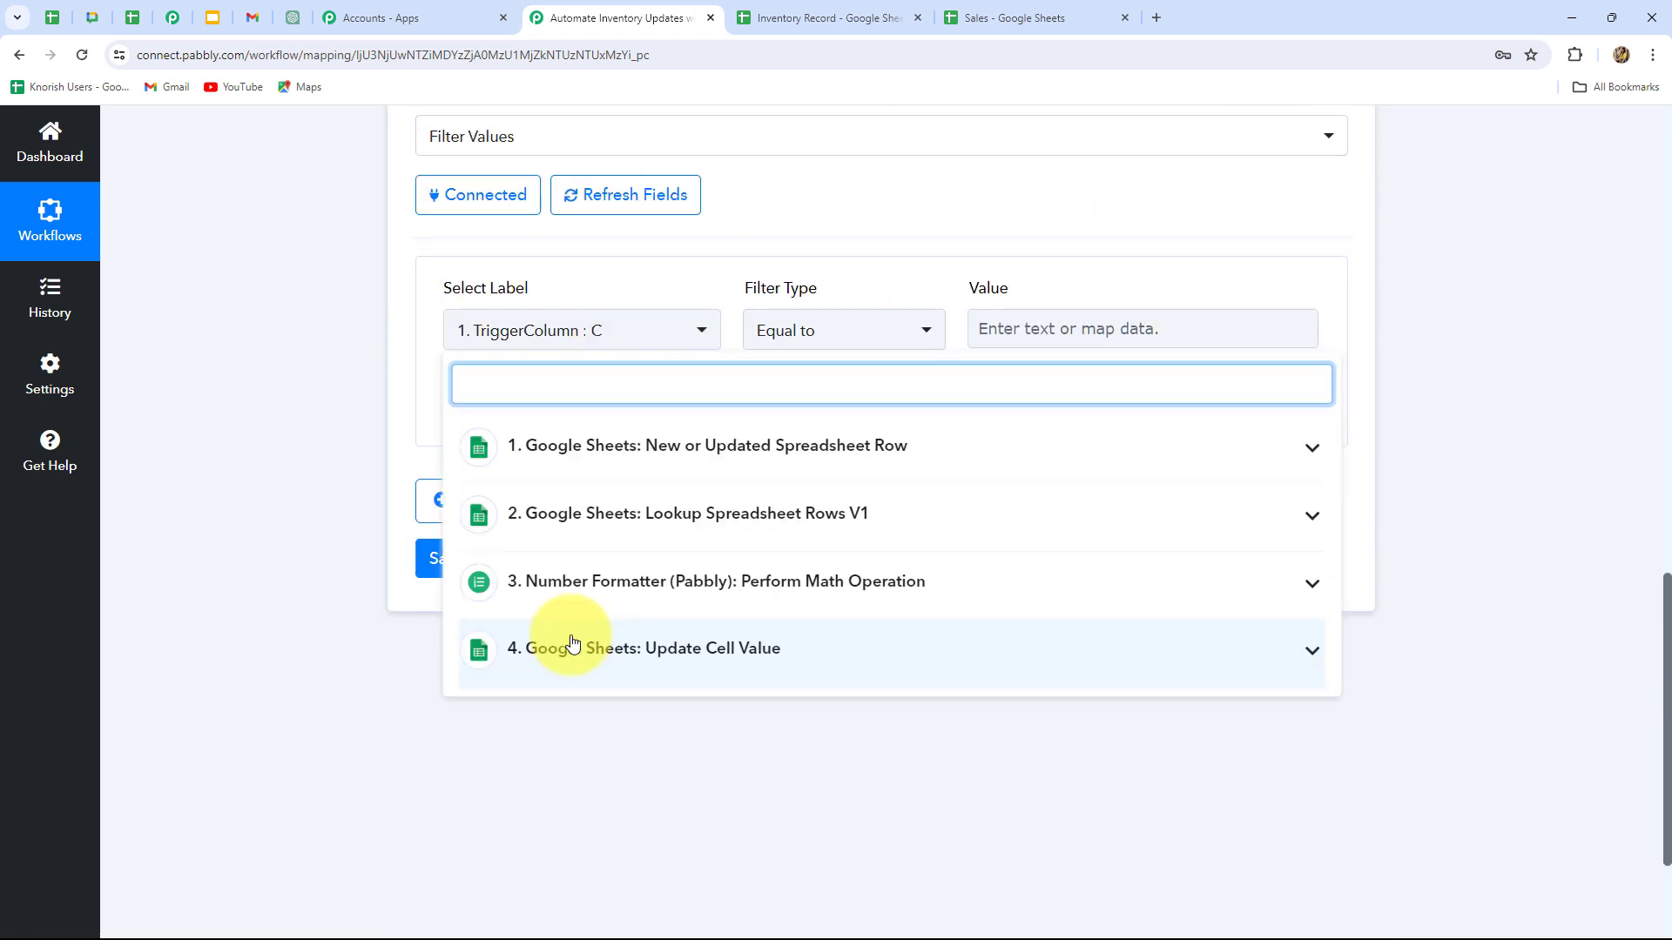
{"action": "left_click", "coordinate": [575, 646]}
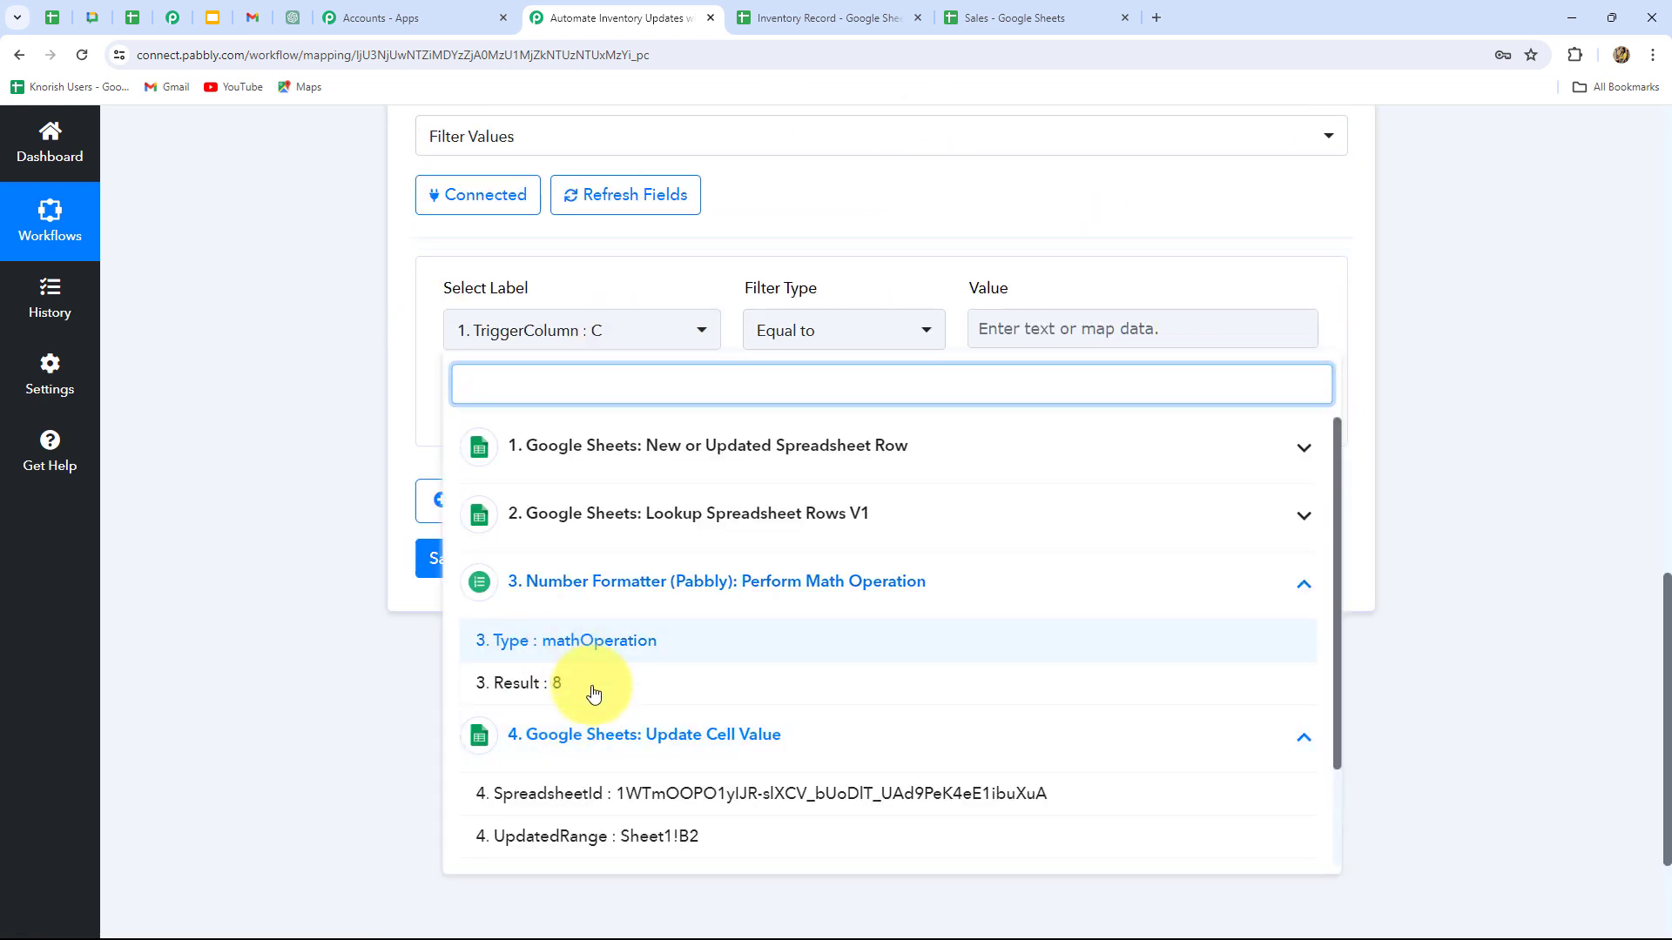
{"action": "left_click", "coordinate": [562, 684]}
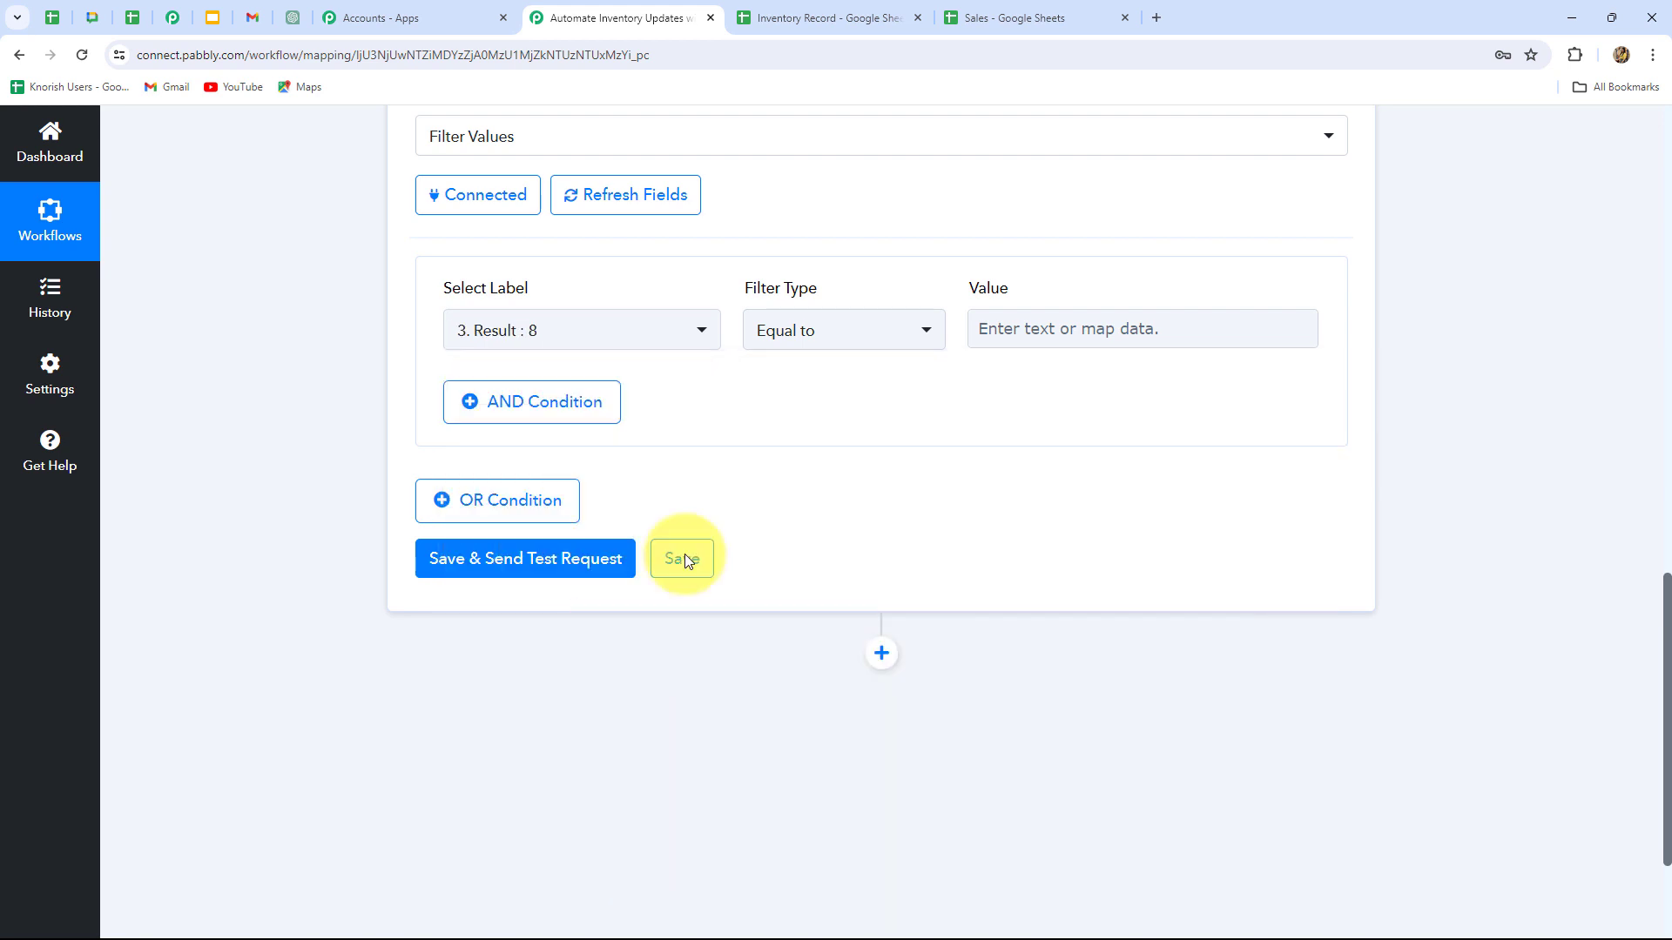
{"action": "left_click", "coordinate": [857, 342]}
{"action": "scroll", "coordinate": [870, 626], "scroll_direction": "down", "scroll_amount": 1}
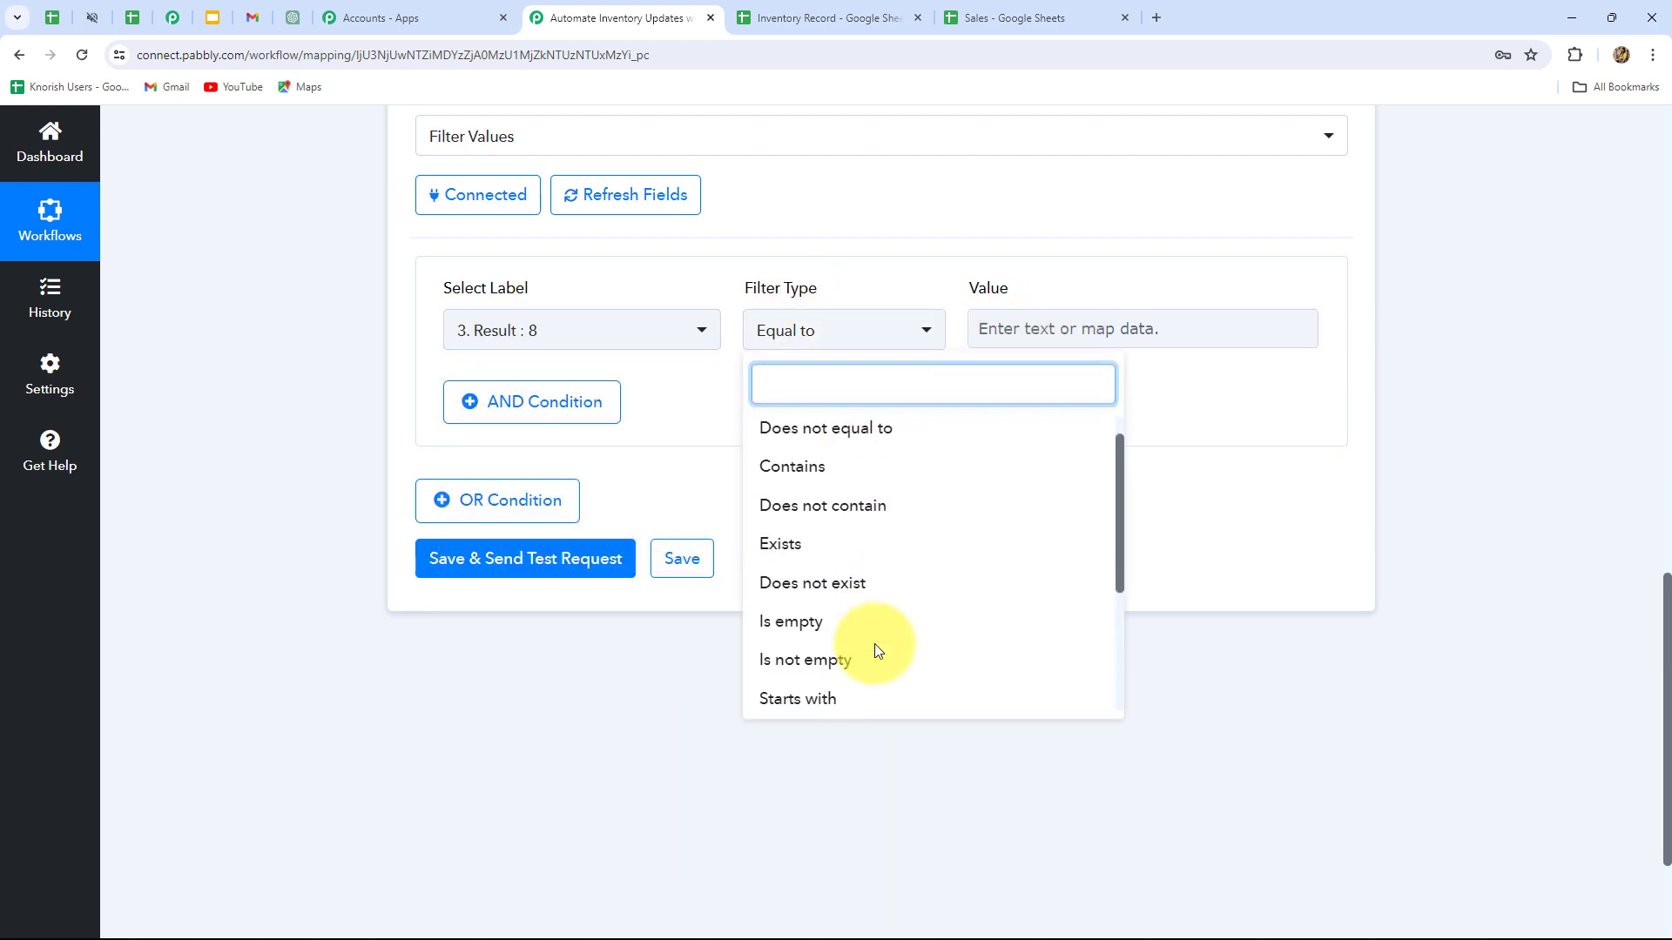
{"action": "scroll", "coordinate": [877, 653], "scroll_direction": "down", "scroll_amount": 3}
{"action": "left_click", "coordinate": [851, 645]}
{"action": "left_click", "coordinate": [1087, 325]}
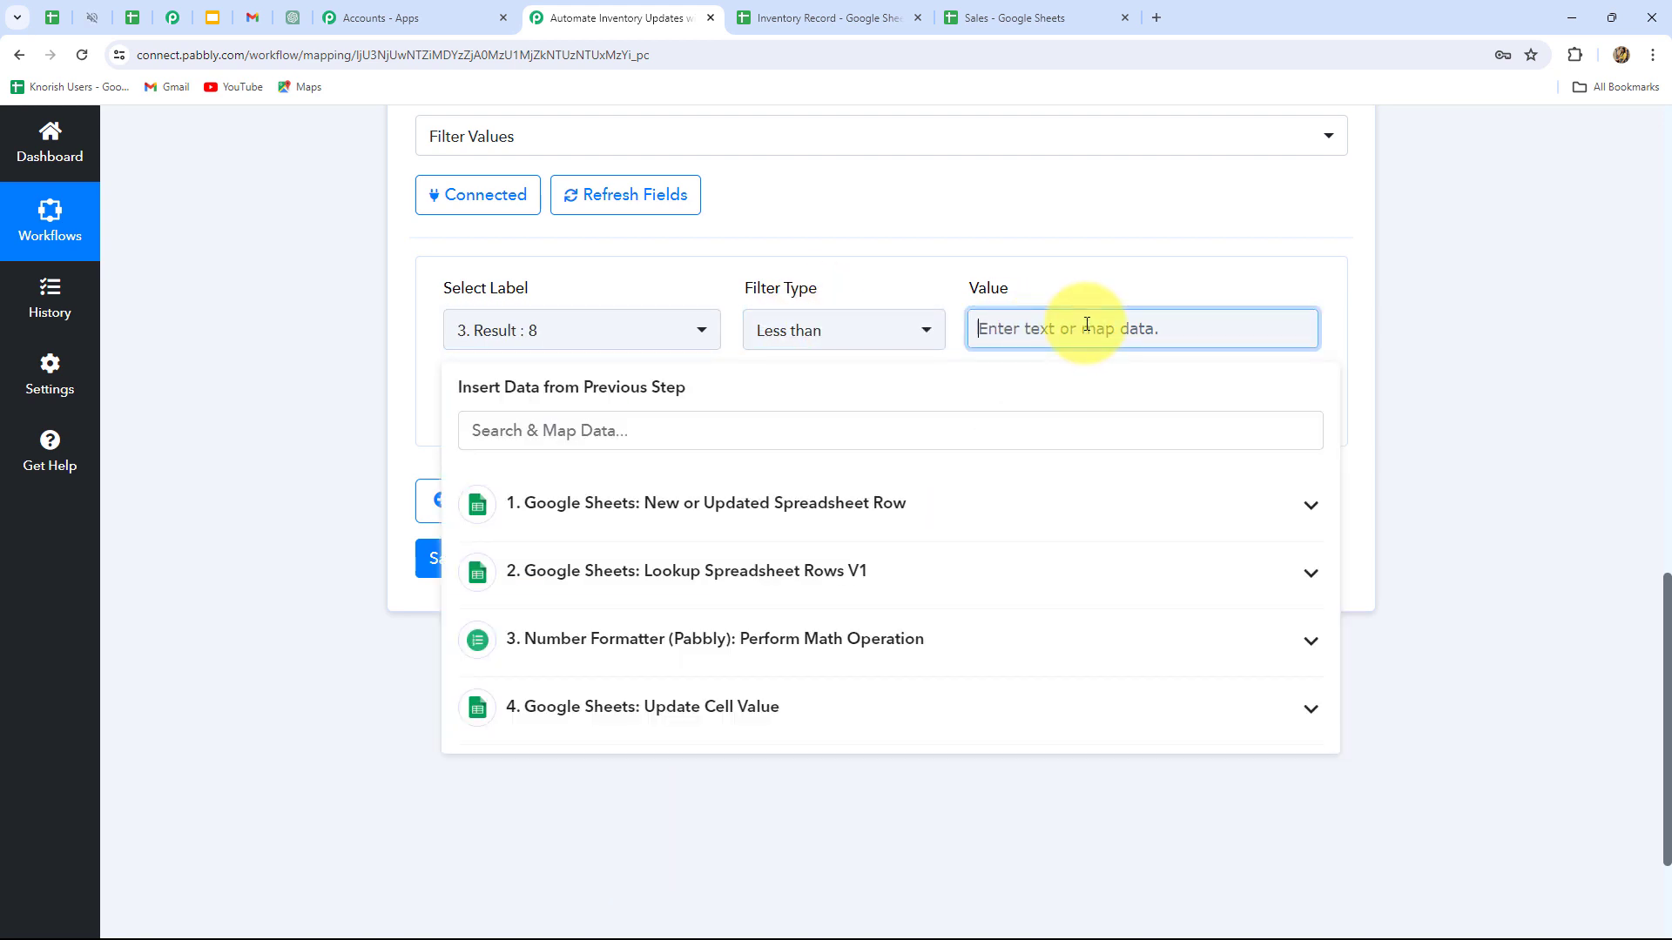
{"action": "type", "text": "10"}
{"action": "left_click", "coordinate": [1486, 313]}
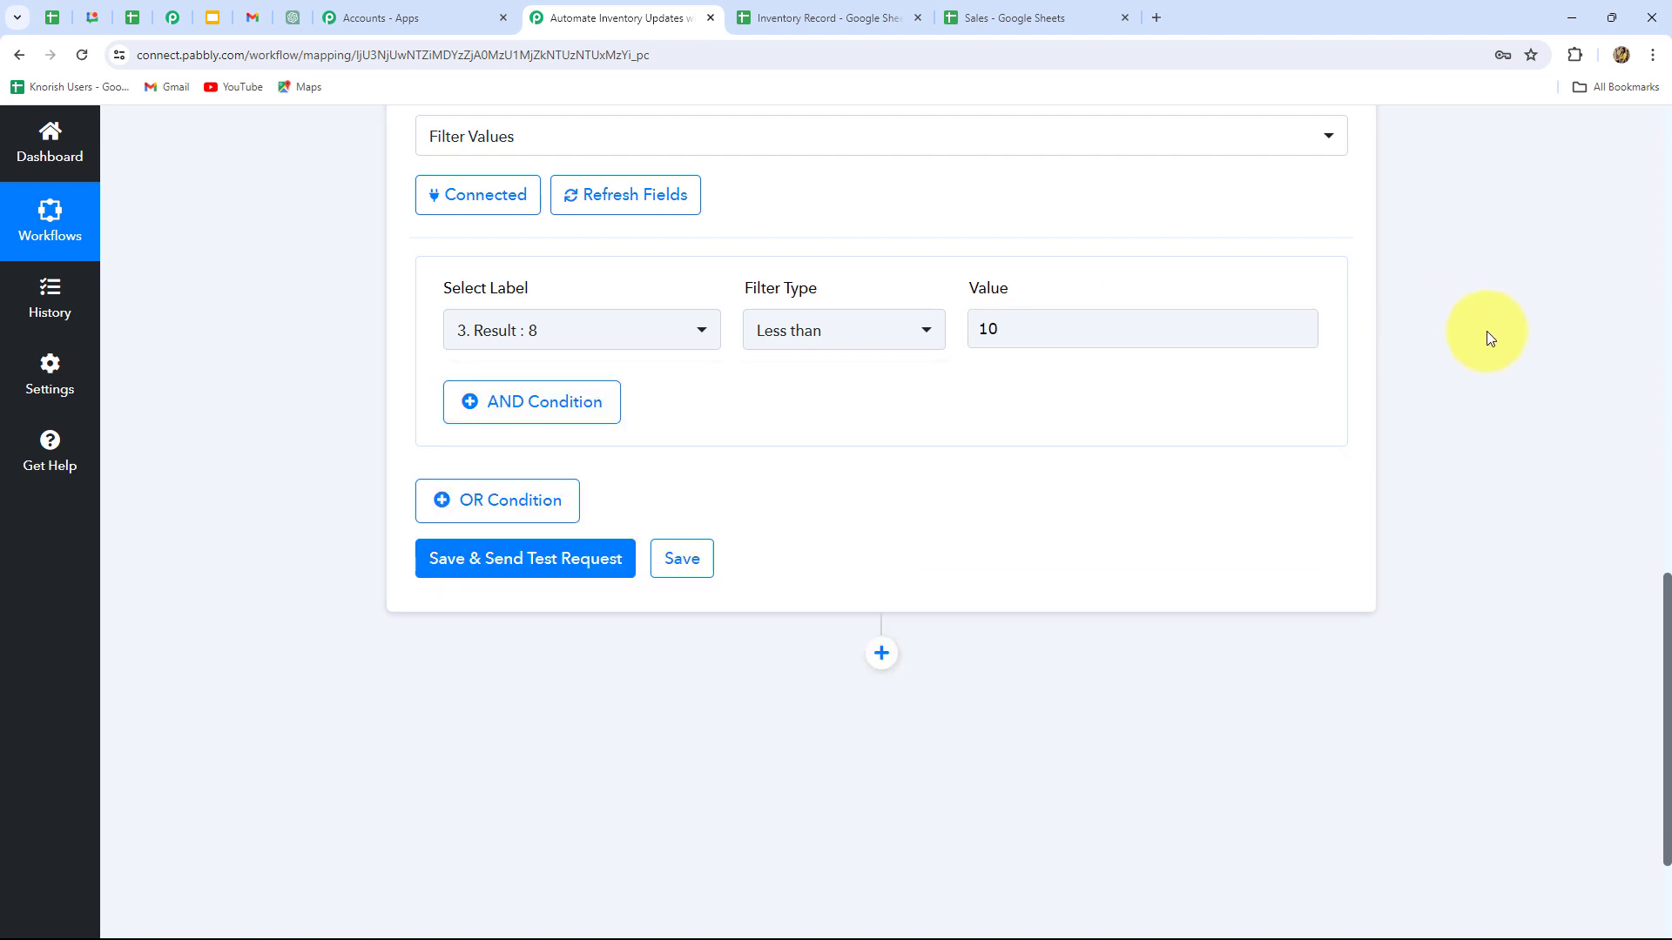
Save the filter step with a test request and compare its condition with the stock units in the Inventory Record spreadsheet.
{"action": "left_click", "coordinate": [547, 567]}
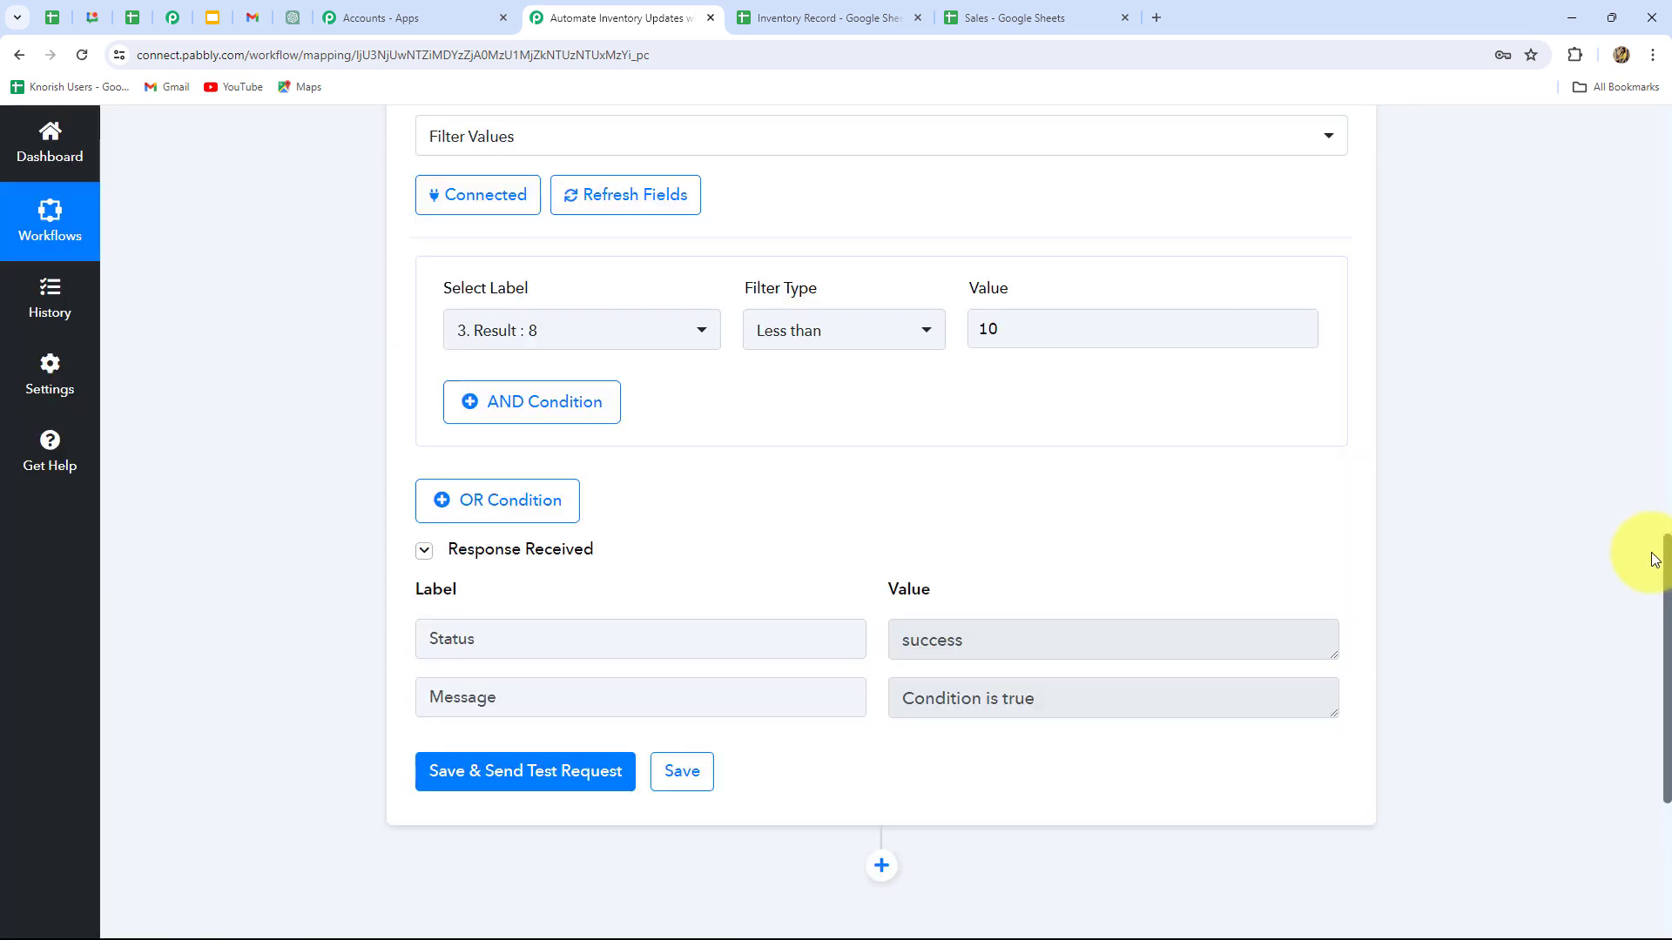
{"action": "scroll", "coordinate": [922, 534], "scroll_direction": "down", "scroll_amount": 3}
{"action": "scroll", "coordinate": [914, 571], "scroll_direction": "up", "scroll_amount": 3}
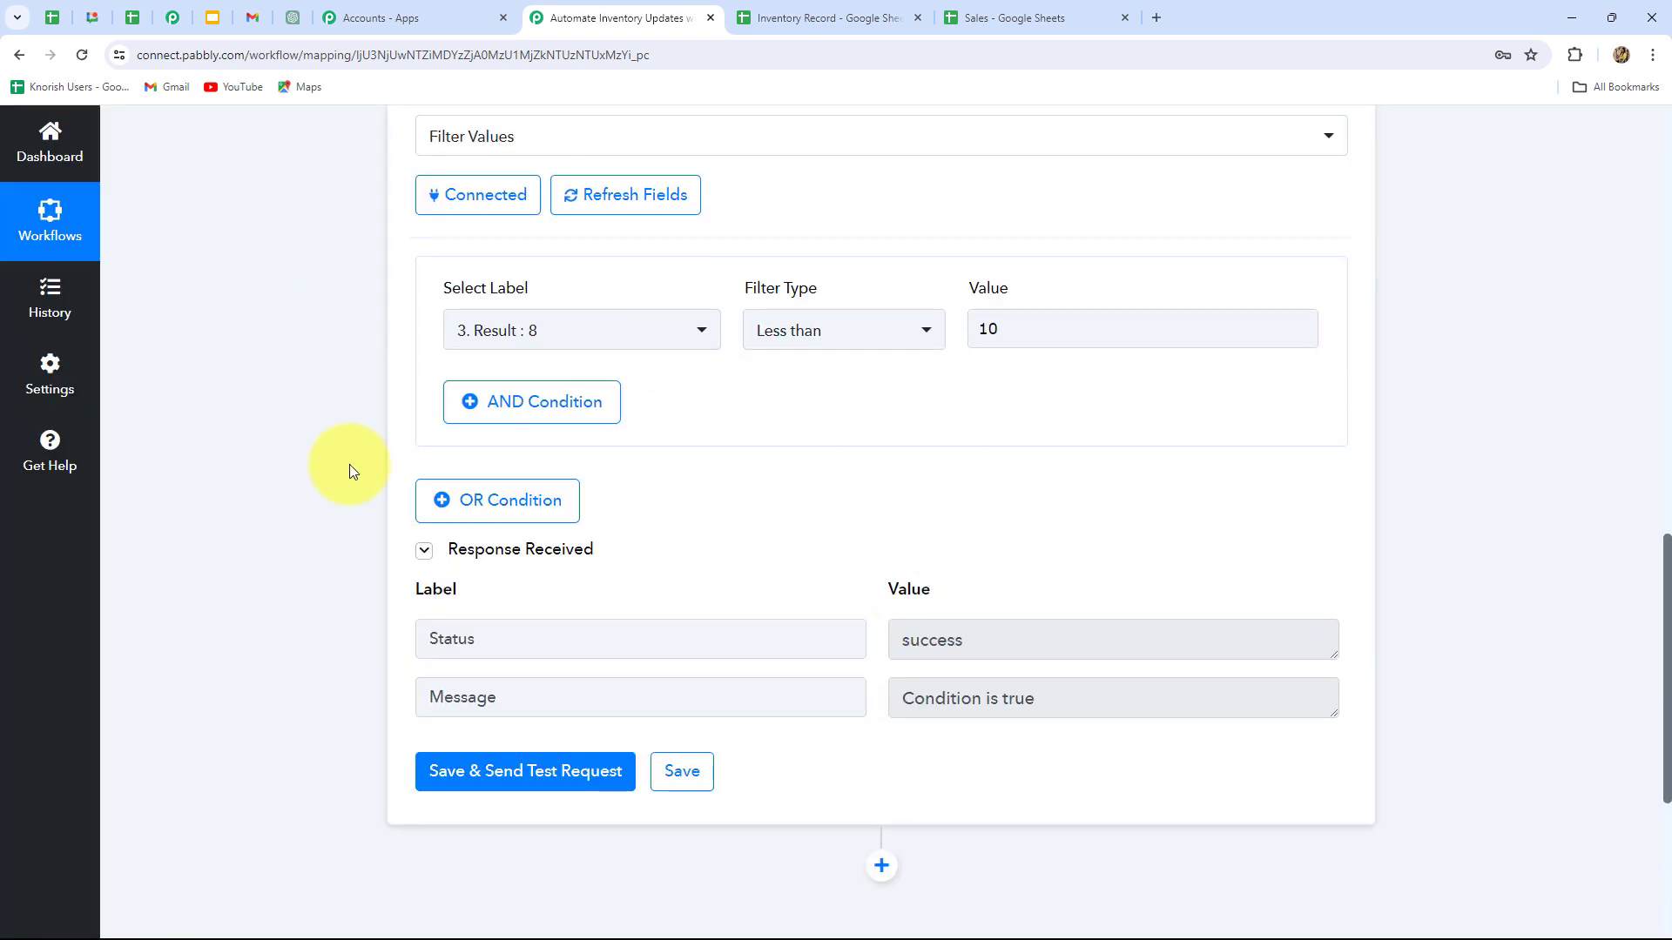
{"action": "left_click", "coordinate": [787, 8]}
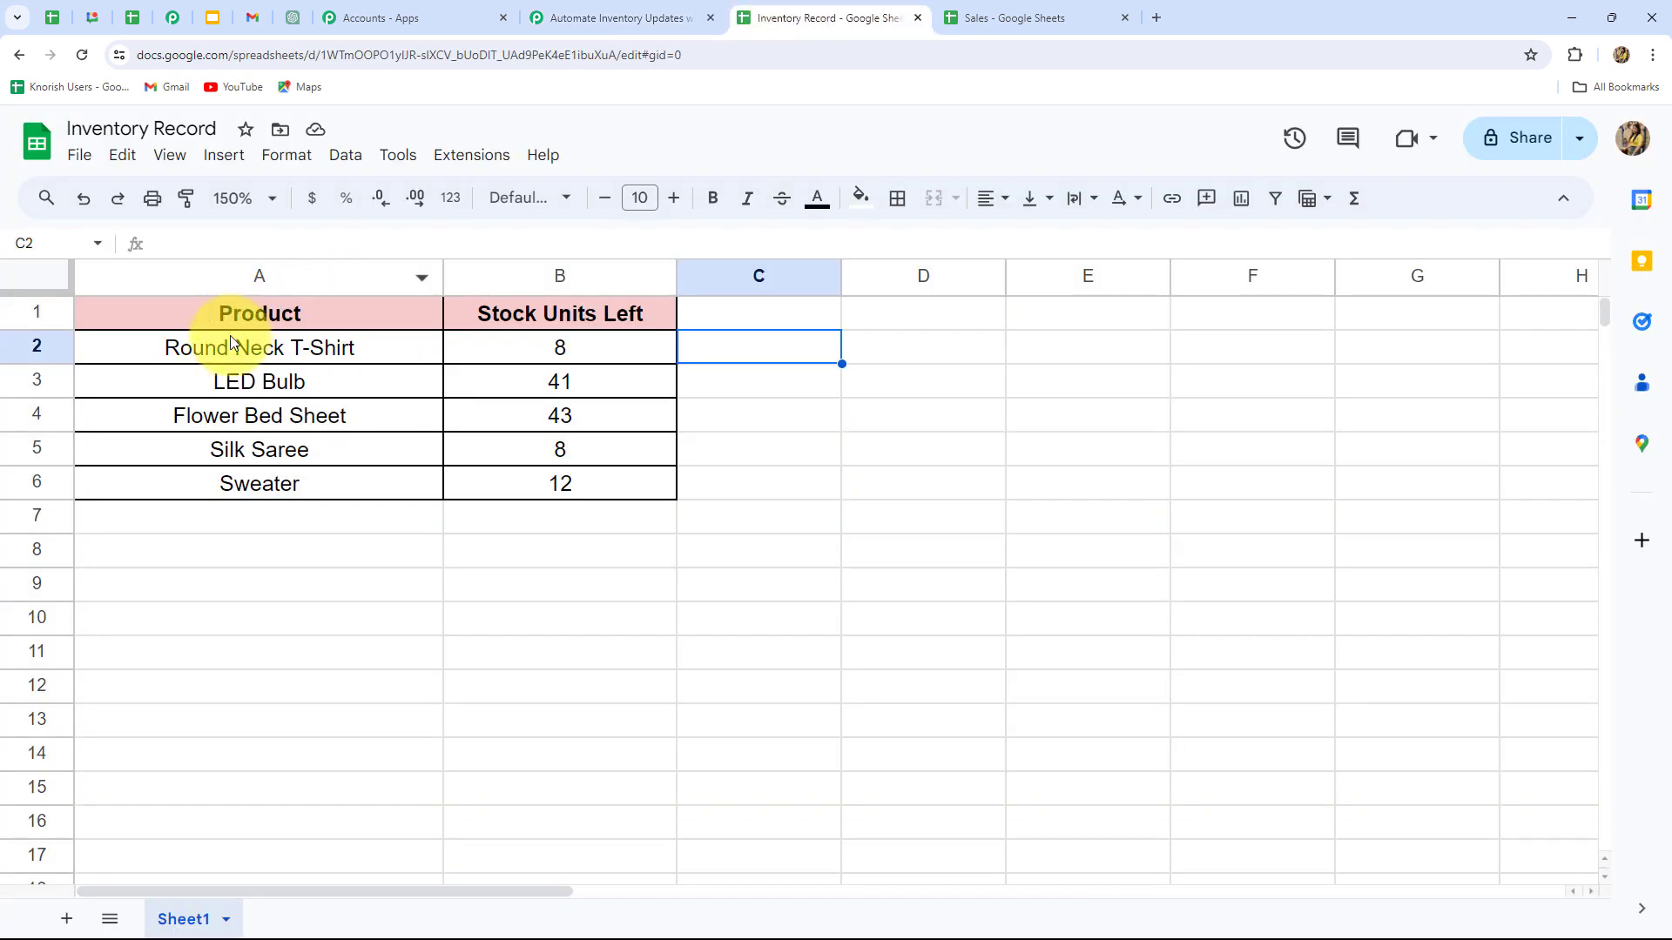
{"action": "left_click", "coordinate": [581, 20]}
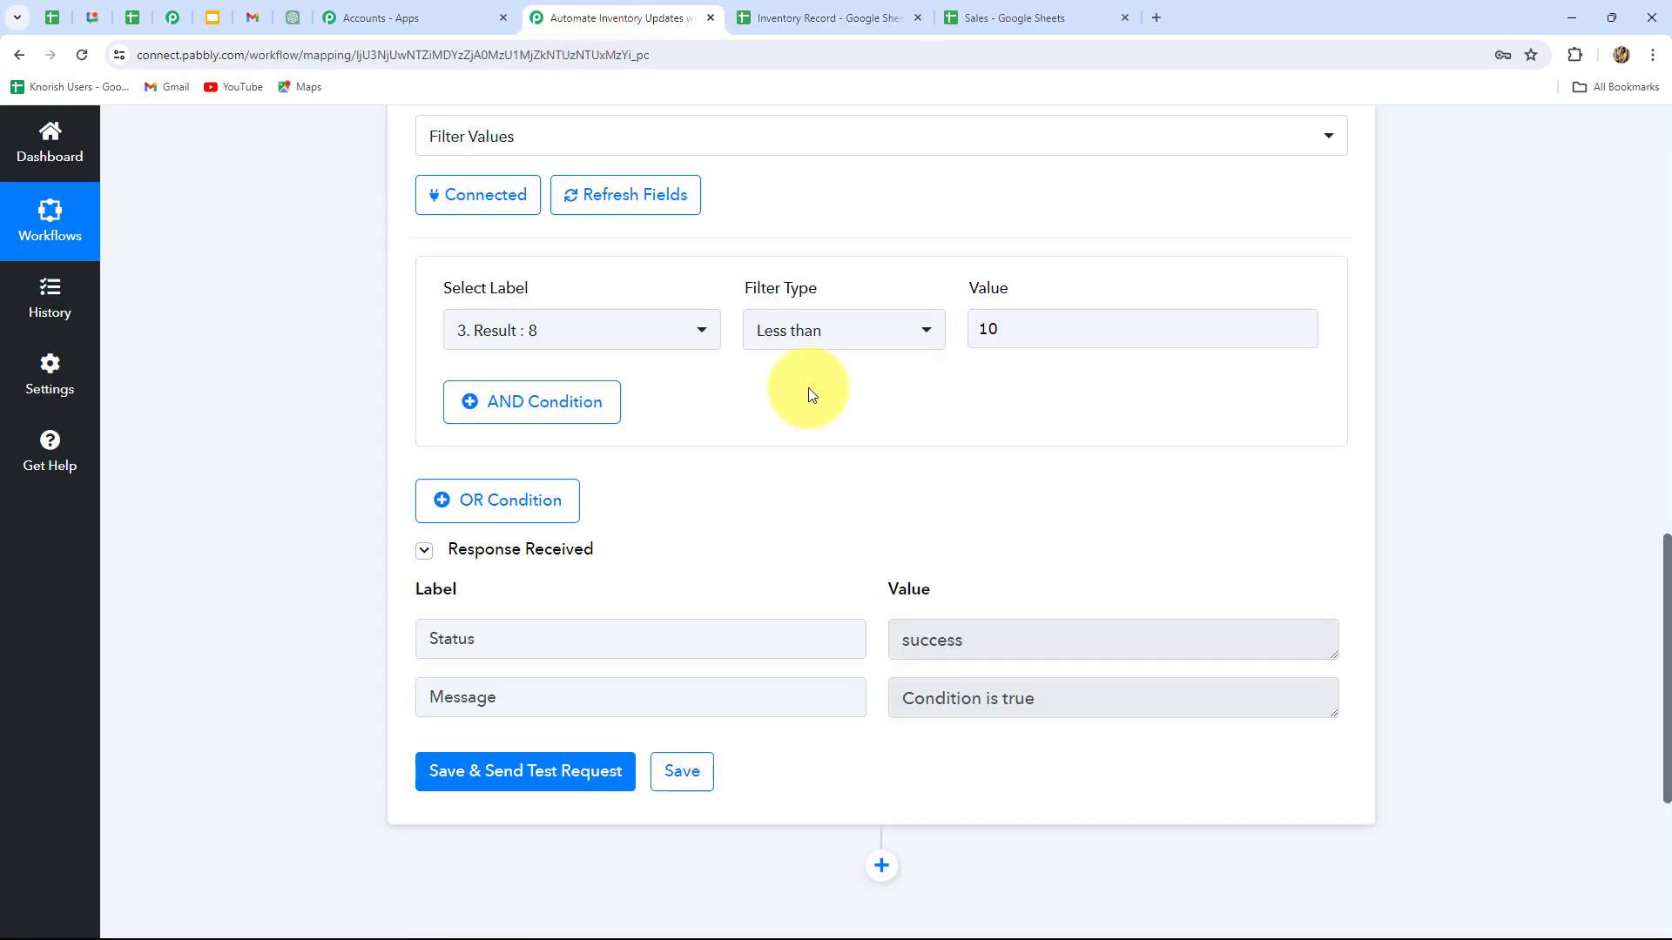
Add a Gmail action step with the Send Email event after the filter step.
{"action": "scroll", "coordinate": [1485, 548], "scroll_direction": "down", "scroll_amount": 5}
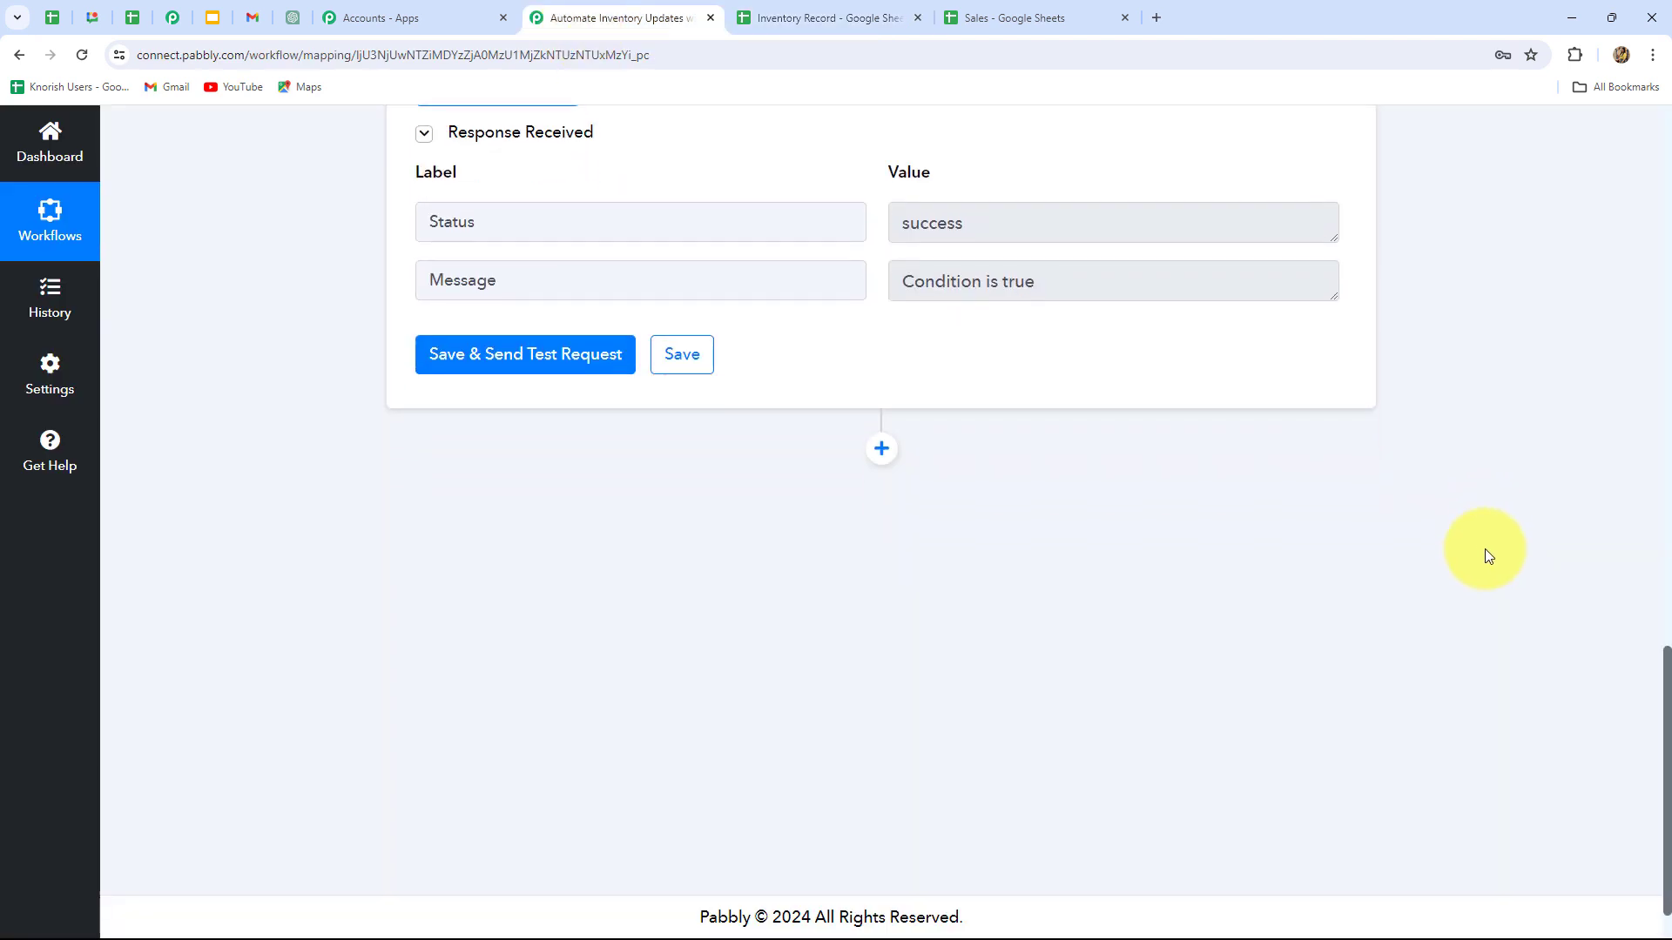
{"action": "left_click", "coordinate": [880, 451]}
{"action": "key", "text": "Caps_Lock"}
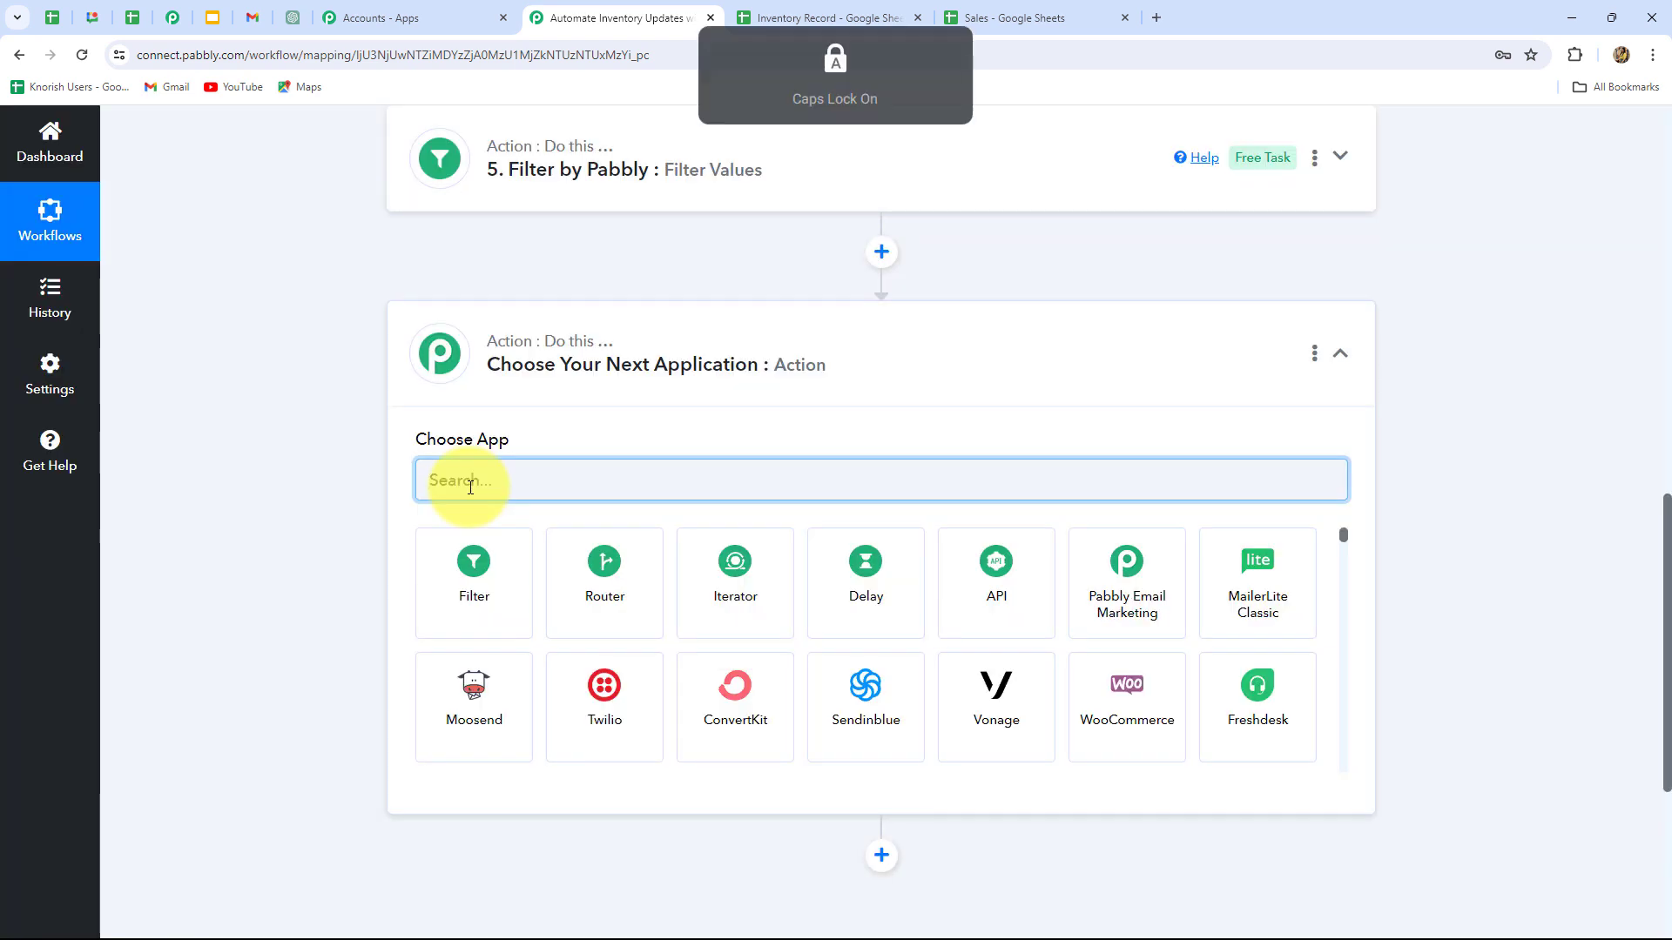
{"action": "type", "text": "Gma"}
{"action": "left_click", "coordinate": [467, 585]}
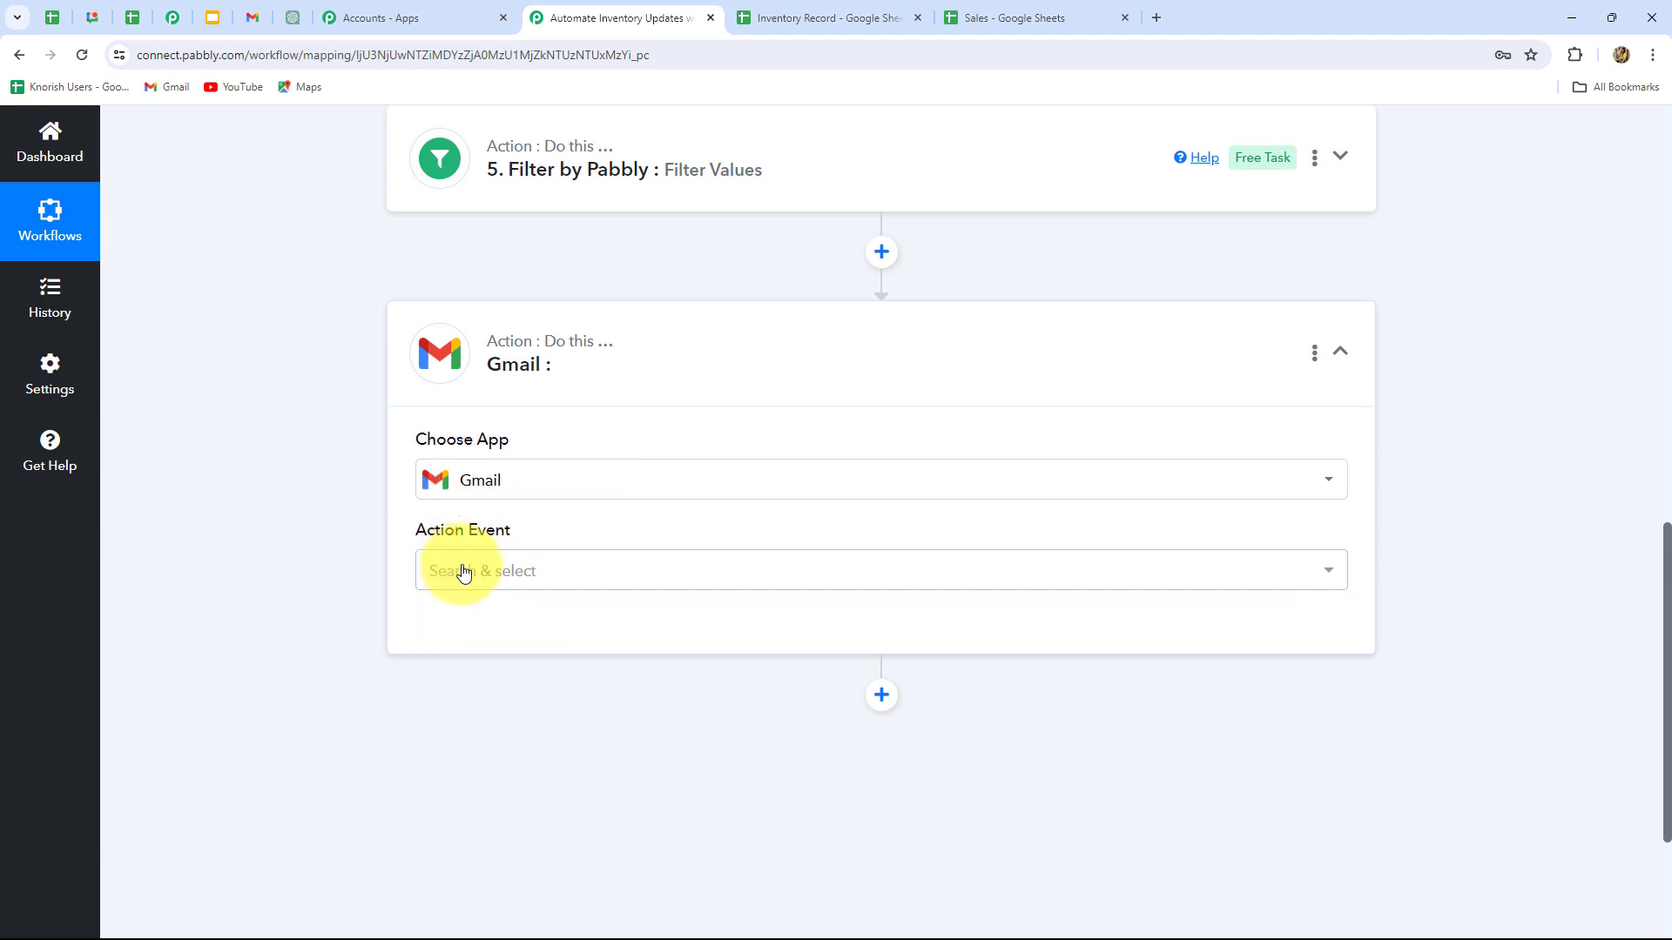
{"action": "left_click", "coordinate": [463, 572]}
{"action": "left_click", "coordinate": [449, 673]}
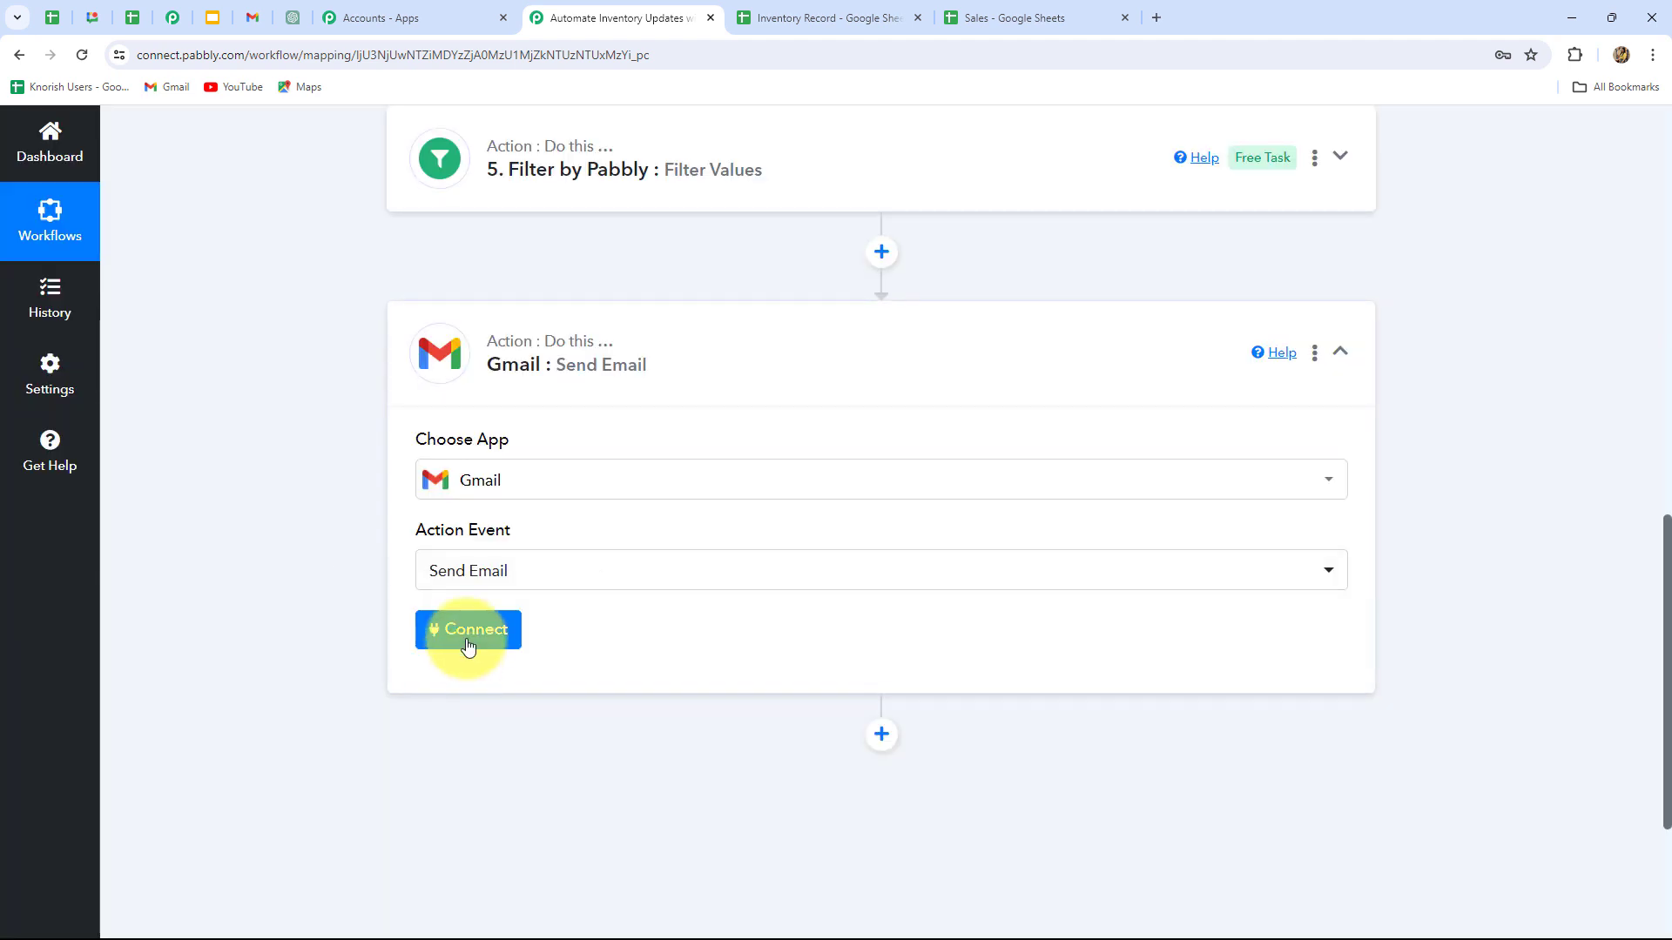
Connect the Gmail step through the existing connection Gmail #31 and save it.
{"action": "left_click", "coordinate": [468, 645]}
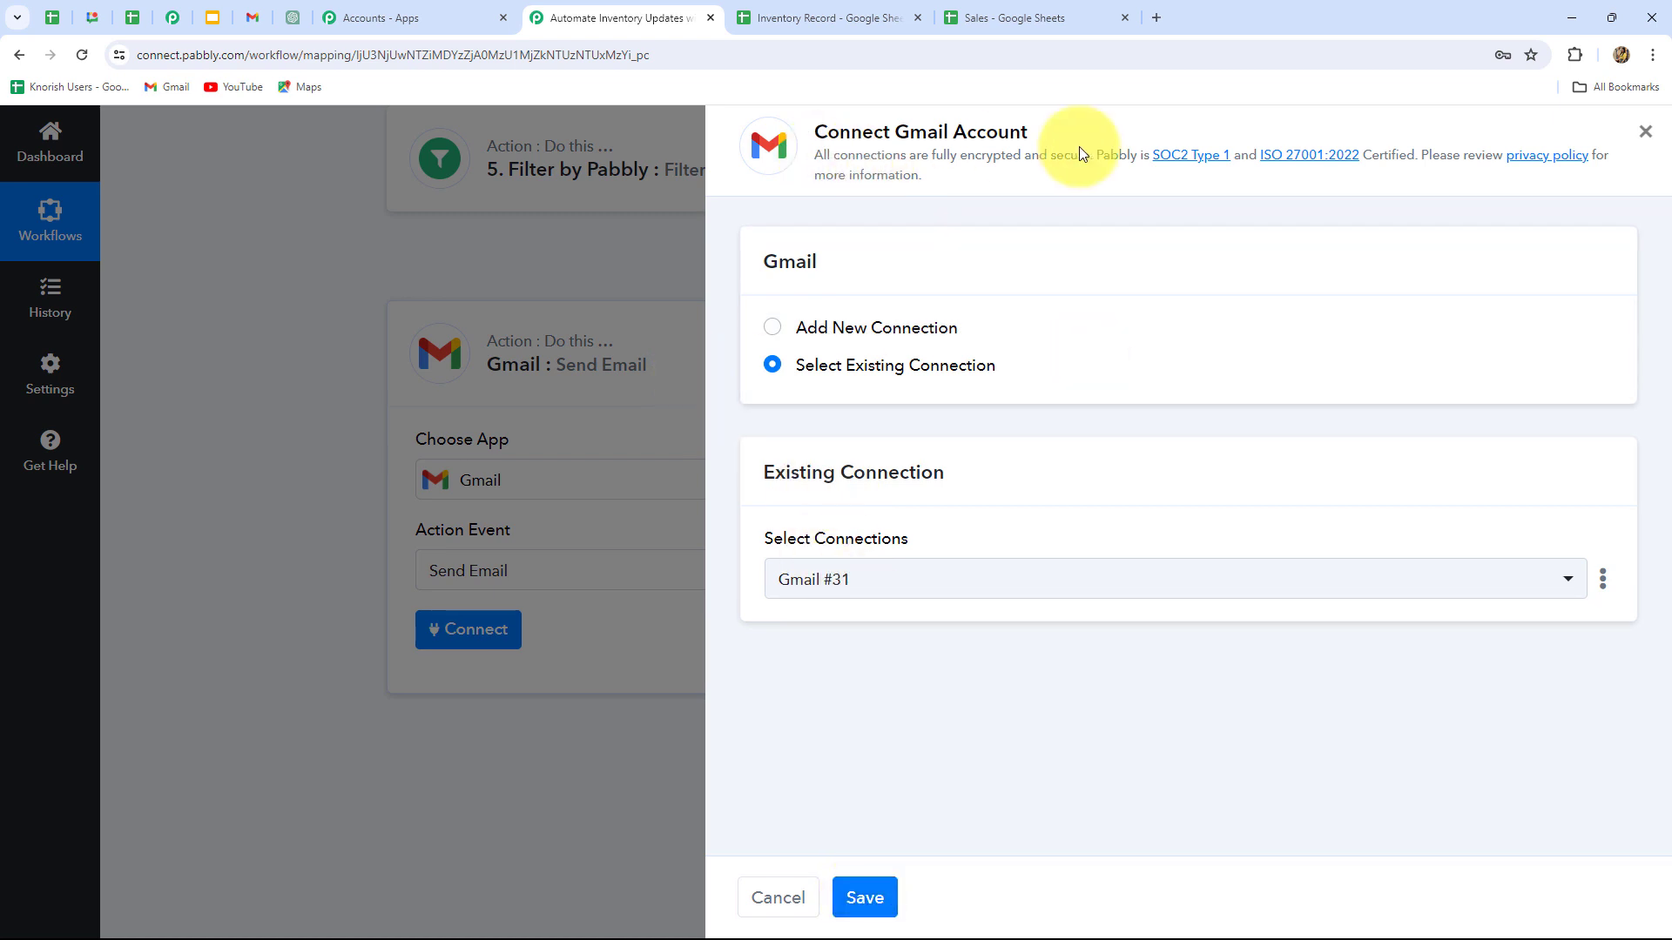
{"action": "left_click", "coordinate": [786, 329]}
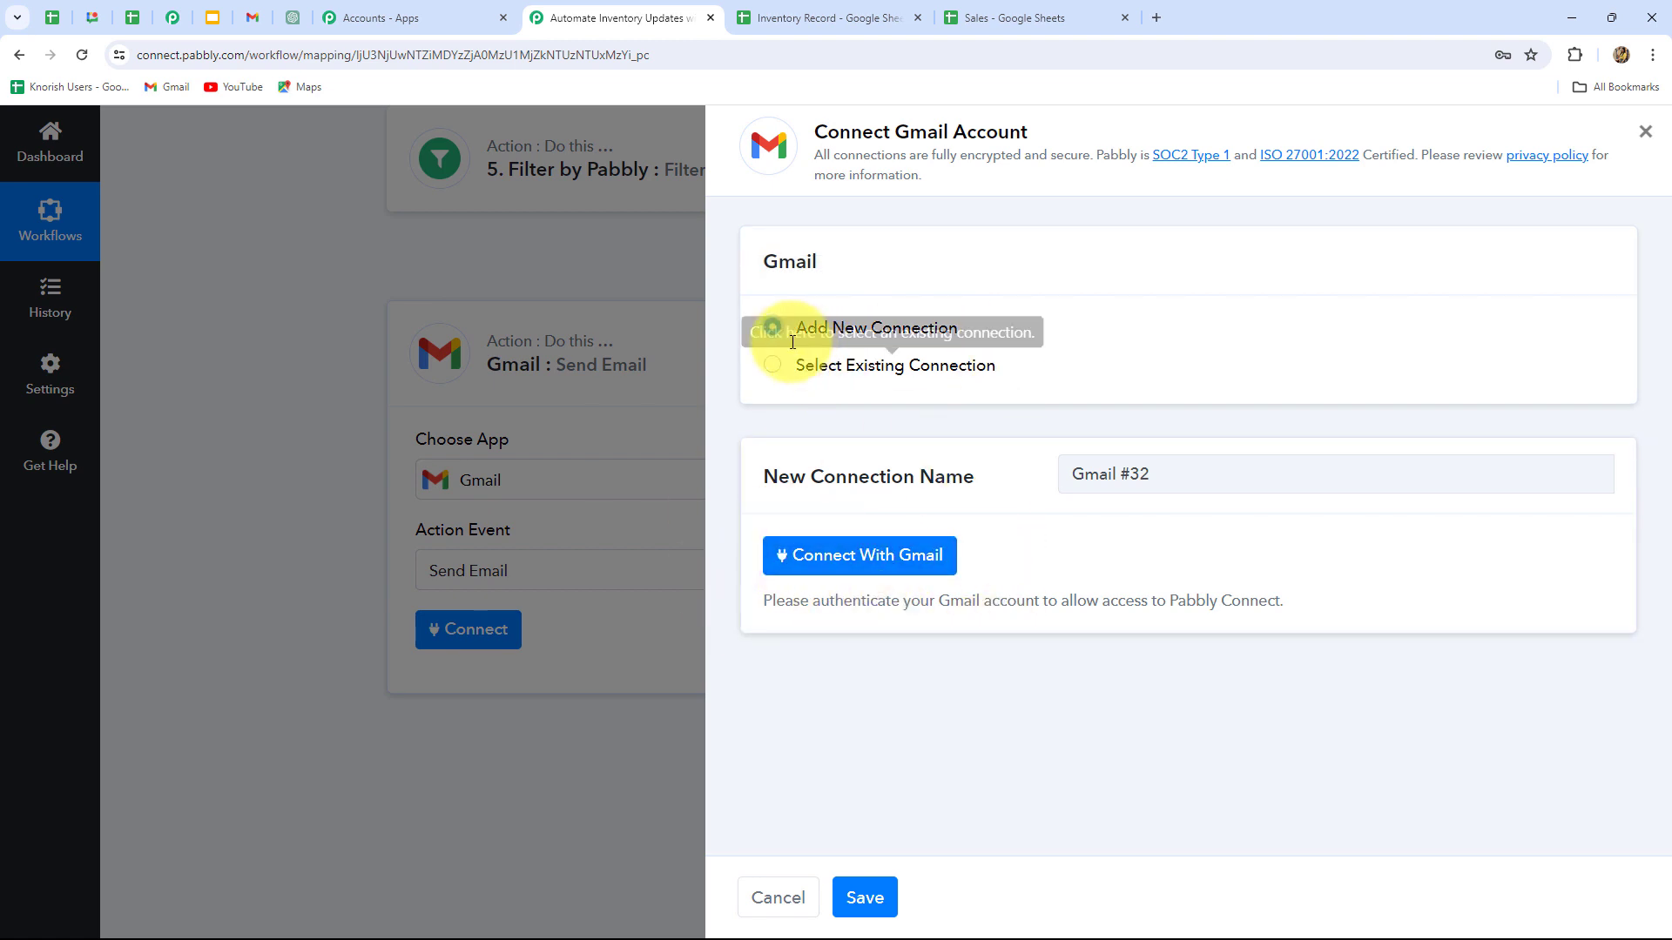
{"action": "left_click", "coordinate": [772, 364]}
{"action": "left_click", "coordinate": [864, 897]}
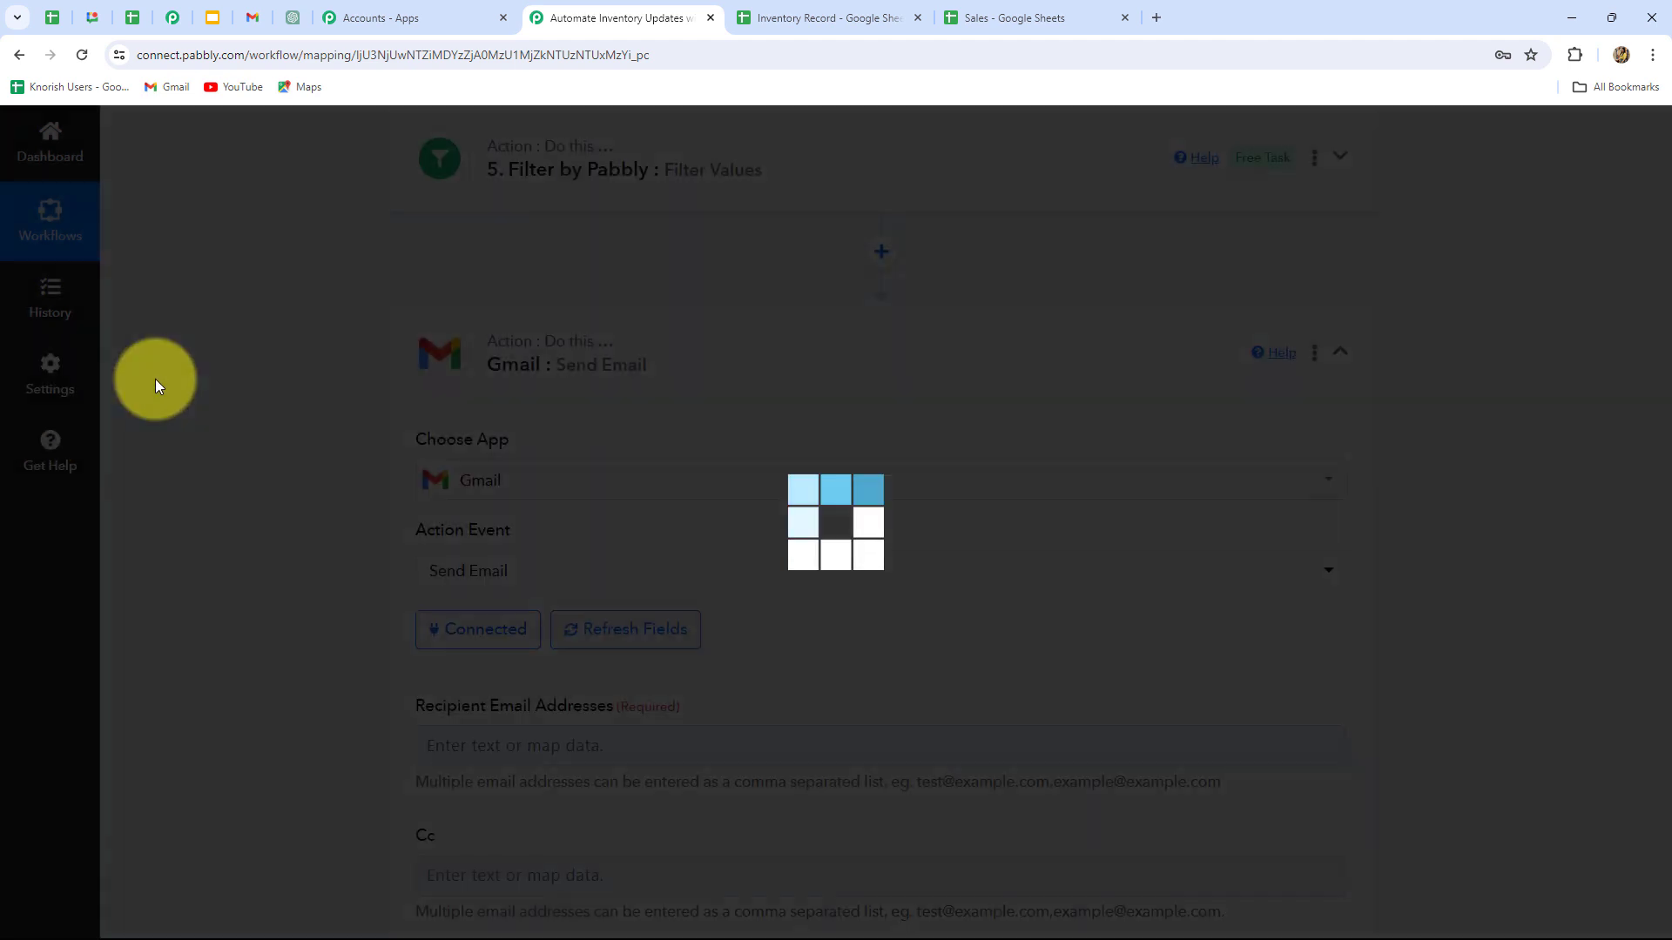
Enter the supplier's email address as the recipient of the Gmail step.
{"action": "scroll", "coordinate": [340, 412], "scroll_direction": "down", "scroll_amount": 5}
{"action": "scroll", "coordinate": [339, 415], "scroll_direction": "down", "scroll_amount": 1}
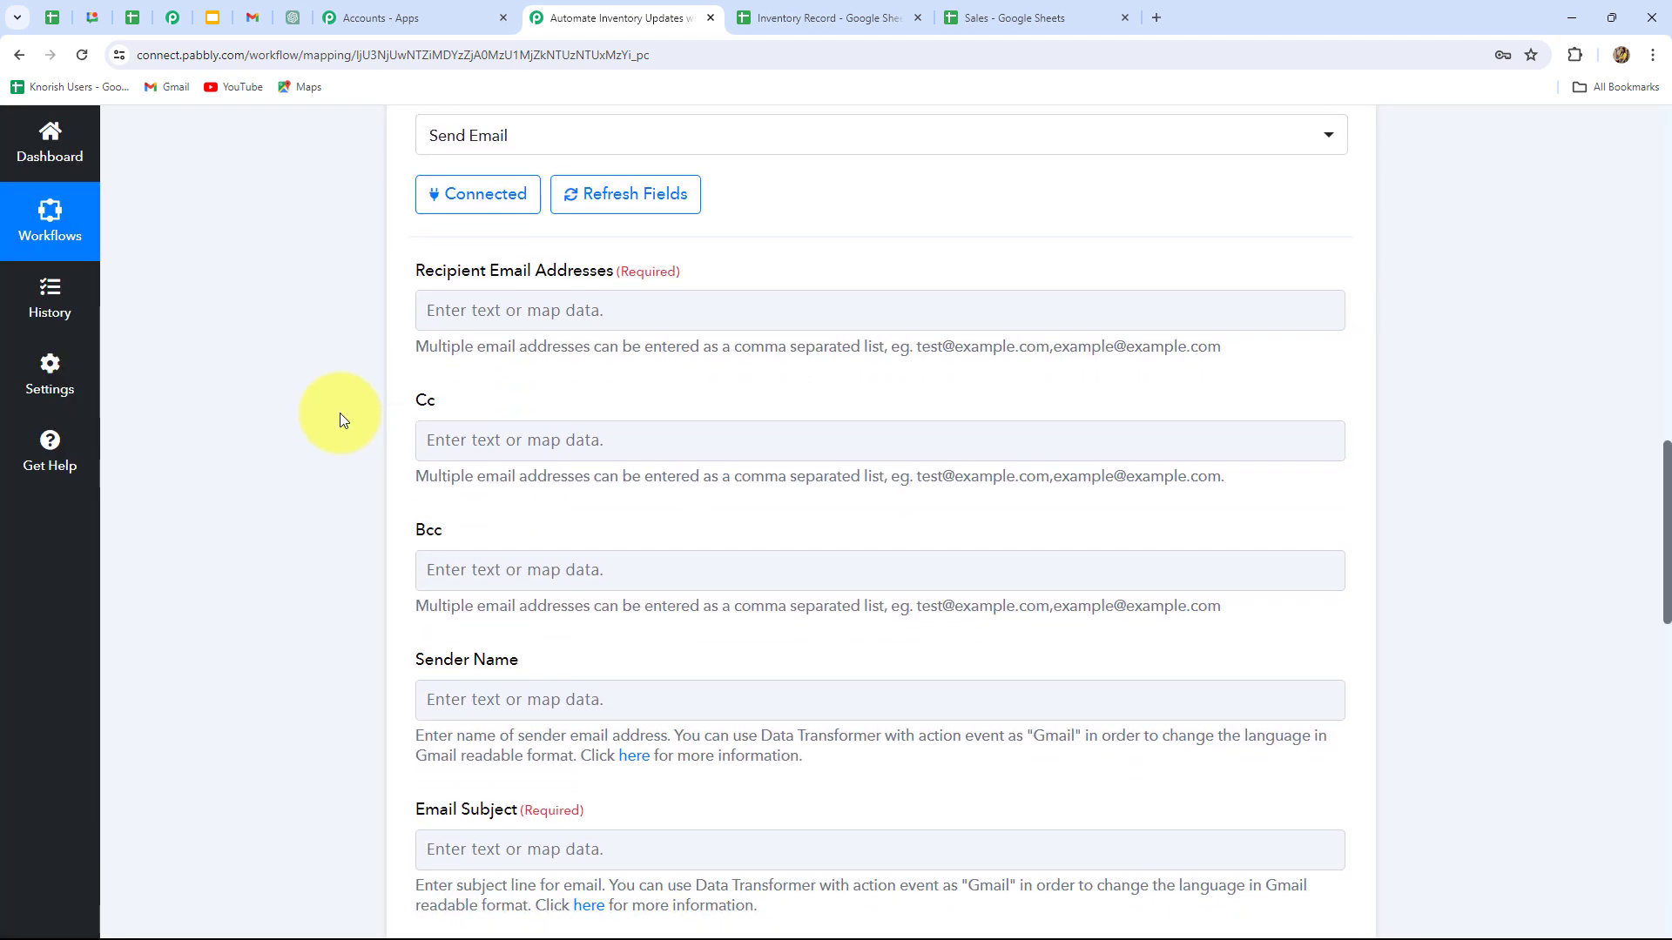
{"action": "scroll", "coordinate": [1093, 399], "scroll_direction": "down", "scroll_amount": 5}
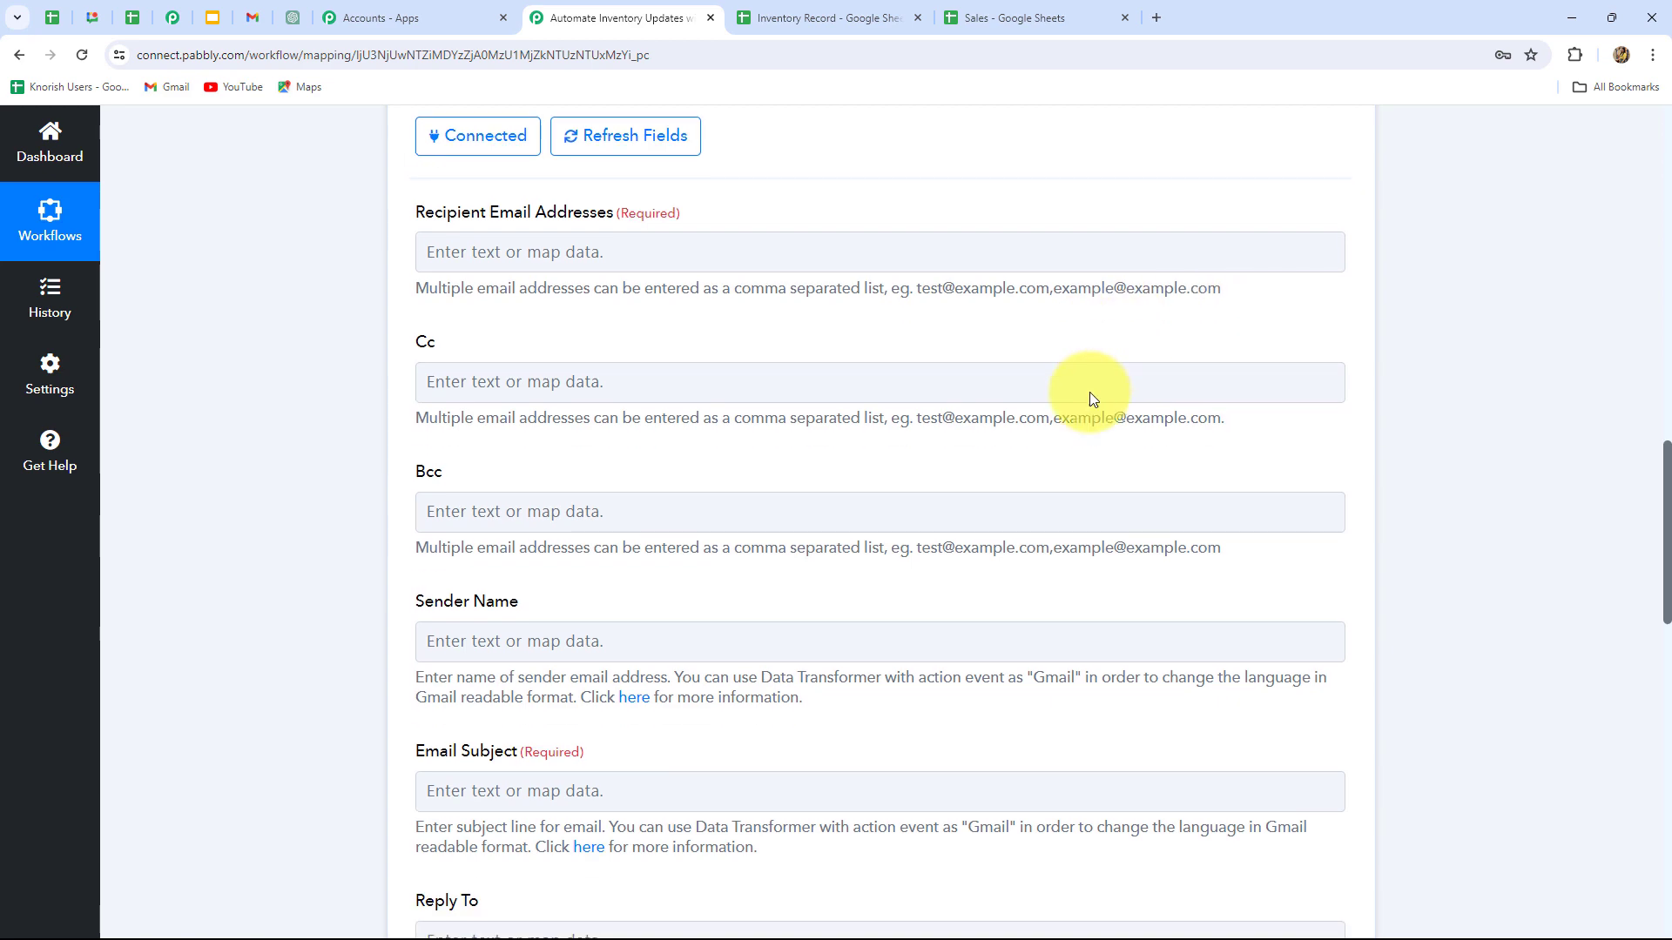
{"action": "scroll", "coordinate": [1093, 399], "scroll_direction": "up", "scroll_amount": 4}
{"action": "scroll", "coordinate": [1089, 392], "scroll_direction": "up", "scroll_amount": 5}
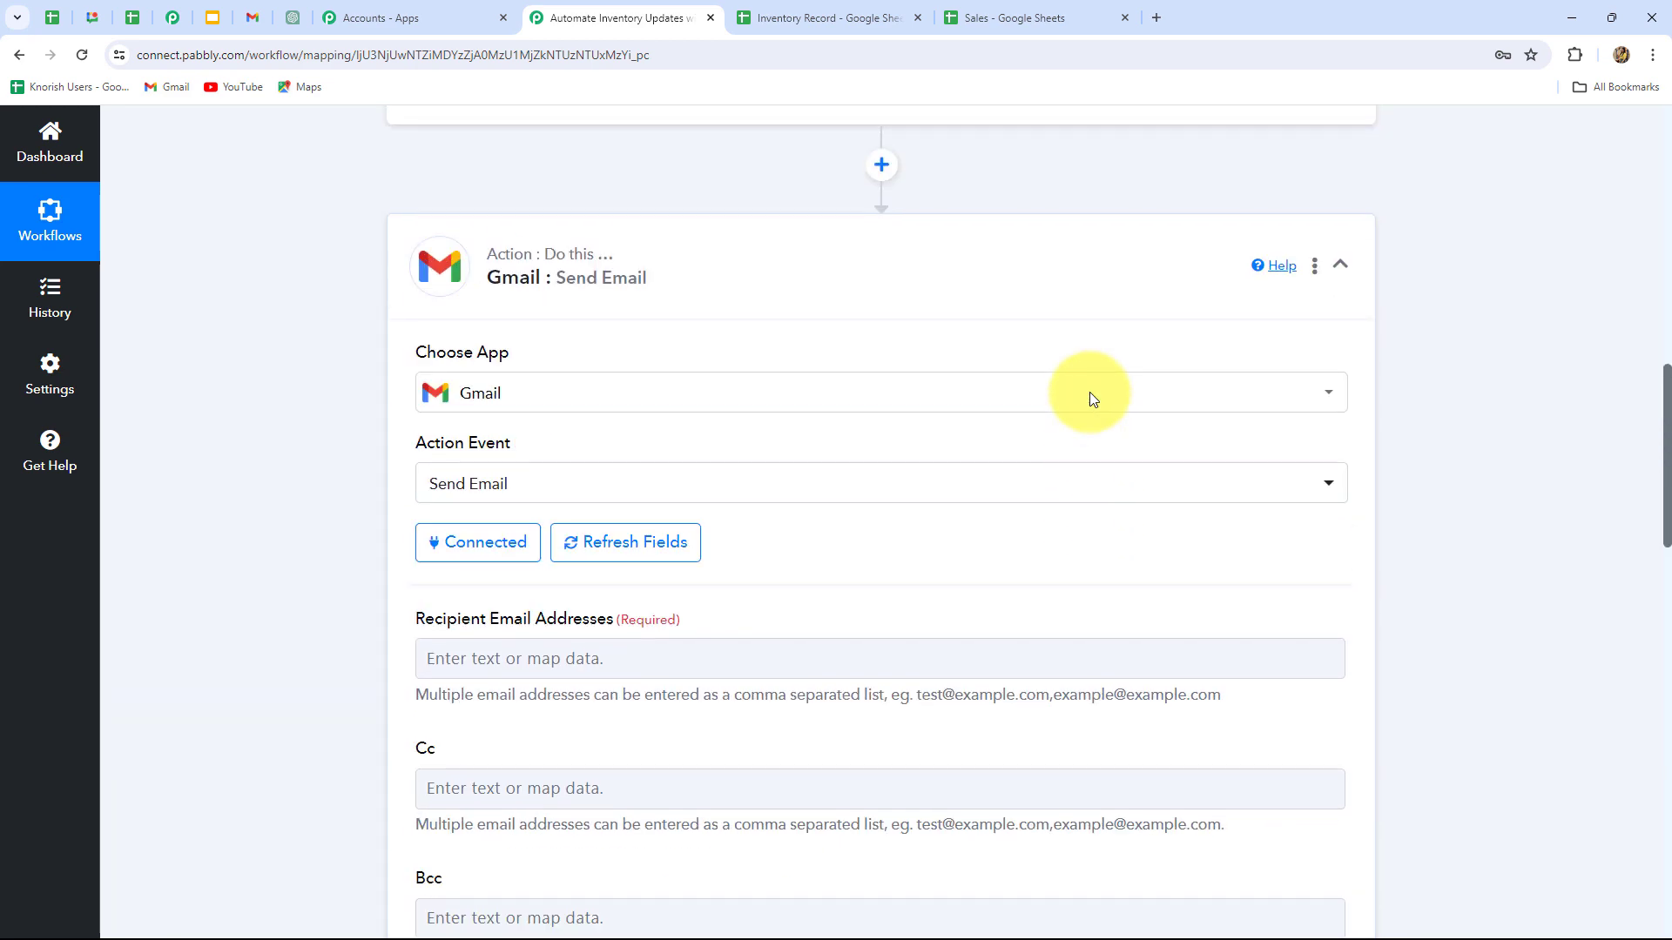
{"action": "scroll", "coordinate": [1083, 394], "scroll_direction": "down", "scroll_amount": 3}
{"action": "left_click", "coordinate": [631, 403]}
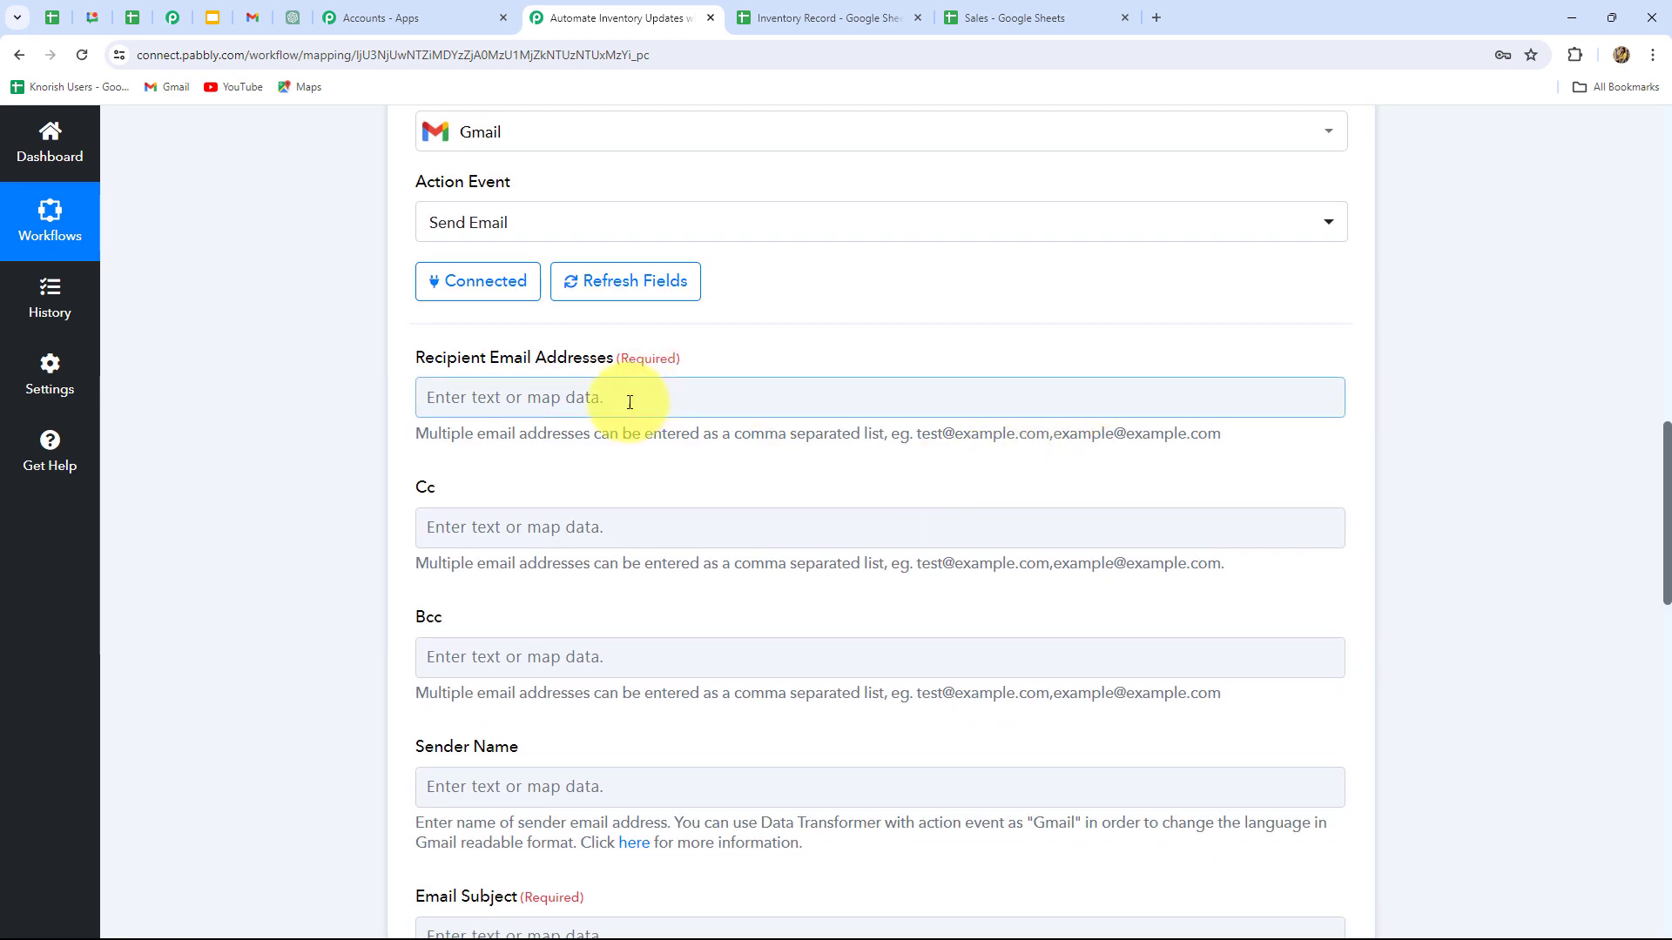
{"action": "scroll", "coordinate": [557, 366], "scroll_direction": "down", "scroll_amount": 1}
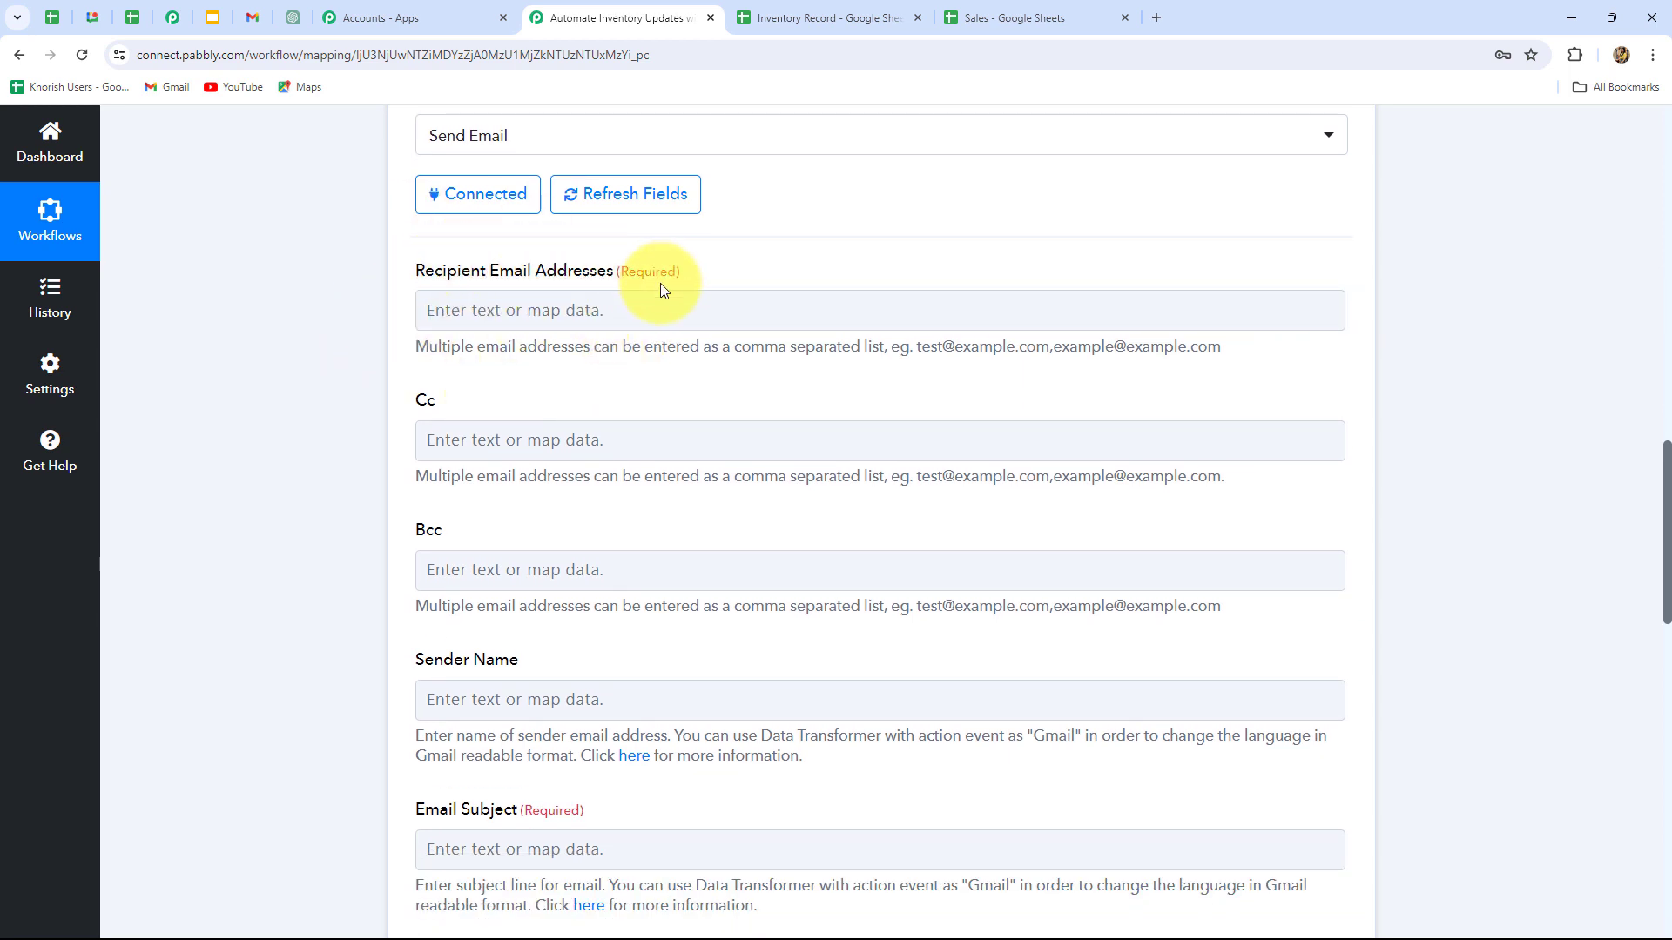
{"action": "left_click", "coordinate": [659, 315]}
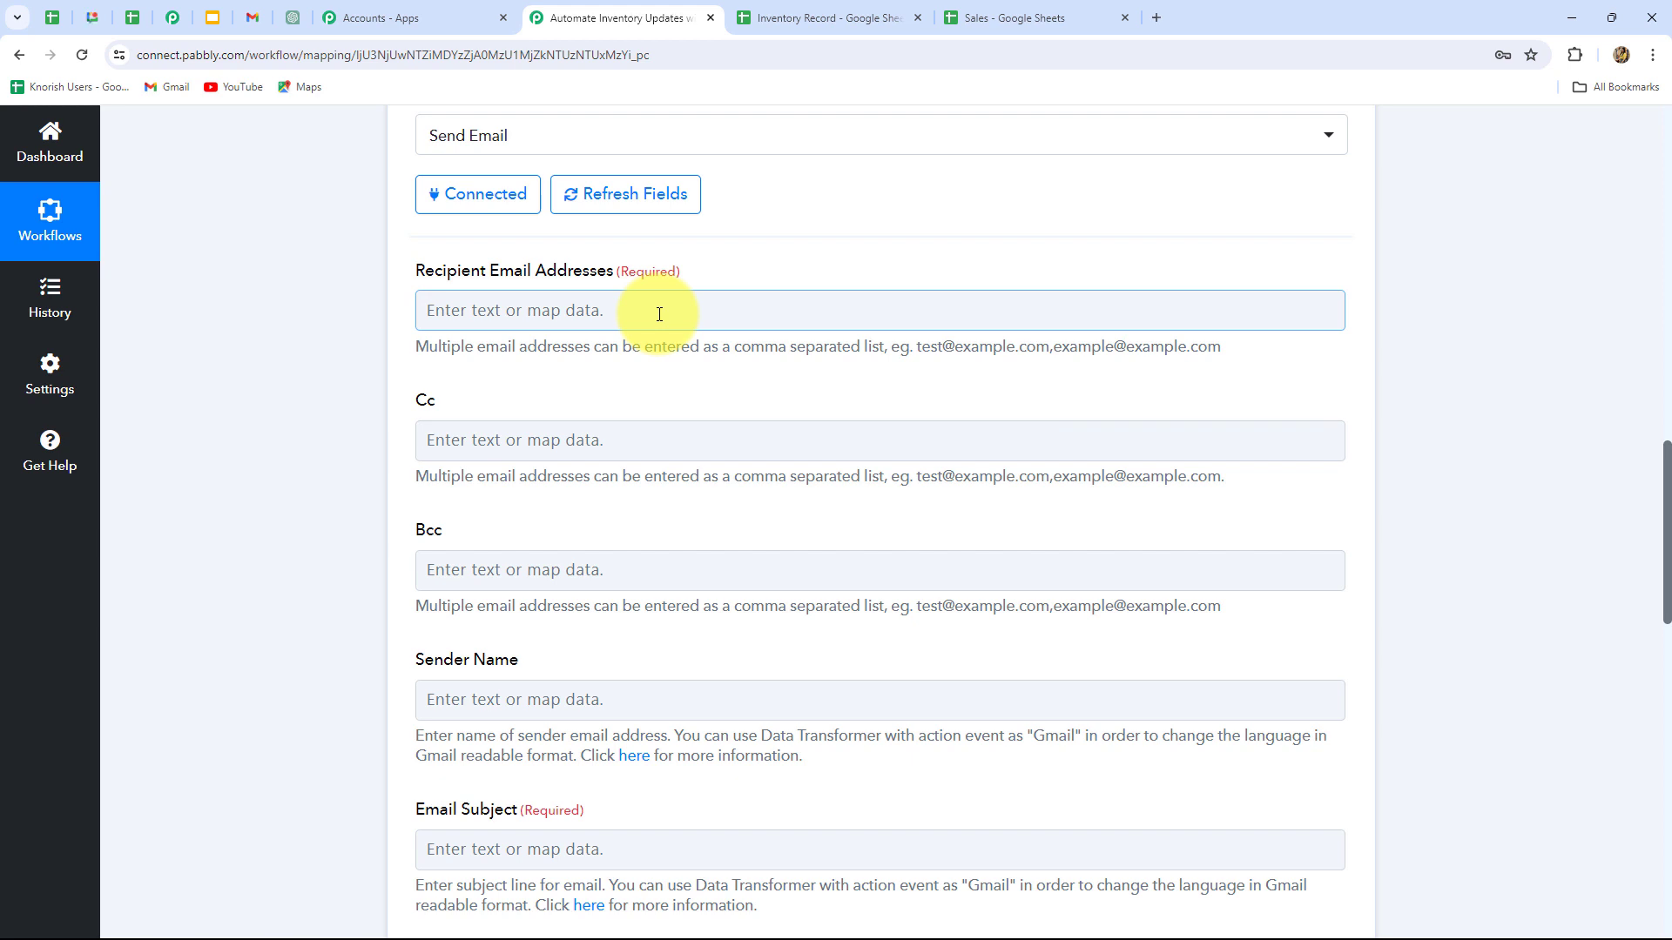
{"action": "left_click", "coordinate": [659, 314]}
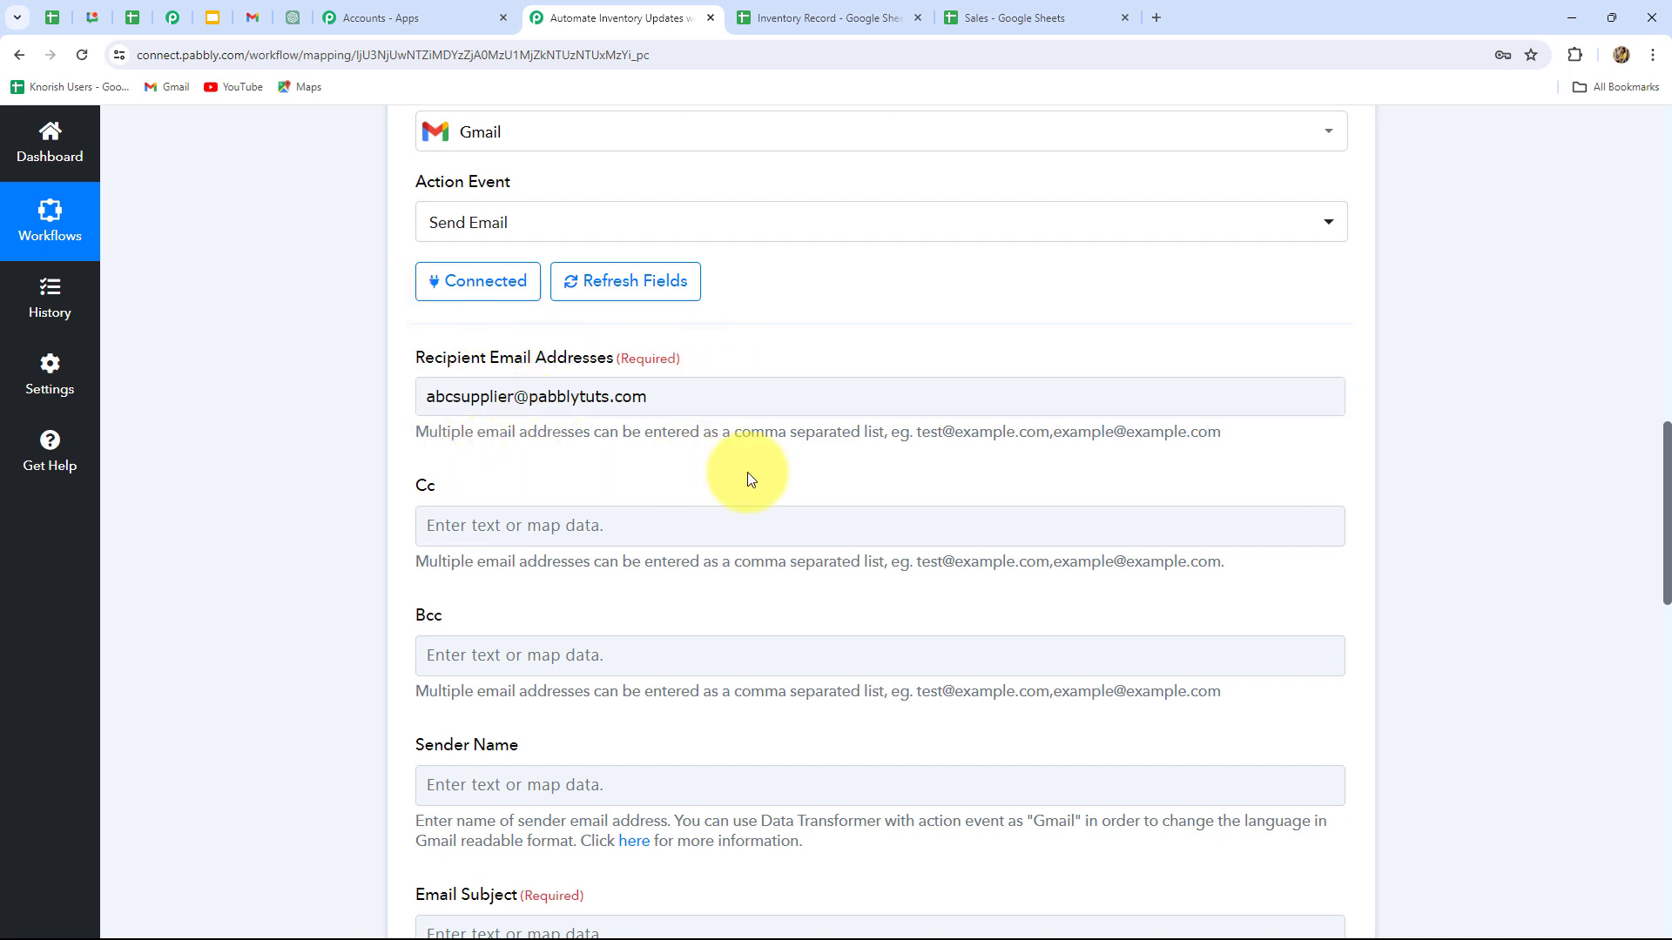
Set the email's sender name to "ALL in One Store" and its subject to "Request for Inventory Restock".
{"action": "scroll", "coordinate": [822, 425], "scroll_direction": "down", "scroll_amount": 4}
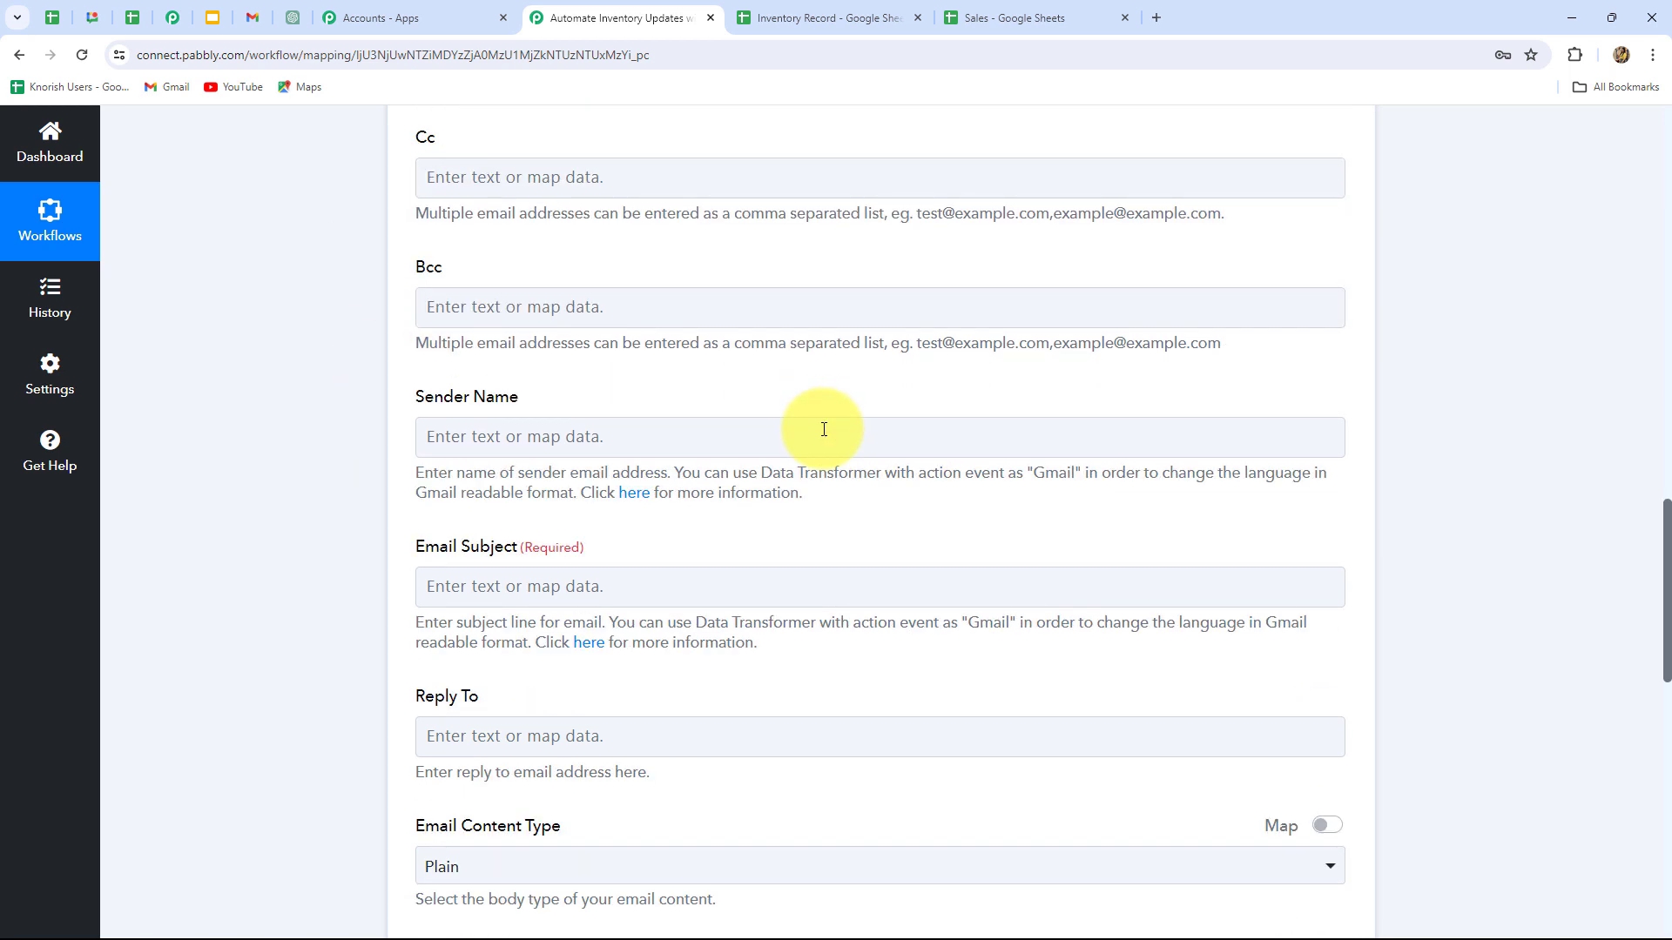
{"action": "left_click", "coordinate": [529, 448]}
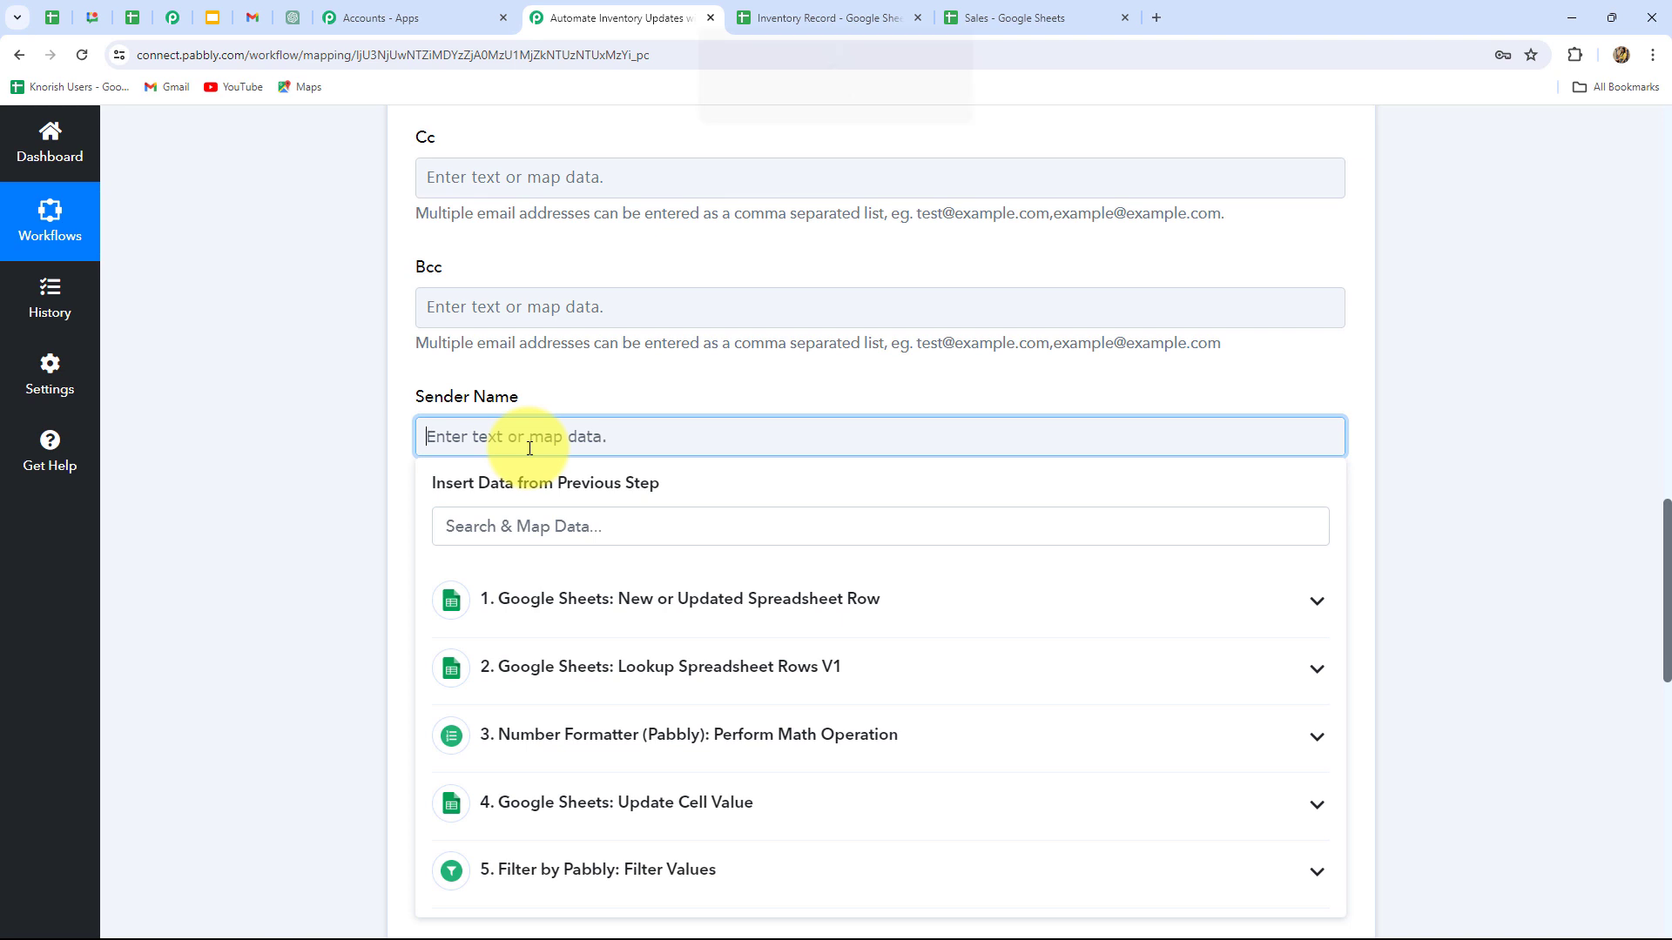
{"action": "type", "text": "ALL in One Store"}
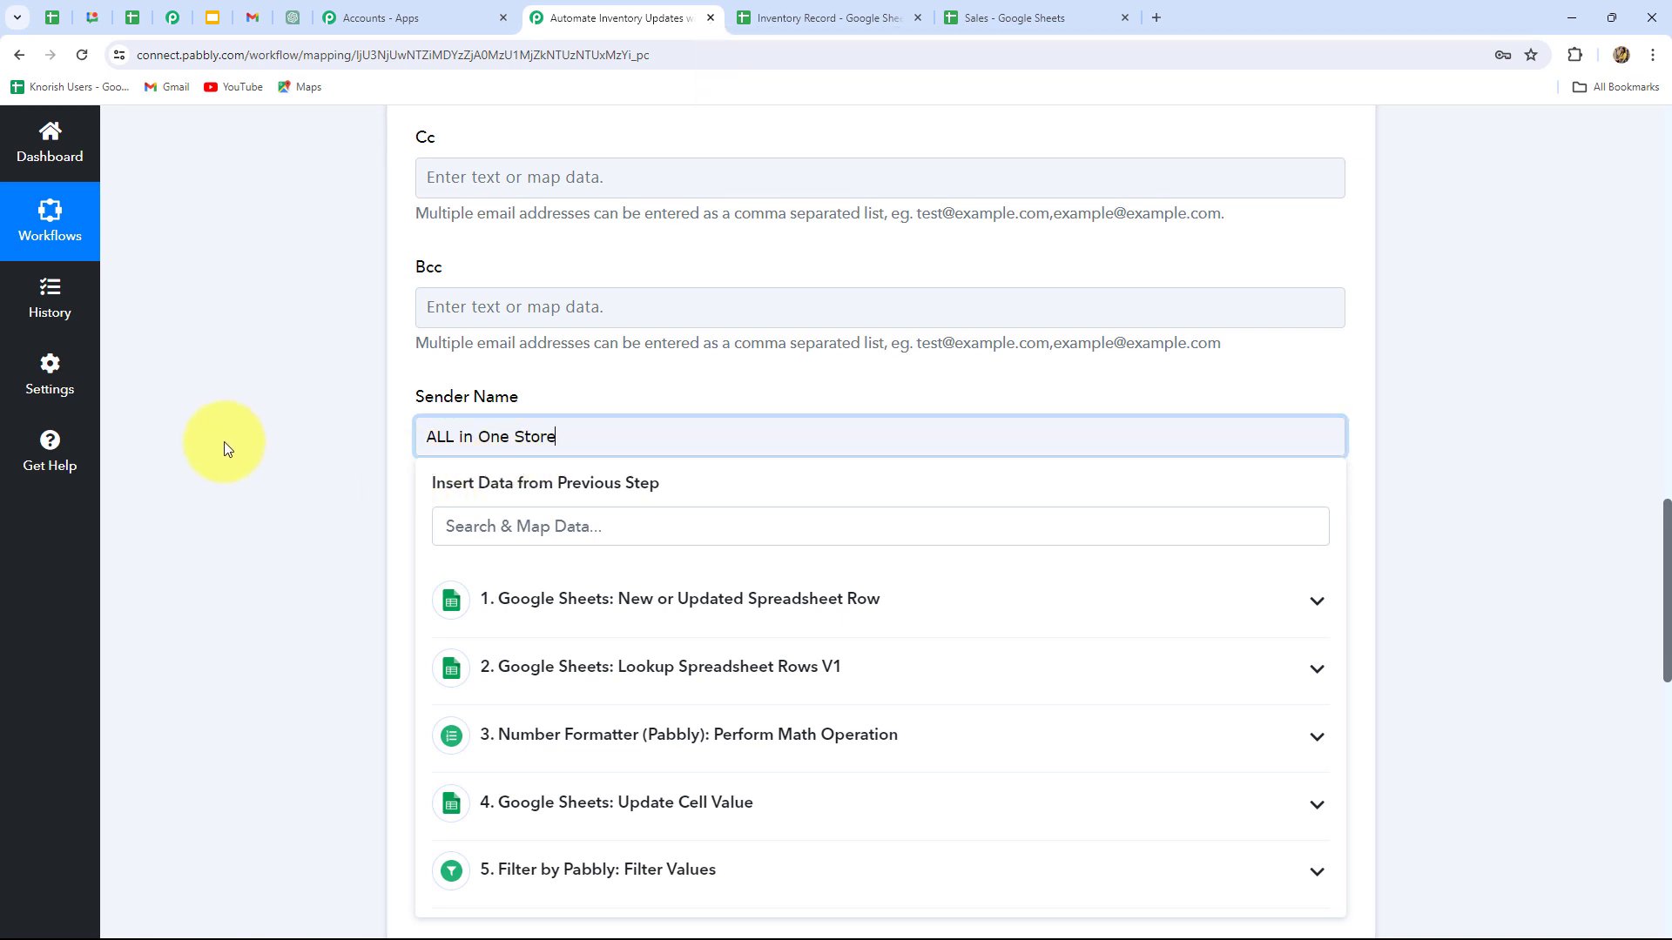
{"action": "left_click", "coordinate": [224, 444]}
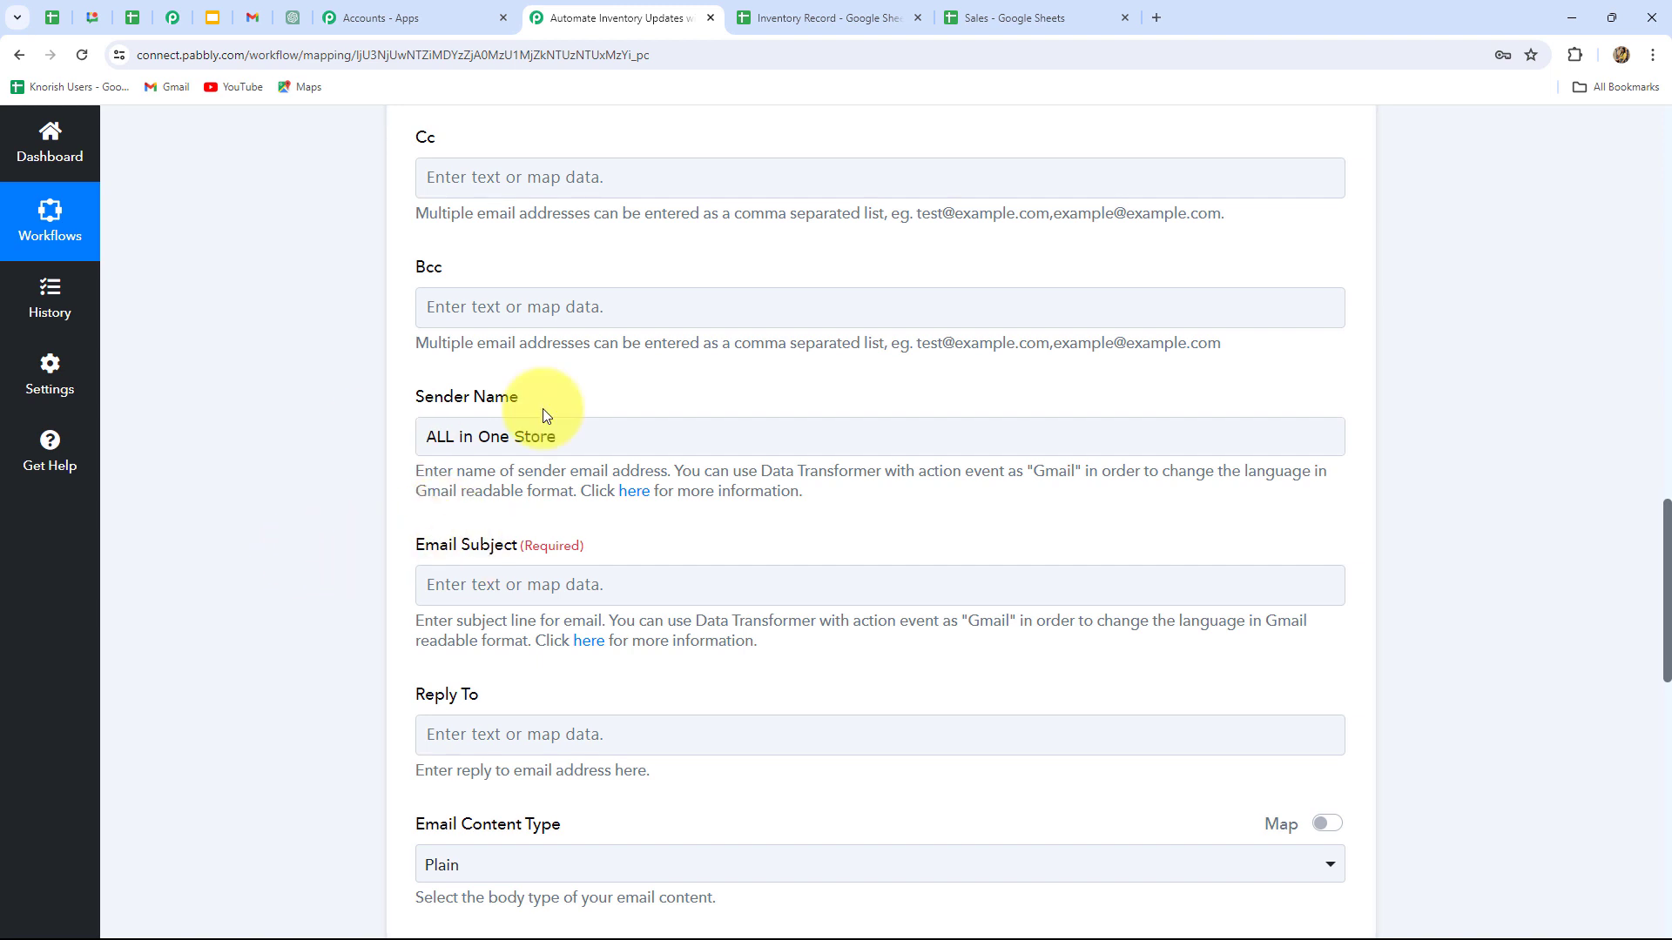
{"action": "scroll", "coordinate": [549, 488], "scroll_direction": "down", "scroll_amount": 3}
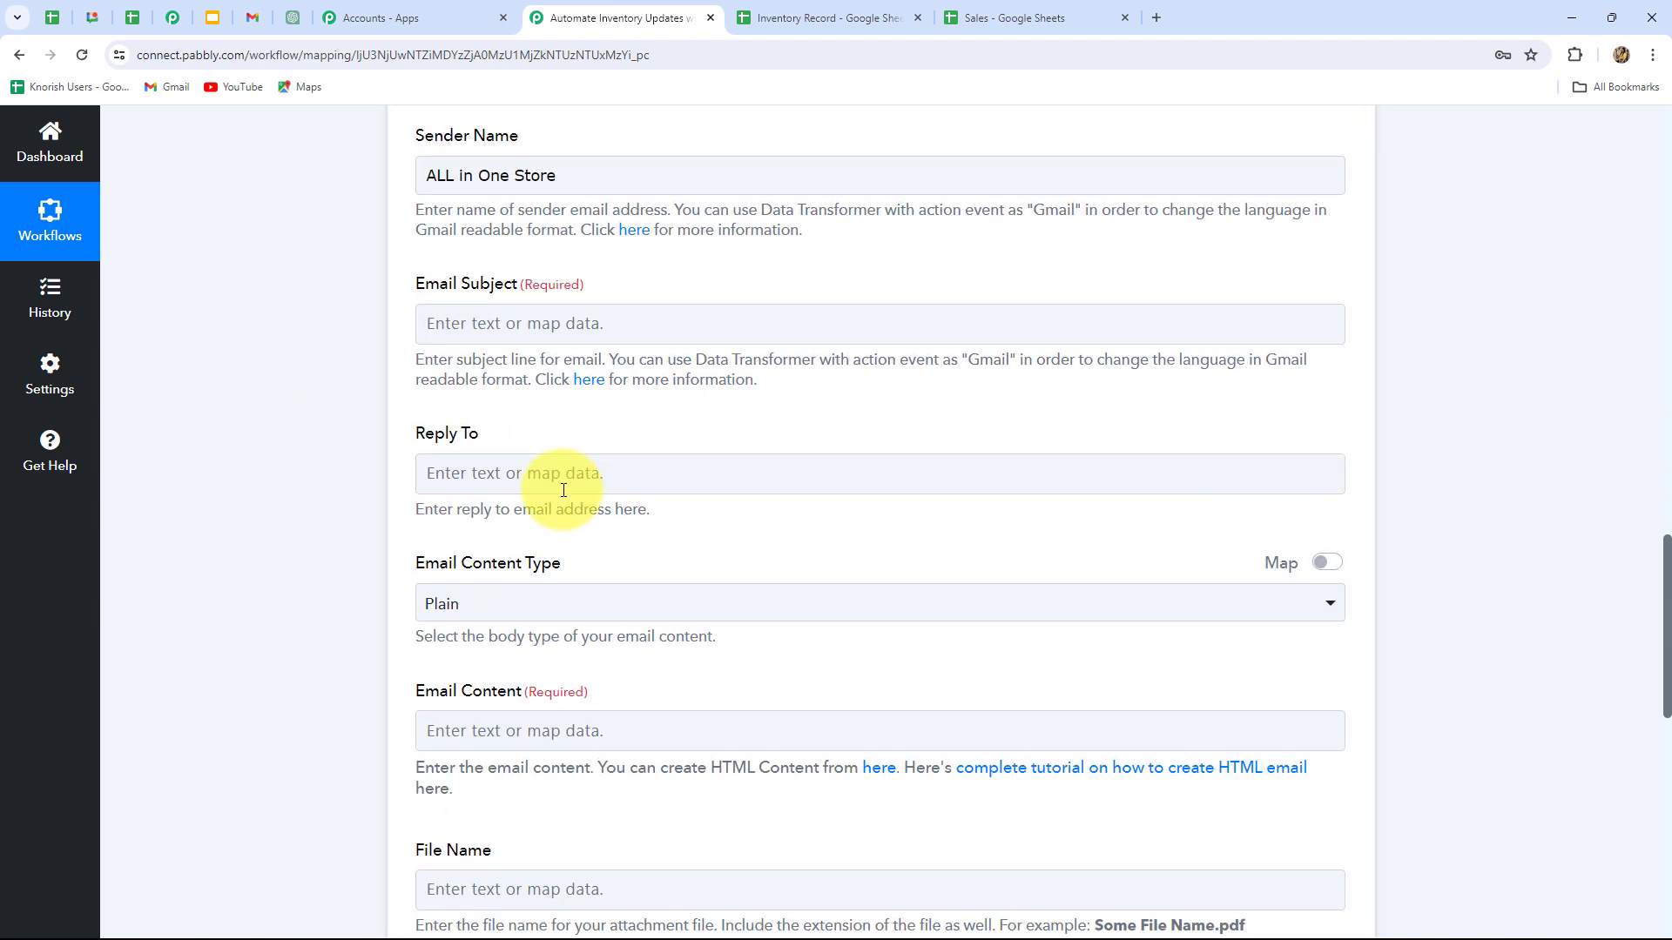
{"action": "left_click", "coordinate": [592, 315]}
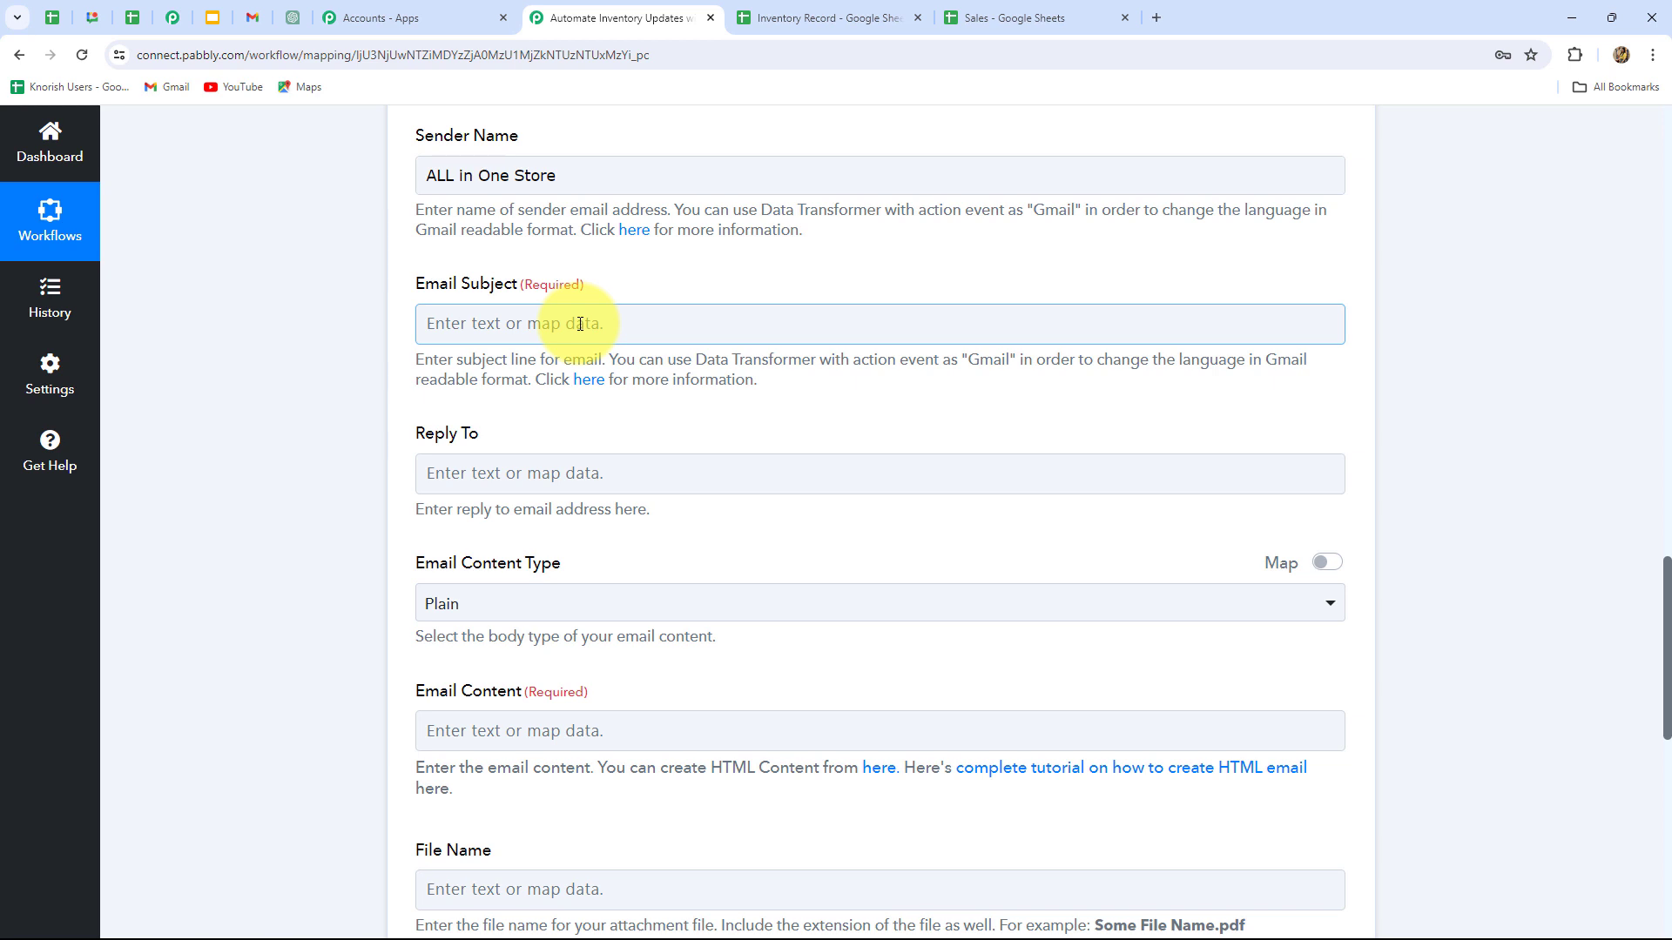
{"action": "type", "text": "Request for Inventory Restock"}
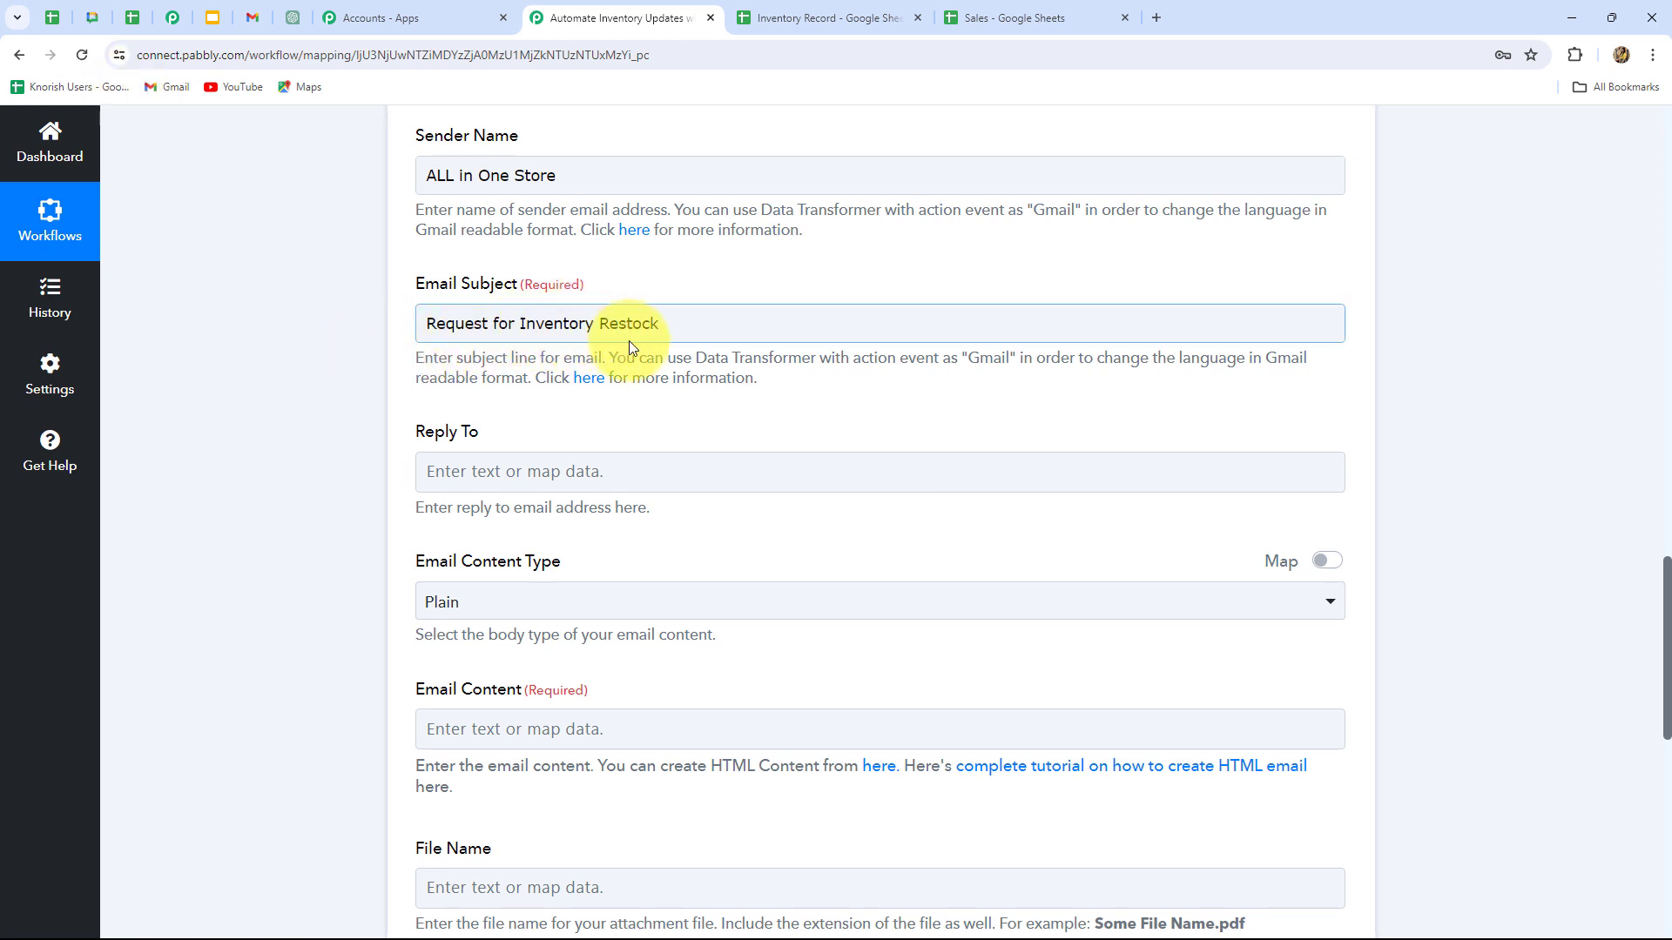
Fill the email content with a restock request that maps the looked-up Product value, asks for quantity 50 and is signed All in One Store.
{"action": "scroll", "coordinate": [629, 411], "scroll_direction": "down", "scroll_amount": 3}
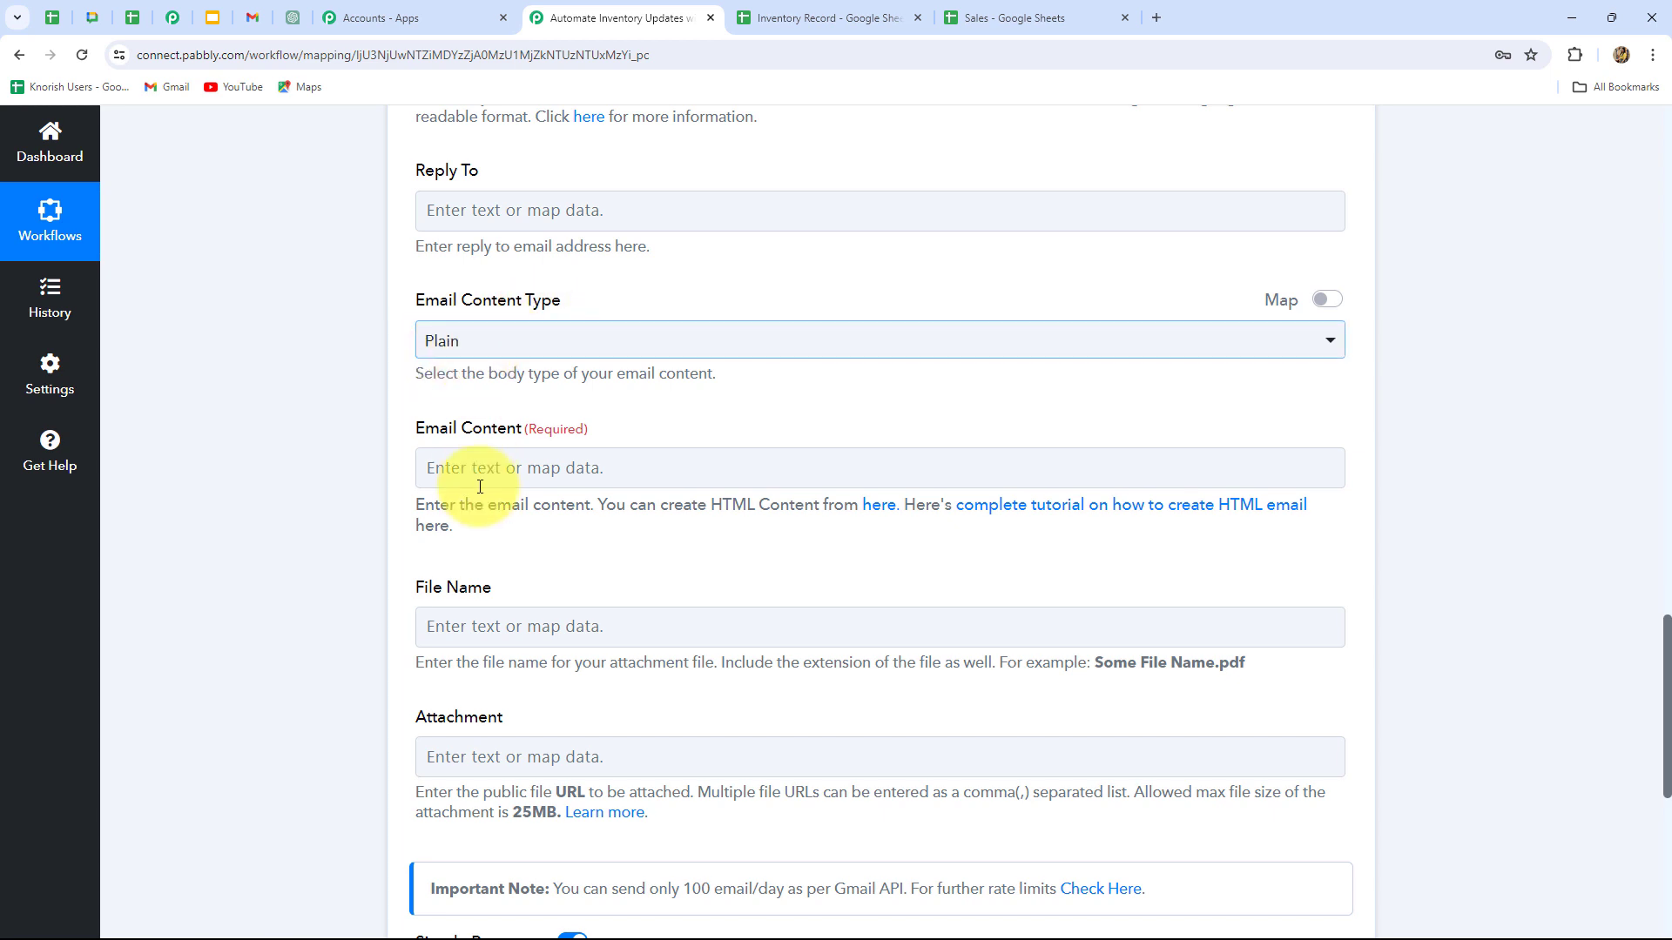
{"action": "scroll", "coordinate": [478, 485], "scroll_direction": "down", "scroll_amount": 2}
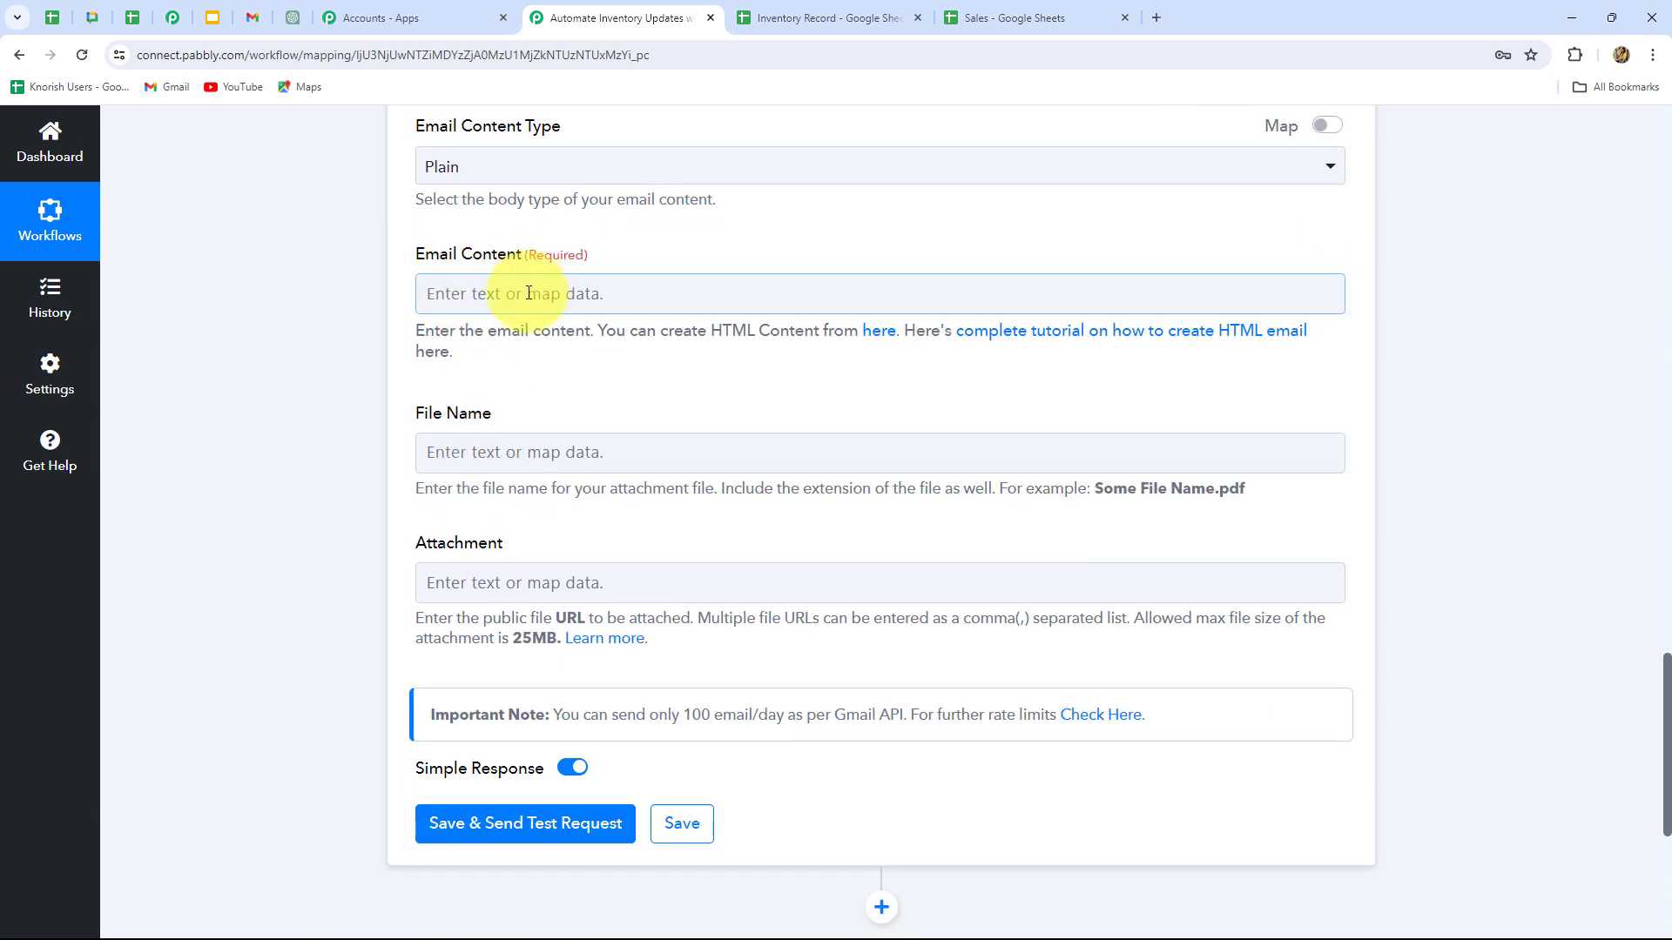
{"action": "left_click", "coordinate": [529, 292]}
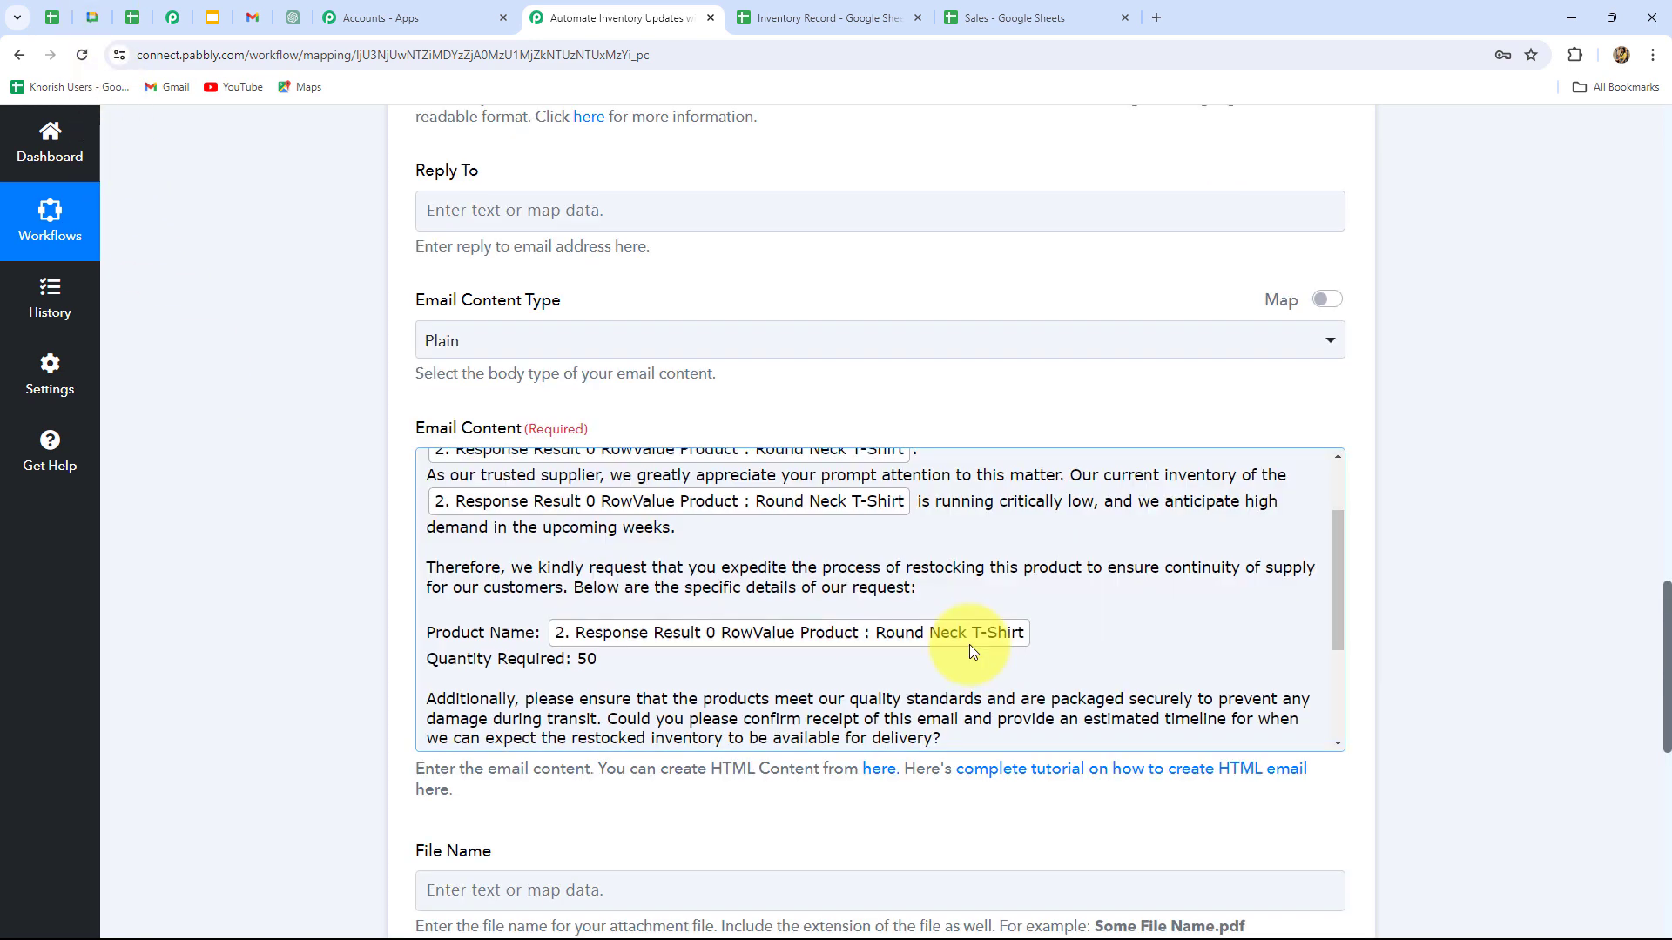
{"action": "scroll", "coordinate": [969, 645], "scroll_direction": "up", "scroll_amount": 2}
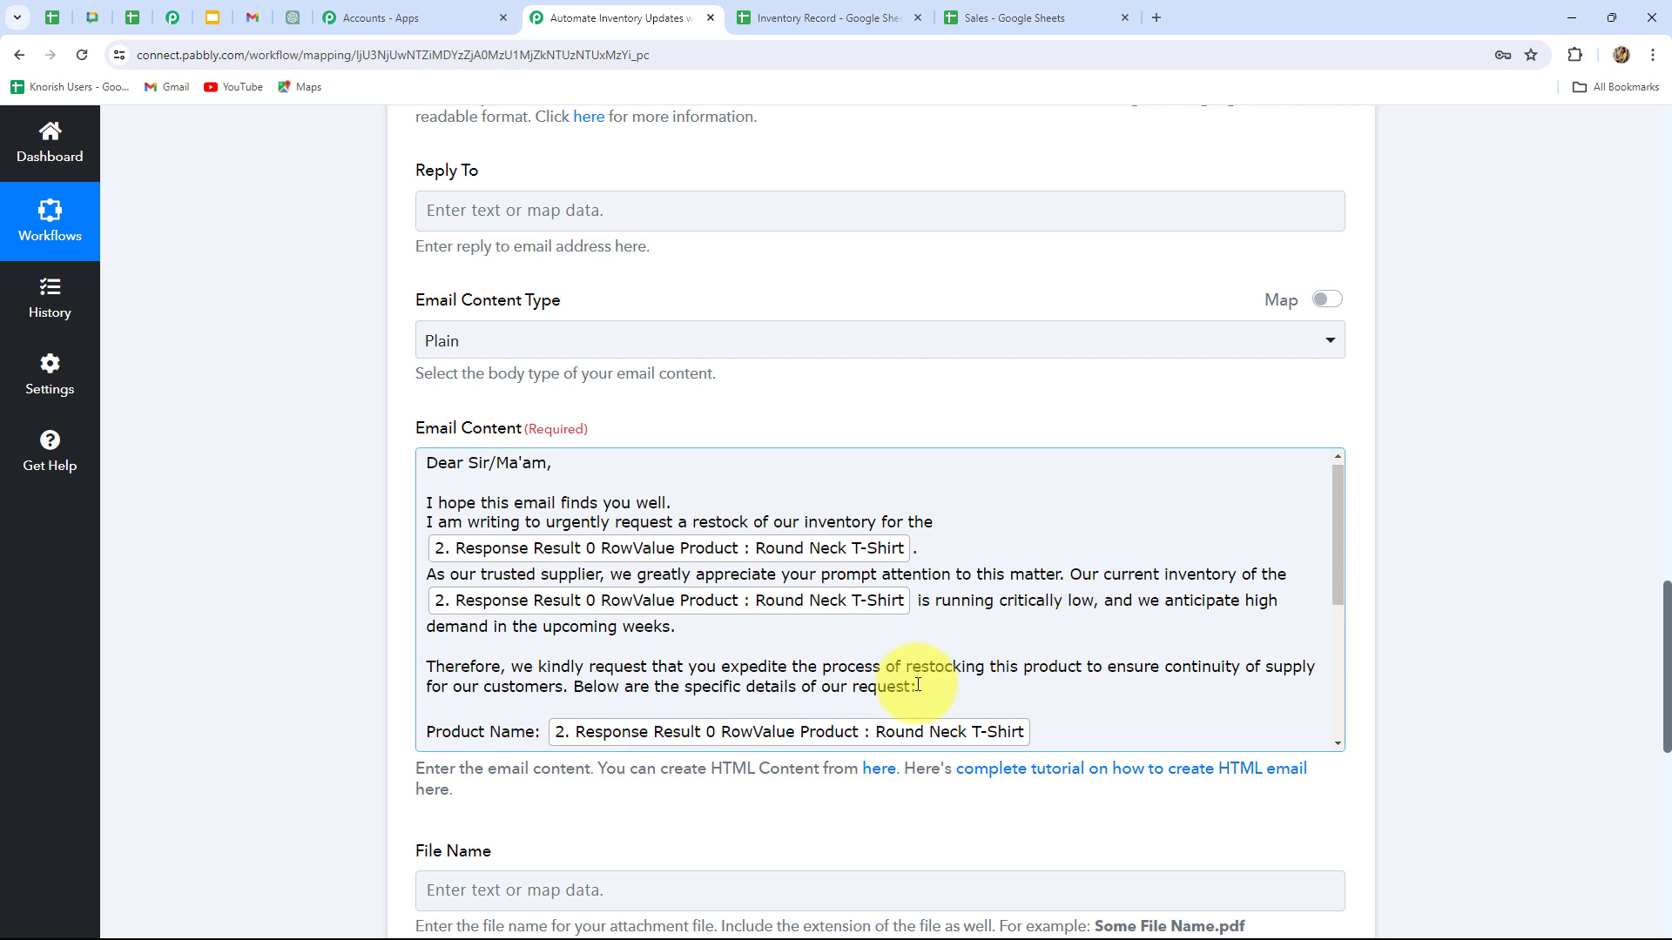
{"action": "scroll", "coordinate": [906, 684], "scroll_direction": "down", "scroll_amount": 2}
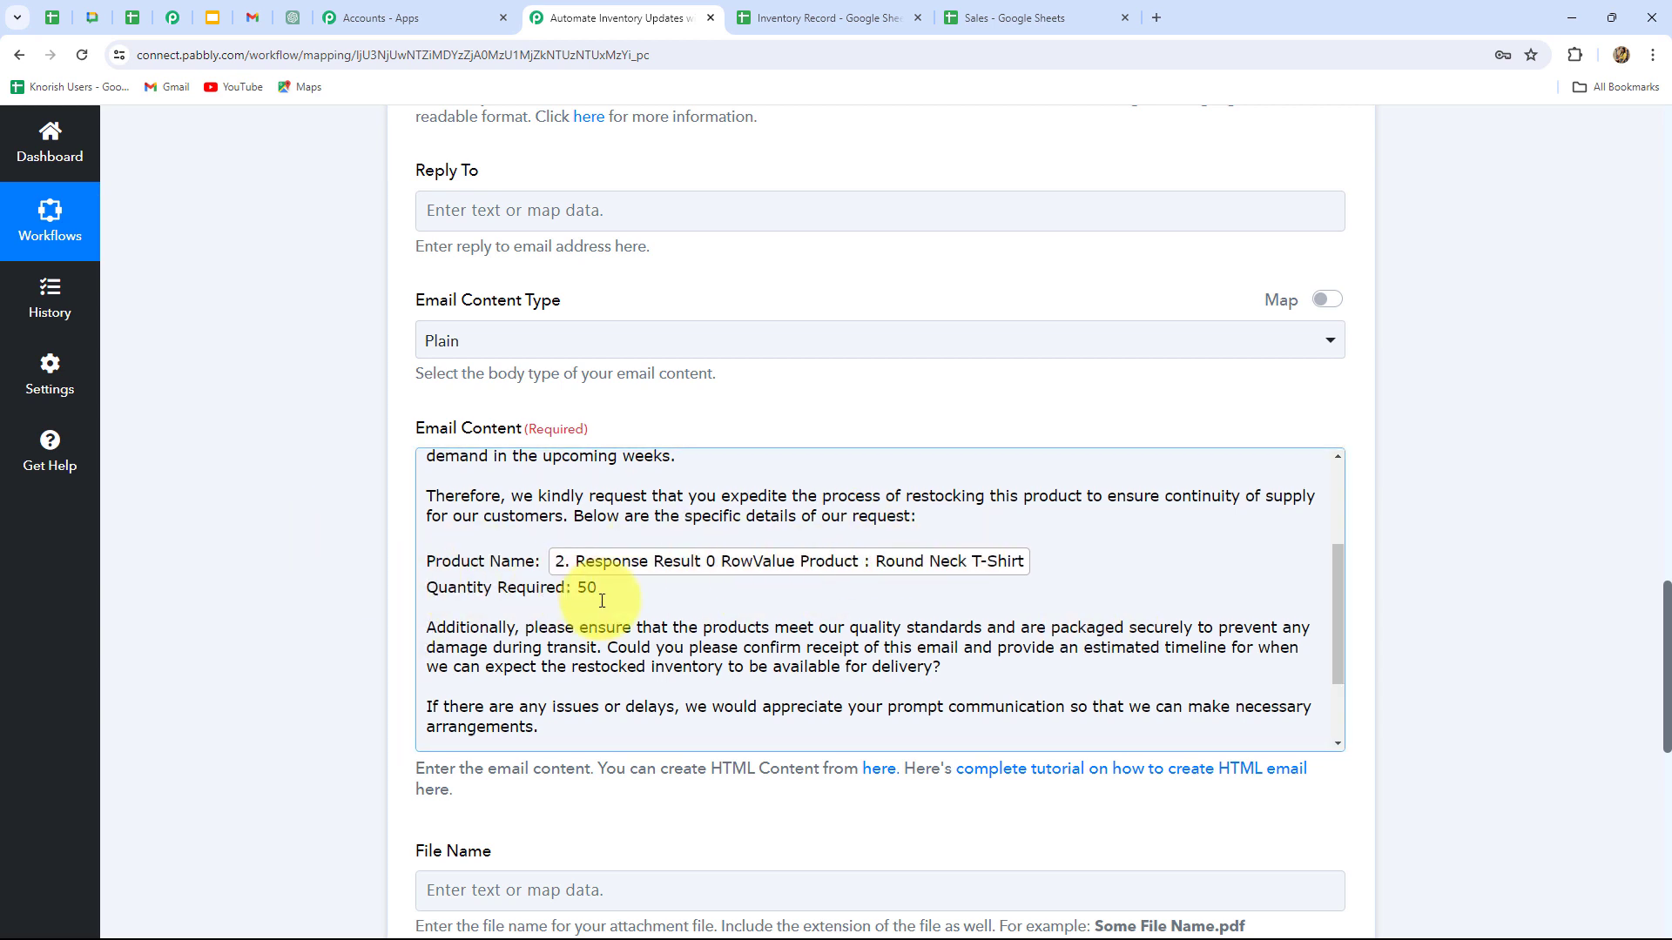
{"action": "scroll", "coordinate": [497, 554], "scroll_direction": "down", "scroll_amount": 2}
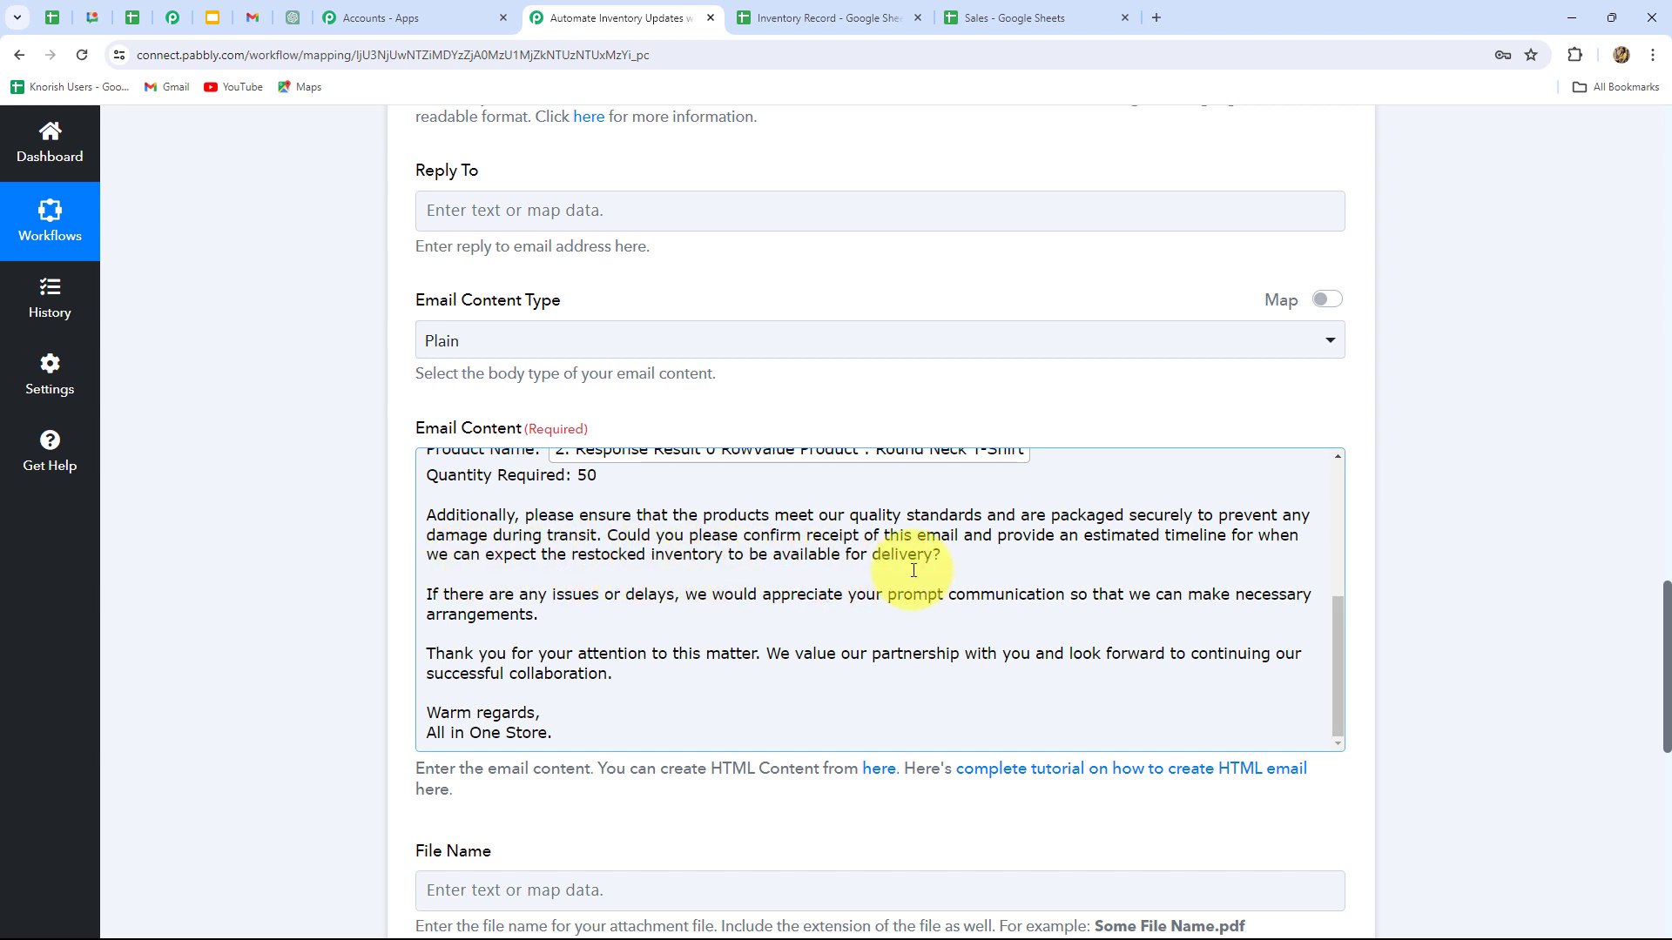
{"action": "scroll", "coordinate": [913, 570], "scroll_direction": "down", "scroll_amount": 2}
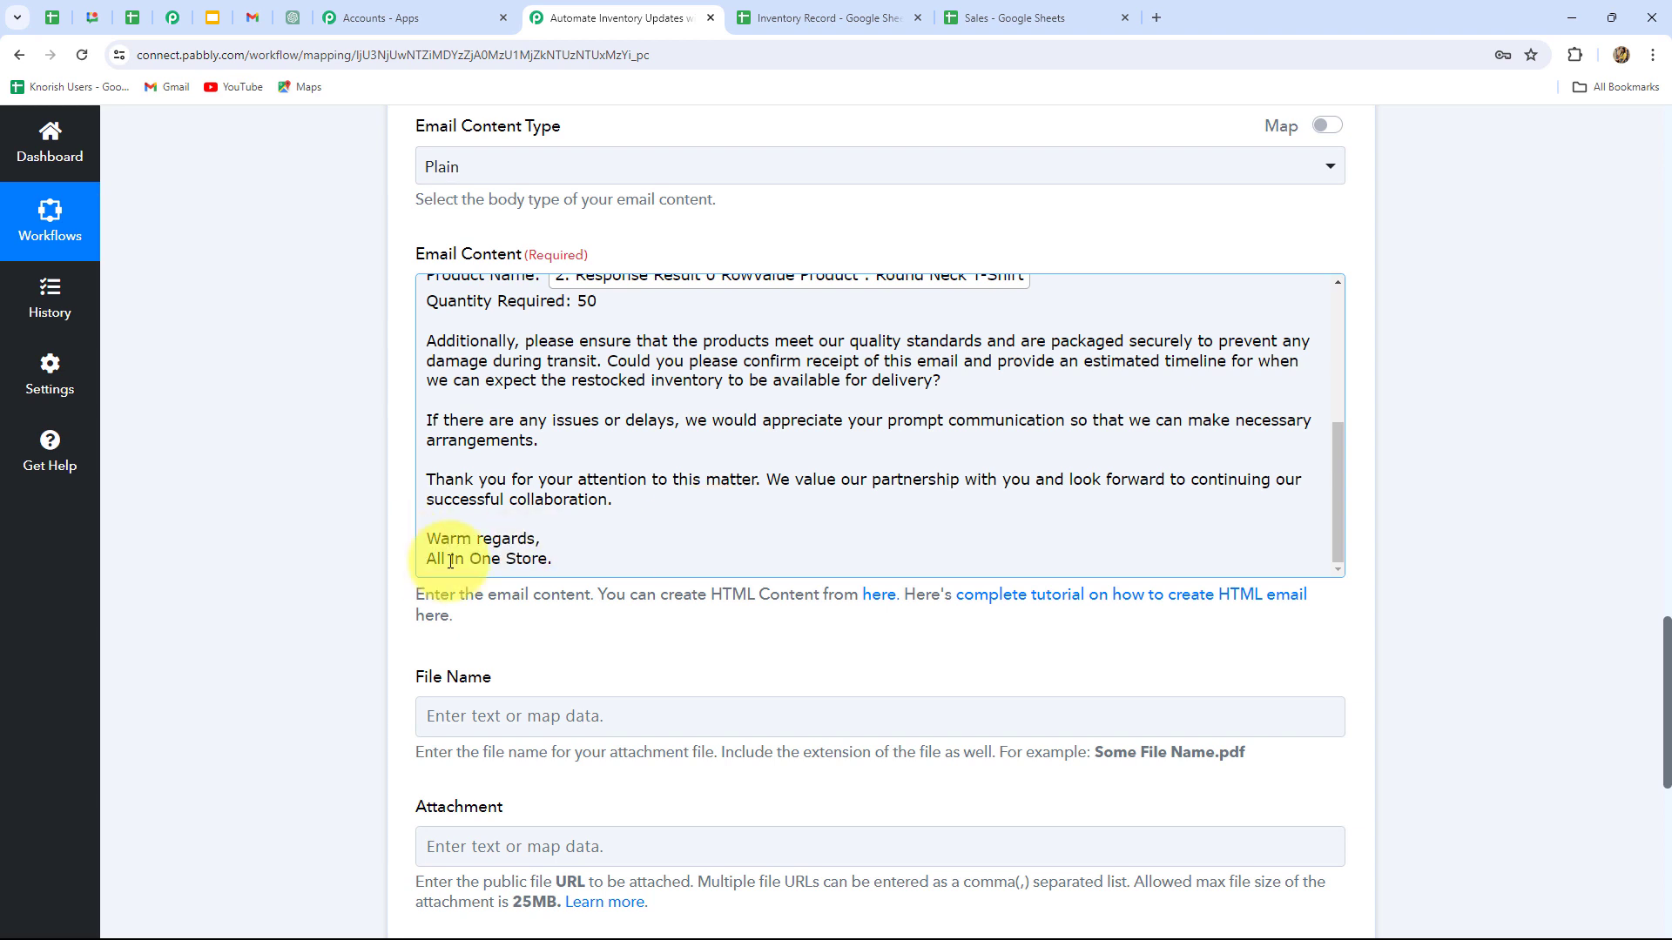
Save the email step with a test request and read the delivered restock message in Gmail.
{"action": "scroll", "coordinate": [713, 326], "scroll_direction": "down", "scroll_amount": 6}
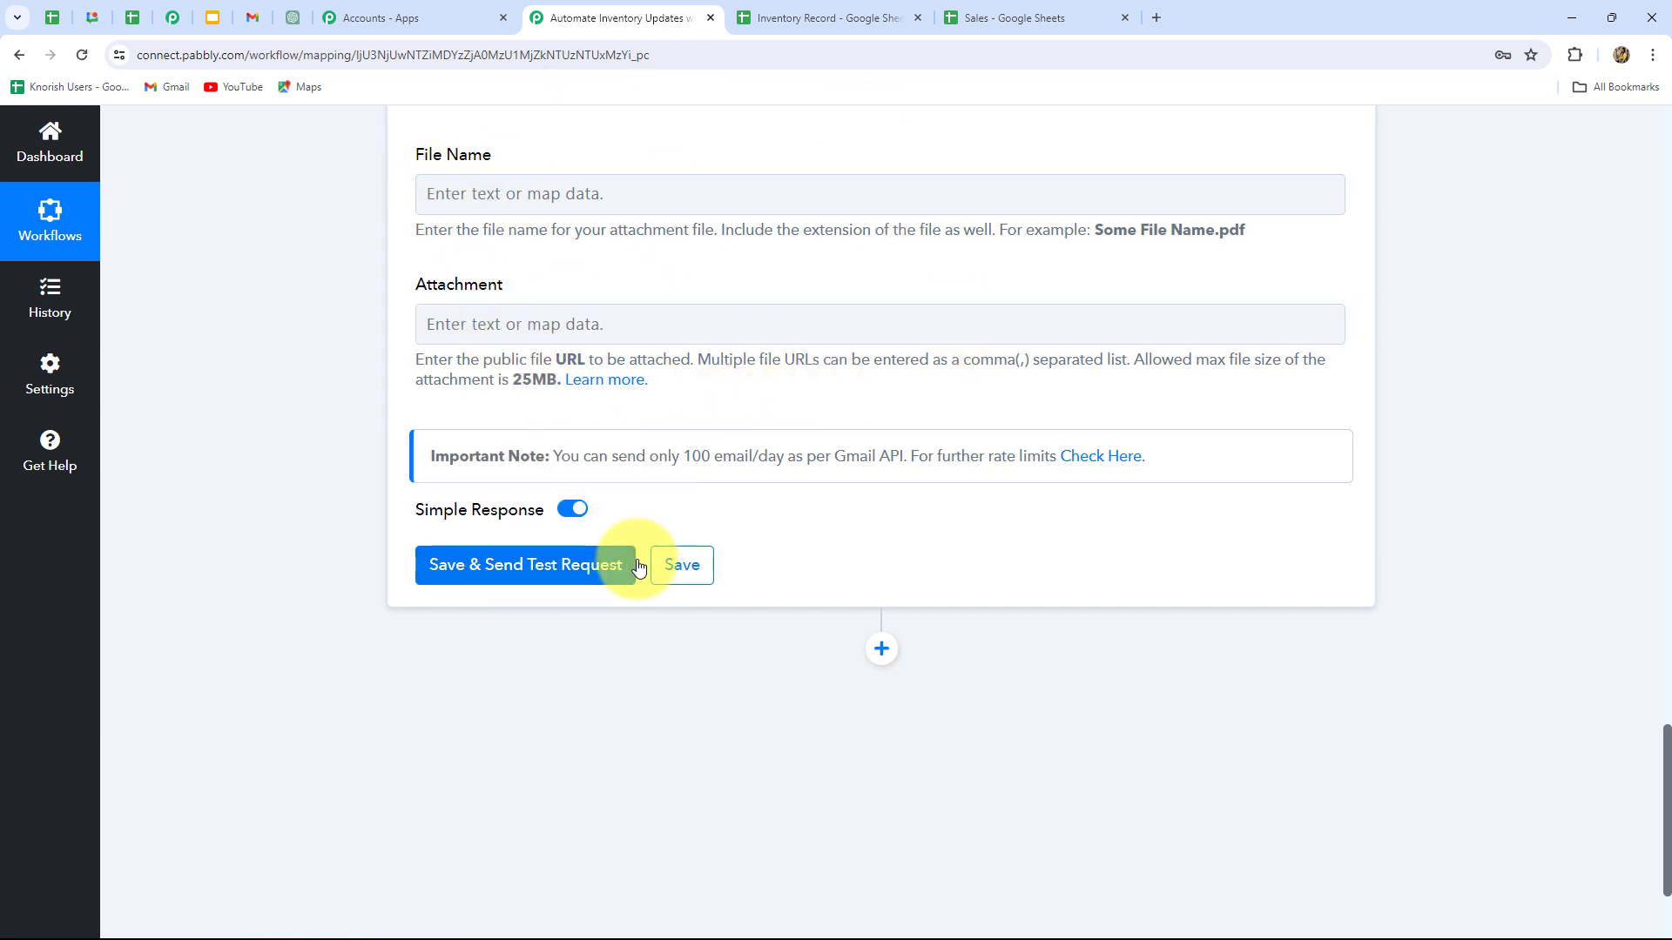
{"action": "left_click", "coordinate": [540, 565]}
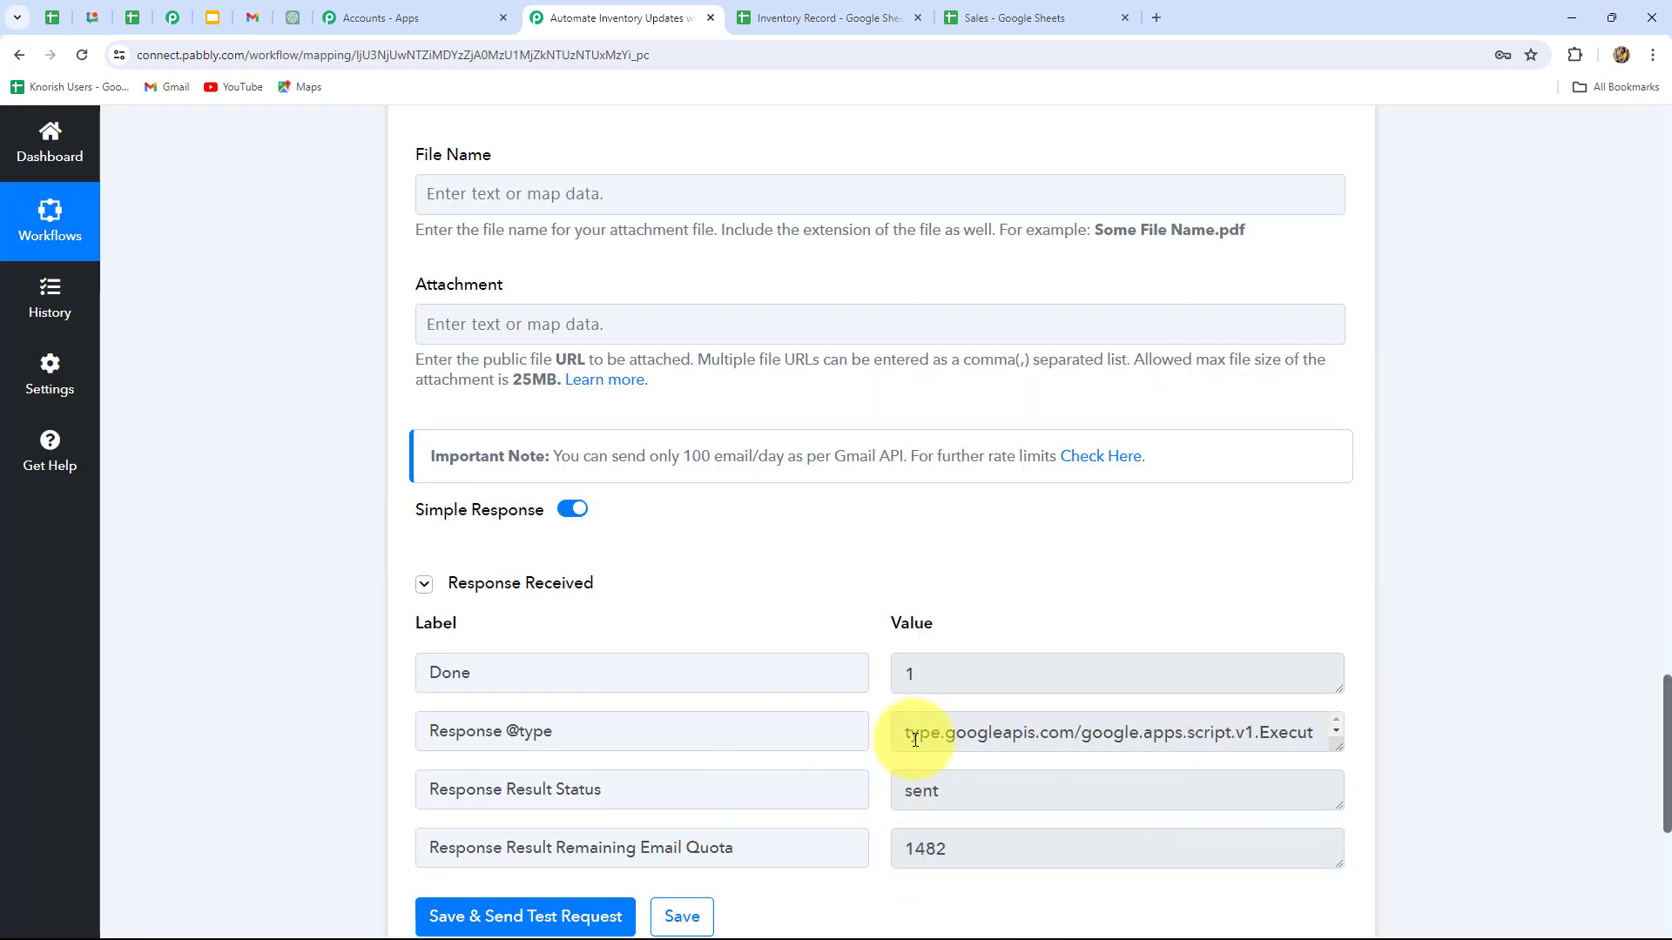
{"action": "left_click", "coordinate": [248, 23]}
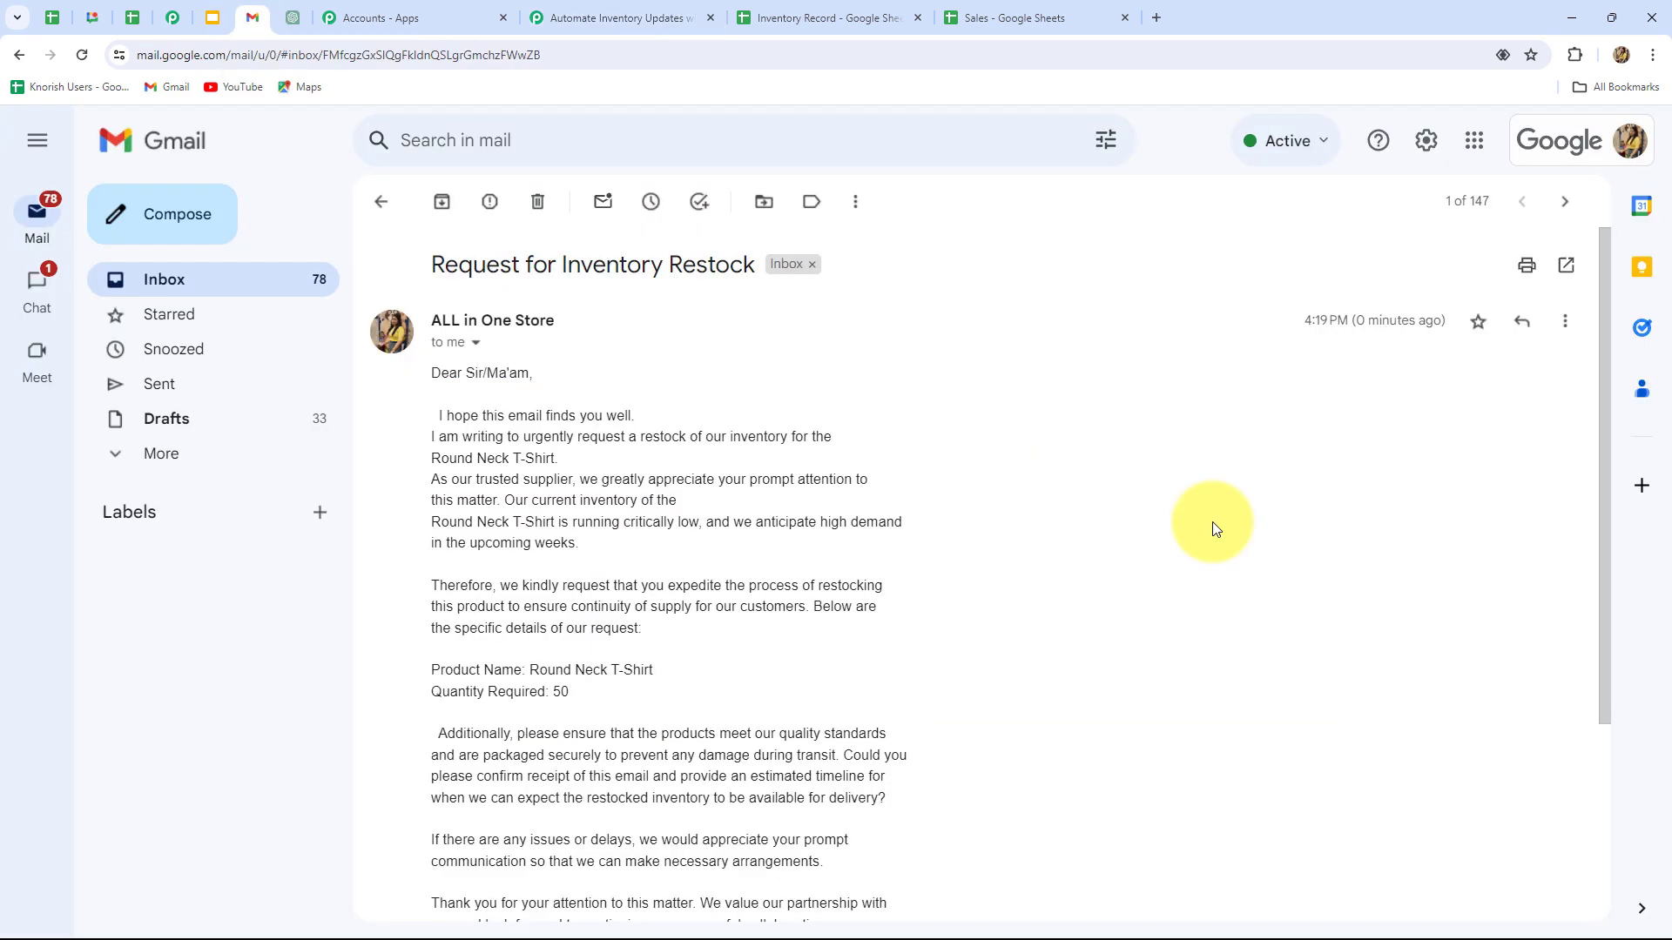
{"action": "scroll", "coordinate": [1212, 521], "scroll_direction": "down", "scroll_amount": 5}
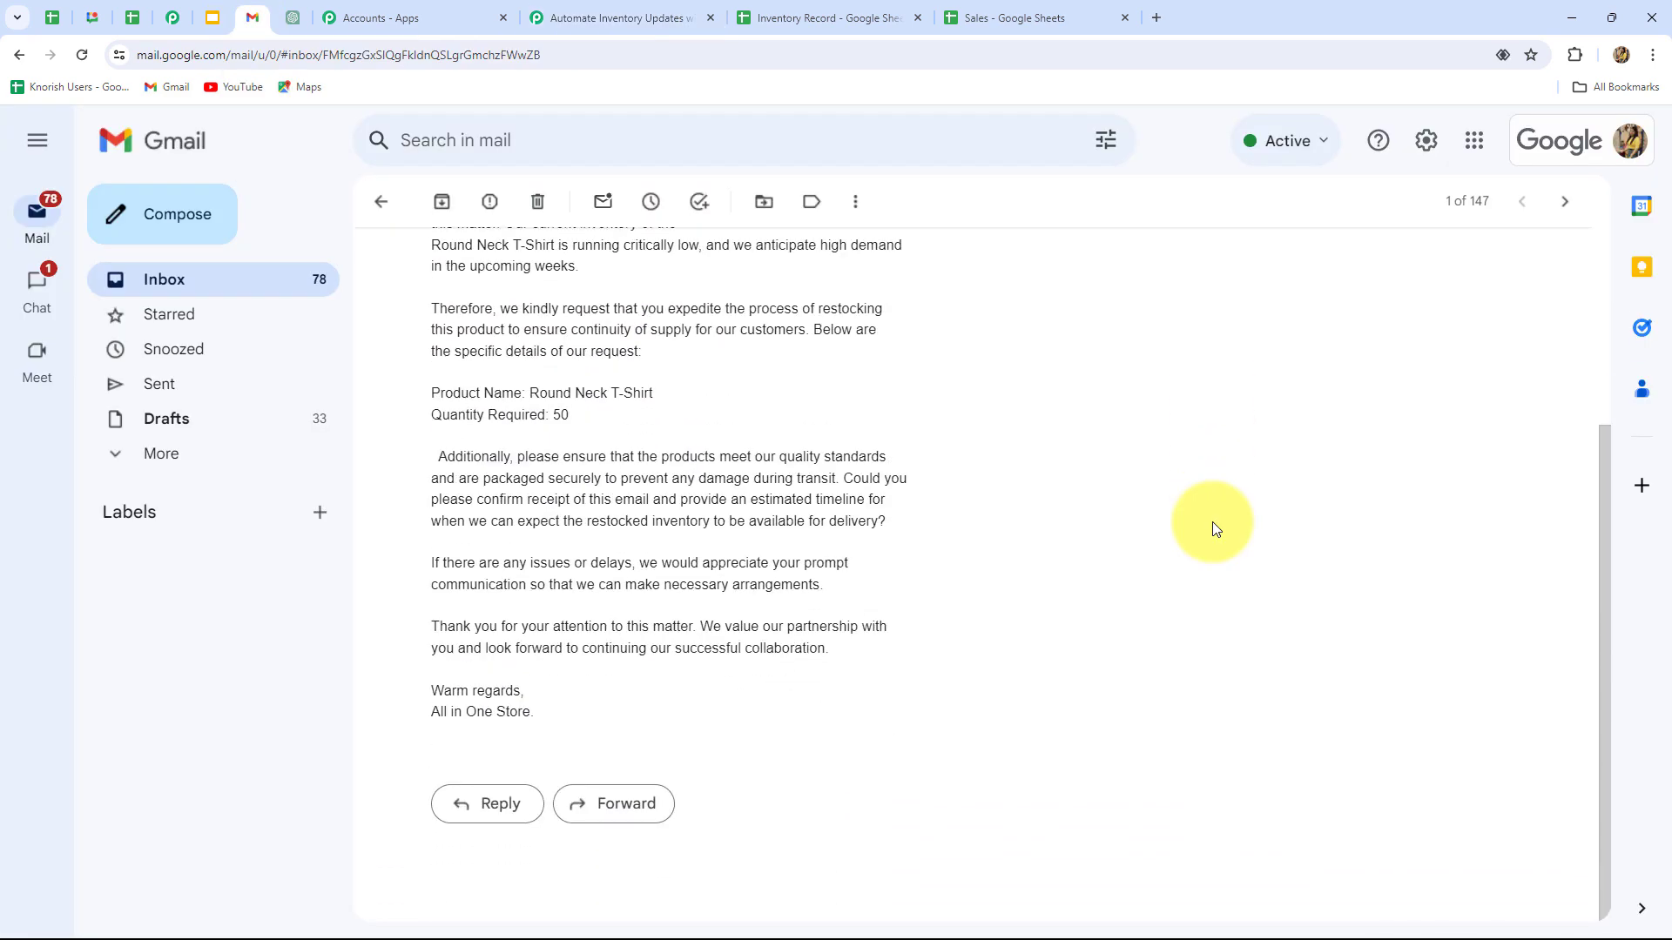
{"action": "scroll", "coordinate": [1211, 521], "scroll_direction": "up", "scroll_amount": 5}
{"action": "scroll", "coordinate": [1212, 520], "scroll_direction": "down", "scroll_amount": 5}
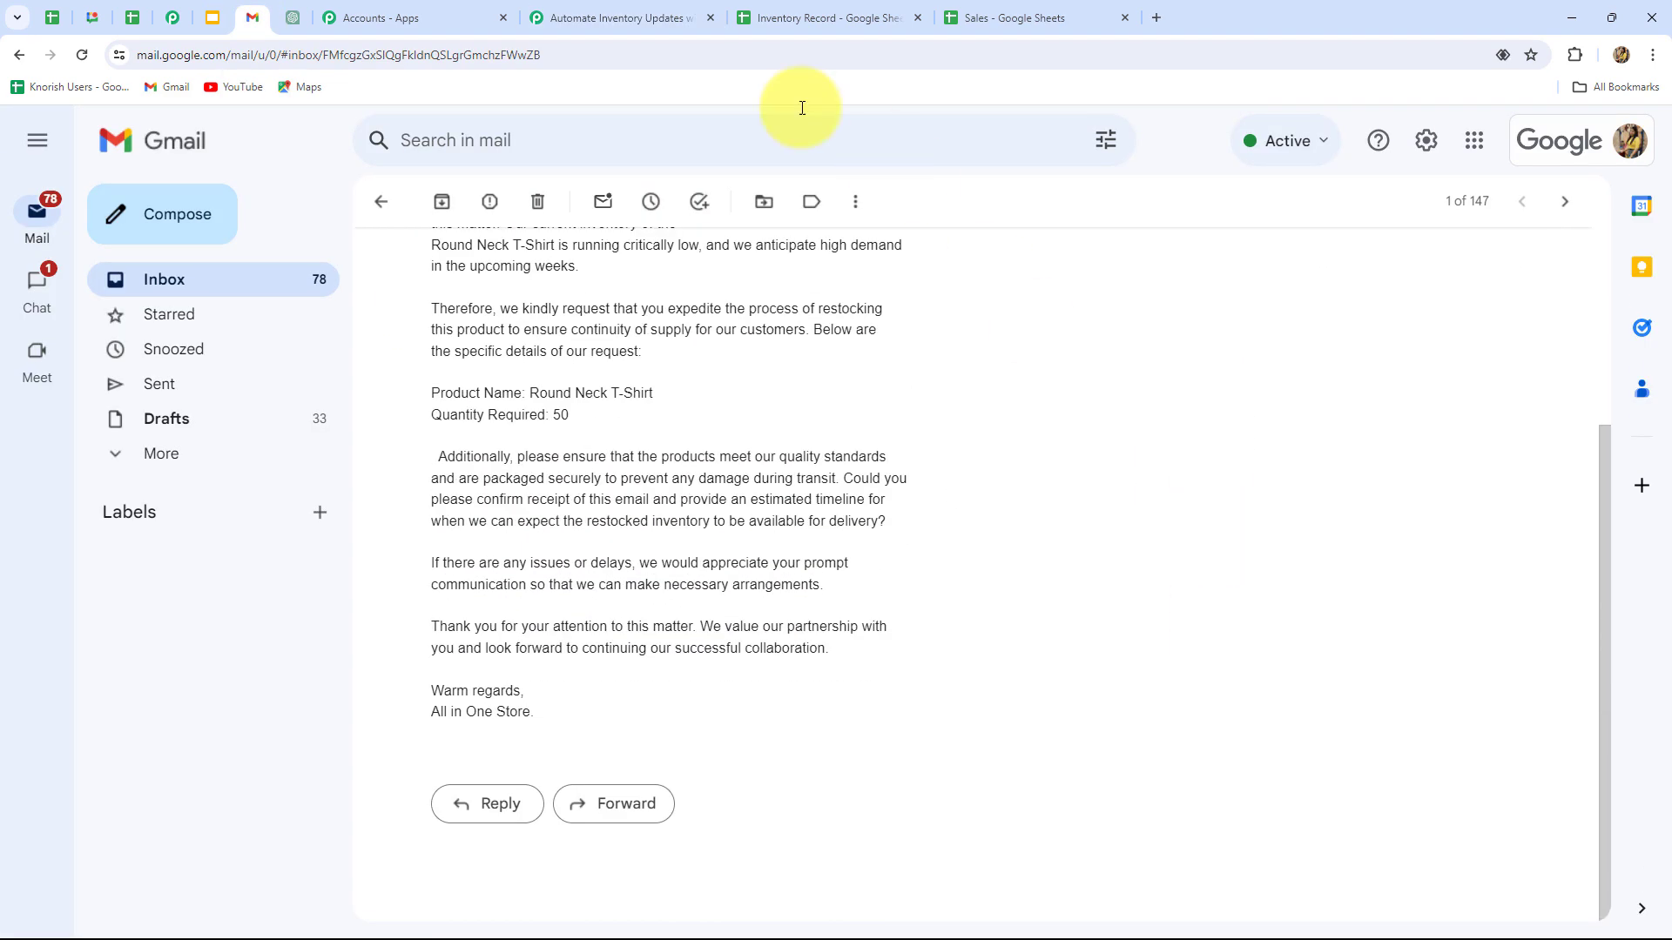
Return to the Pabbly Connect workflow and review its steps starting from the trigger.
{"action": "left_click", "coordinate": [648, 18]}
{"action": "scroll", "coordinate": [1539, 512], "scroll_direction": "up", "scroll_amount": 15}
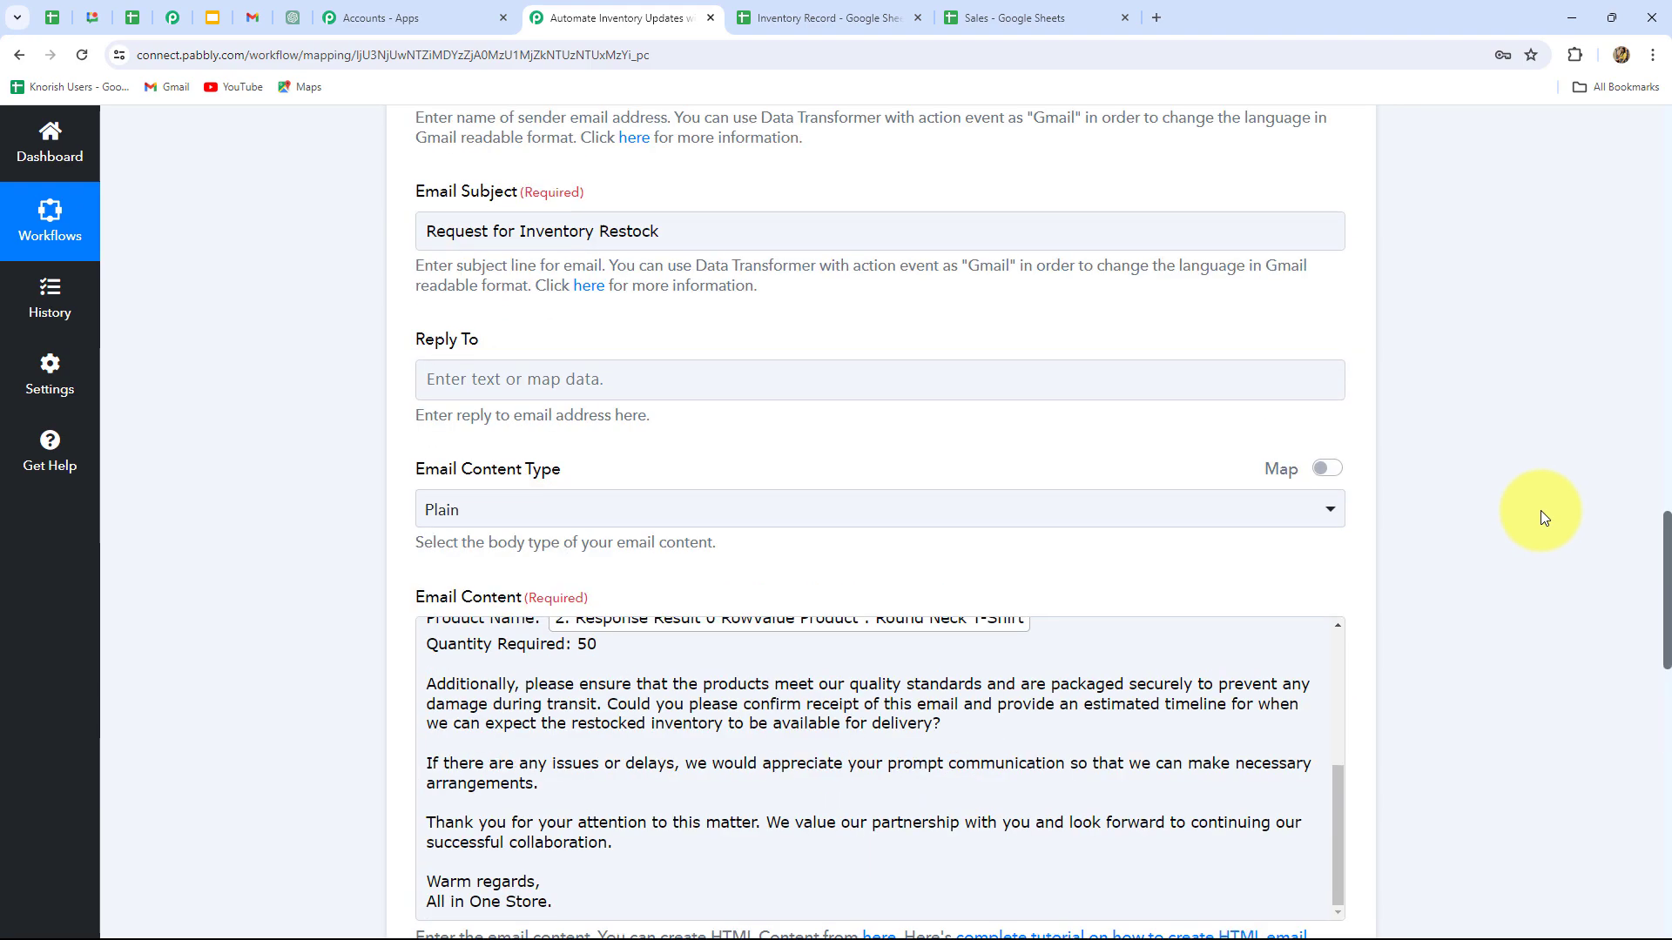
{"action": "scroll", "coordinate": [1539, 510], "scroll_direction": "up", "scroll_amount": 15}
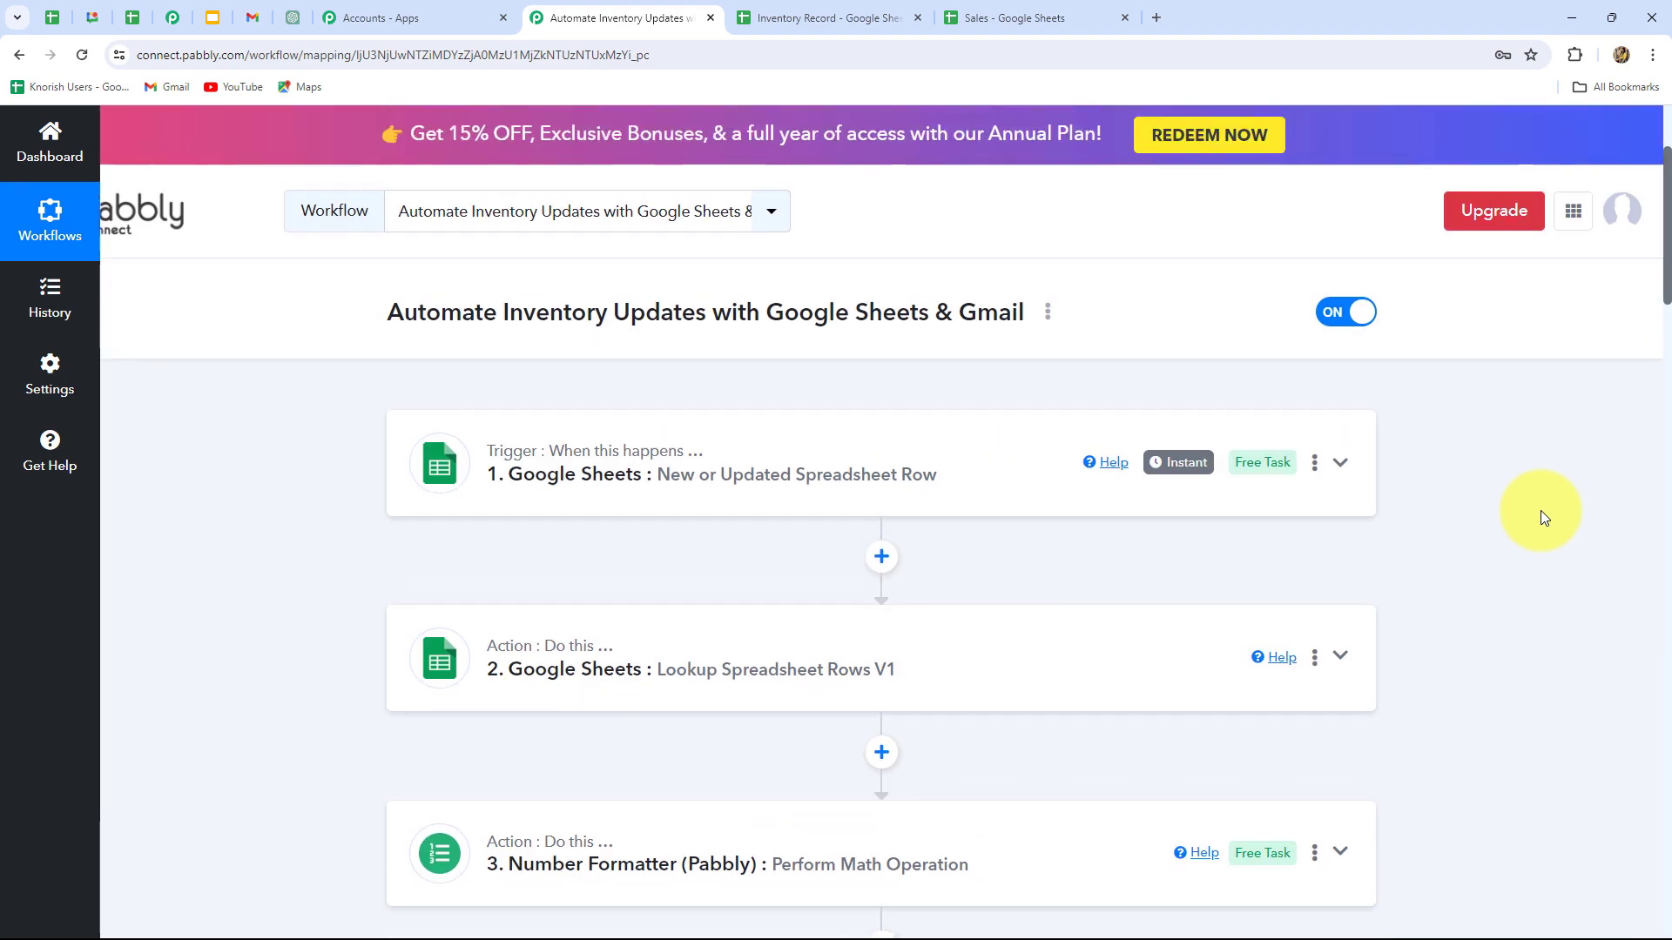
In the Sales sheet, add a sale in row 8 for Silk Saree dated 2024-02-16 with quantity 4.
{"action": "left_click", "coordinate": [1057, 28]}
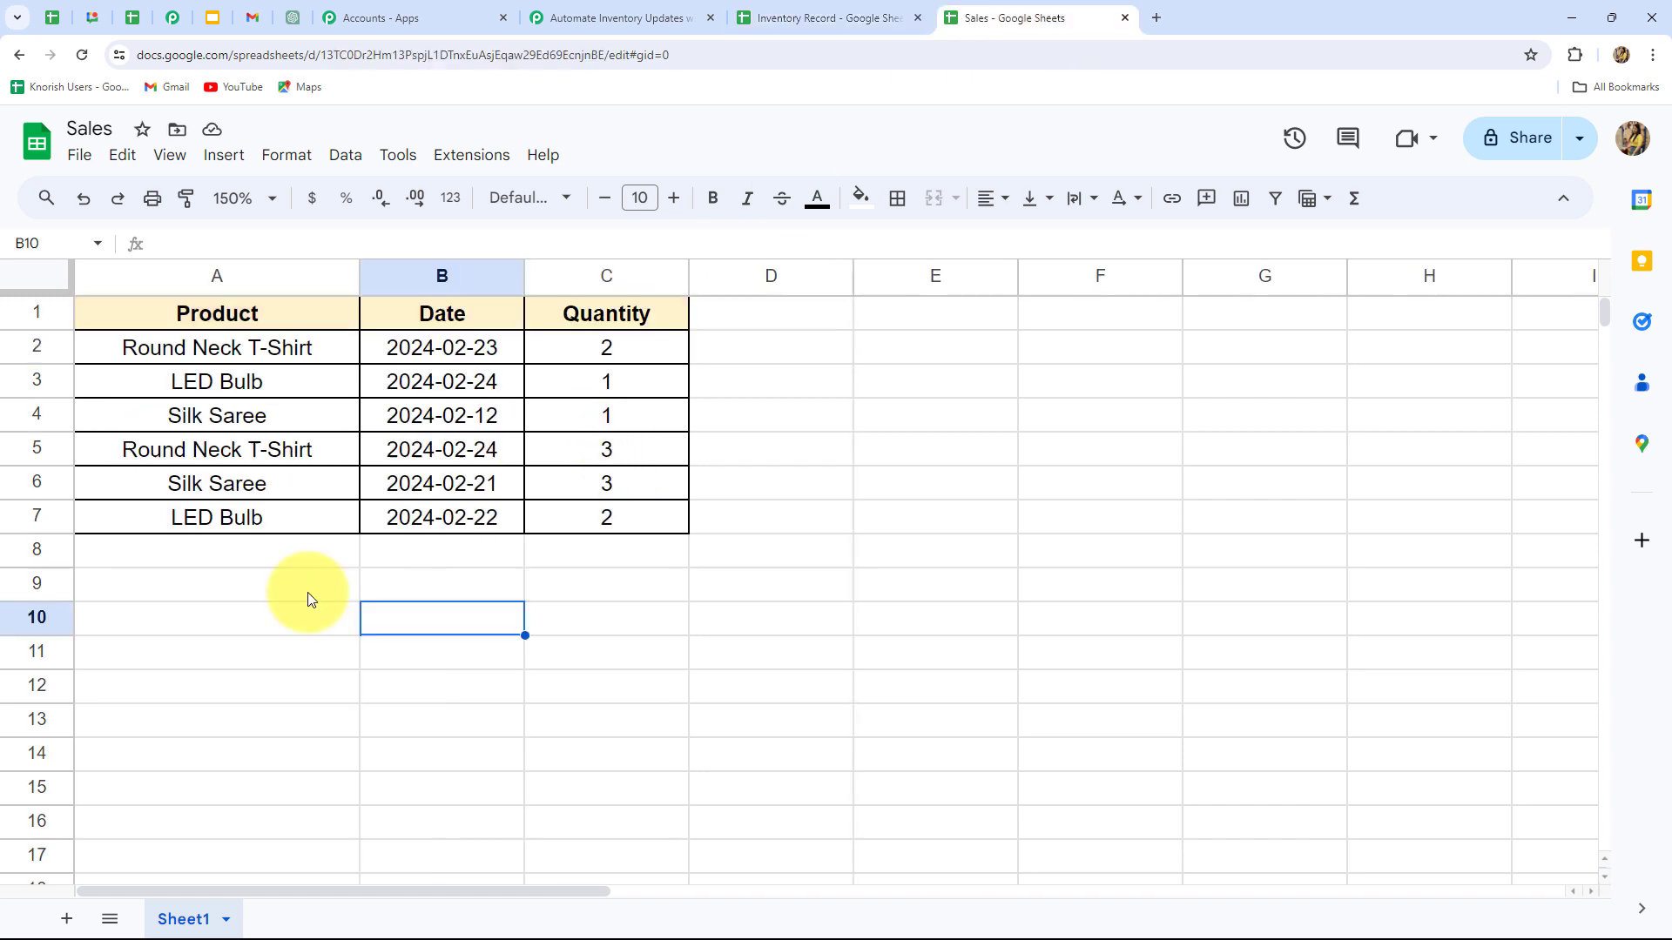
{"action": "left_click", "coordinate": [237, 541]}
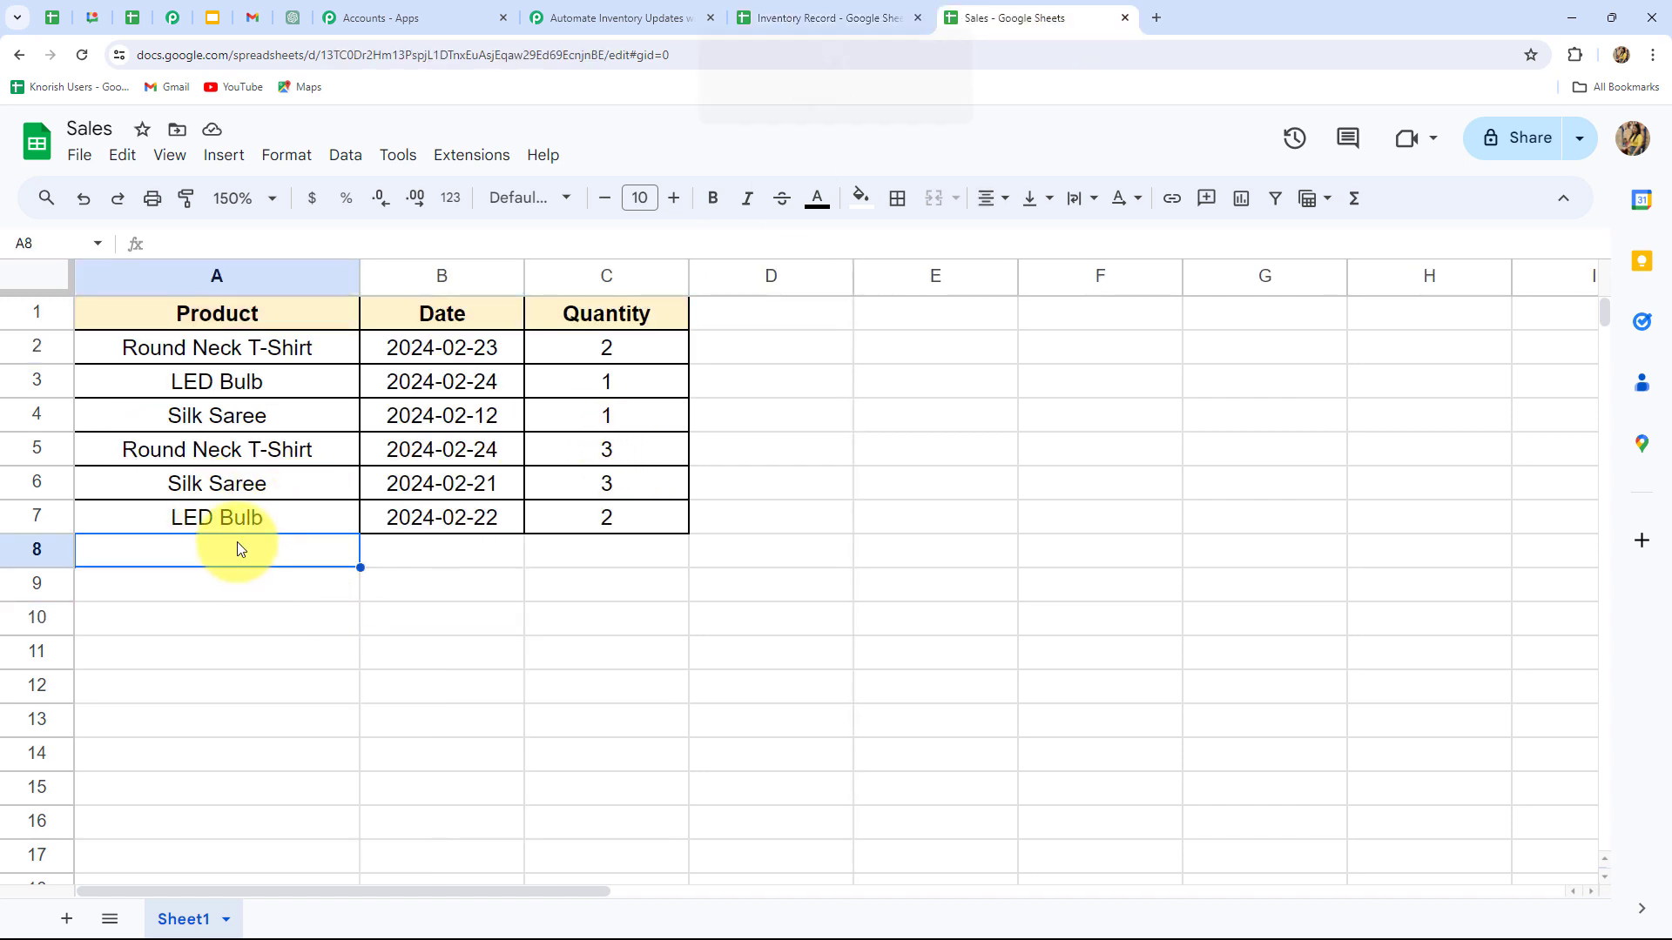
{"action": "key", "text": "Caps_Lock"}
{"action": "type", "text": "Sil"}
{"action": "key", "text": "Tab"}
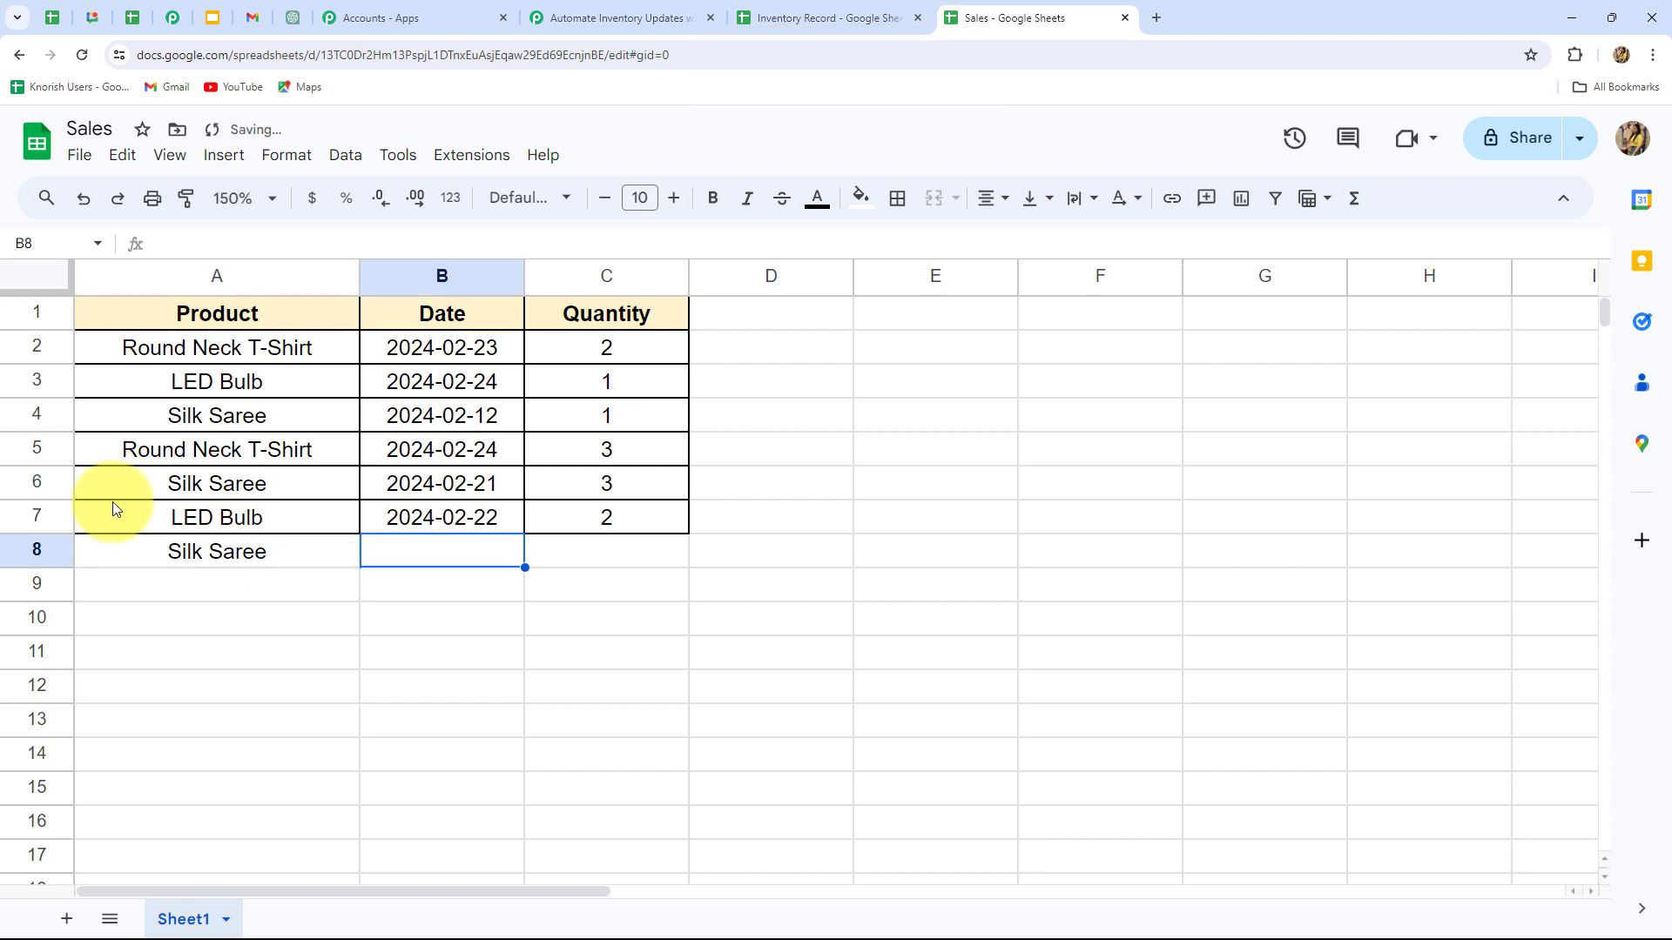
{"action": "type", "text": "2024-02-16"}
{"action": "left_click", "coordinate": [557, 553]}
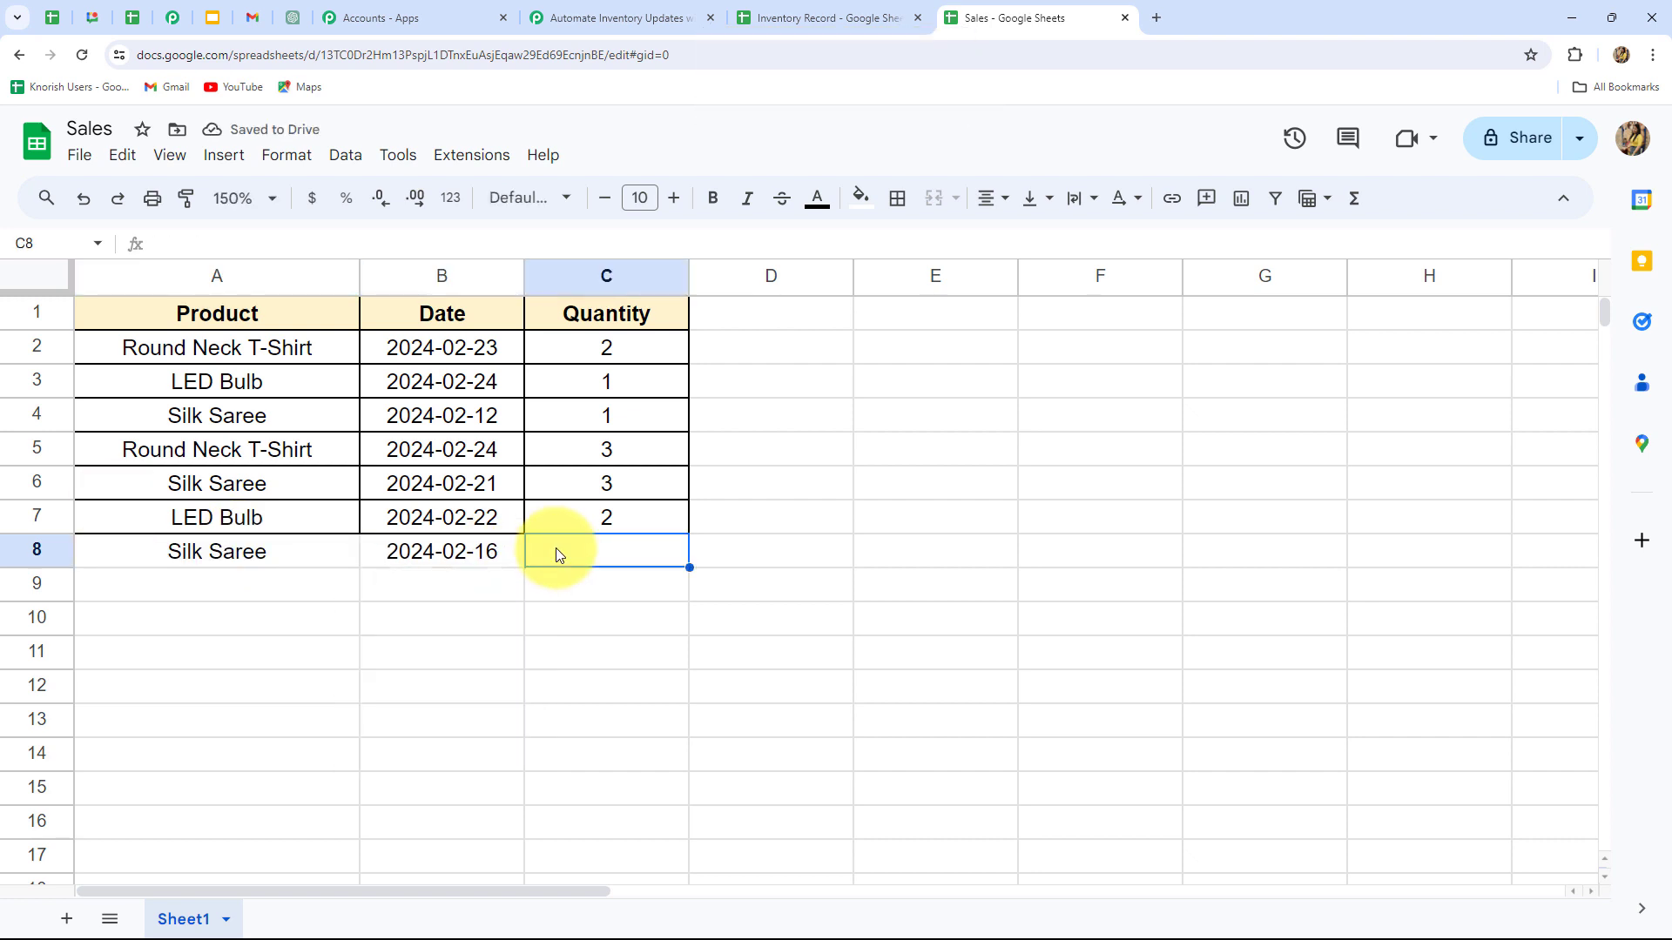
{"action": "type", "text": "4"}
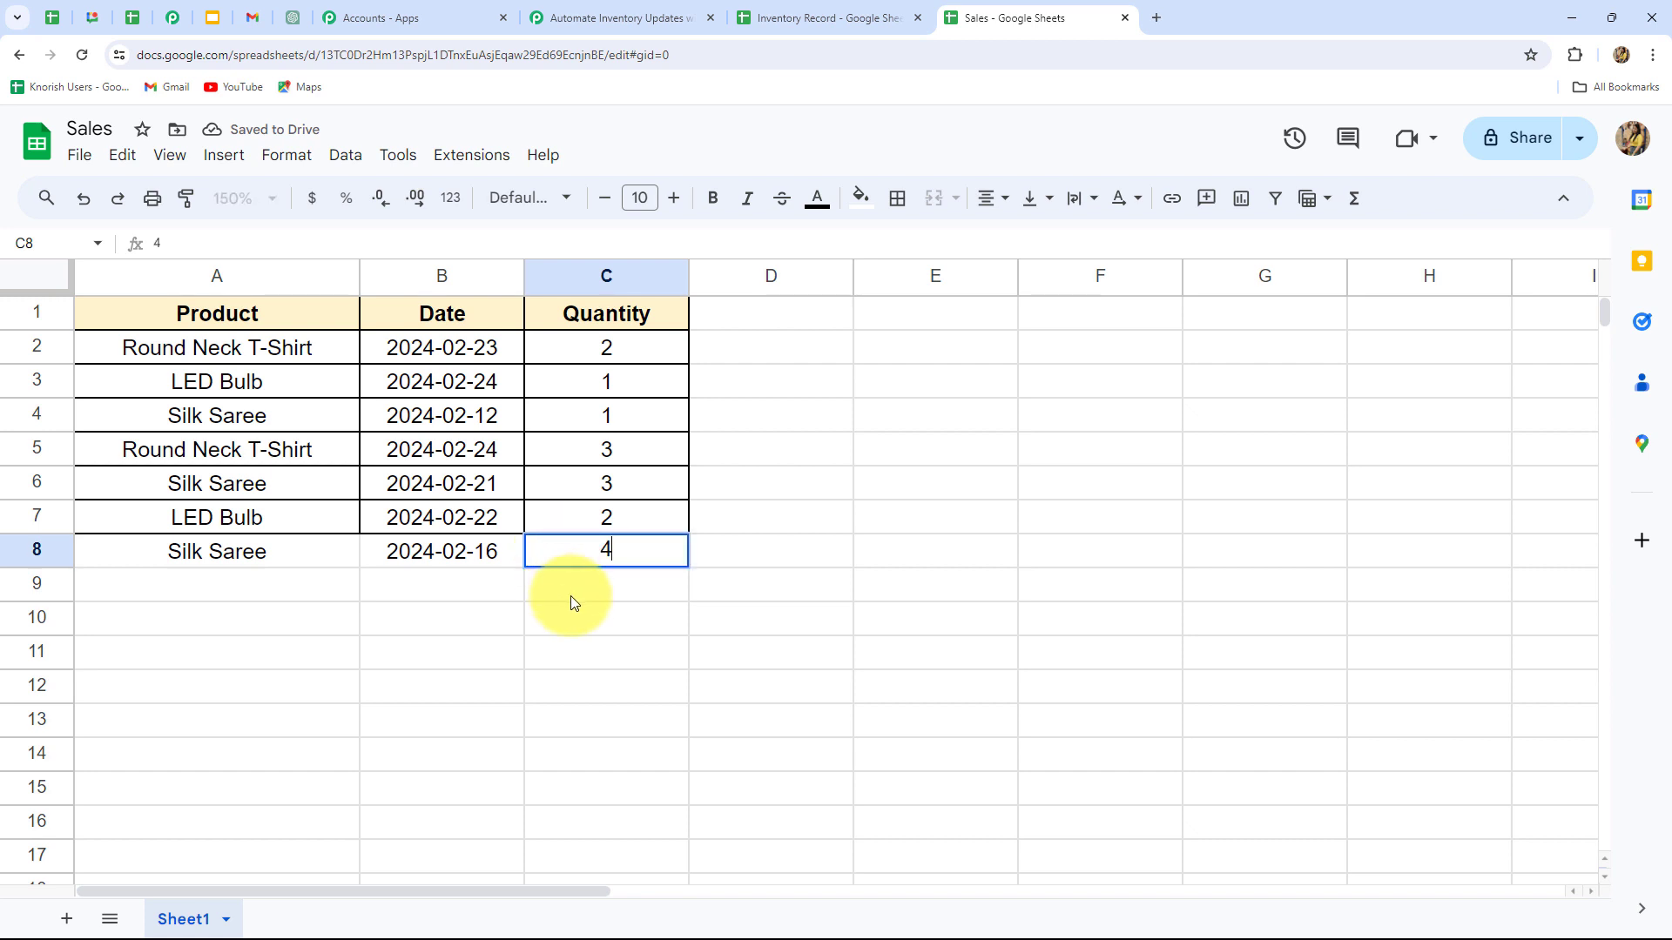
{"action": "key", "text": "Return"}
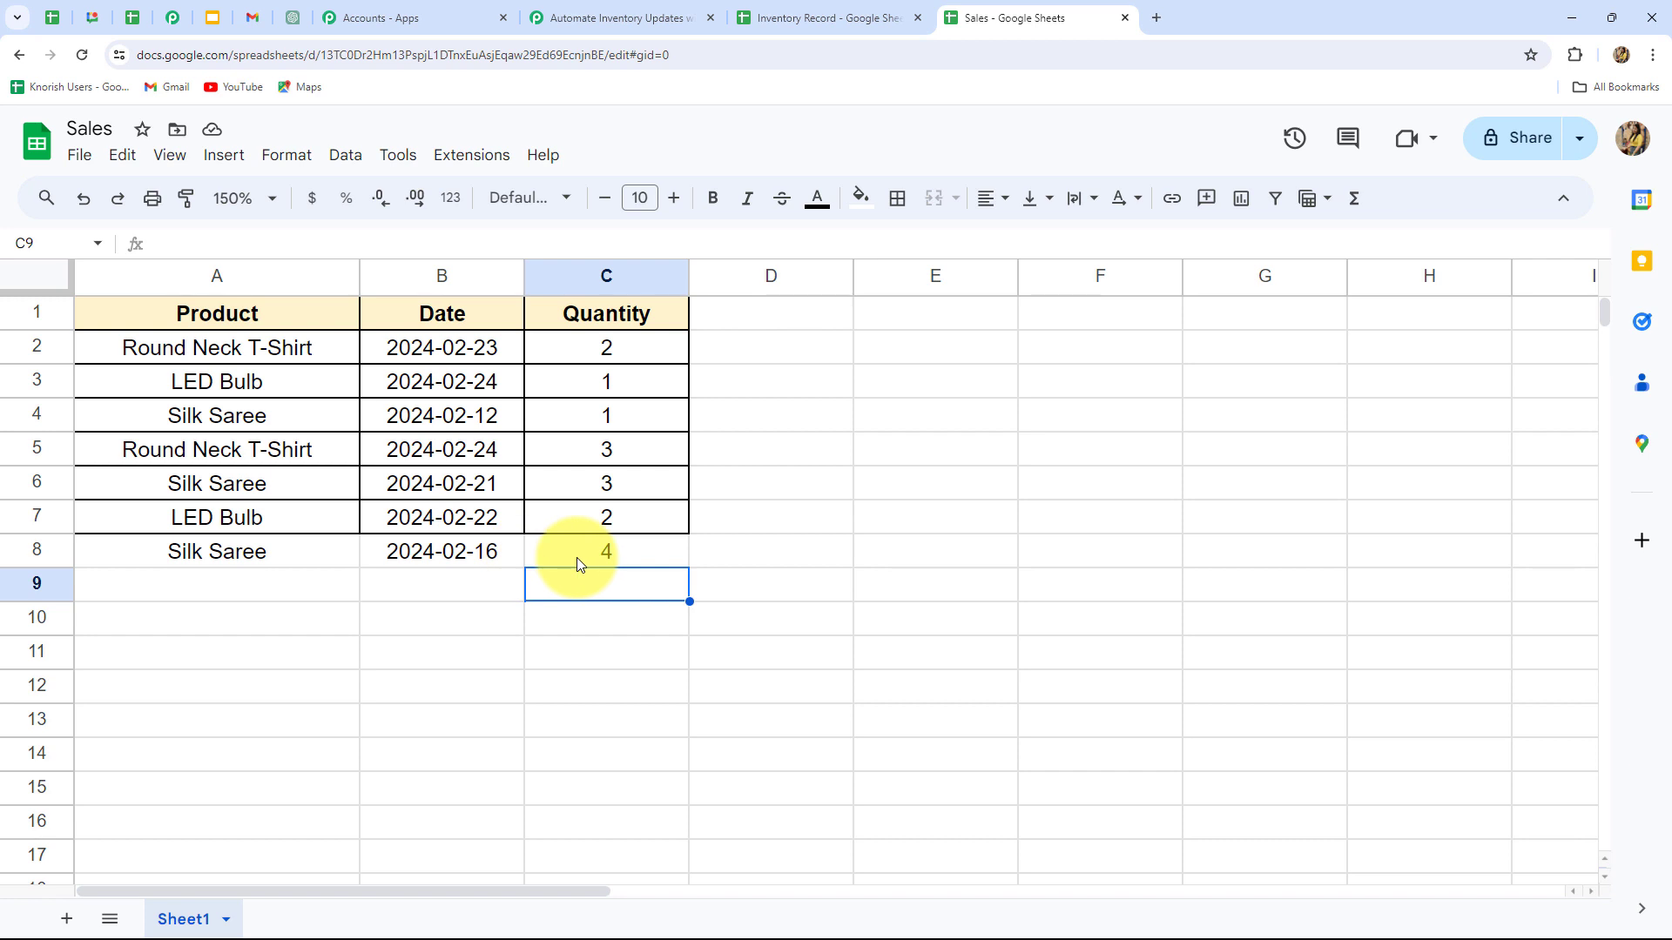
Check the Silk Saree stock in the Inventory Record sheet and the product named in the restock email in Gmail.
{"action": "left_click", "coordinate": [802, 16]}
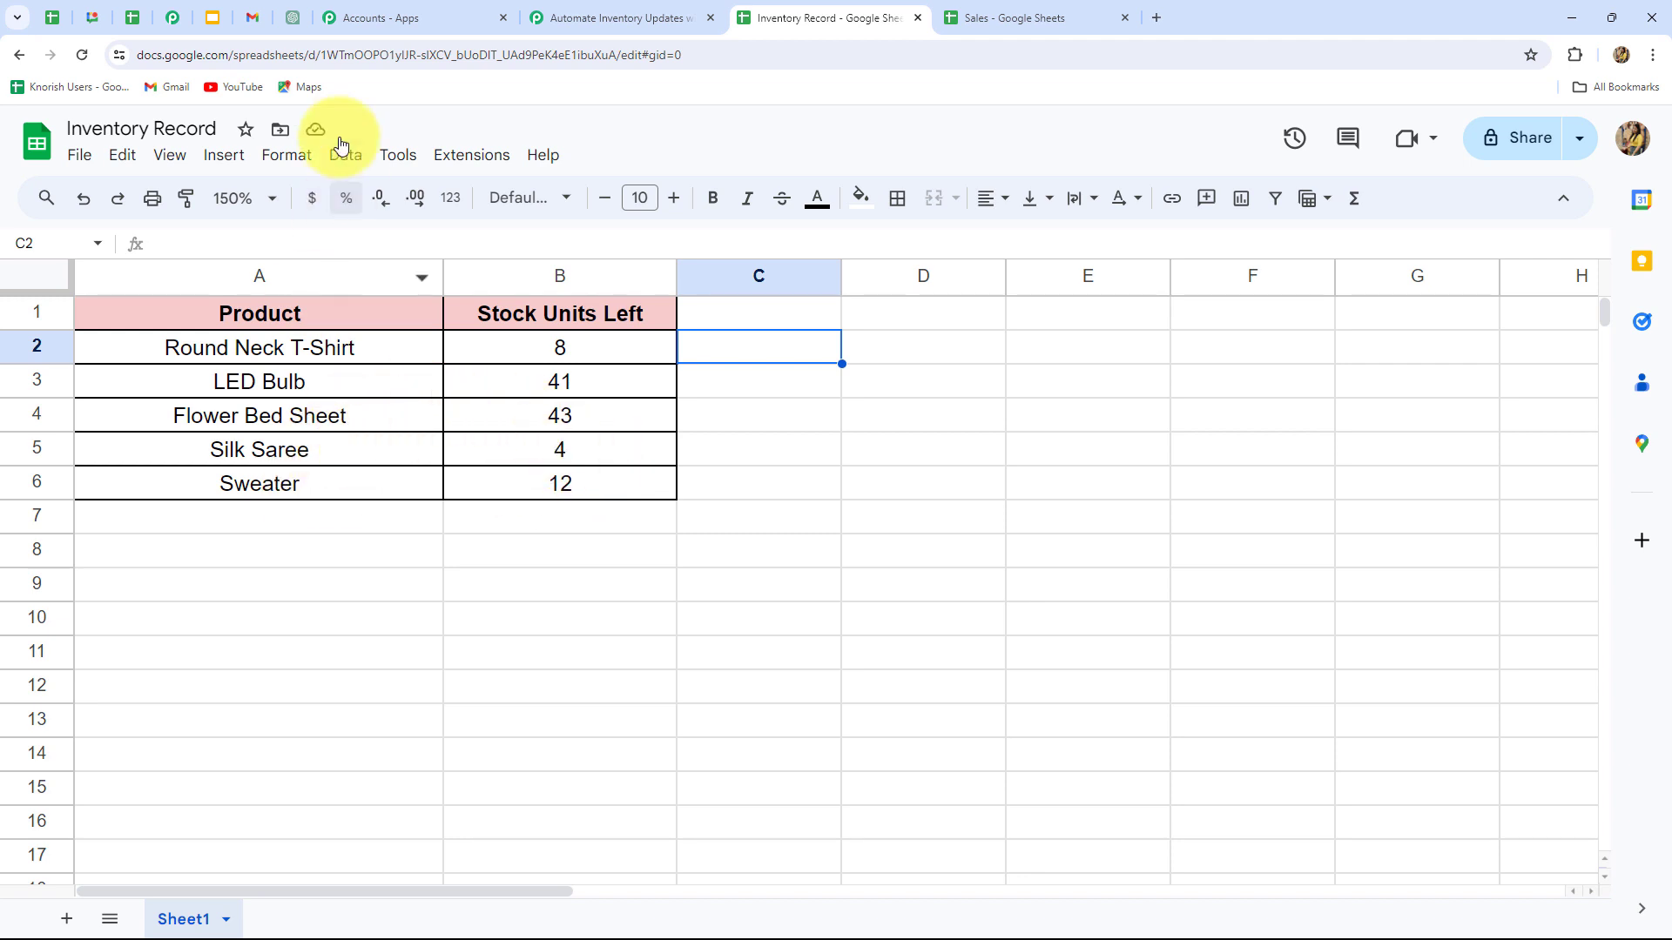
{"action": "left_click", "coordinate": [252, 17]}
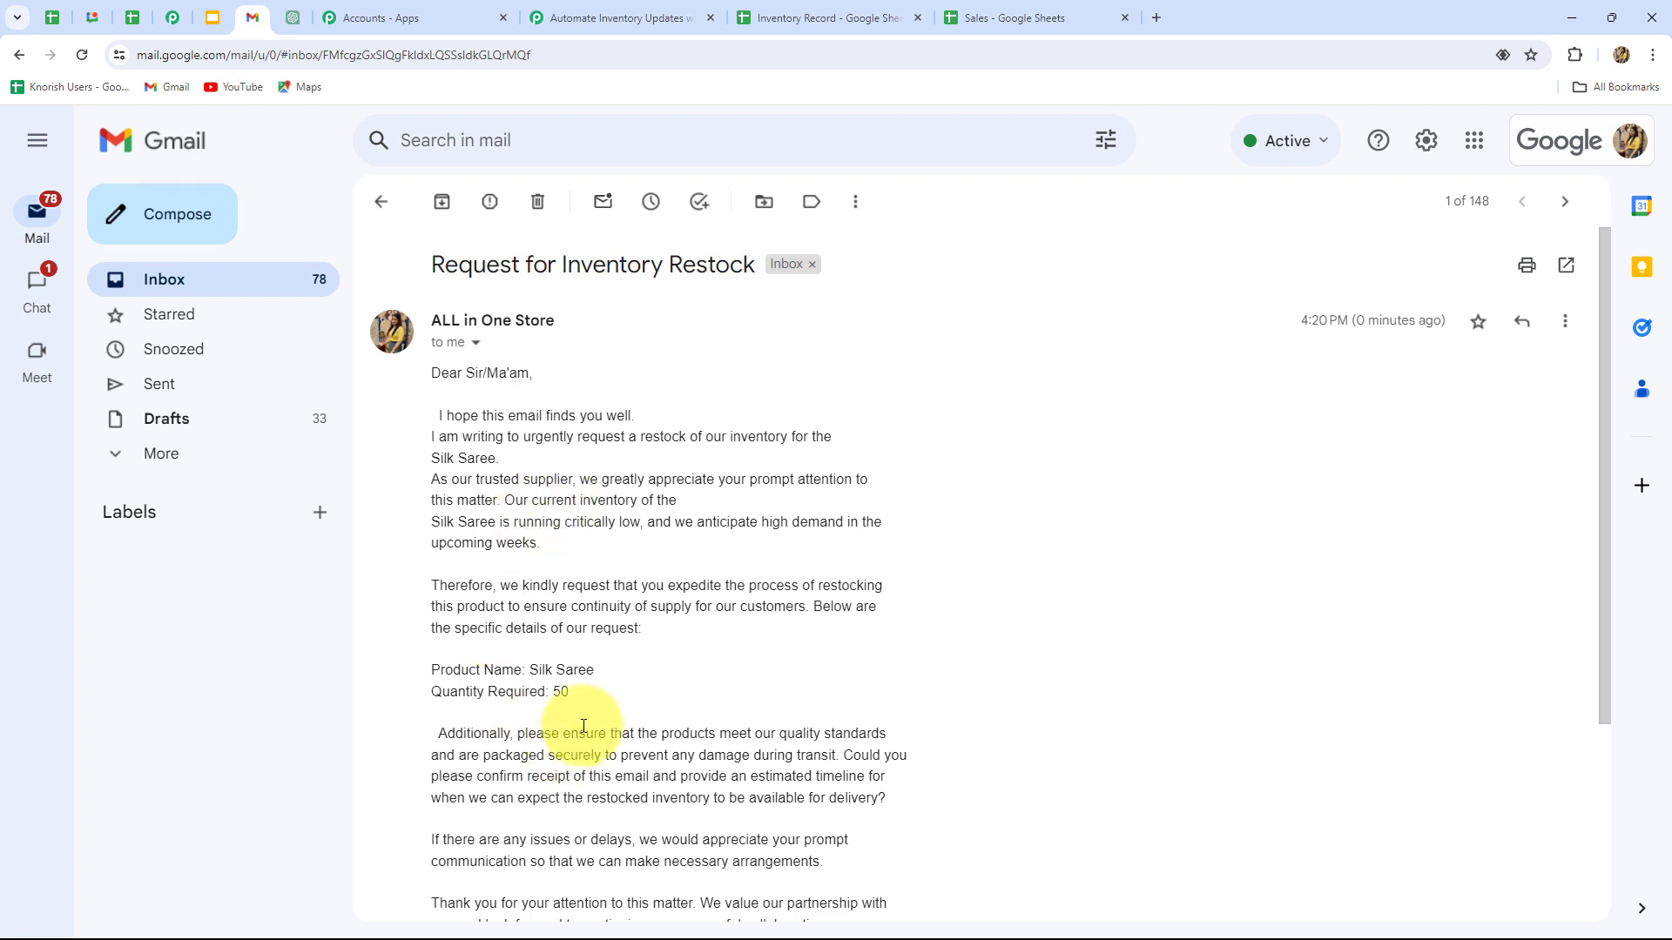
{"action": "left_click_drag", "start_coordinate": [536, 670], "coordinate": [598, 674]}
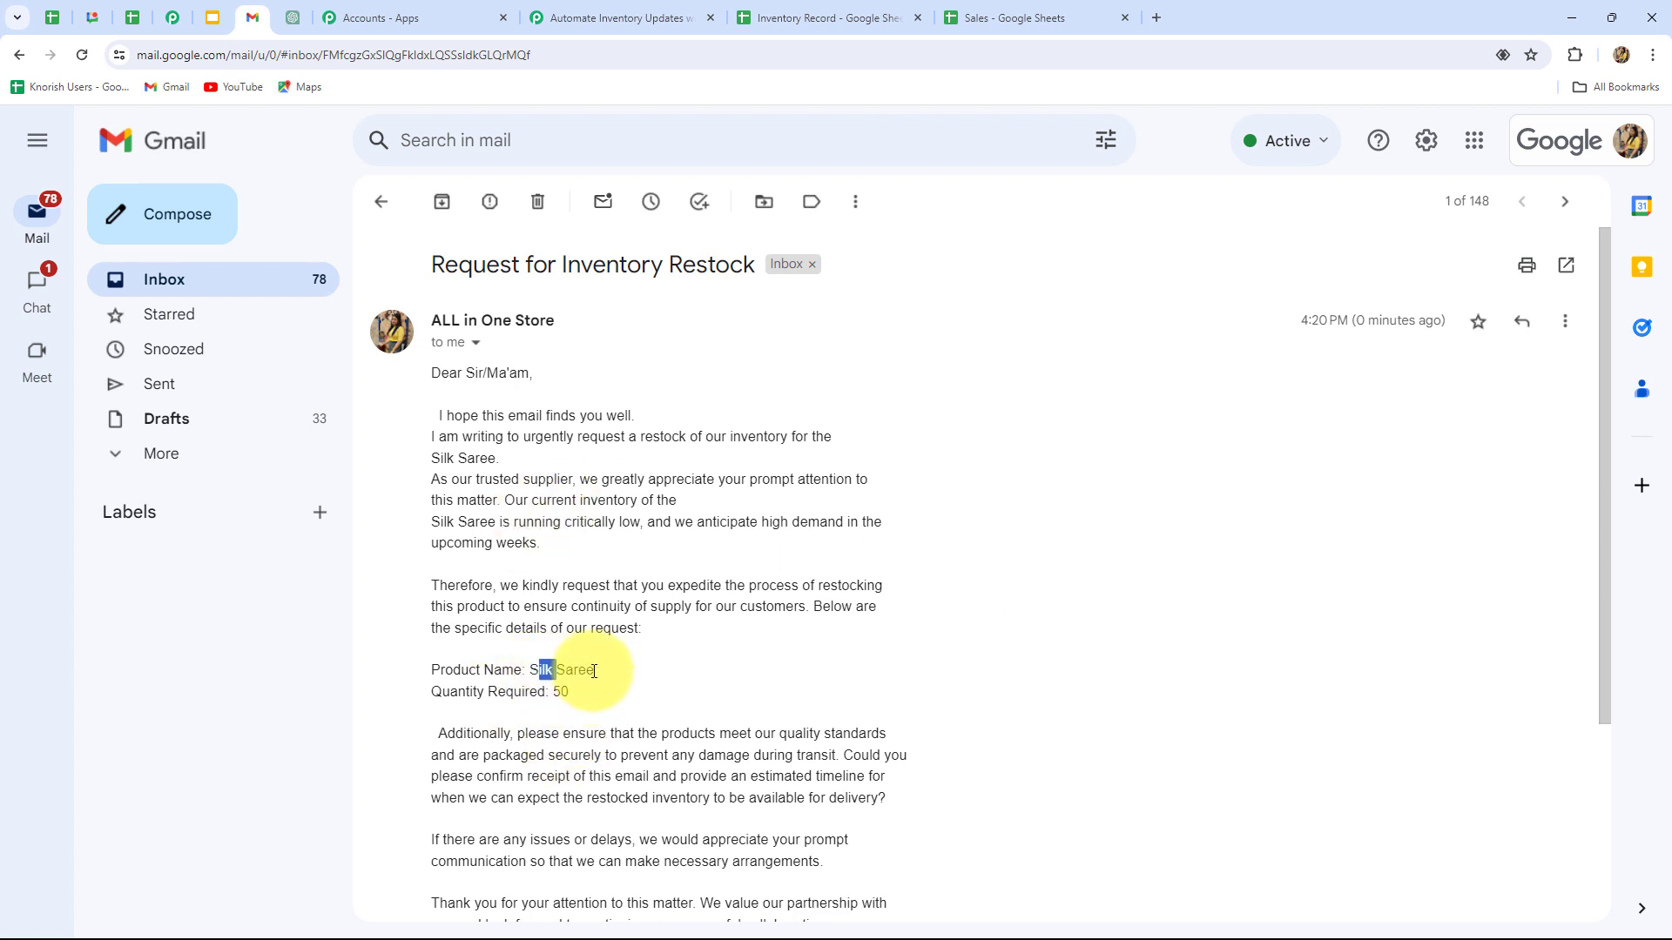
{"action": "left_click", "coordinate": [660, 668]}
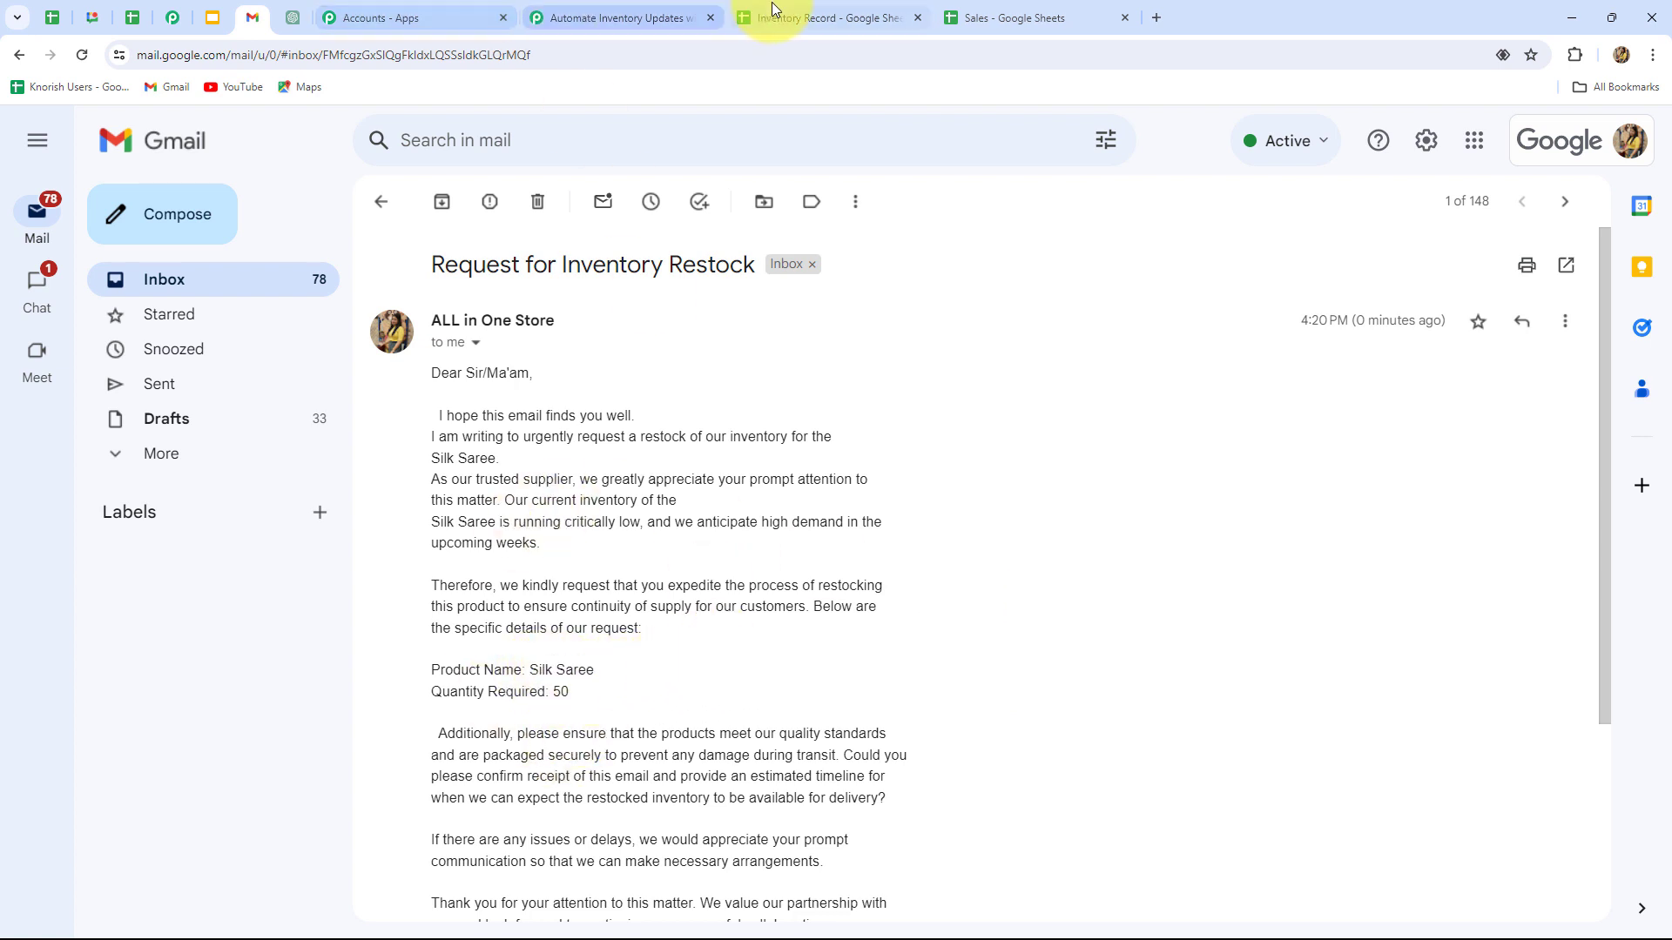
Switch to the Pabbly Connect workflow and review the sequence from the trigger through the filter to the Gmail Send Email settings.
{"action": "left_click", "coordinate": [656, 15]}
{"action": "scroll", "coordinate": [1444, 596], "scroll_direction": "down", "scroll_amount": 3}
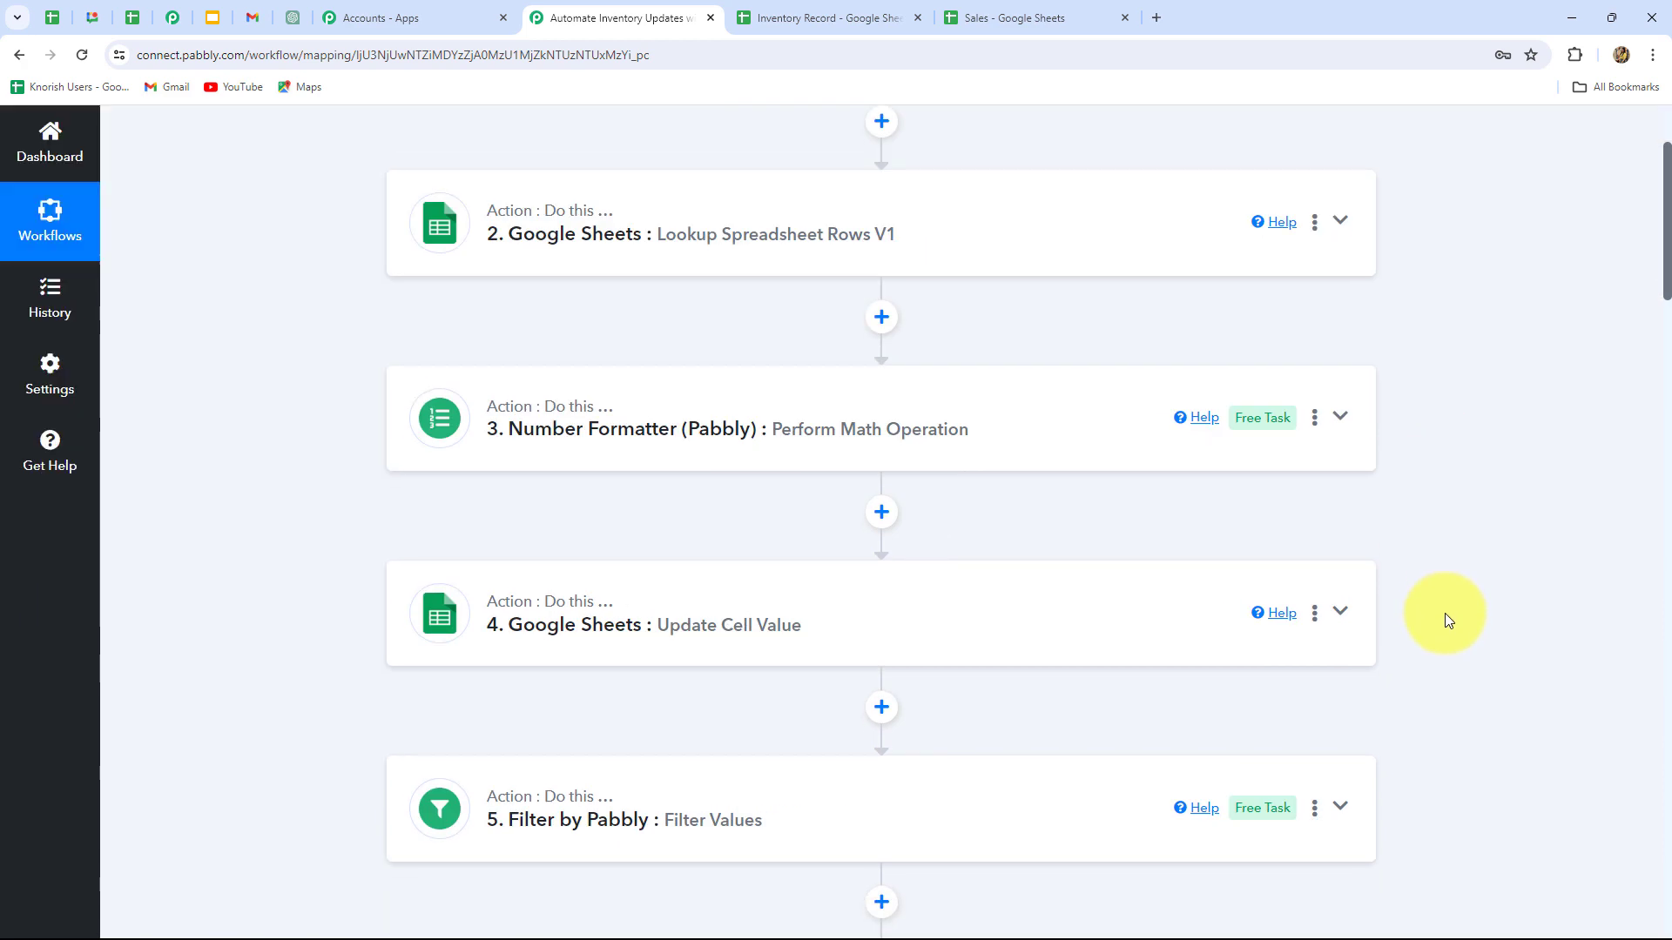
{"action": "scroll", "coordinate": [1444, 613], "scroll_direction": "up", "scroll_amount": 2}
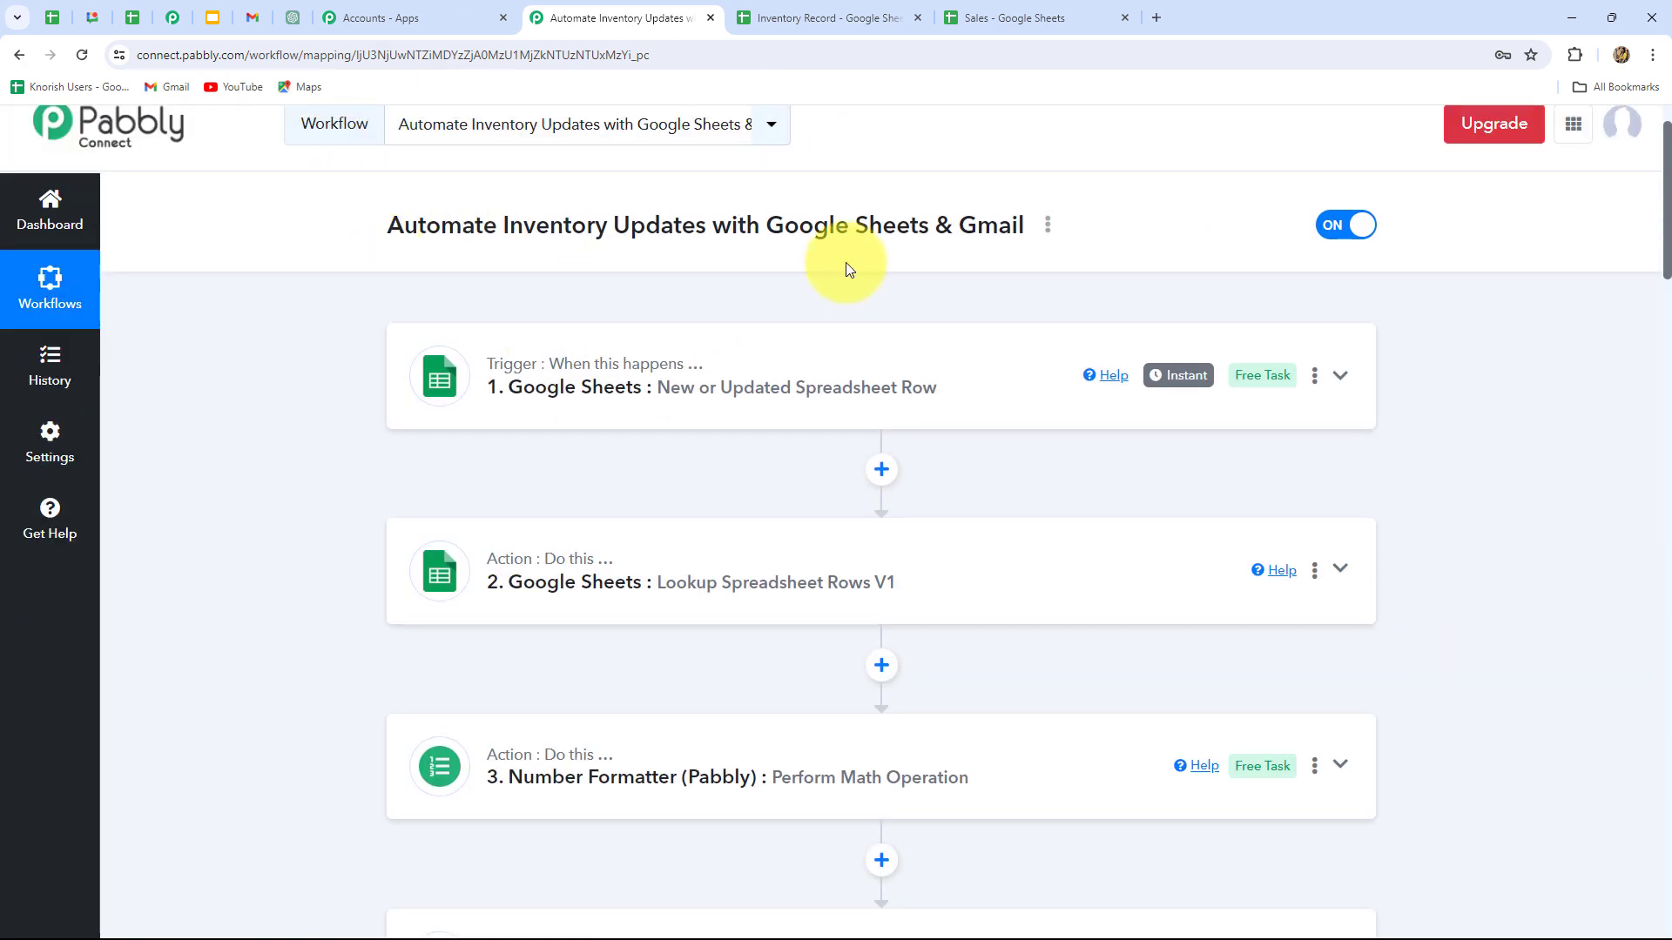
{"action": "scroll", "coordinate": [1622, 522], "scroll_direction": "down", "scroll_amount": 5}
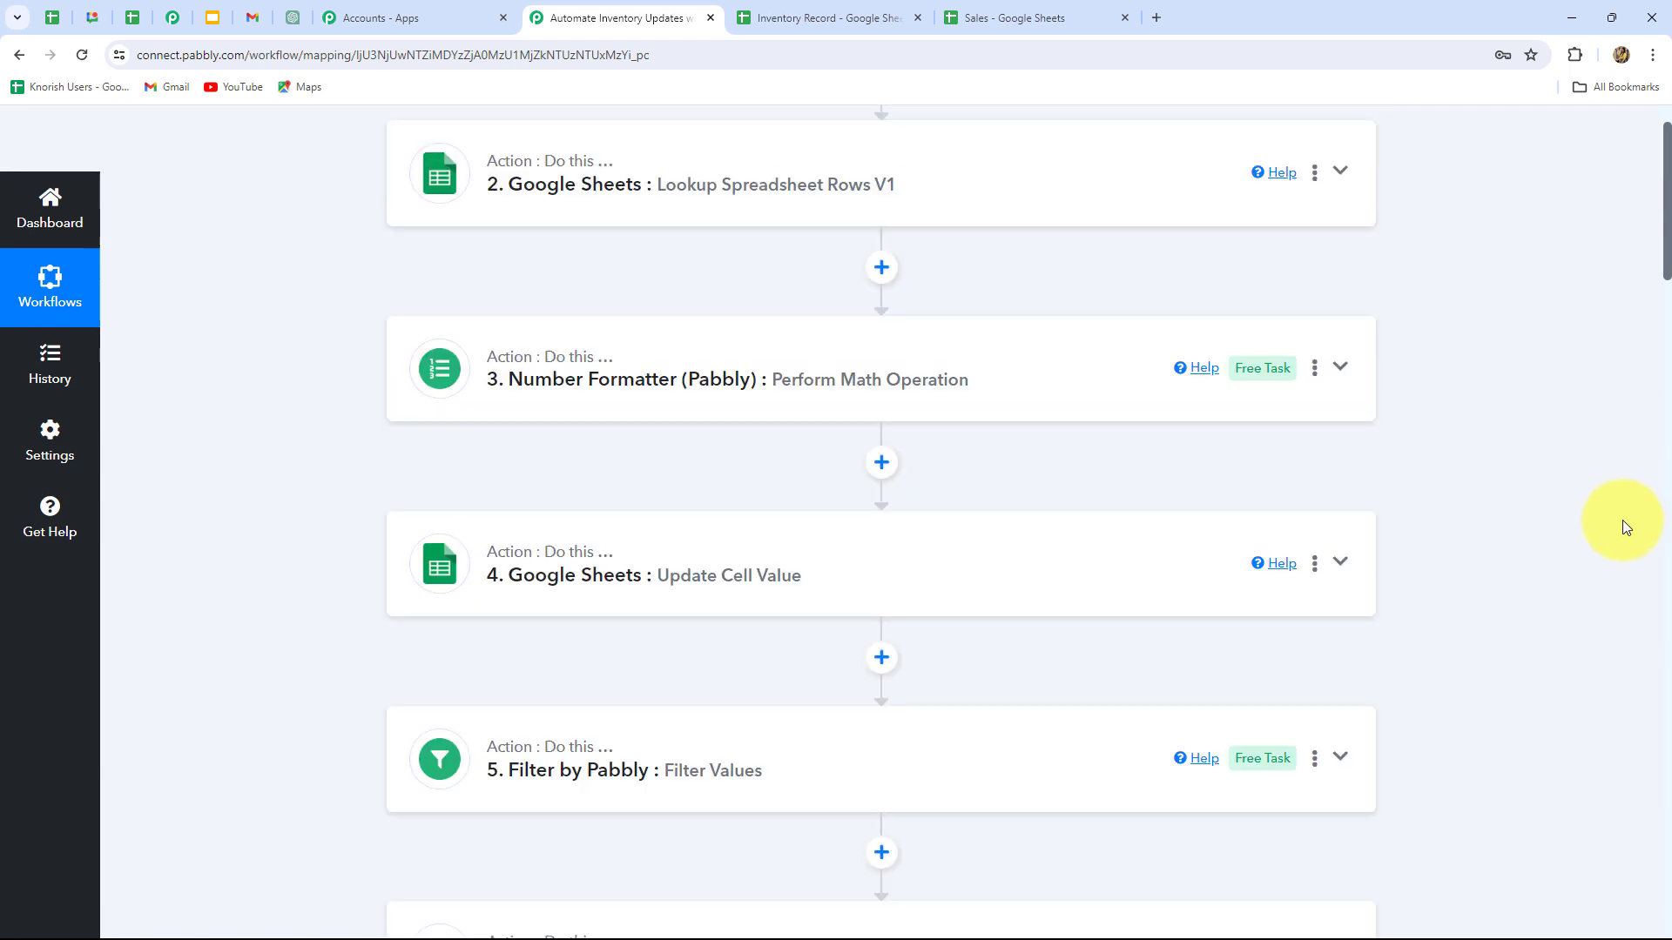
{"action": "scroll", "coordinate": [1621, 522], "scroll_direction": "up", "scroll_amount": 3}
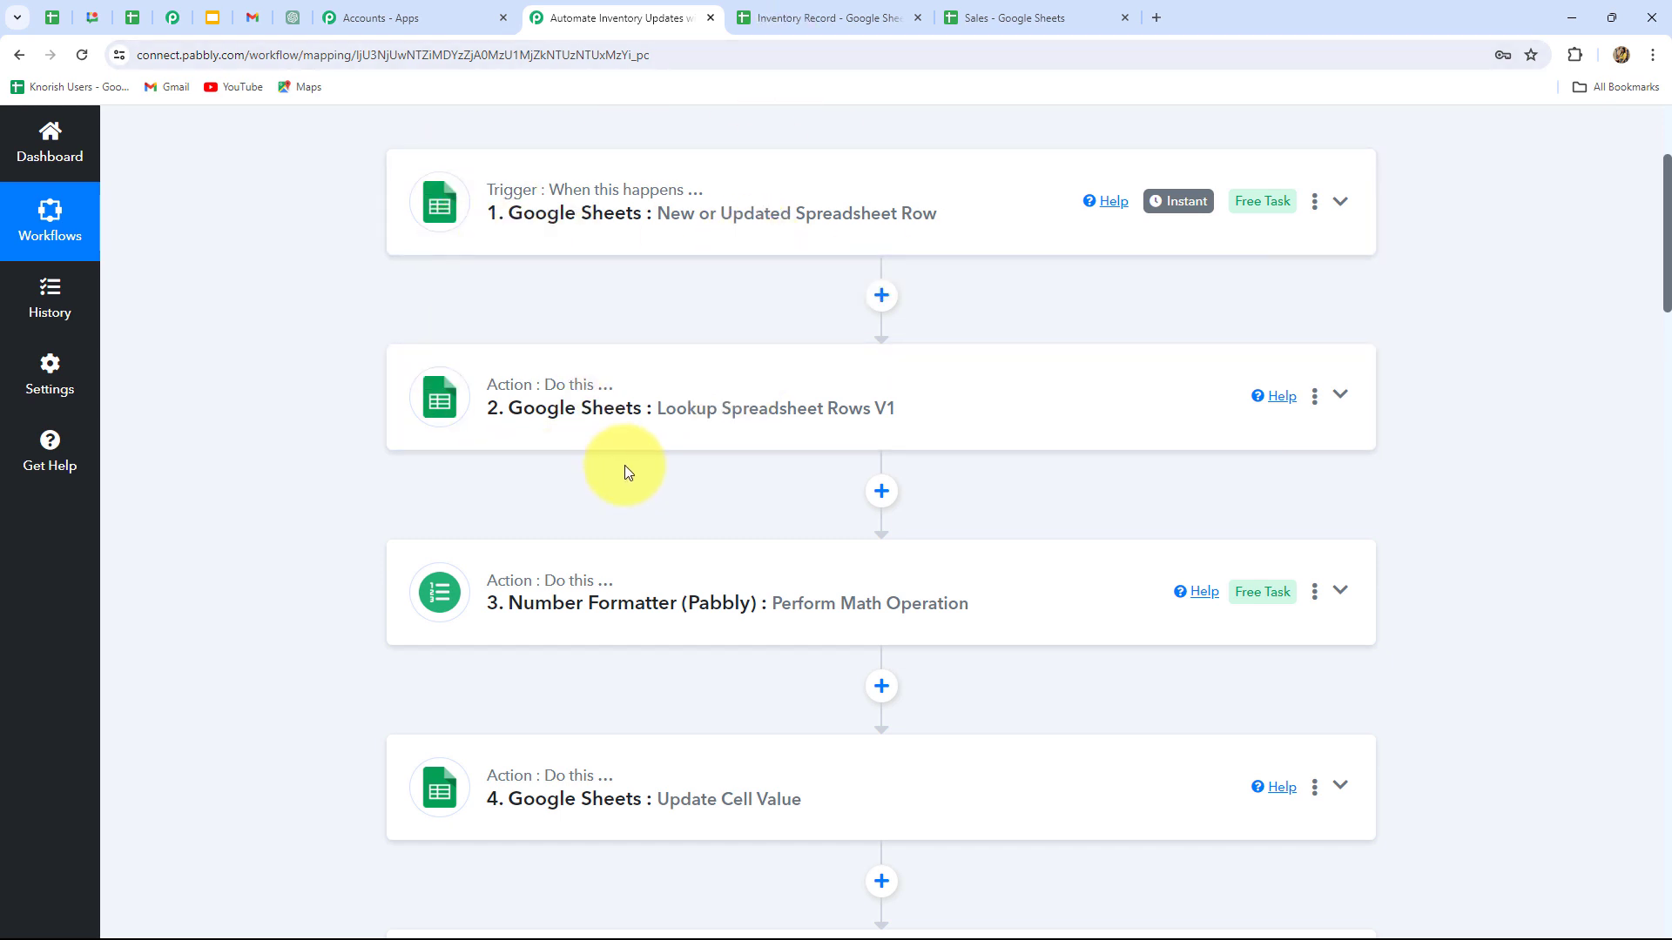
{"action": "scroll", "coordinate": [625, 471], "scroll_direction": "down", "scroll_amount": 3}
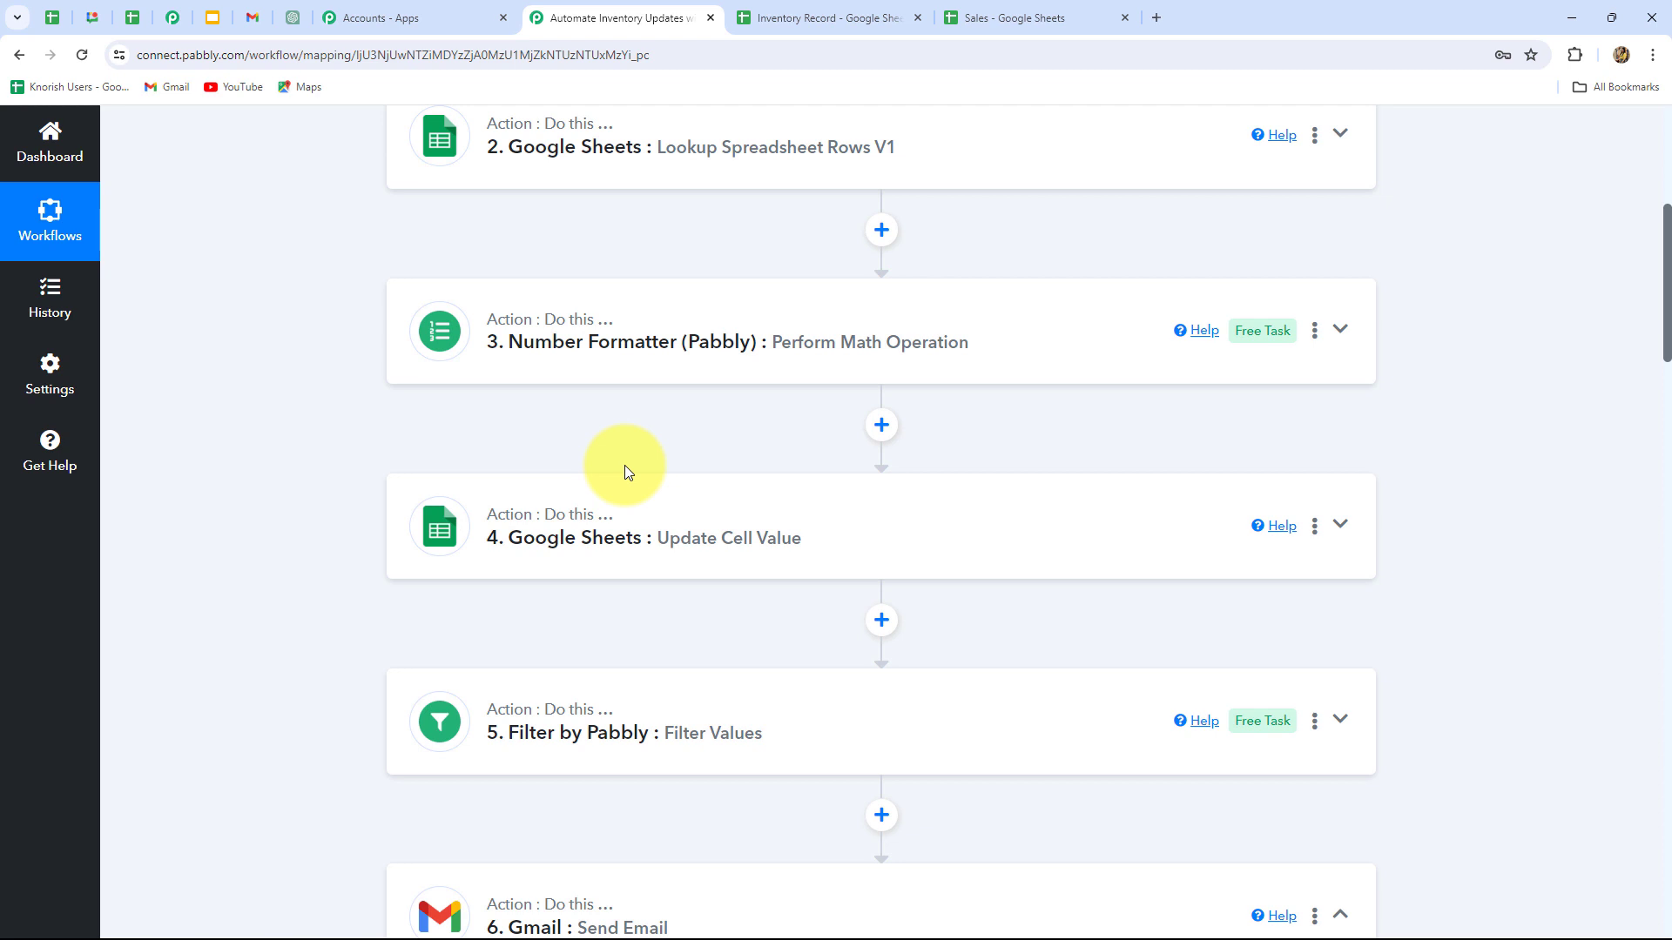
{"action": "scroll", "coordinate": [627, 470], "scroll_direction": "down", "scroll_amount": 6}
{"action": "scroll", "coordinate": [1076, 625], "scroll_direction": "down", "scroll_amount": 10}
{"action": "left_click", "coordinate": [1077, 625]}
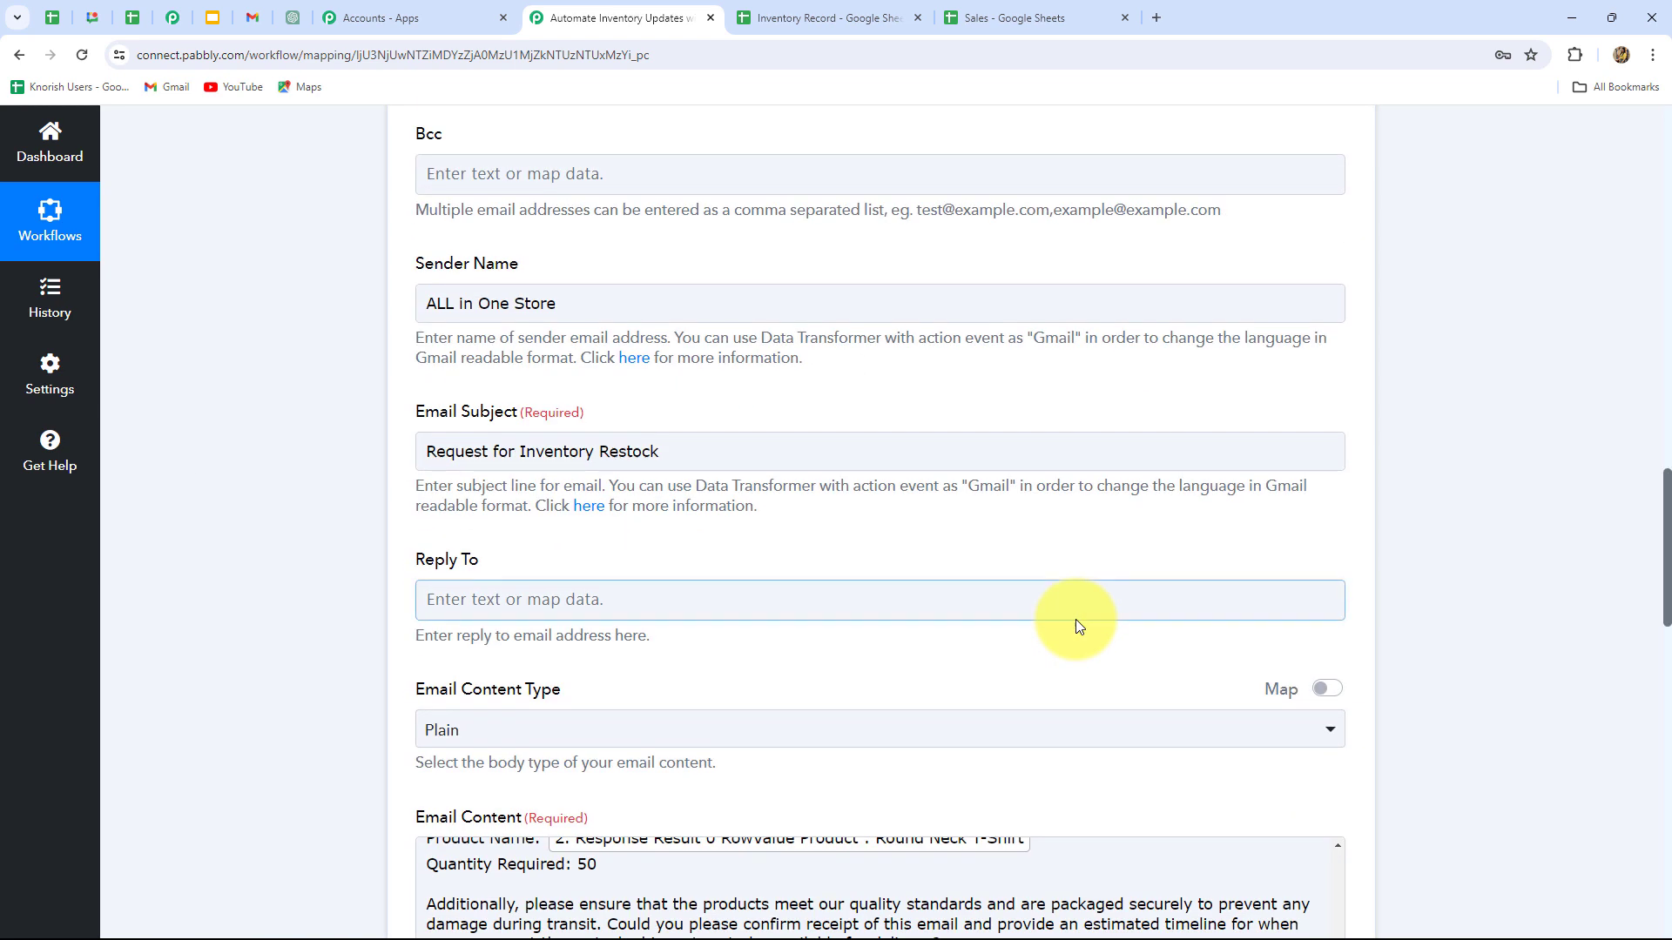